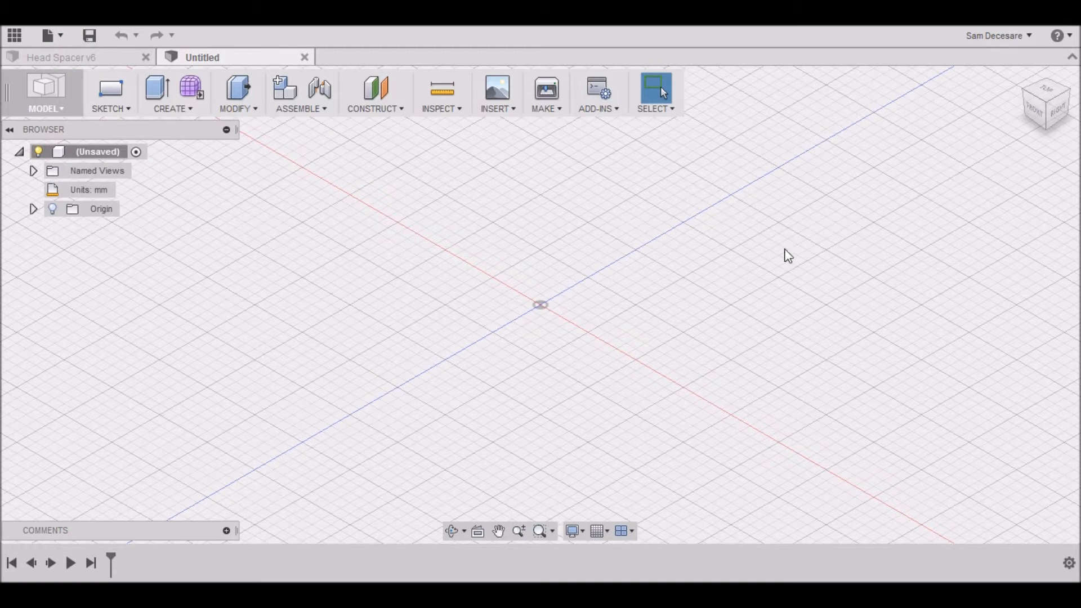
Start a cylinder on the vertical XY origin plane, centred on the origin, with a 148 mm diameter.
left_click(115, 110)
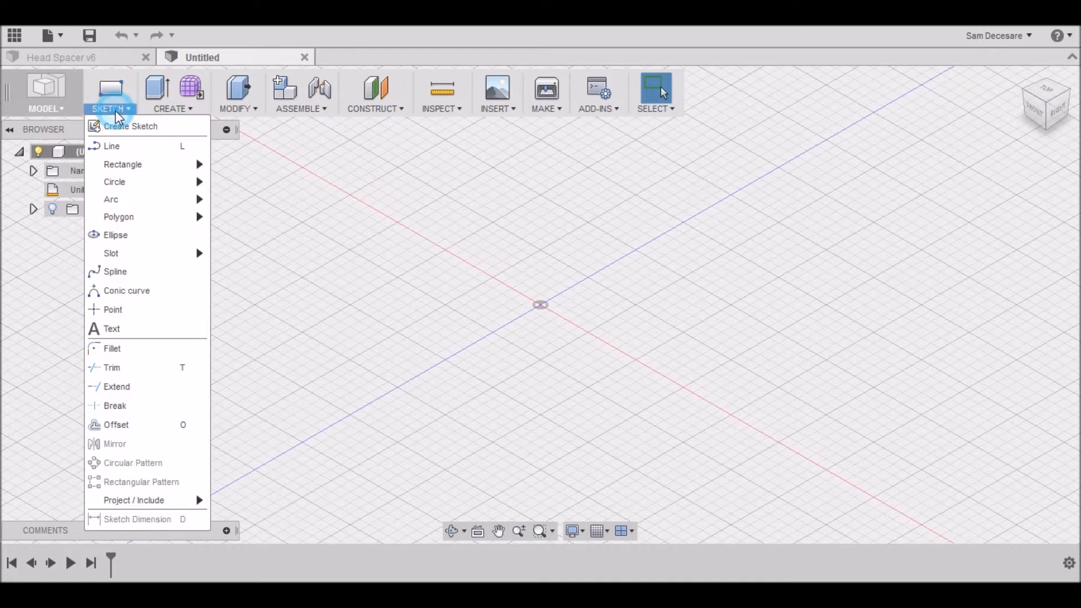
left_click(169, 108)
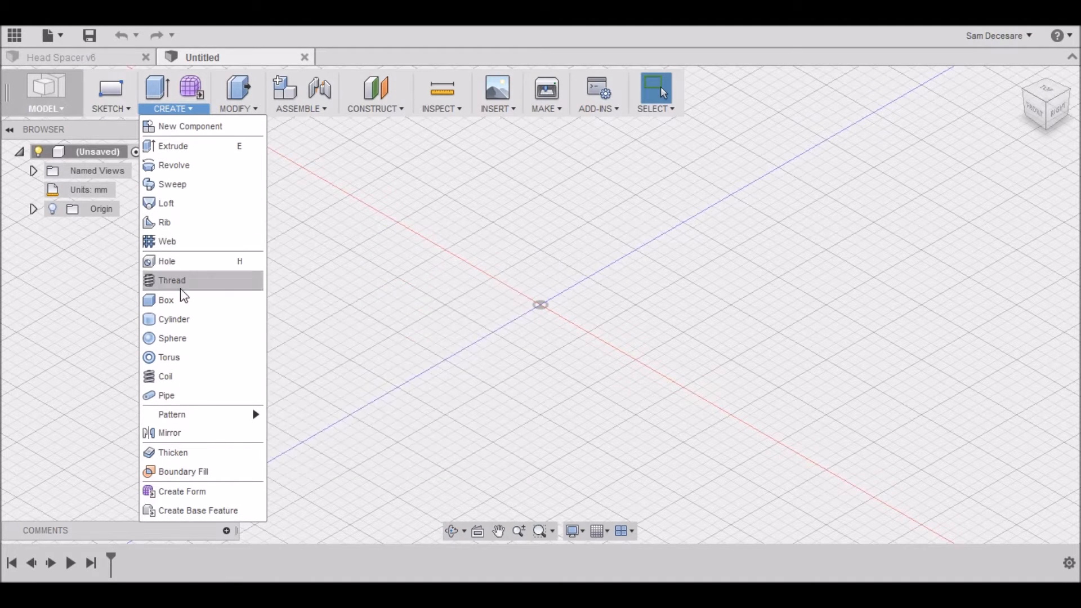
left_click(173, 317)
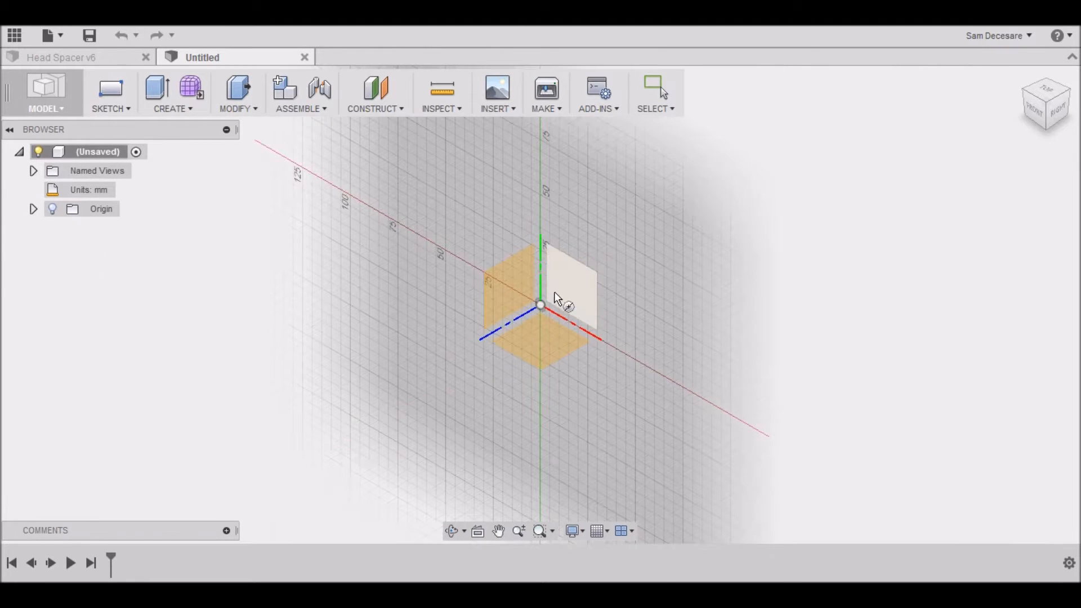
left_click(562, 276)
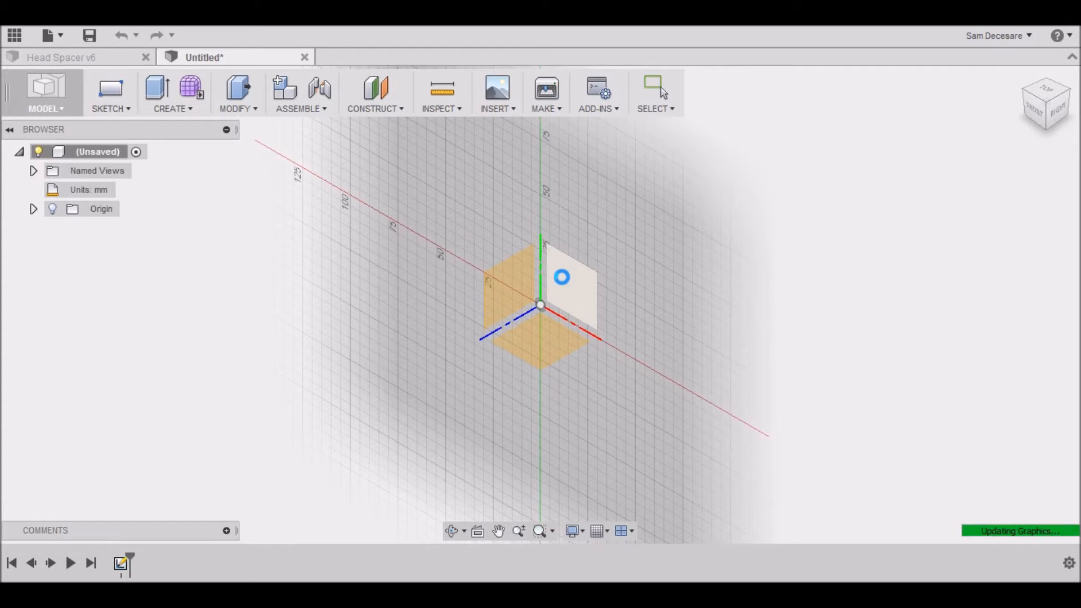
left_click(540, 306)
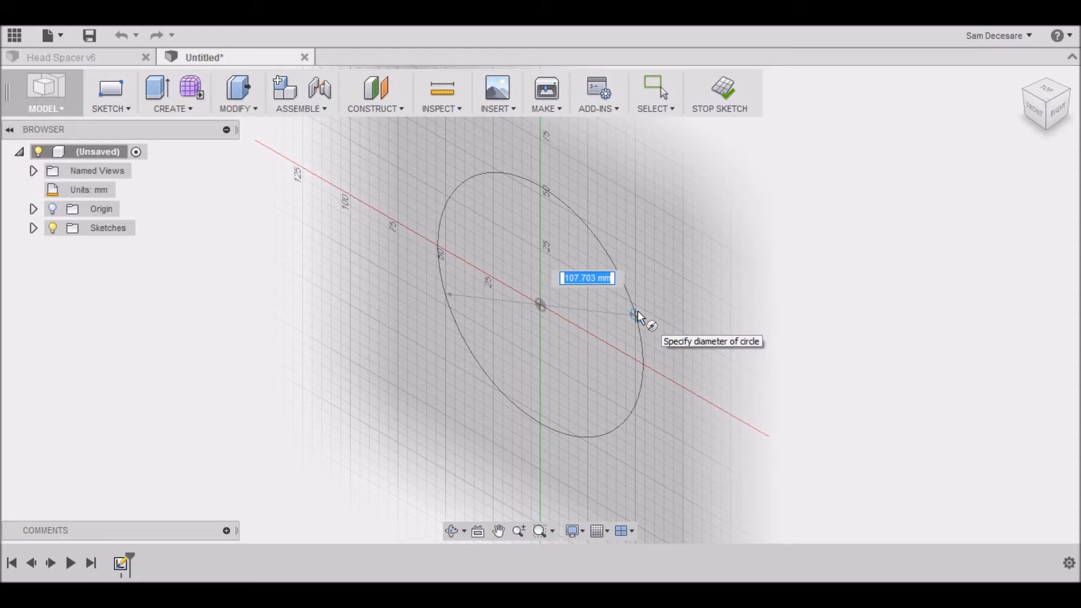
type("148")
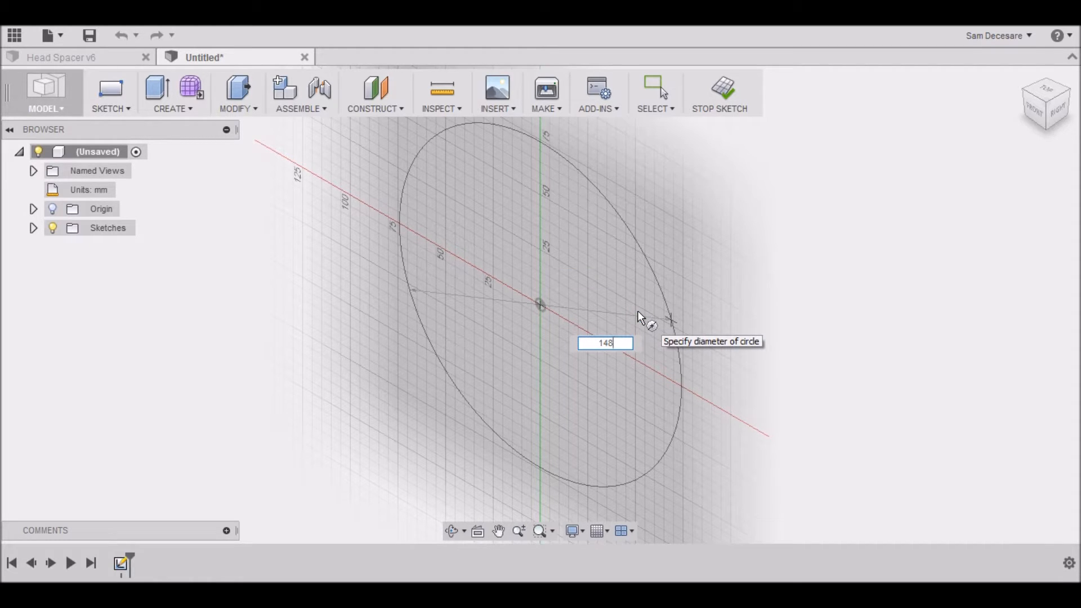
key("Return")
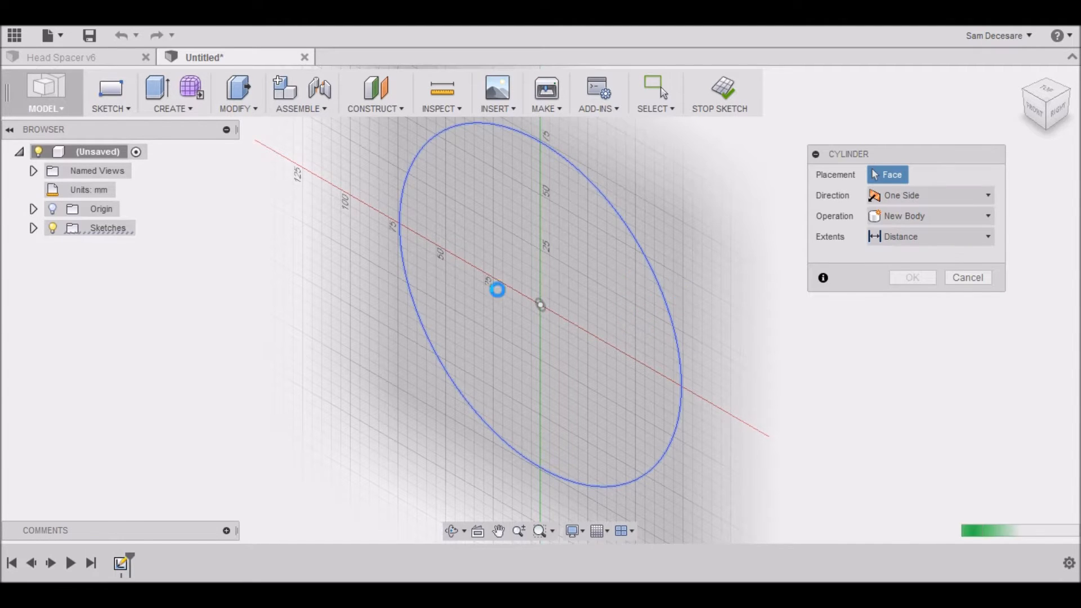
Set the 148 mm cylinder's height to 28.575 mm and create it as a new body.
left_click(496, 290)
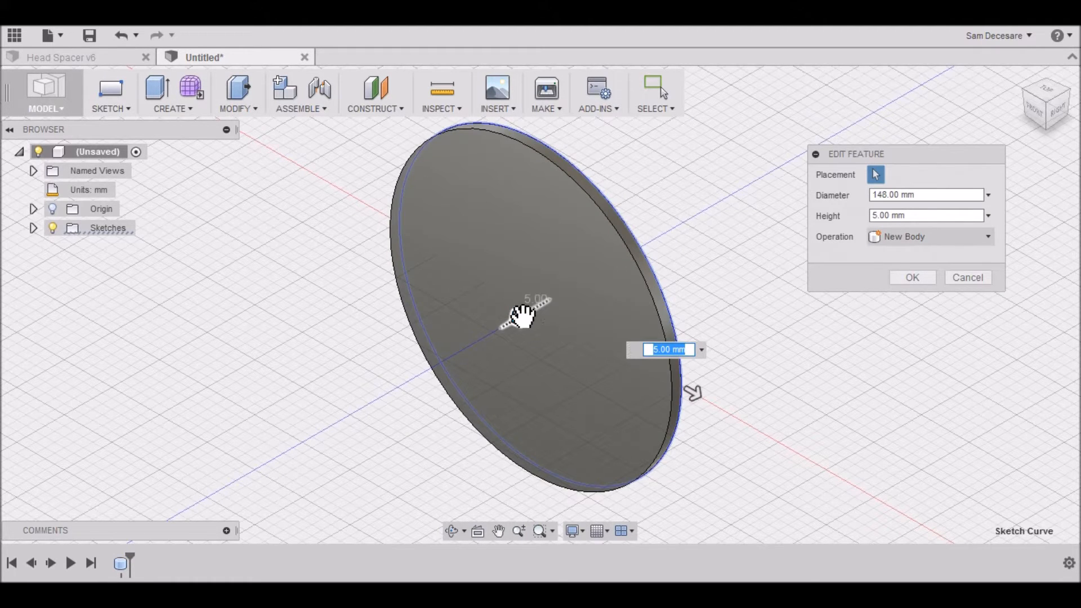
left_click_drag(670, 351, 637, 352)
type("28.575")
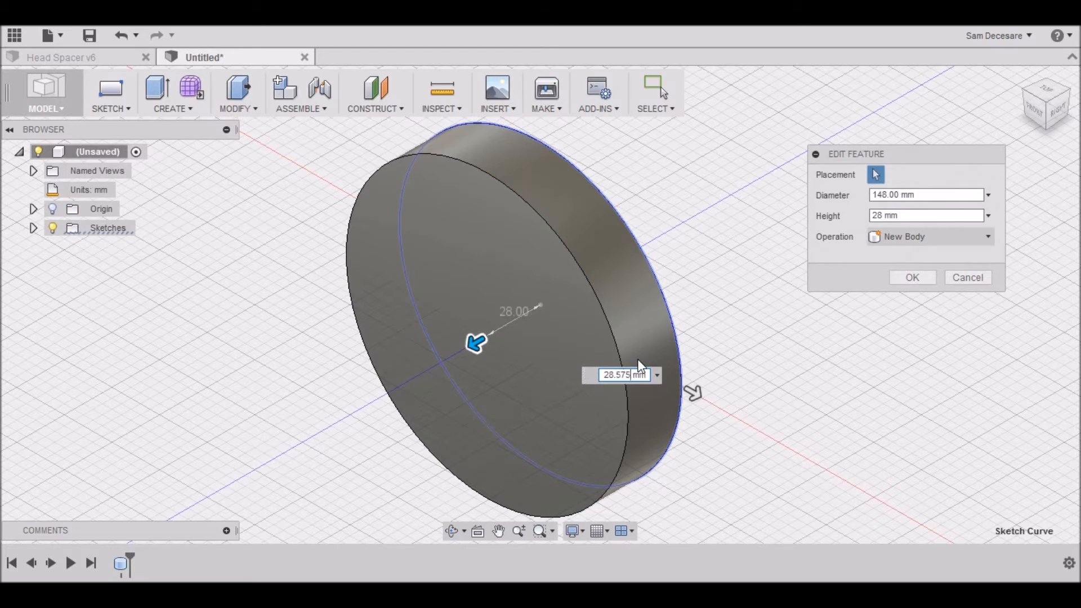
key("Return")
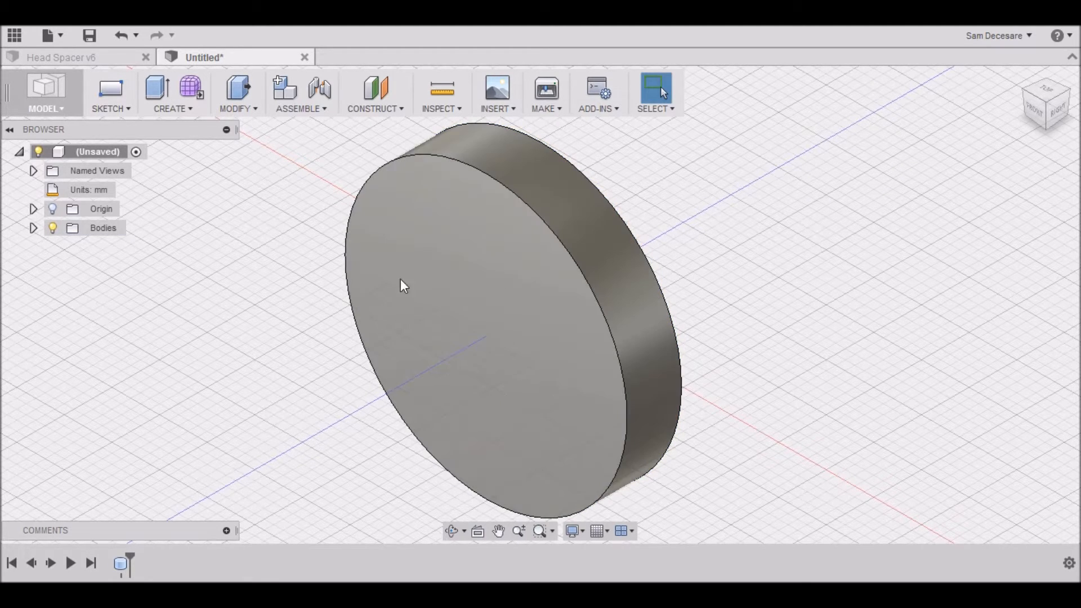
Start a second cylinder centred on the disc's front face, with a 59.98 mm diameter.
left_click(179, 108)
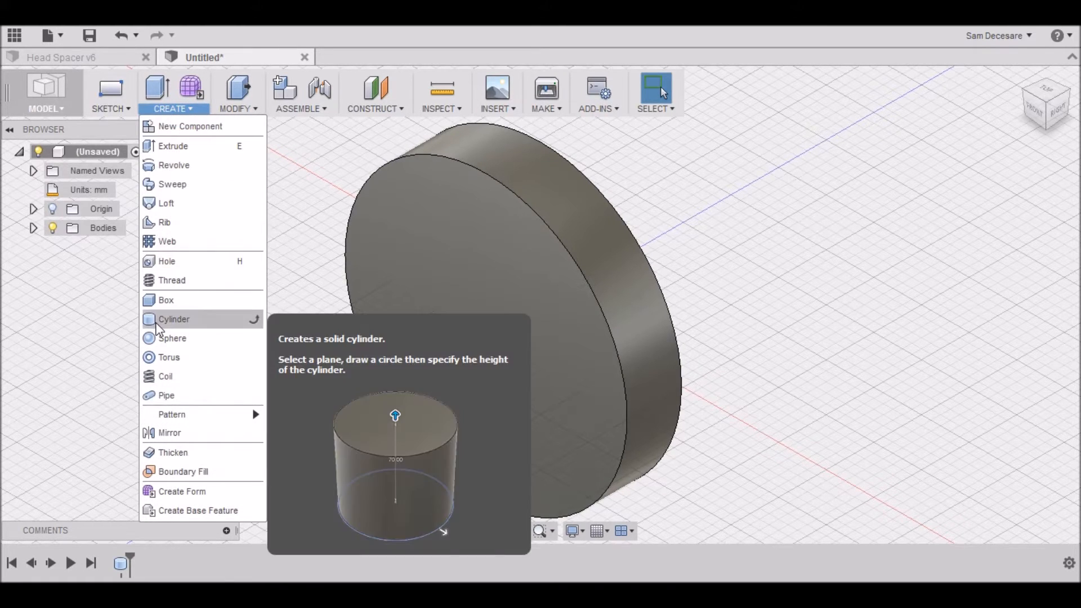
left_click(173, 320)
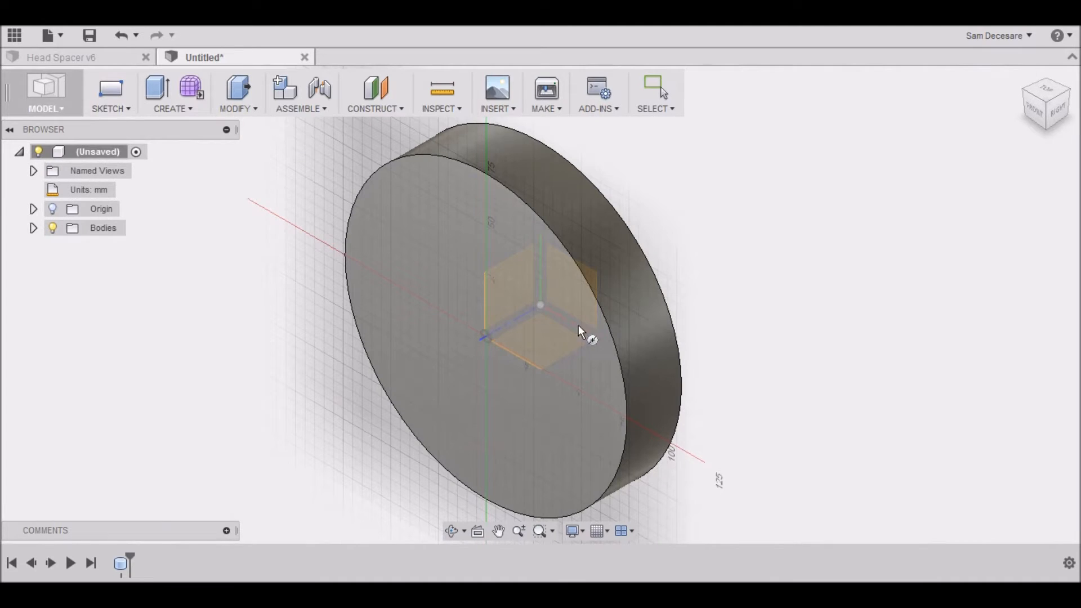
left_click(528, 326)
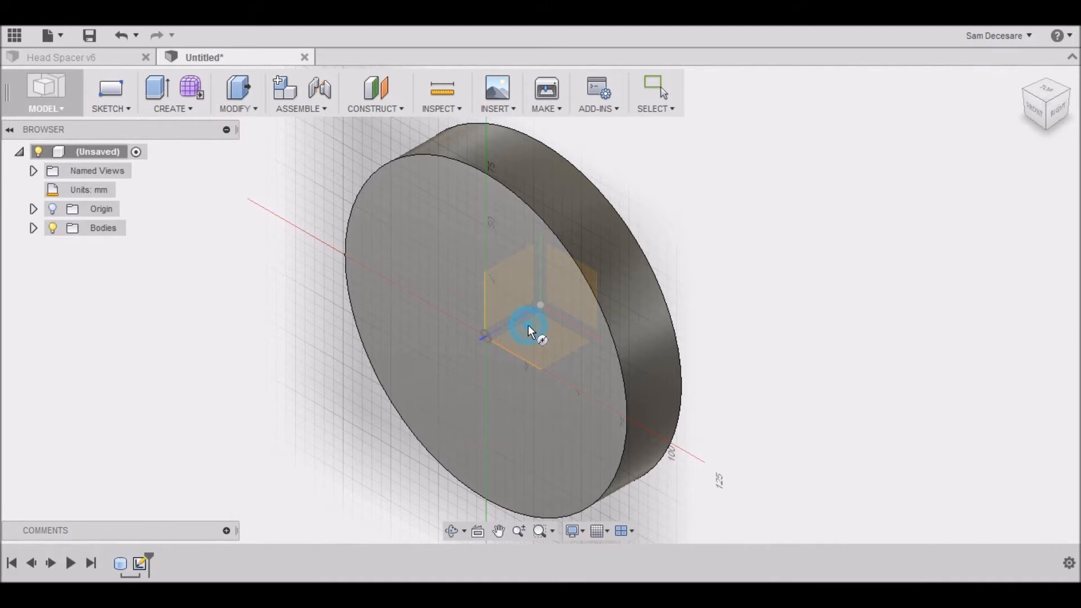
left_click(411, 353)
left_click(485, 336)
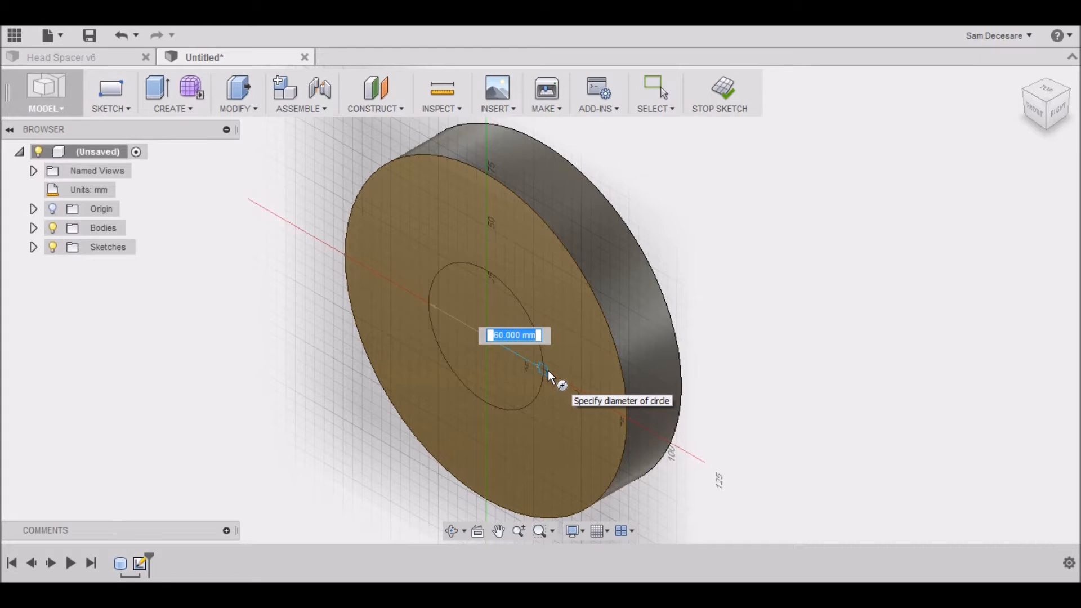
type("59.98")
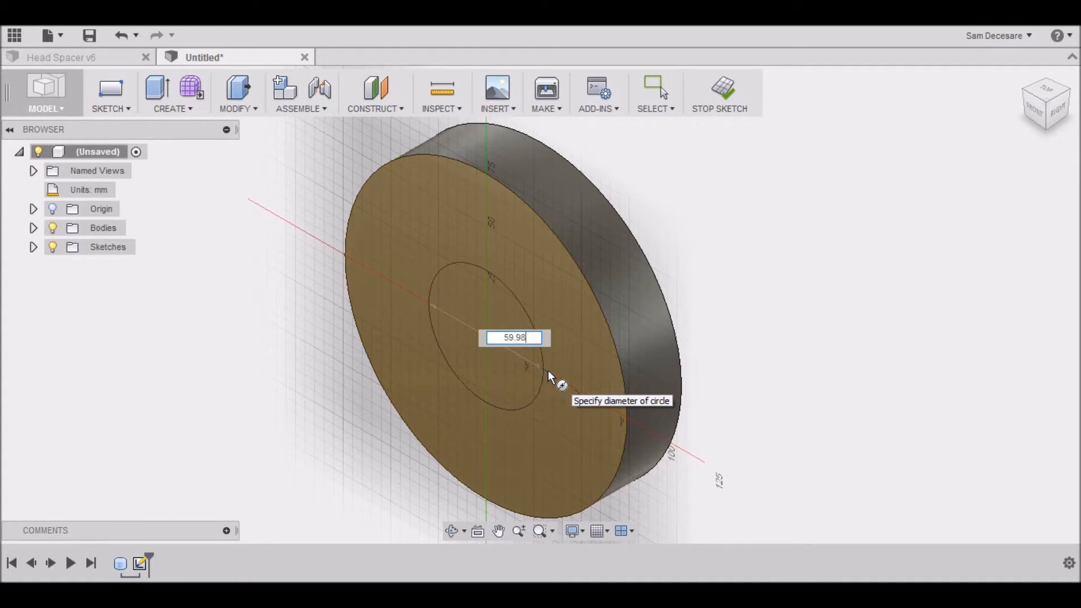
key("Return")
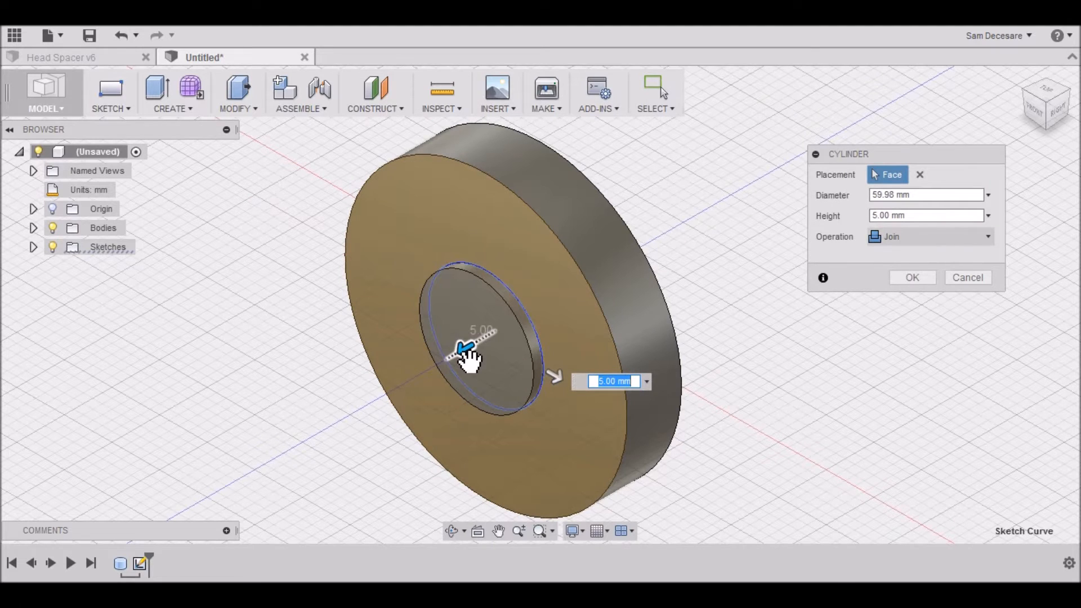
Set the front cylinder's height to 3.175 mm and join it to the disc as a raised boss.
left_click(469, 359)
double_click(596, 382)
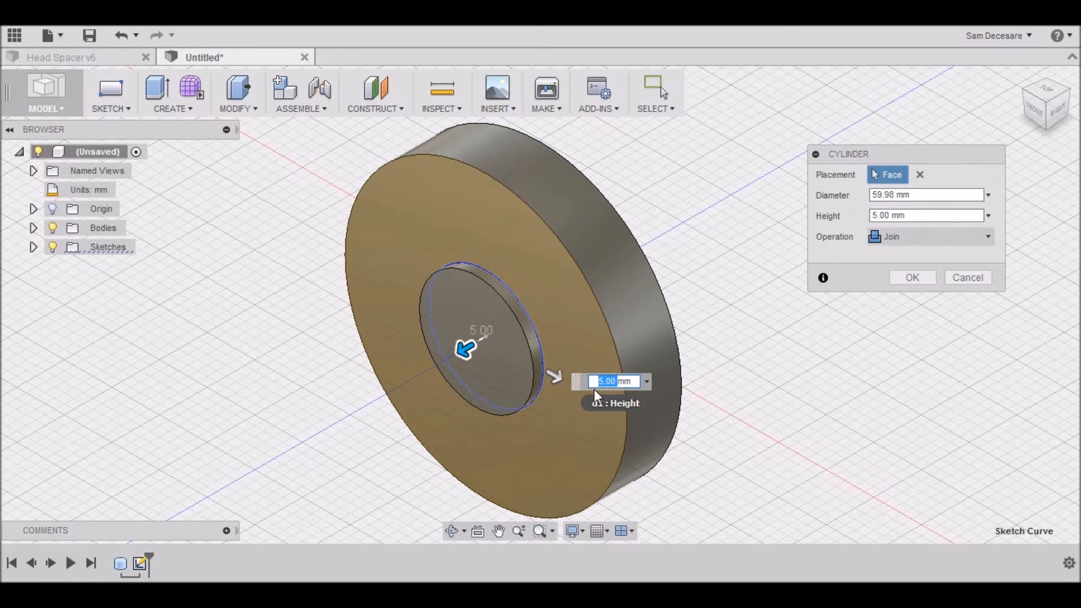
type("3.175")
key("Return")
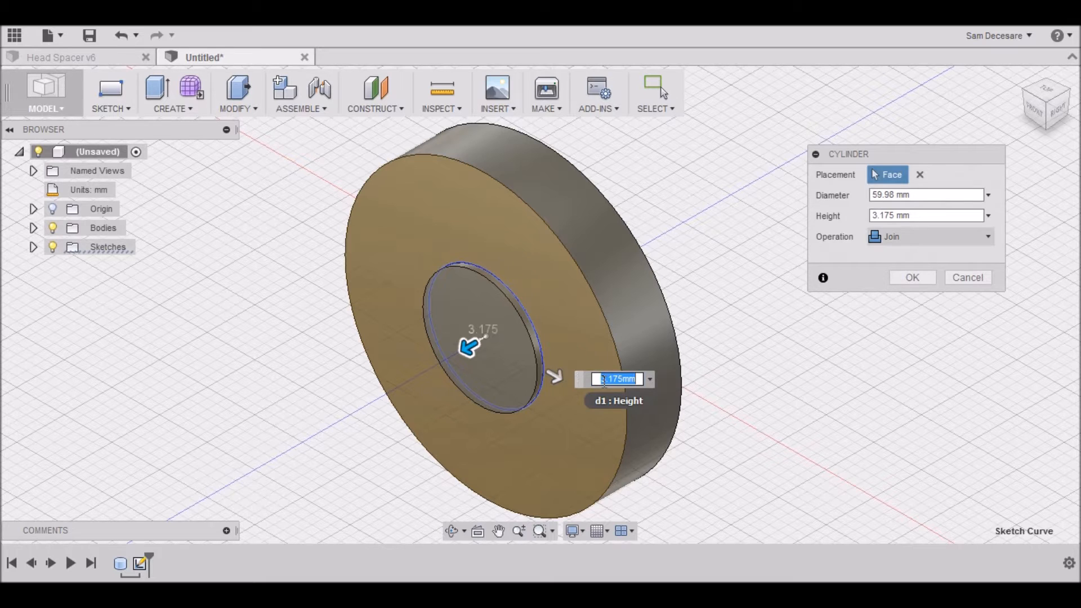
key("Return")
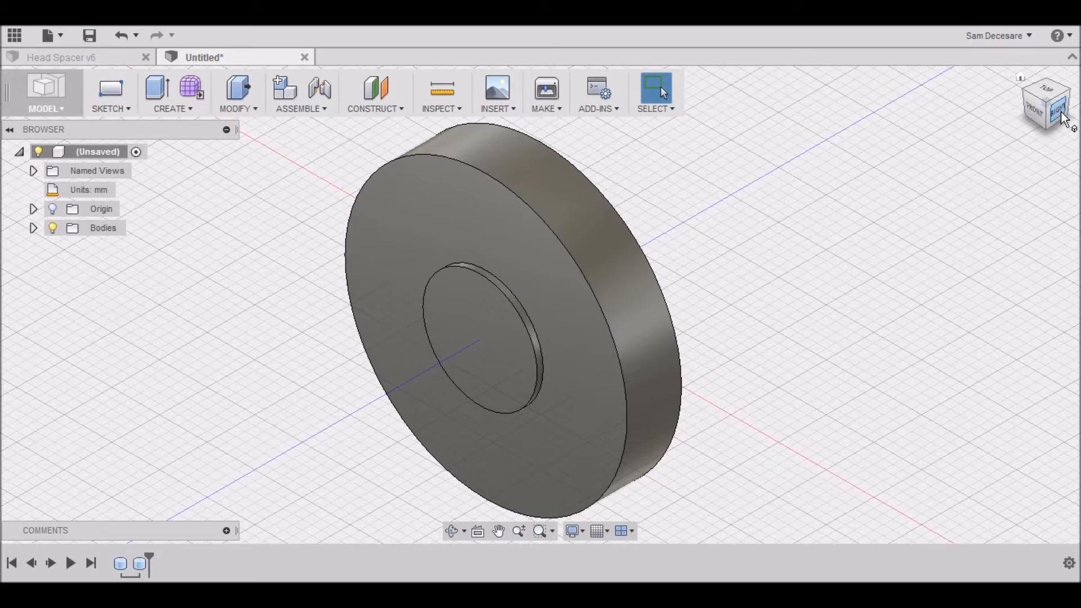
Start another cylinder centred on the disc's flat back face, with a 59.98 mm diameter.
mouse_move(1056, 116)
left_mouse_down()
mouse_move(1002, 105)
mouse_move(957, 116)
mouse_move(935, 147)
left_mouse_up()
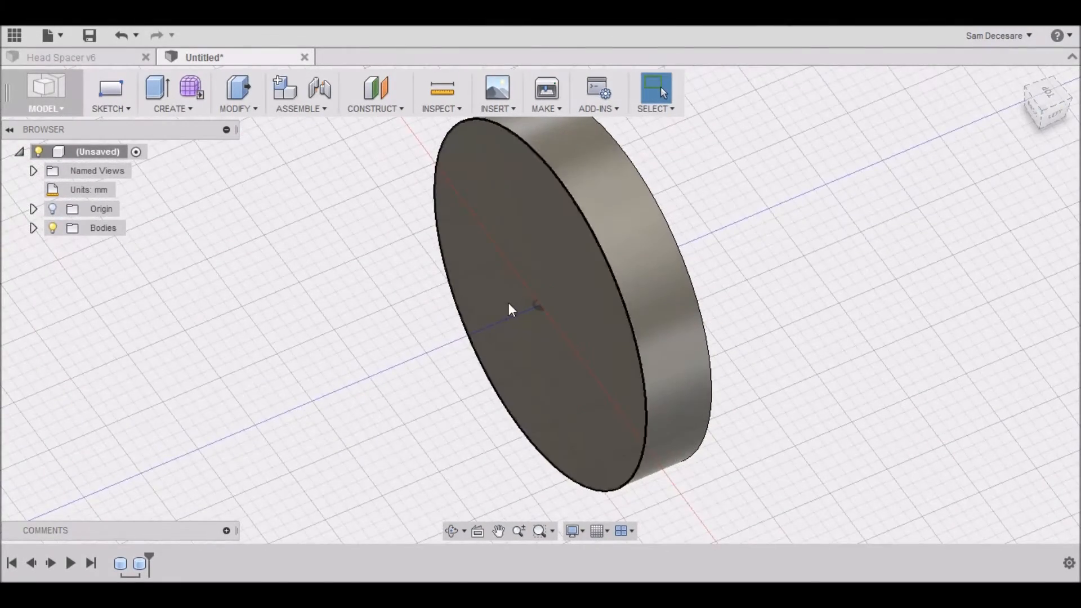
right_click(522, 302)
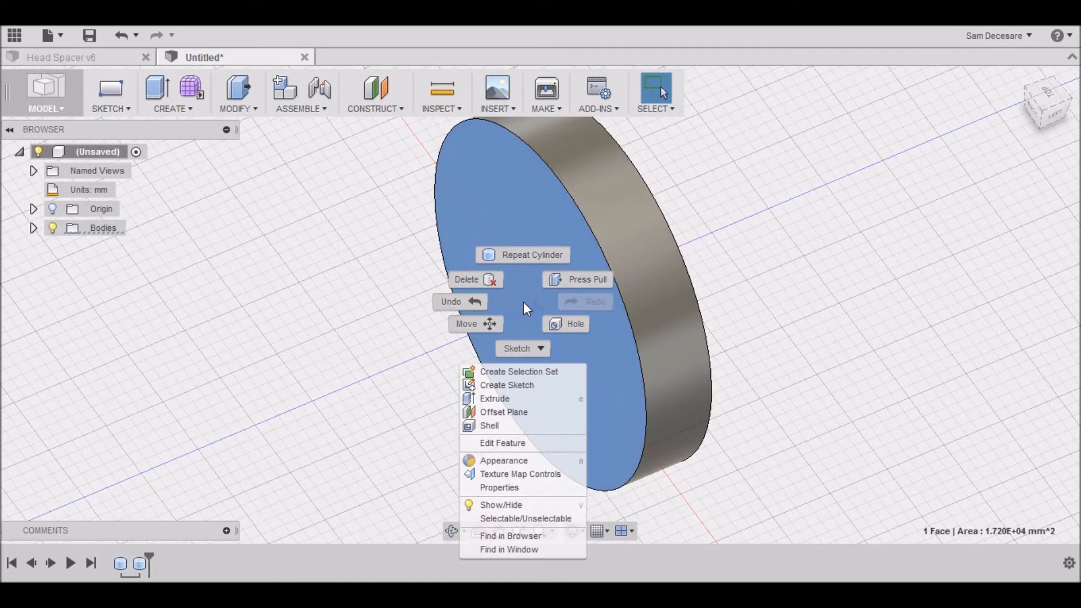
left_click(514, 260)
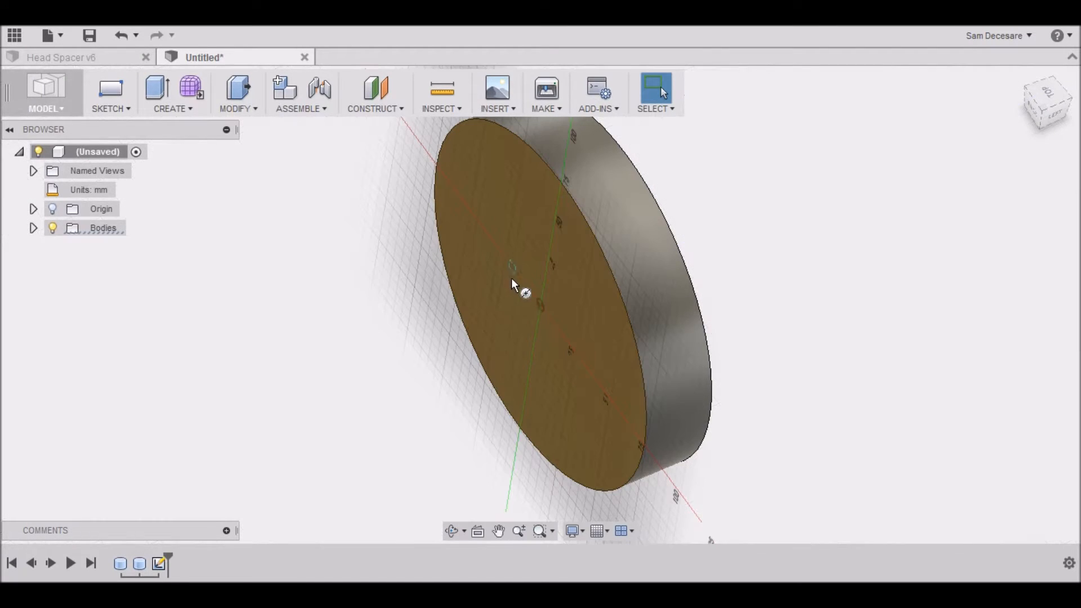
left_click(543, 309)
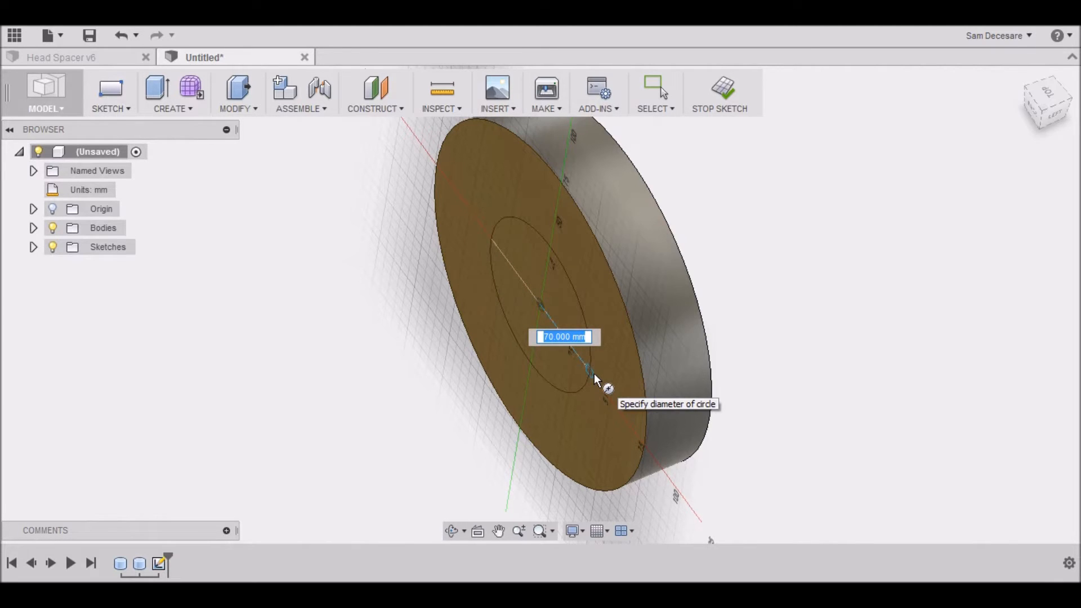
type("5")
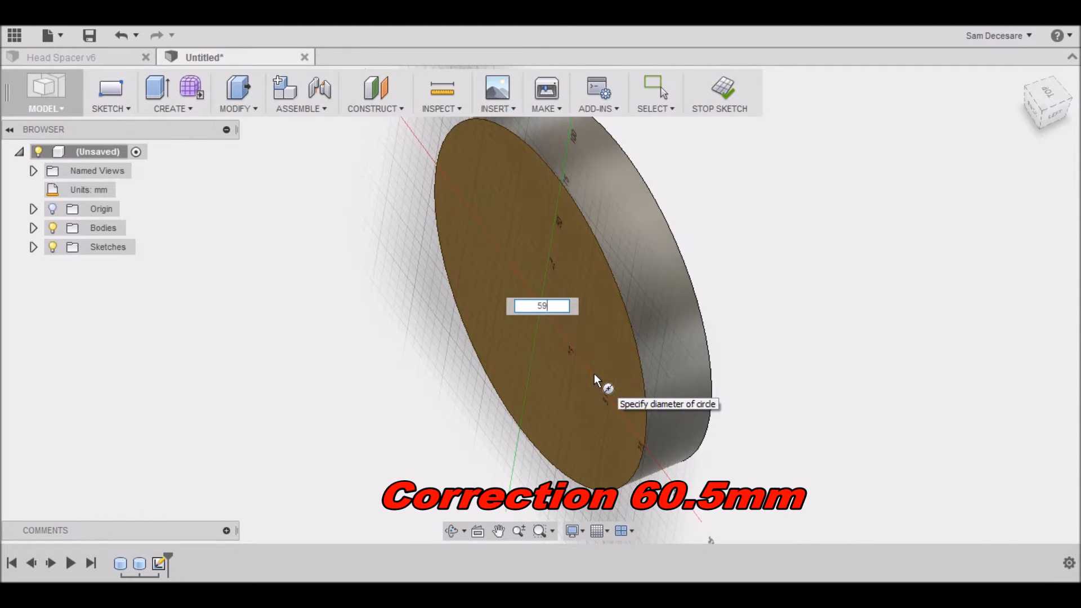
type("9")
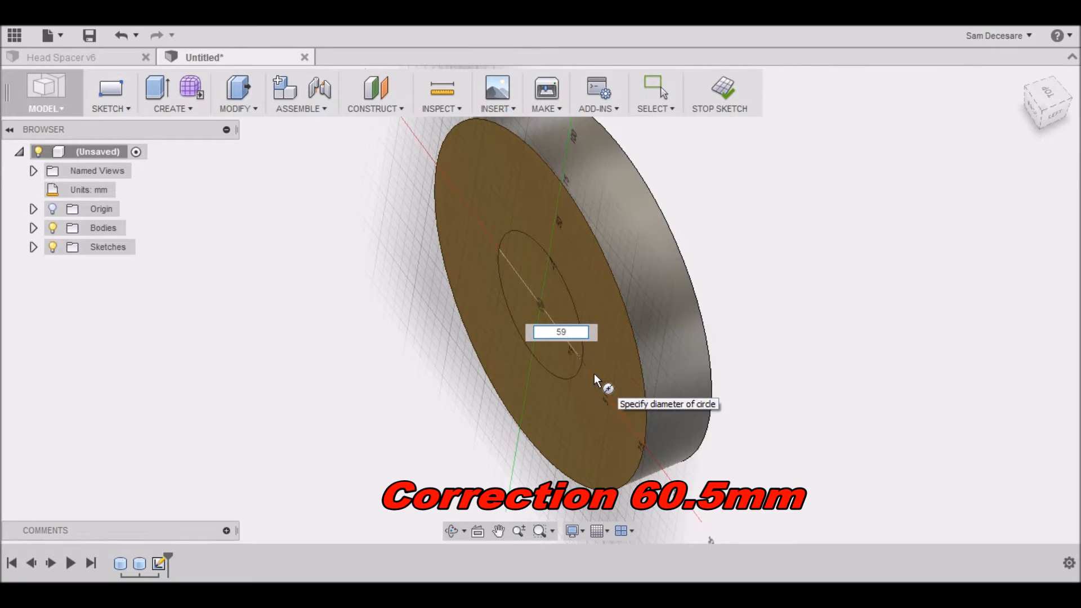
type(".98")
key("Tab")
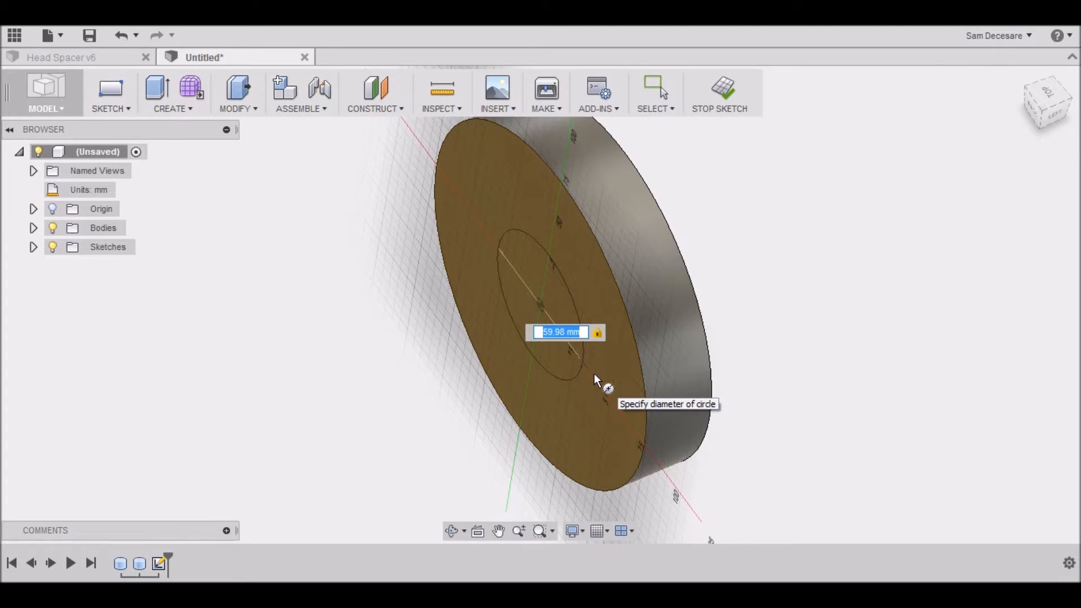
key("Return")
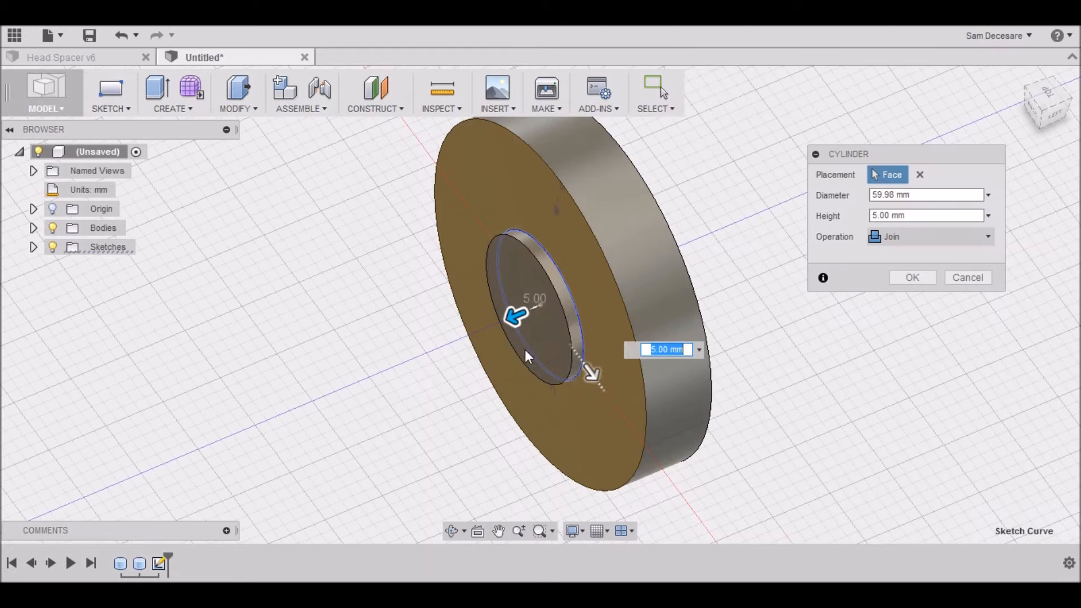
Reverse the back cylinder into the disc and cut it as a recess with a height of -8 mm.
left_click_drag(514, 313, 551, 324)
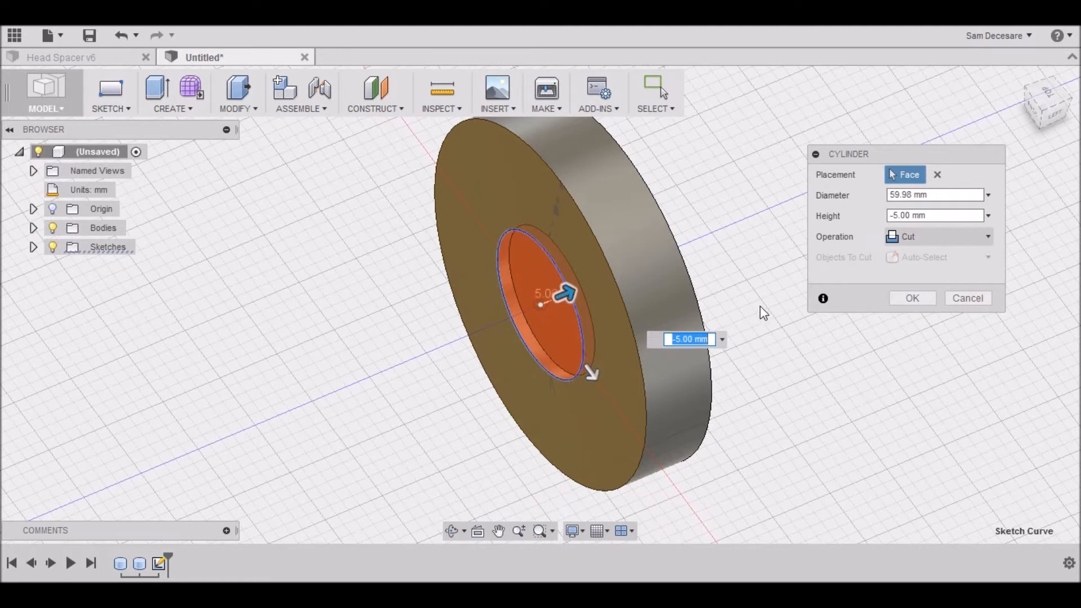
left_click(678, 338)
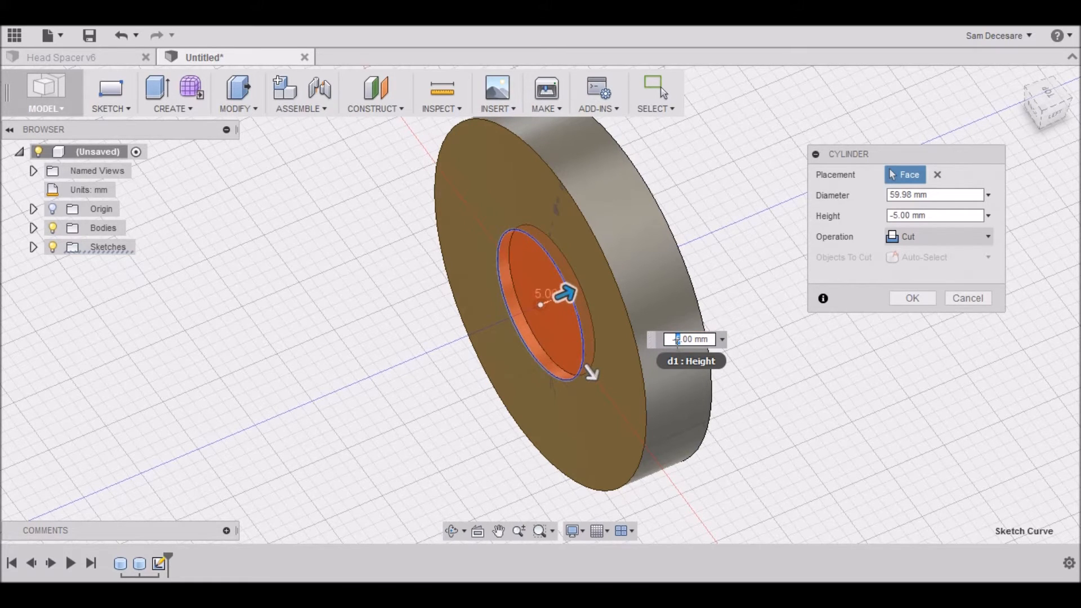
type("8")
key("Return")
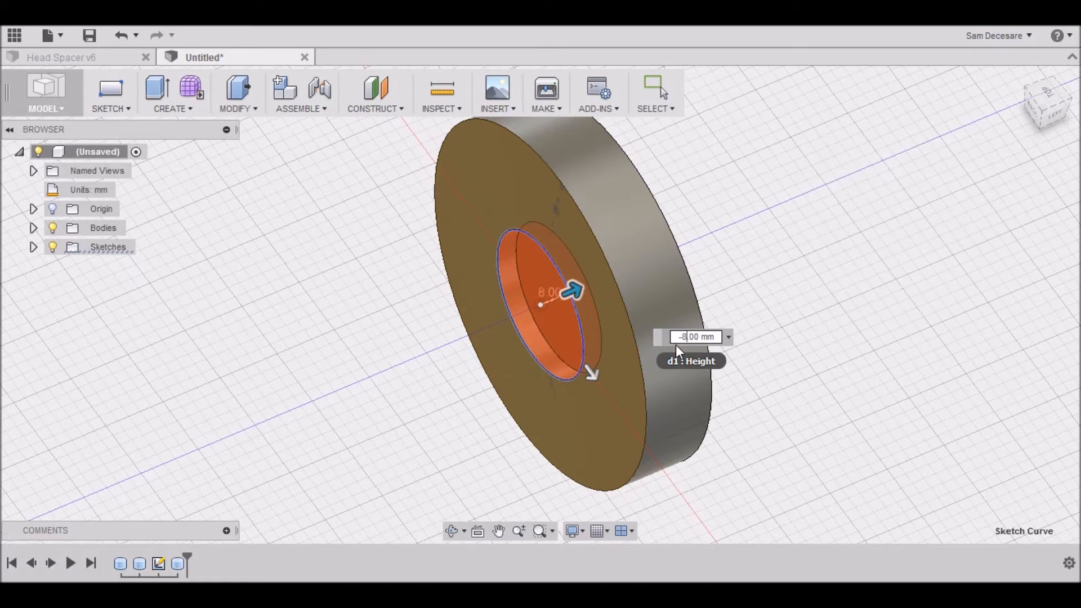
Start a Chamfer and select the raised boss's front edge and the disc's outer front edge.
left_click(1051, 116)
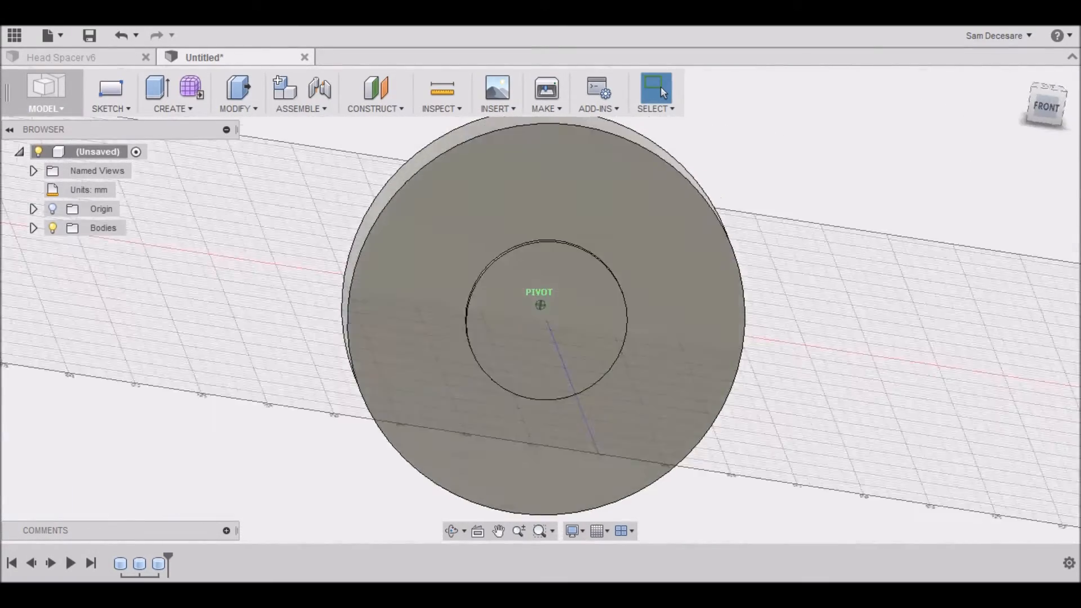
left_click_drag(1069, 105, 1041, 116)
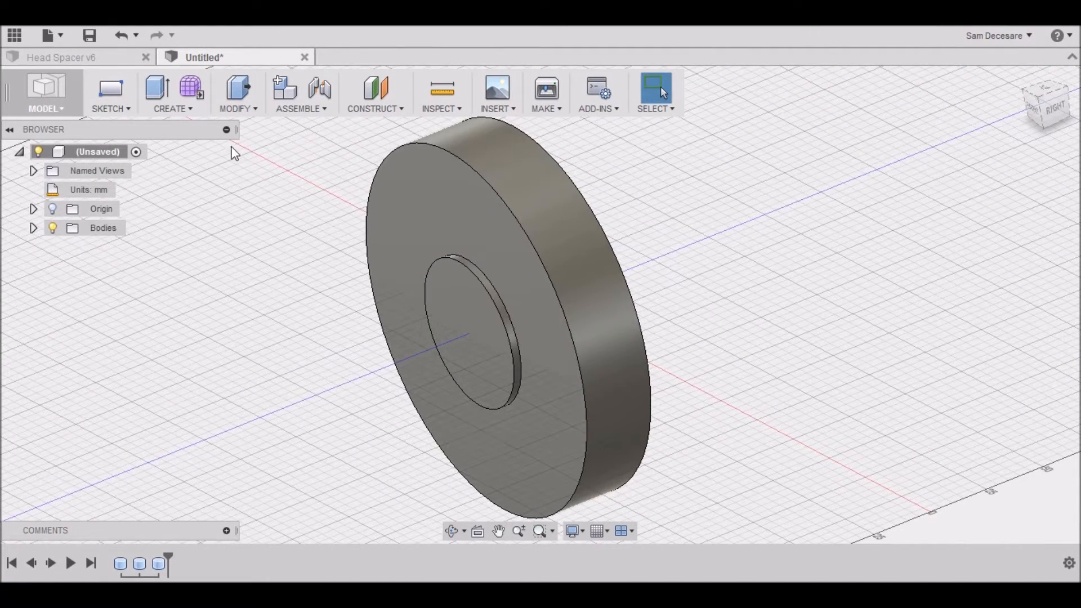
left_click(172, 108)
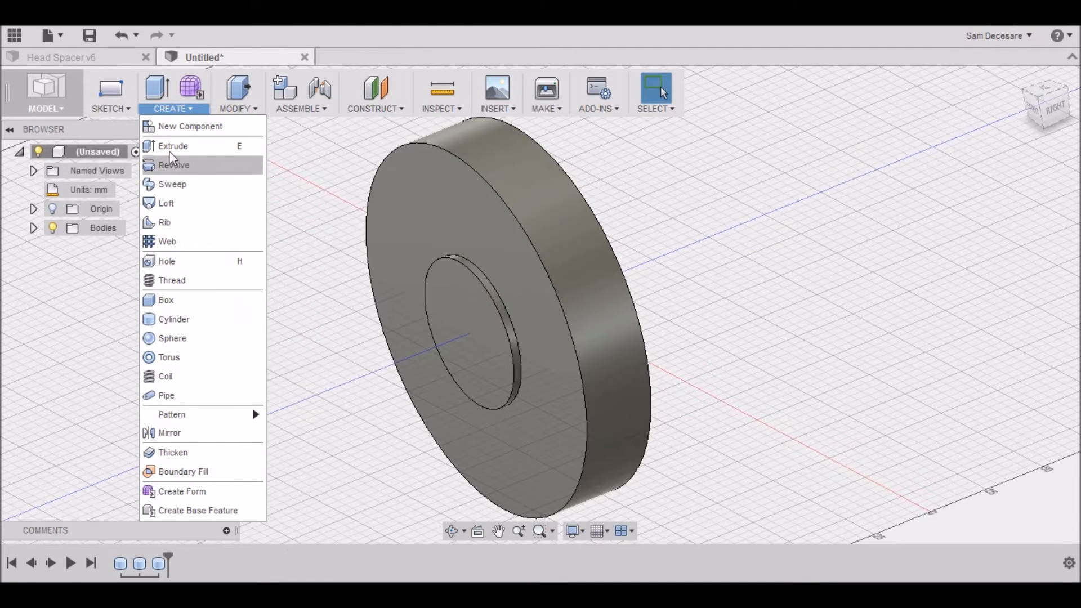
left_click(234, 107)
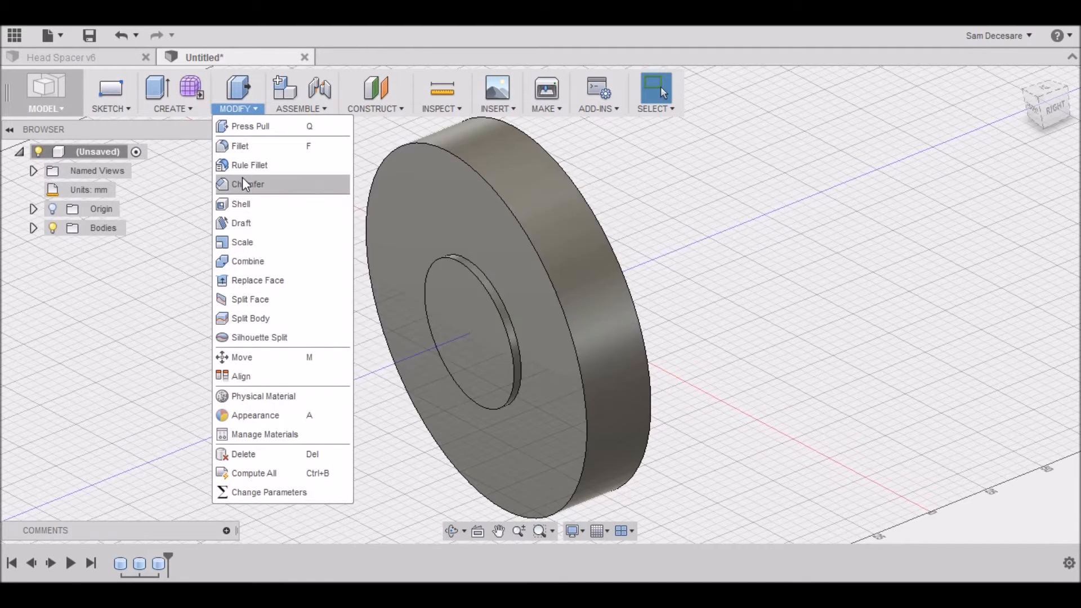
left_click(244, 184)
scroll(457, 287, "up", 5)
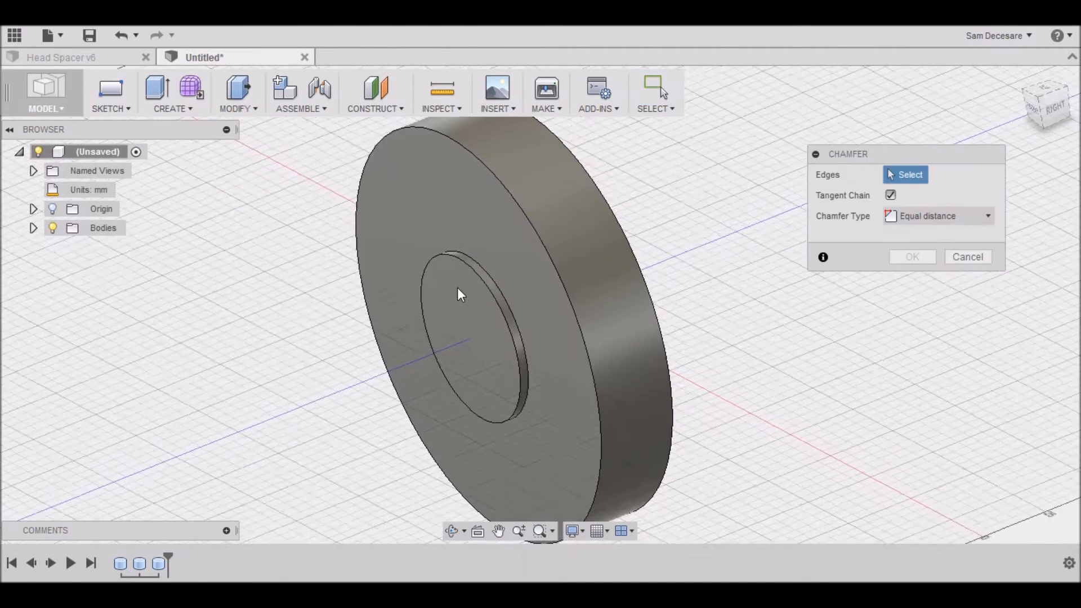
left_click(482, 272)
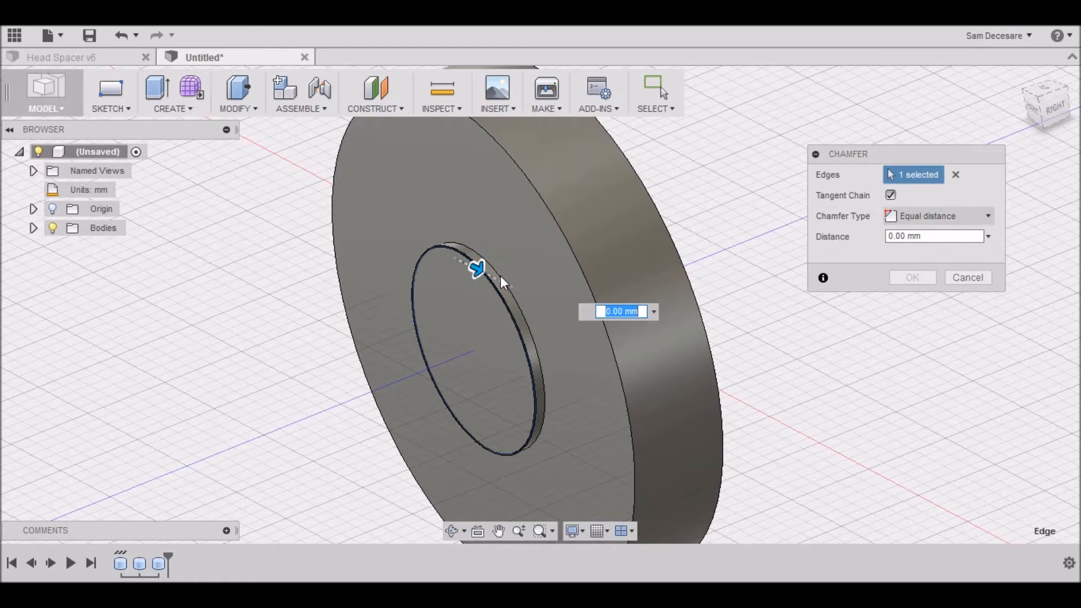
left_click(569, 244)
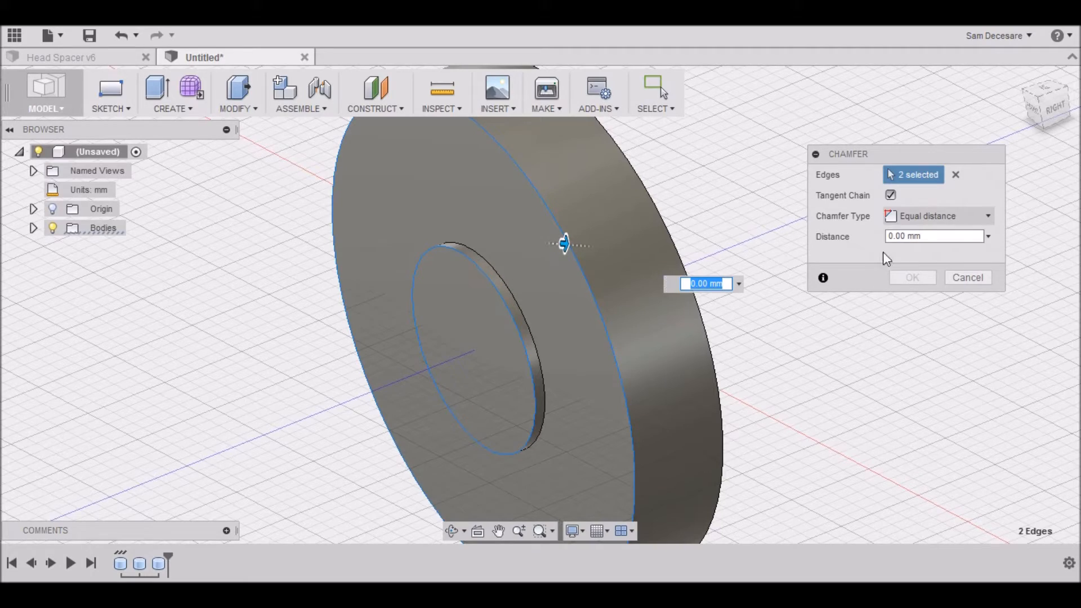
Add the recess's rim and the disc's outer back edge to the chamfer, and apply an equal distance of 0.70 mm.
left_click(1051, 110)
mouse_move(1050, 106)
left_mouse_down()
mouse_move(960, 117)
mouse_move(918, 108)
left_mouse_up()
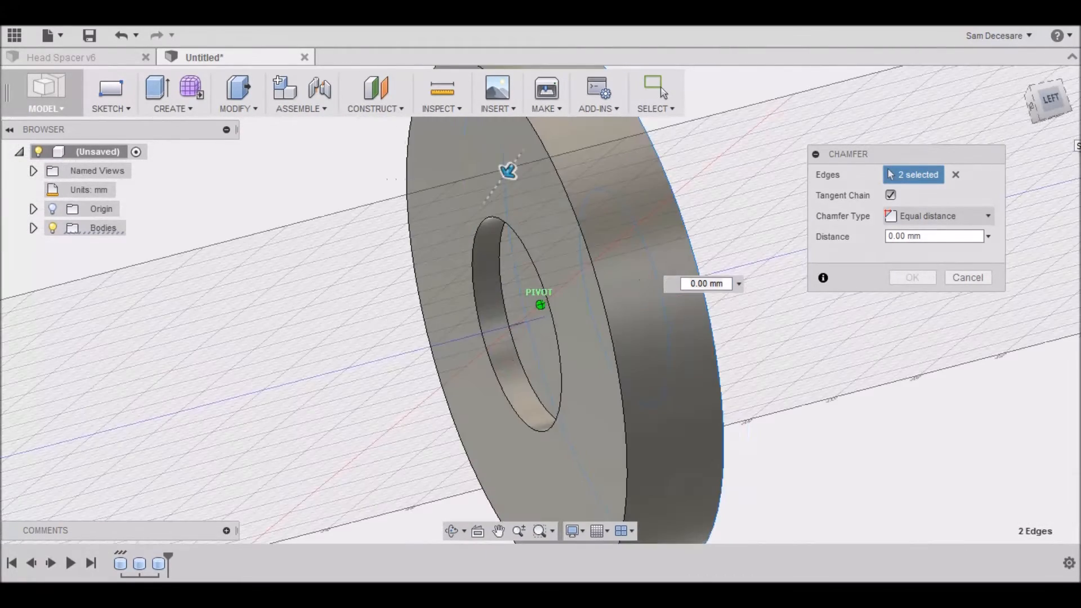
left_click(482, 326)
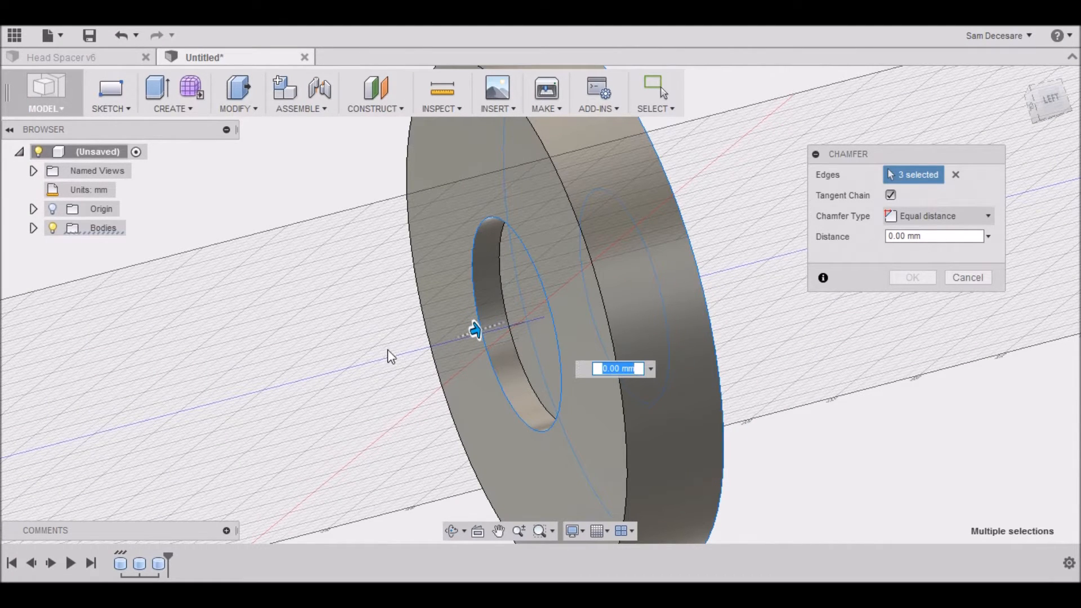
left_click(429, 343)
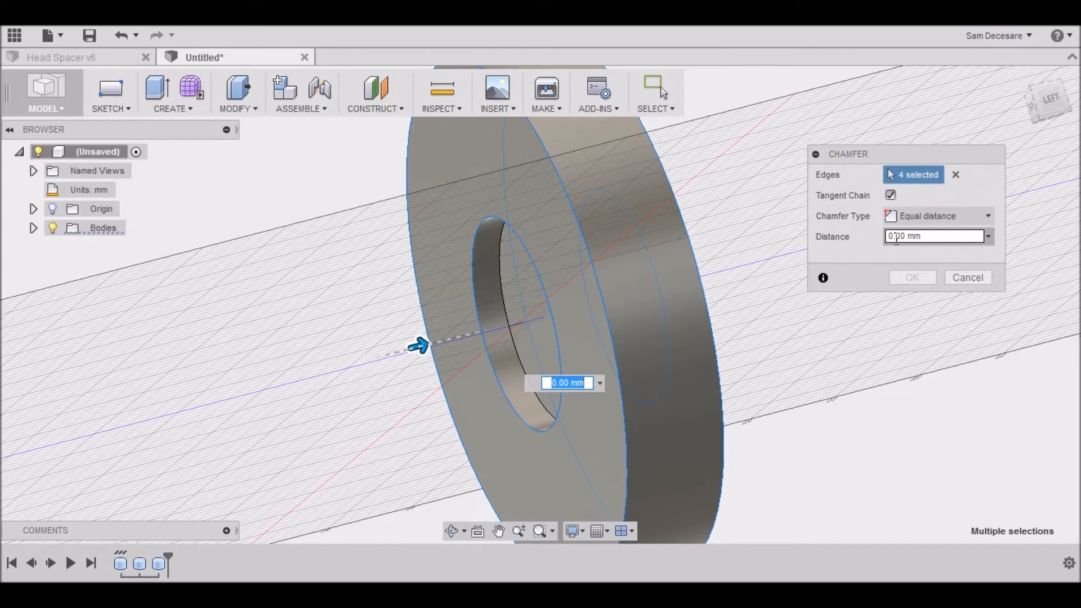
left_click_drag(897, 237, 888, 238)
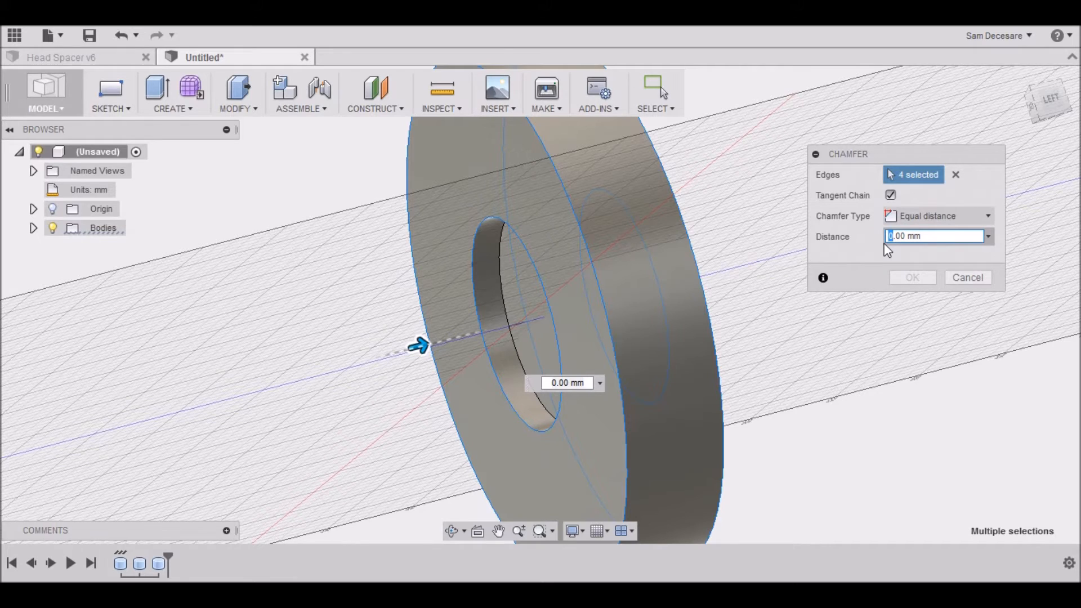
key("BackSpace")
type("7")
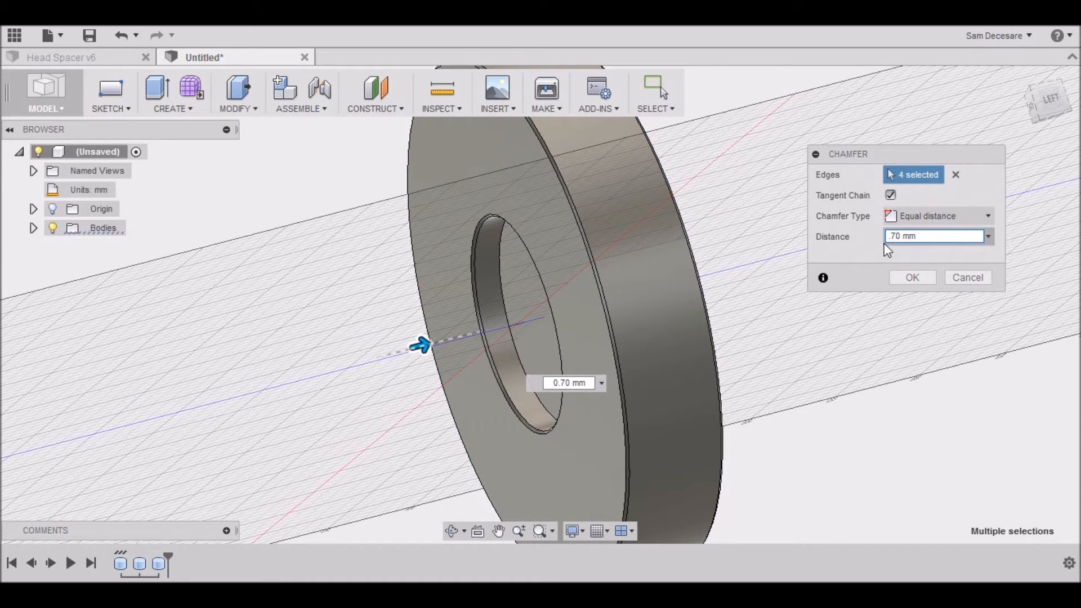
left_click(913, 278)
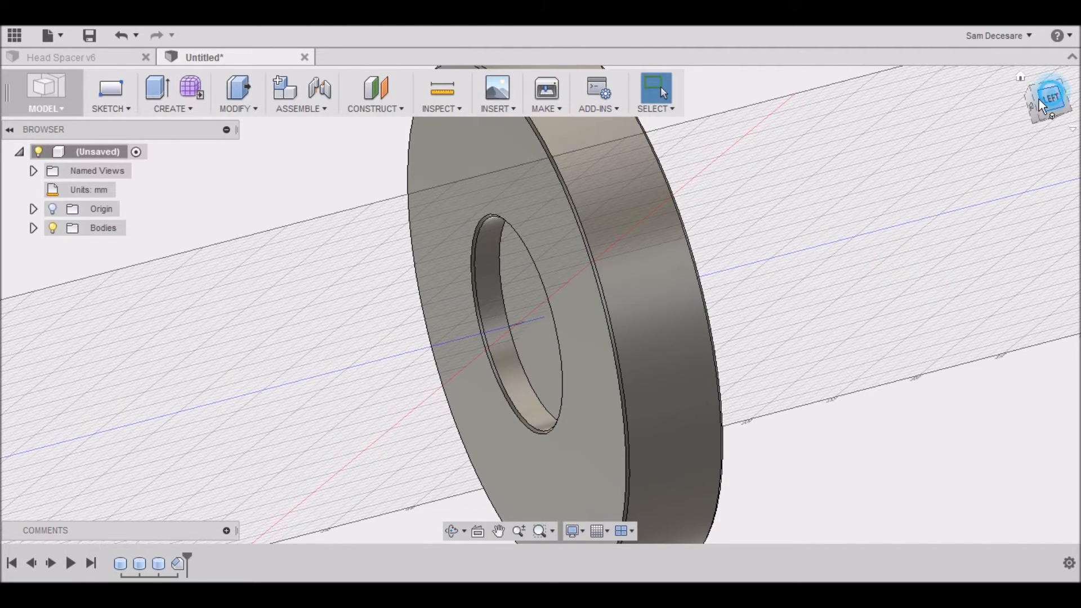
Create a sketch on the disc's front face, around the raised boss.
left_click_drag(1039, 99, 1030, 105)
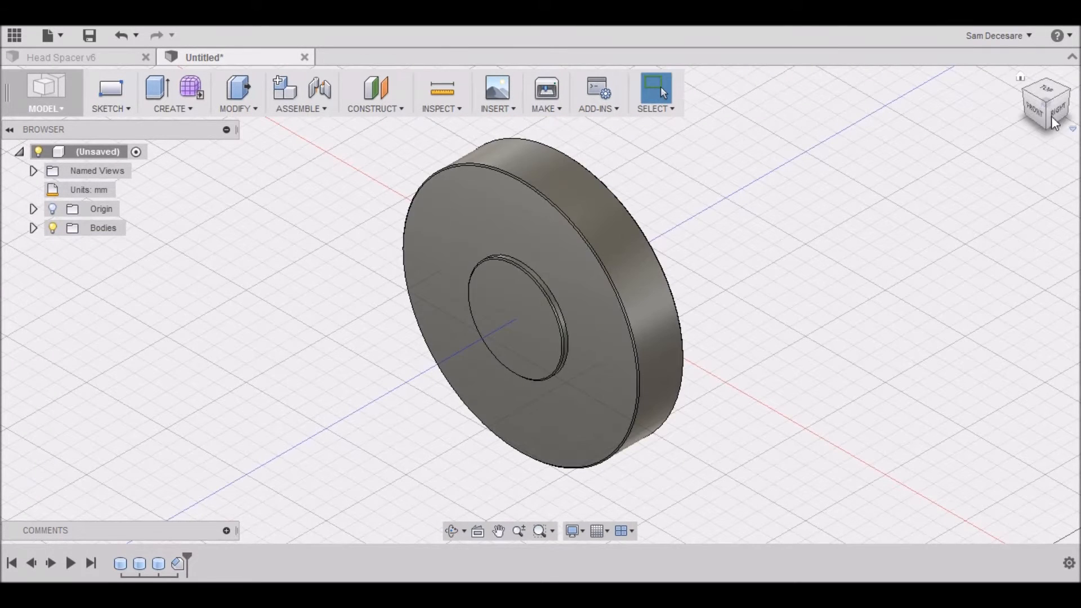
left_click(1036, 111)
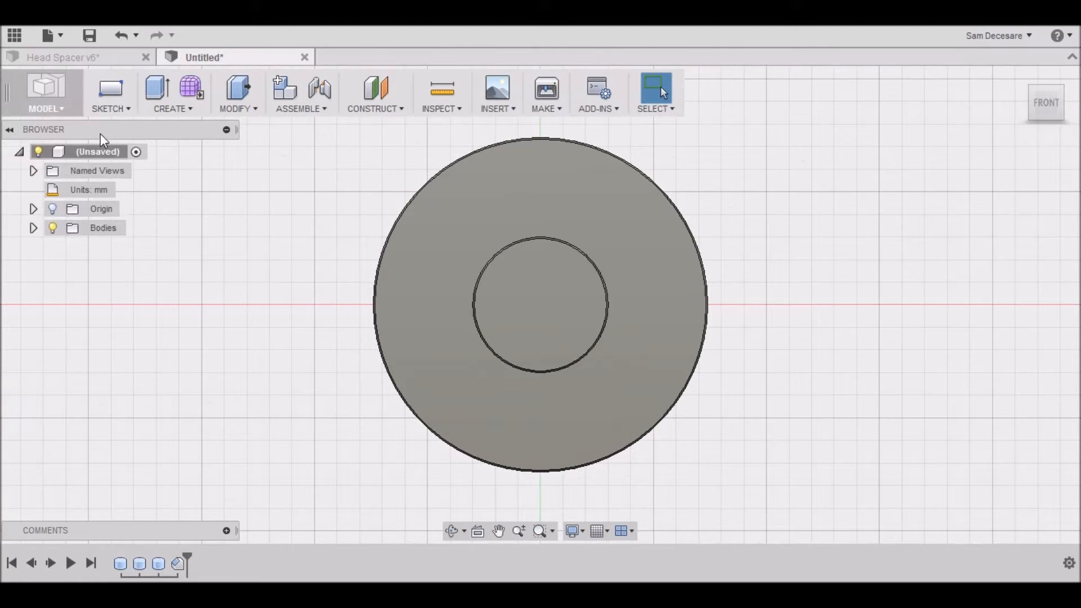
left_click(128, 109)
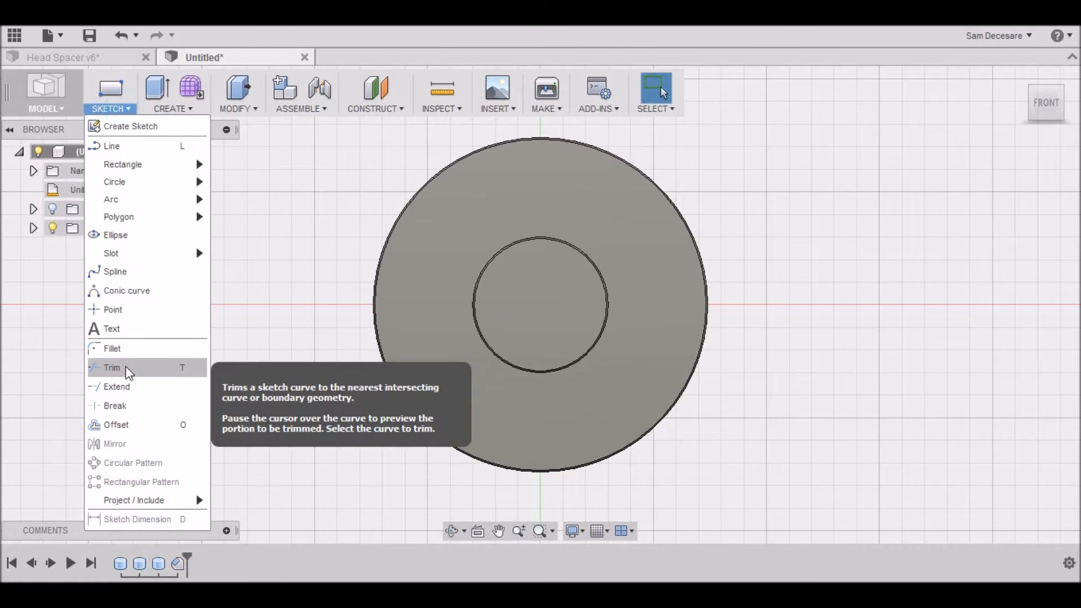
mouse_move(137, 173)
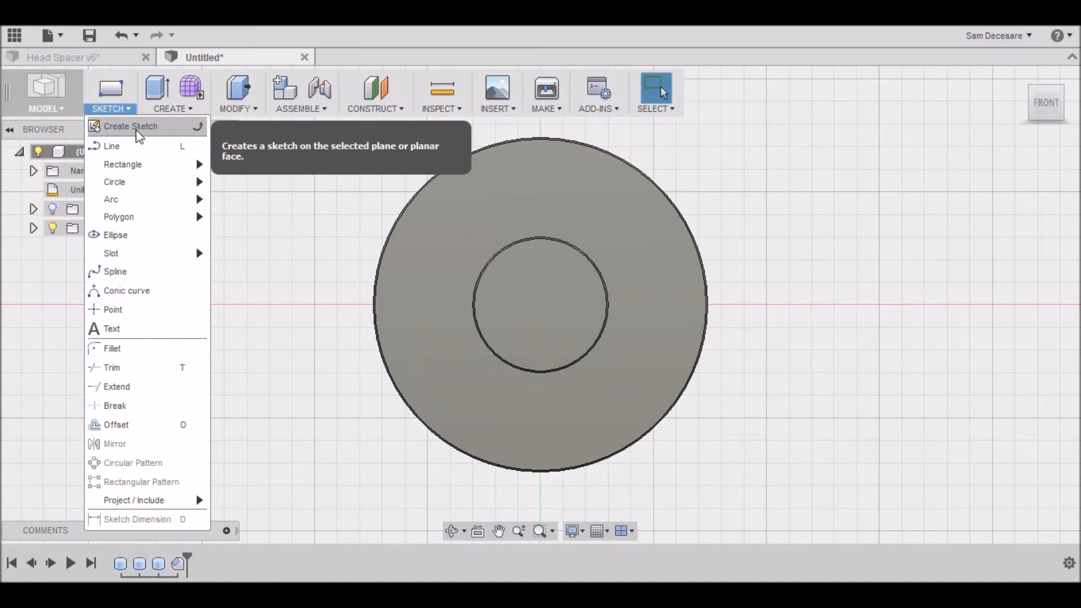
left_click(138, 131)
left_click(451, 302)
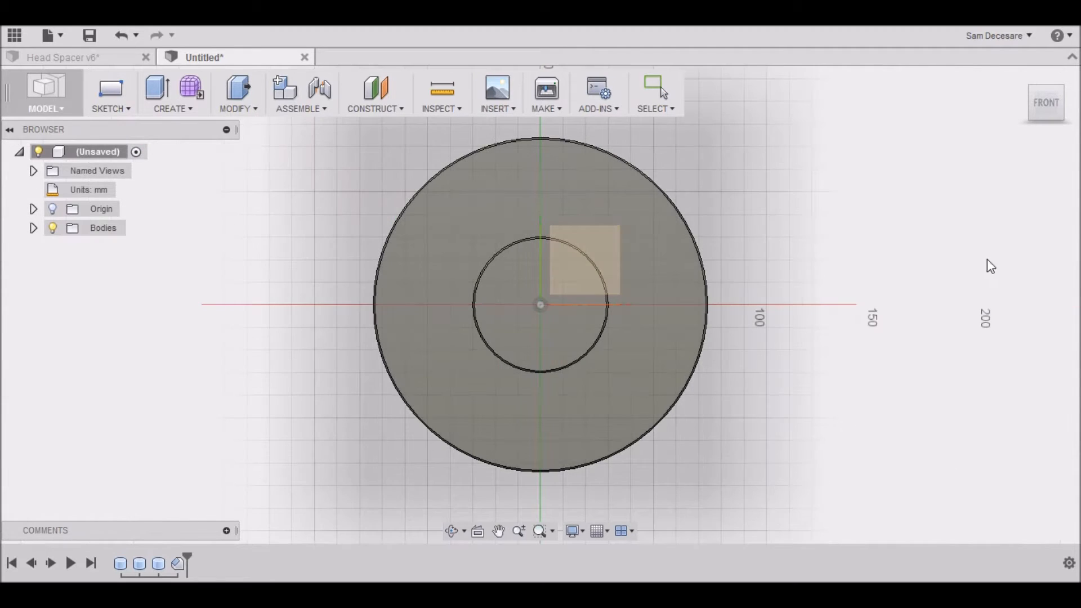
left_click(1062, 107)
mouse_move(1045, 106)
left_mouse_down()
mouse_move(1021, 106)
mouse_move(1048, 108)
left_mouse_up()
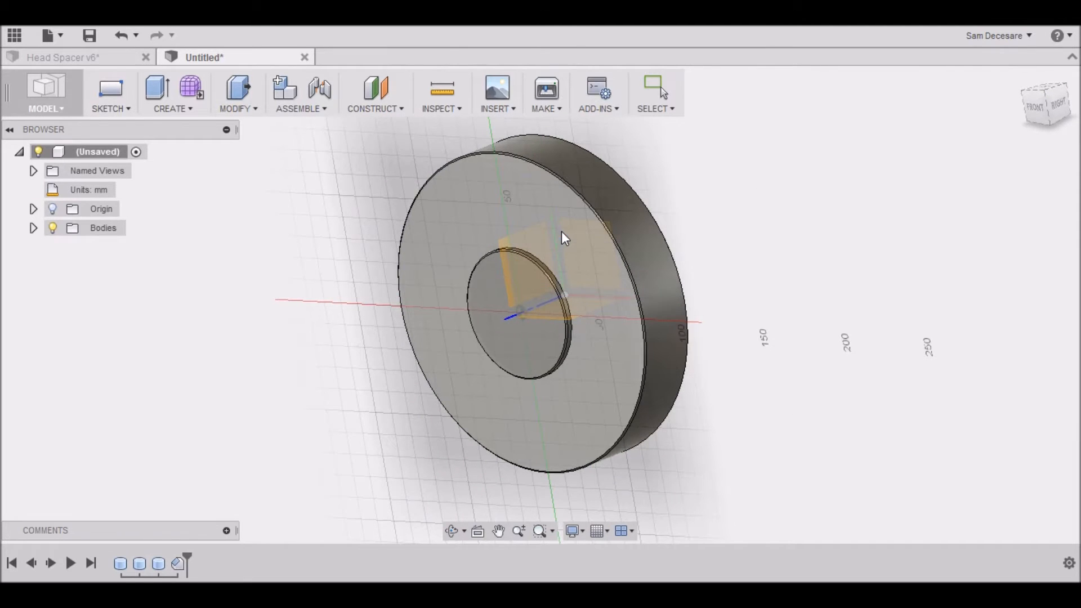
left_click(563, 234)
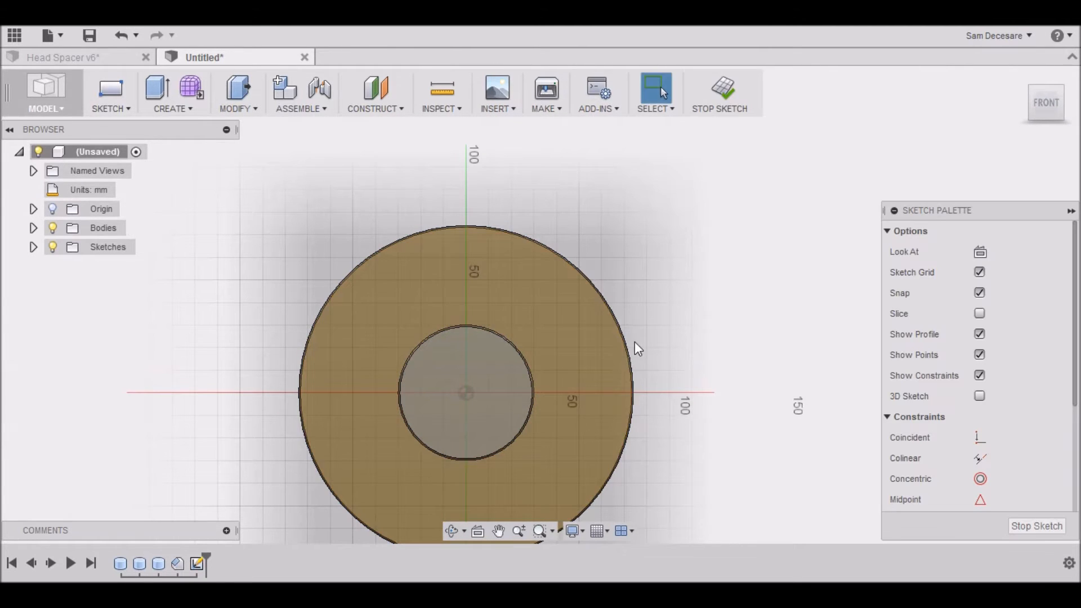
Sketch a 61 mm vertical line from the disc's centre straight down towards the outer edge.
scroll(634, 341, "up", 3)
scroll(544, 265, "down", 6)
scroll(480, 333, "up", 4)
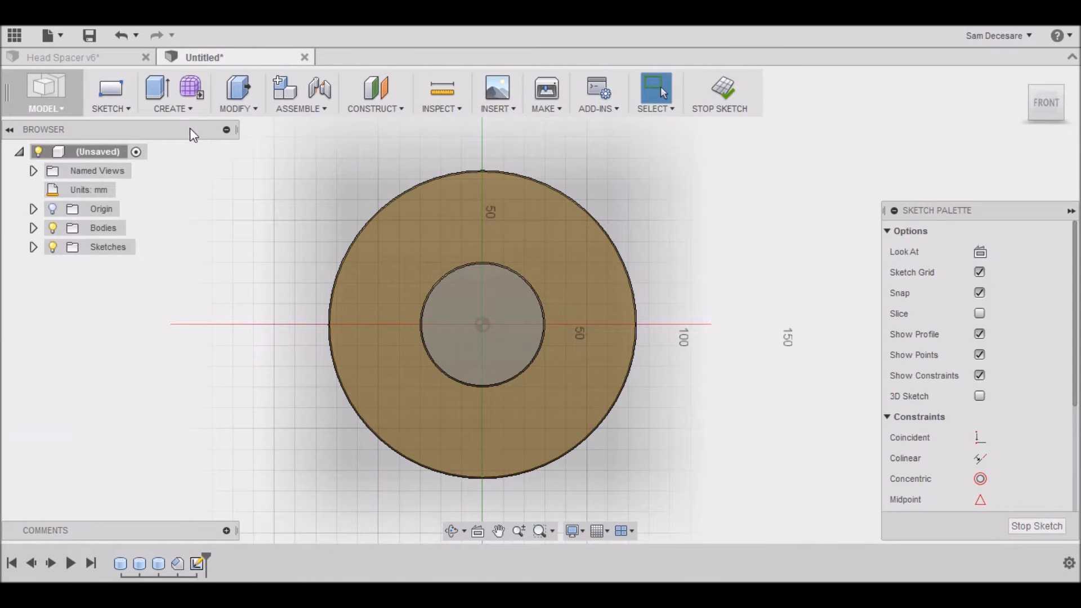
key("l")
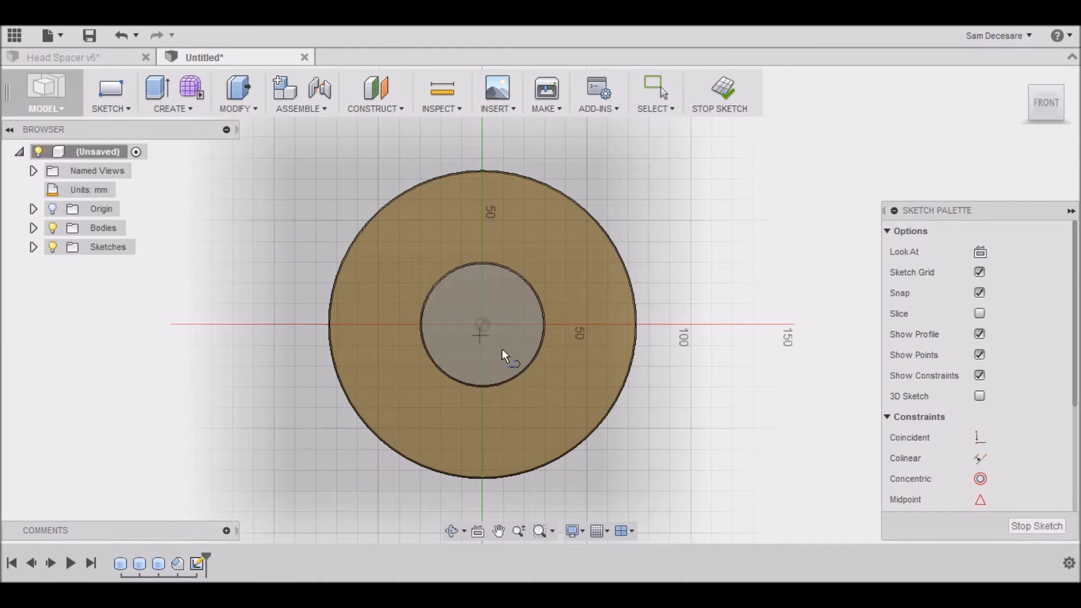
left_click(482, 323)
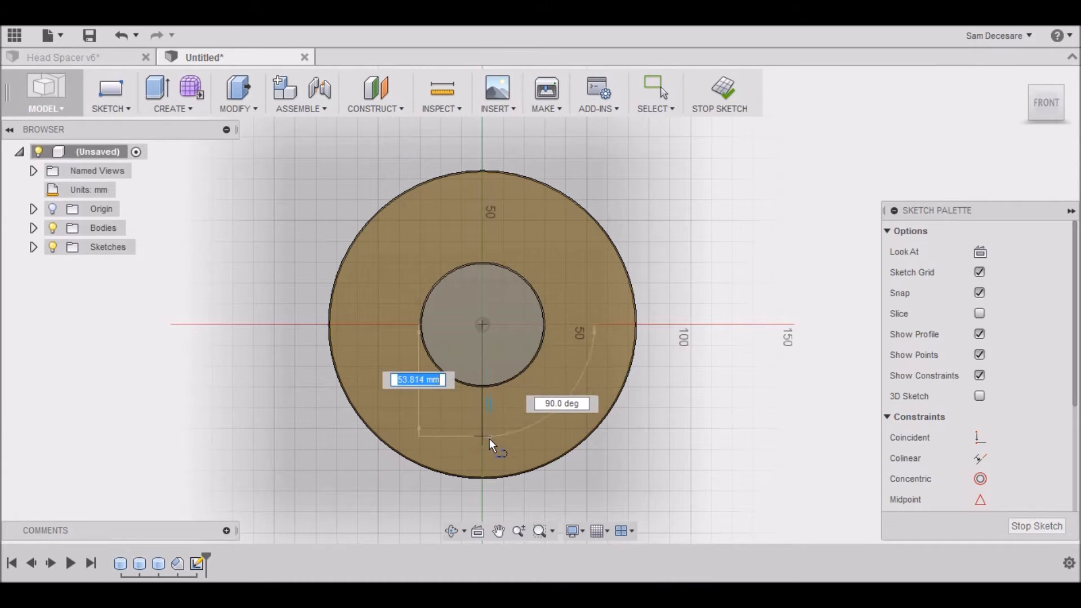
type("61.")
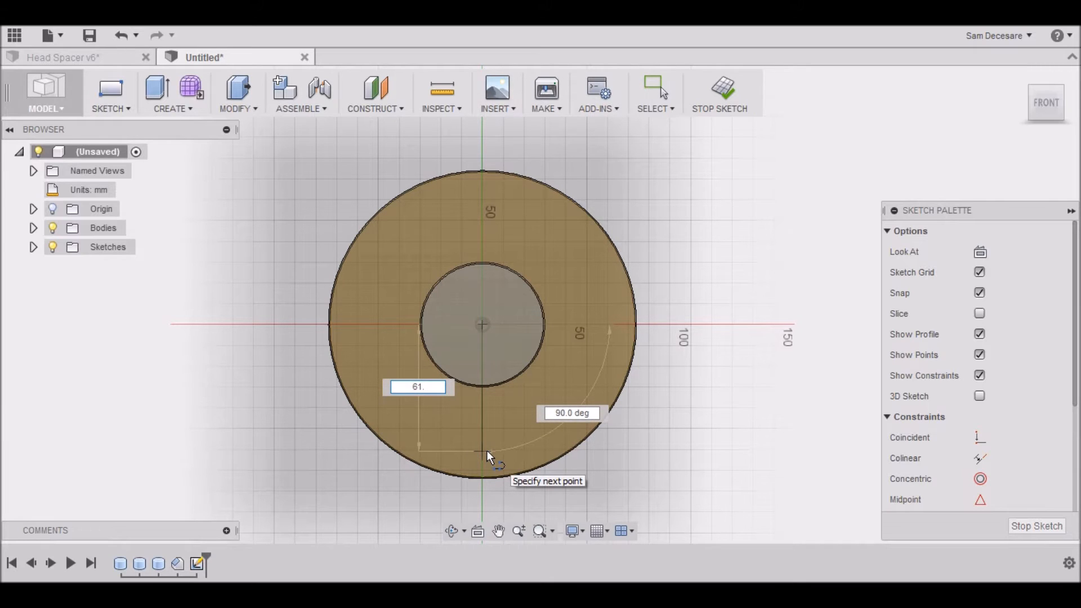
key("Tab")
left_click(486, 451)
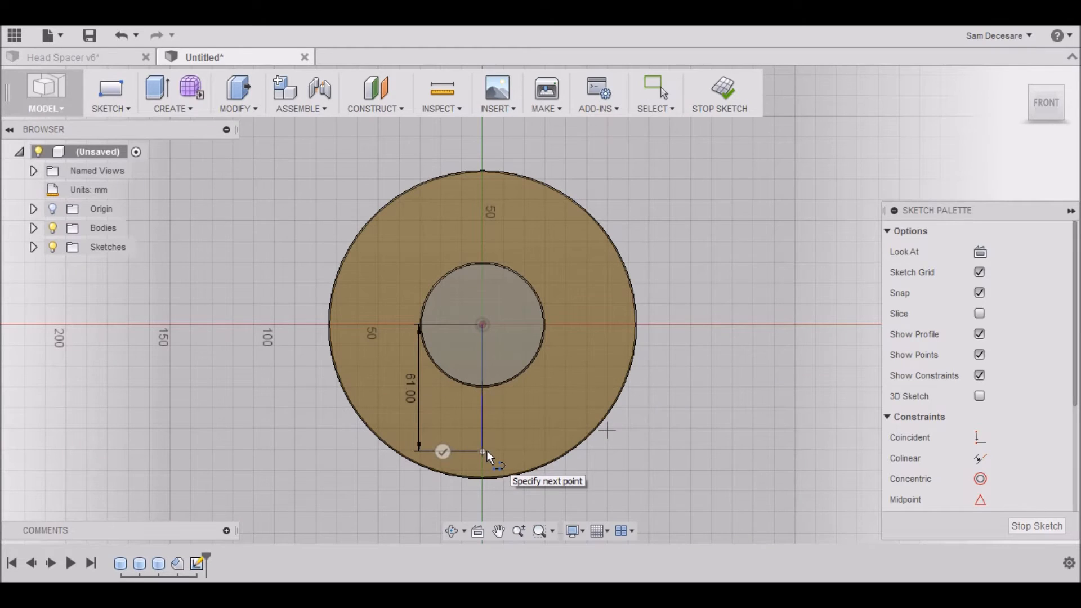
scroll(487, 457, "up", 3)
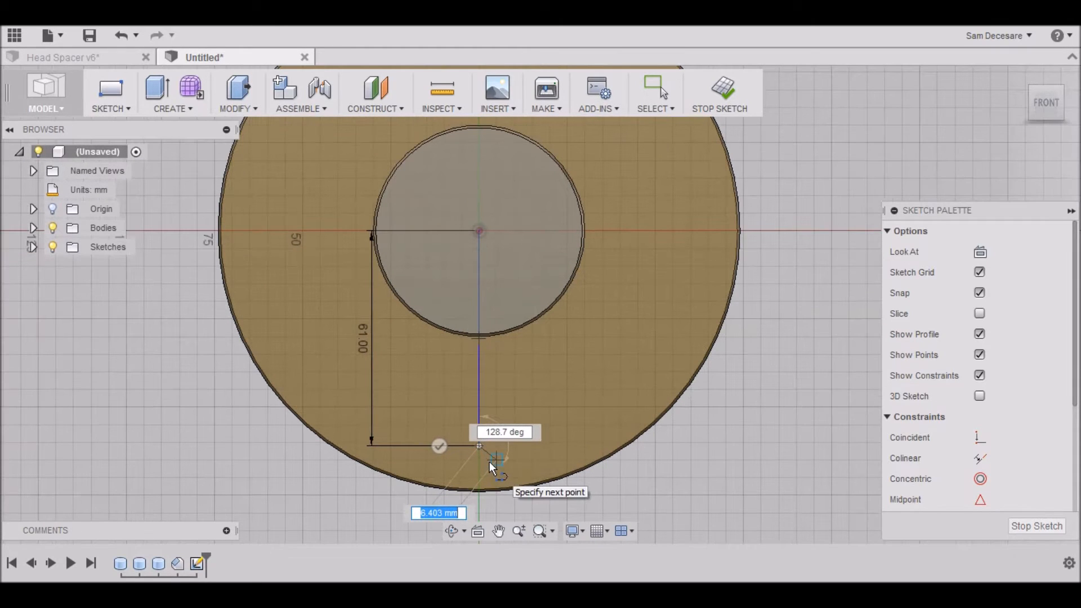
key("Escape")
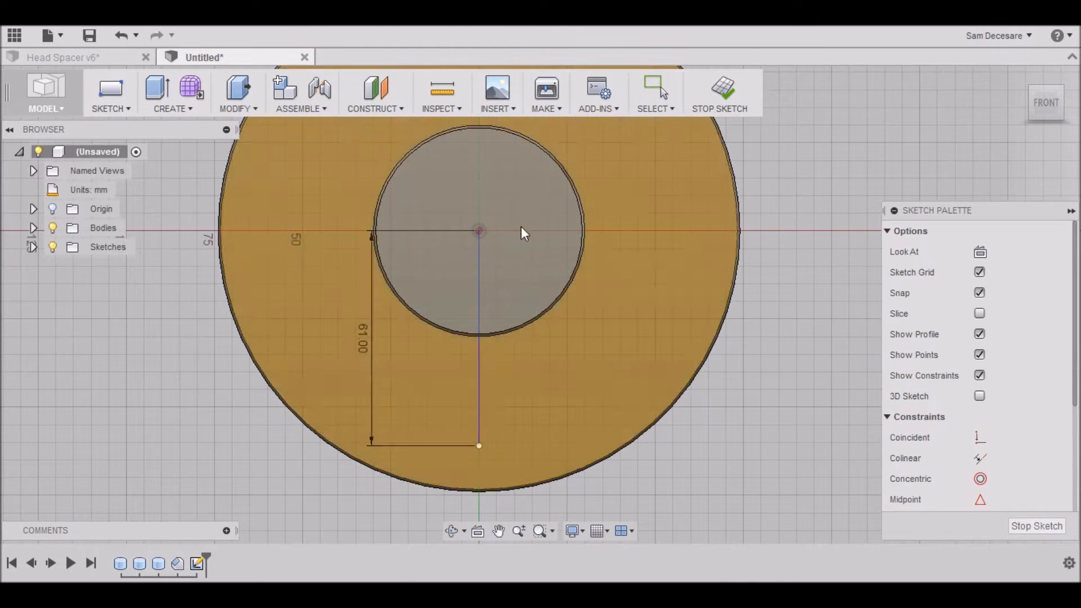
Sketch a 61 mm horizontal line from the disc's centre to the right.
key("l")
left_click(479, 231)
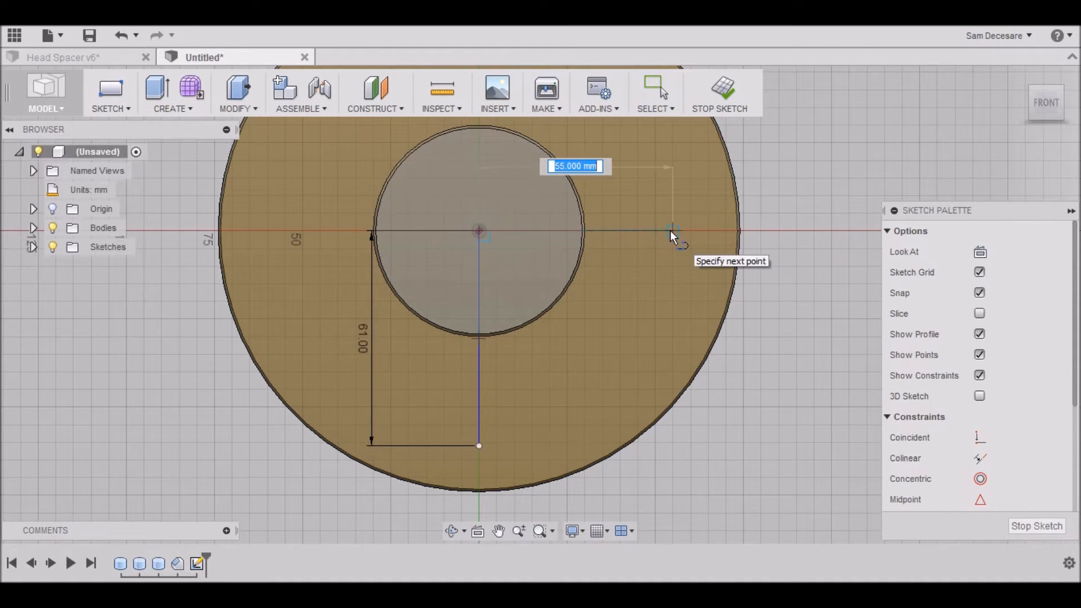
type("61.")
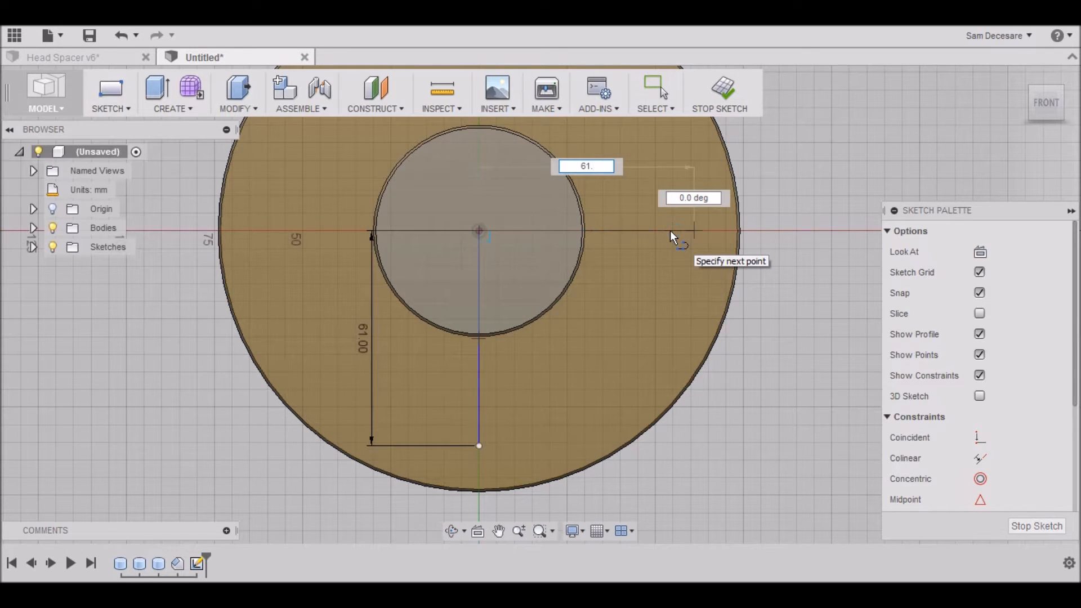
key("Return")
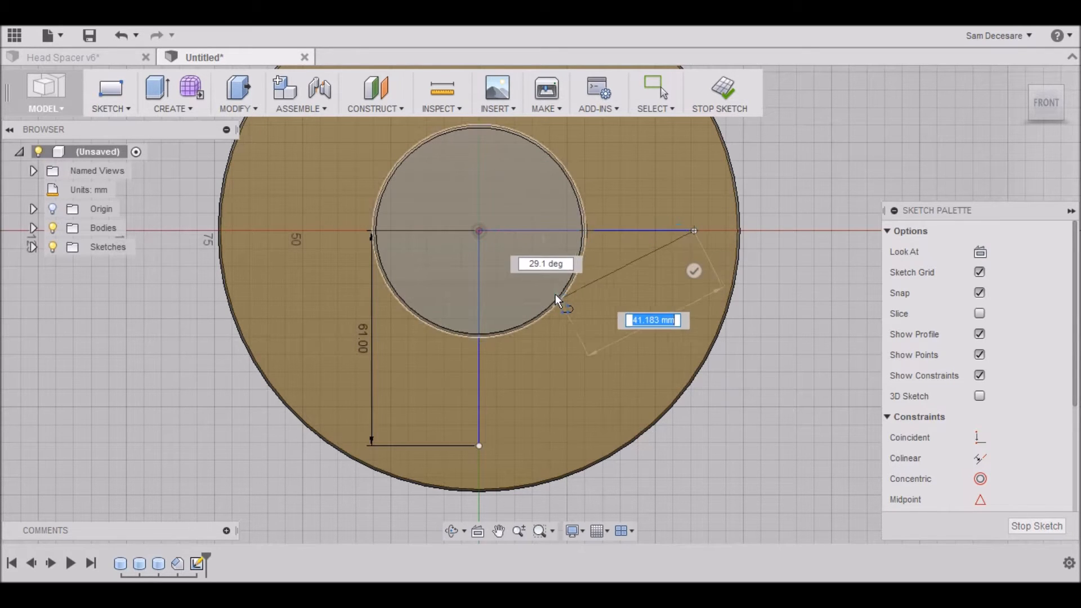
key("Escape")
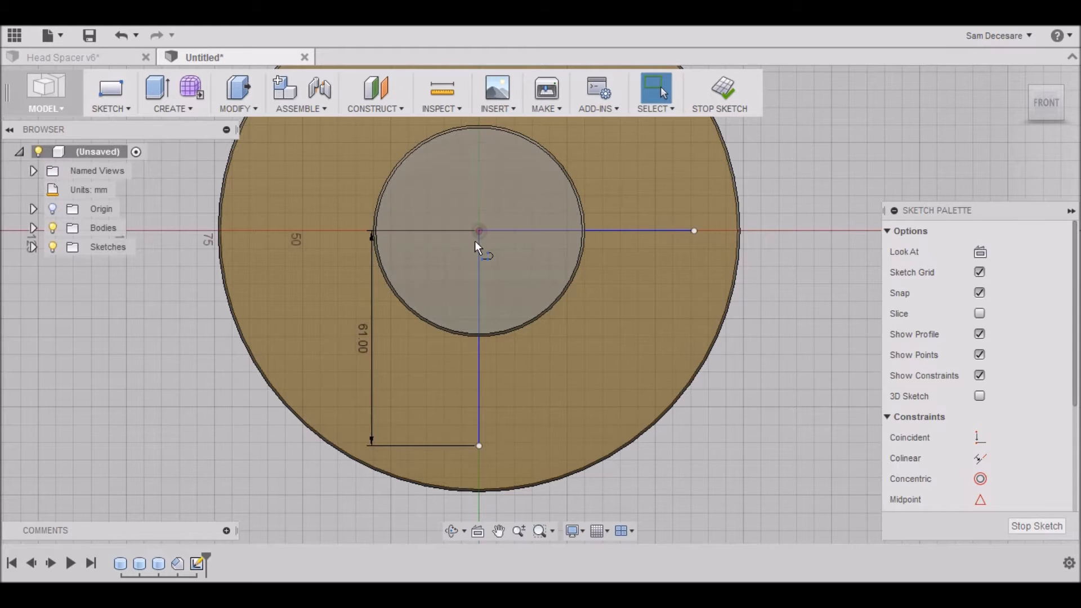
Sketch a 61 mm horizontal line from the disc's centre to the left, and end the Line command.
key("l")
left_click(478, 231)
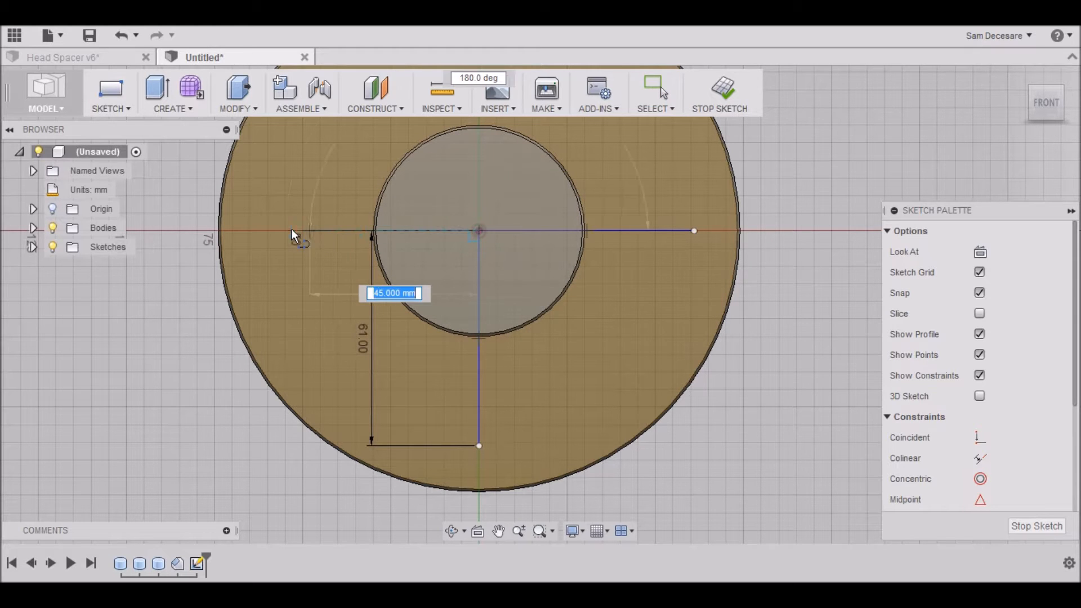
type("61")
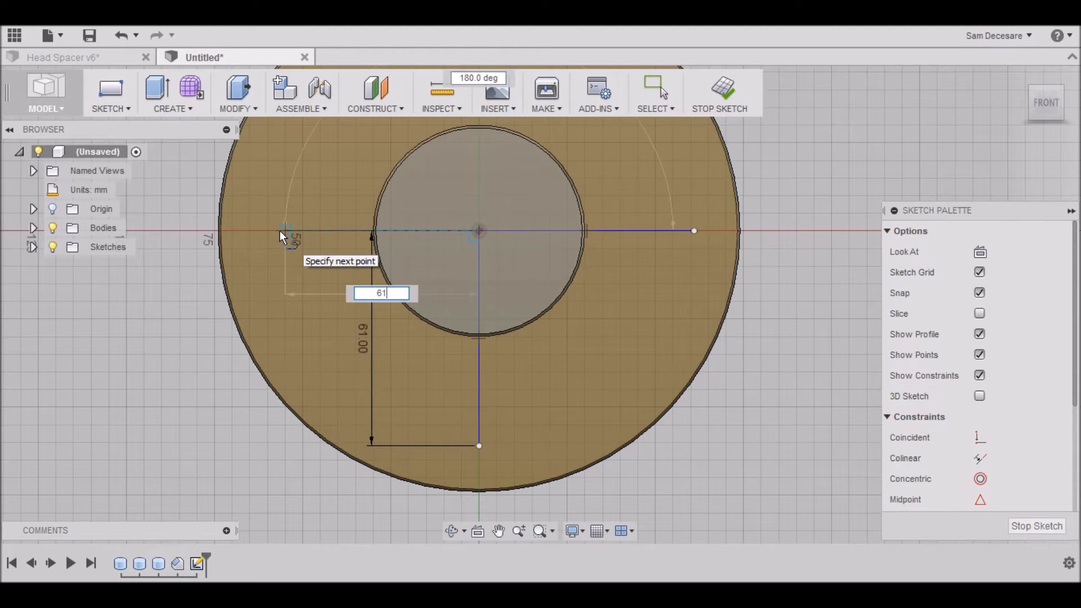
key("Tab")
key("Return")
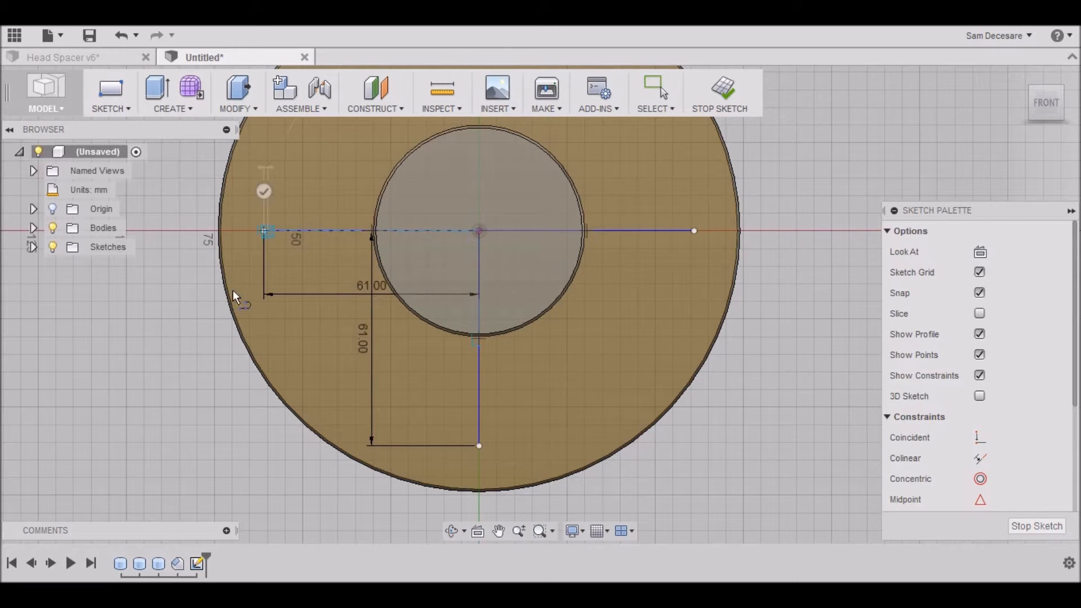
key("Escape")
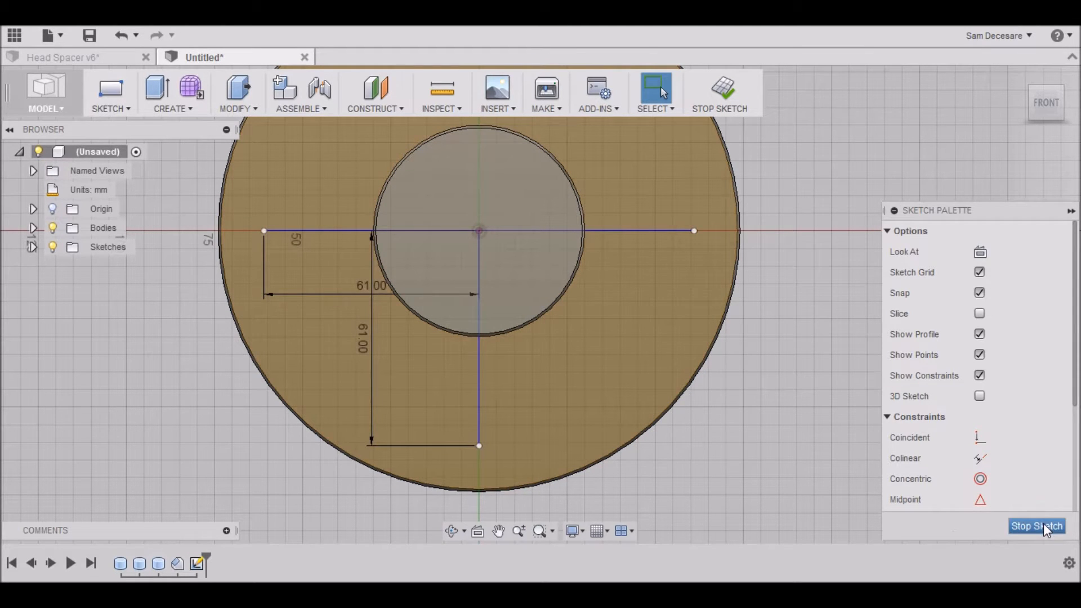
Finish the sketch and place simple holes at the outer endpoints of the three 61 mm lines using multiple-point placement.
left_click(1043, 526)
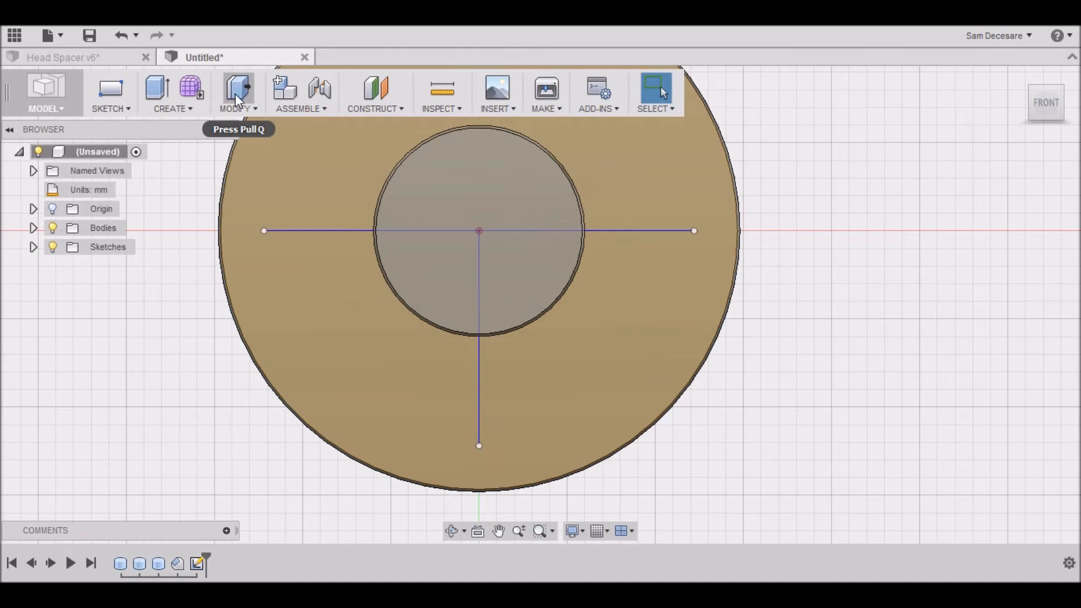
left_click(185, 108)
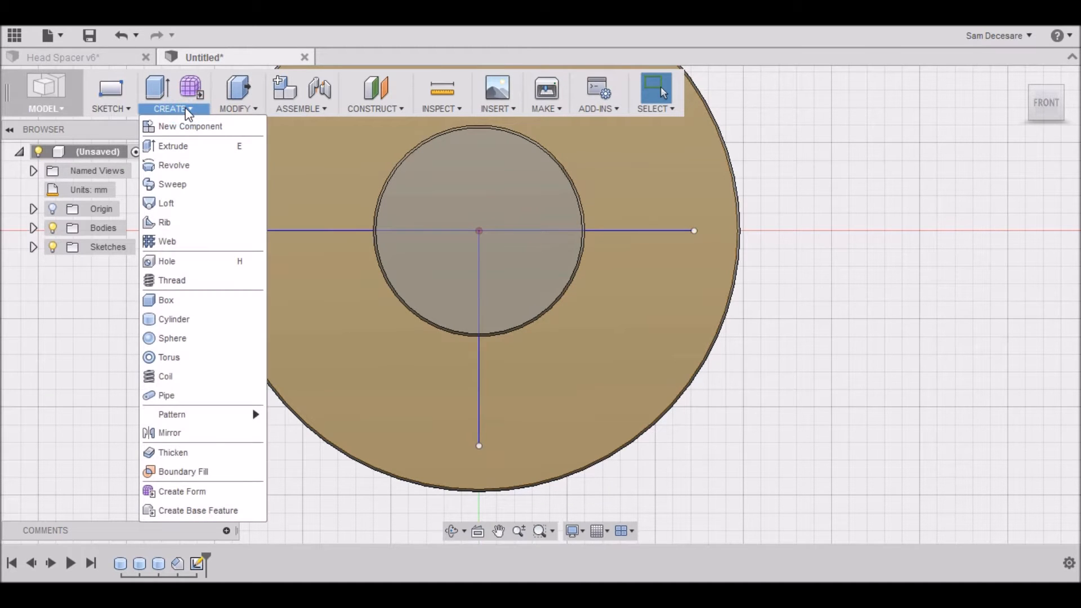
left_click(164, 261)
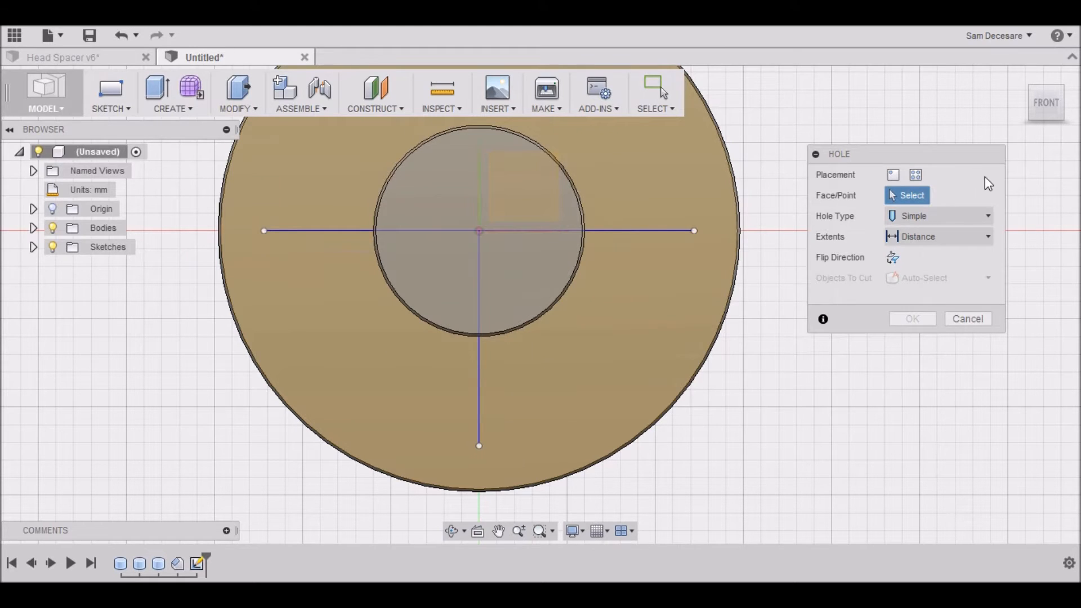
left_click(916, 175)
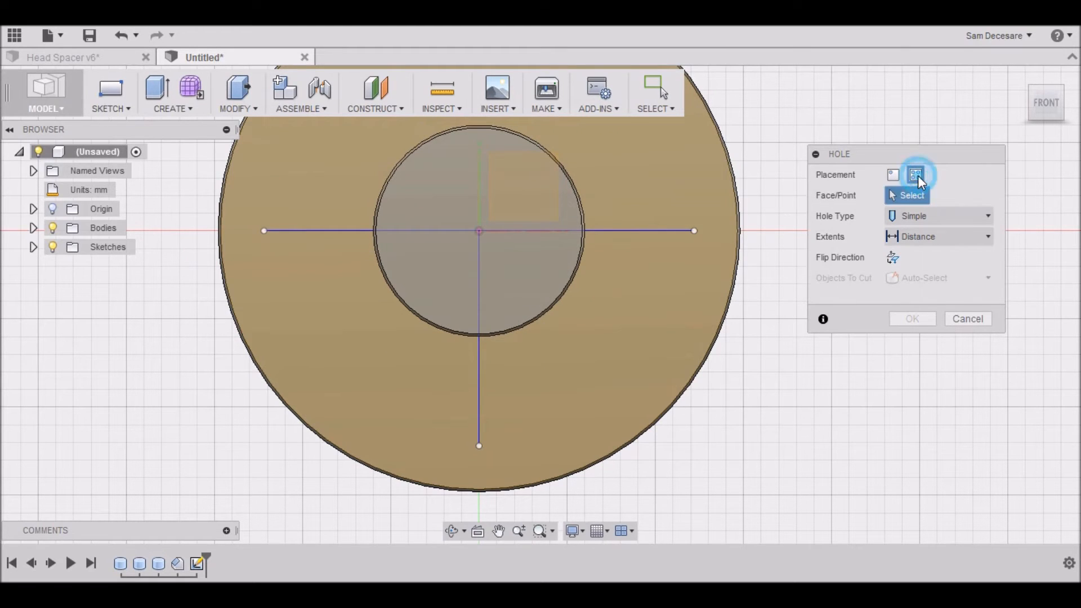
left_click(264, 232)
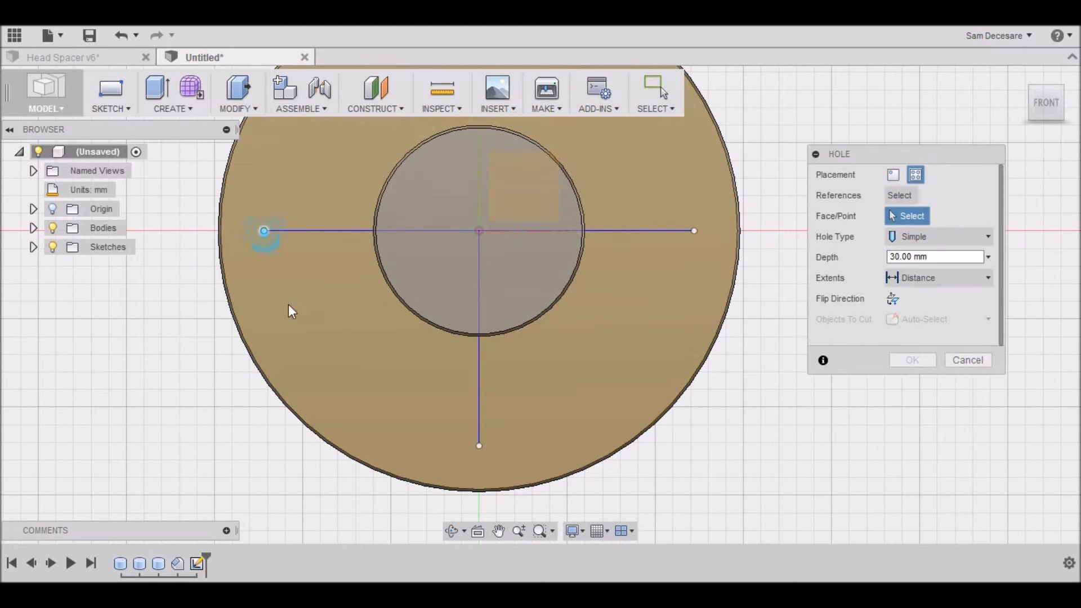
left_click(480, 446)
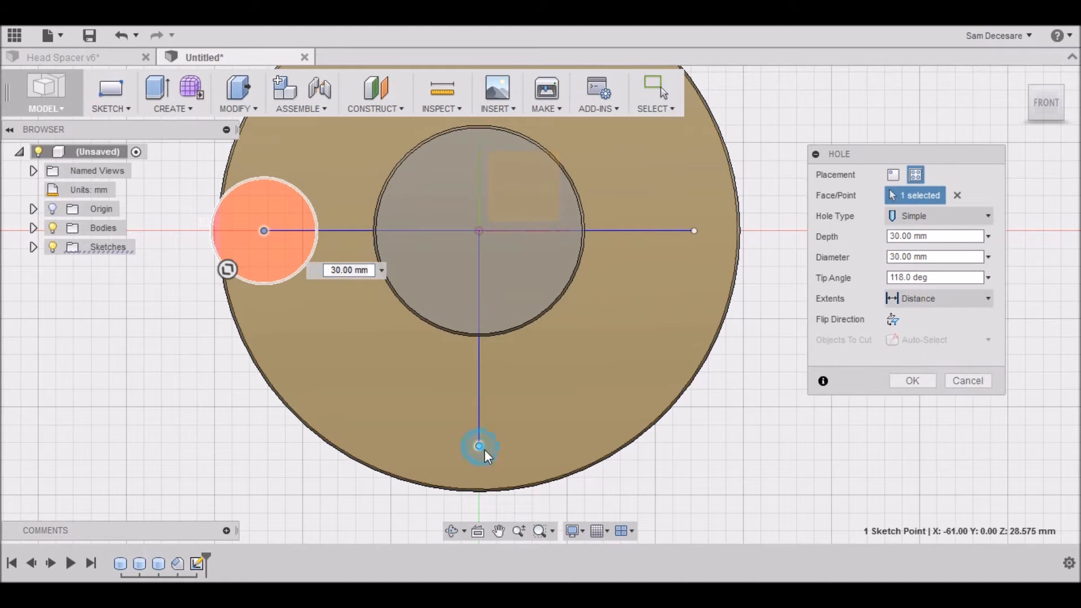
left_click(694, 231)
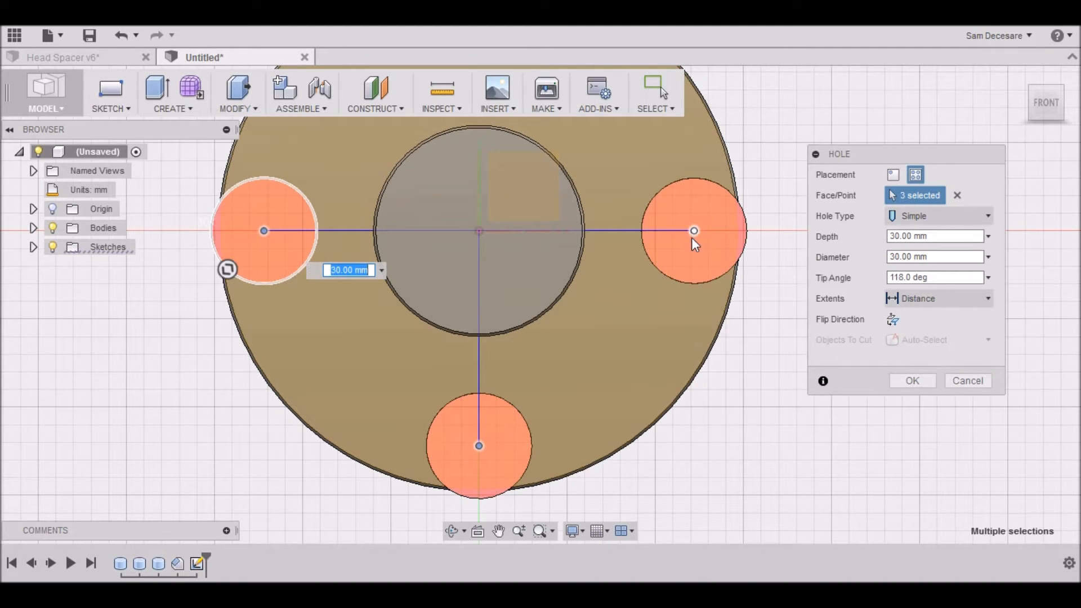
Set the diameter of the three holes to 13 mm and create them.
left_click(914, 256)
double_click(913, 257)
type("13.")
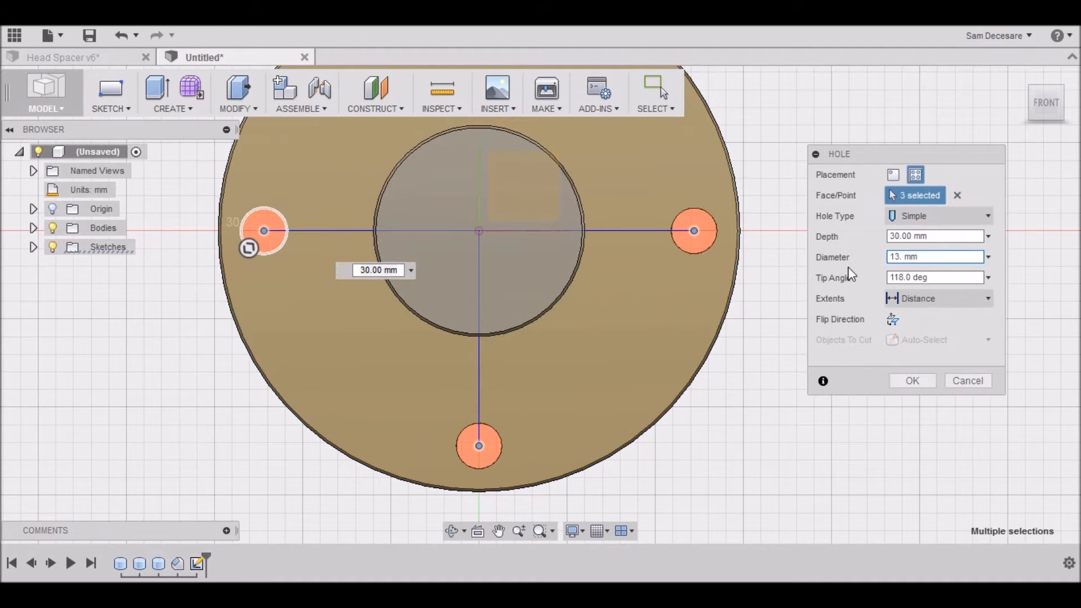
mouse_move(1040, 103)
left_mouse_down()
mouse_move(929, 111)
mouse_move(1028, 117)
mouse_move(1046, 94)
mouse_move(1058, 107)
mouse_move(1039, 100)
left_mouse_up()
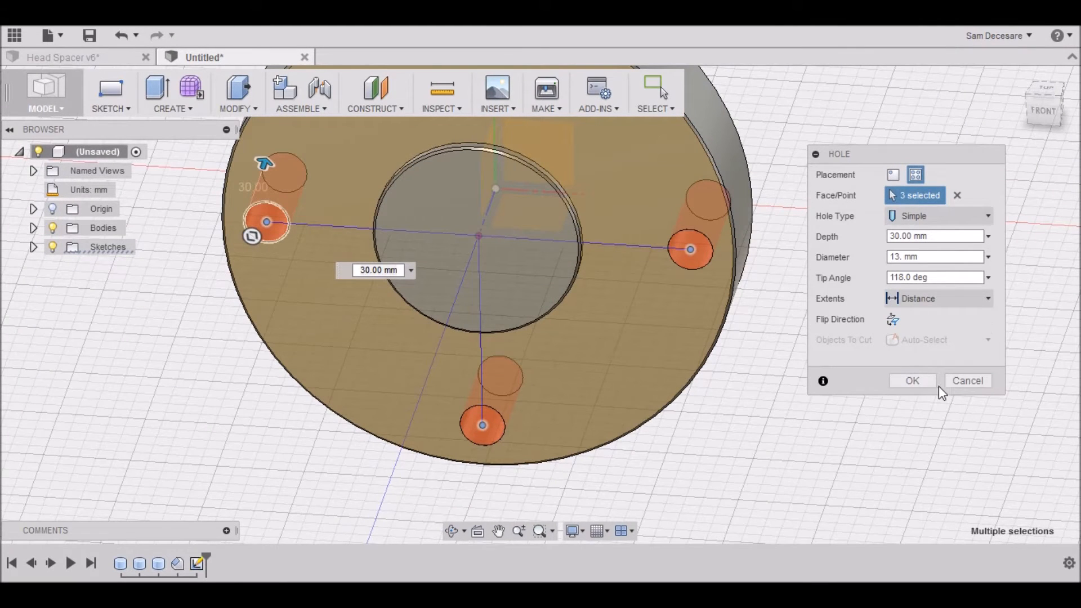
left_click(922, 382)
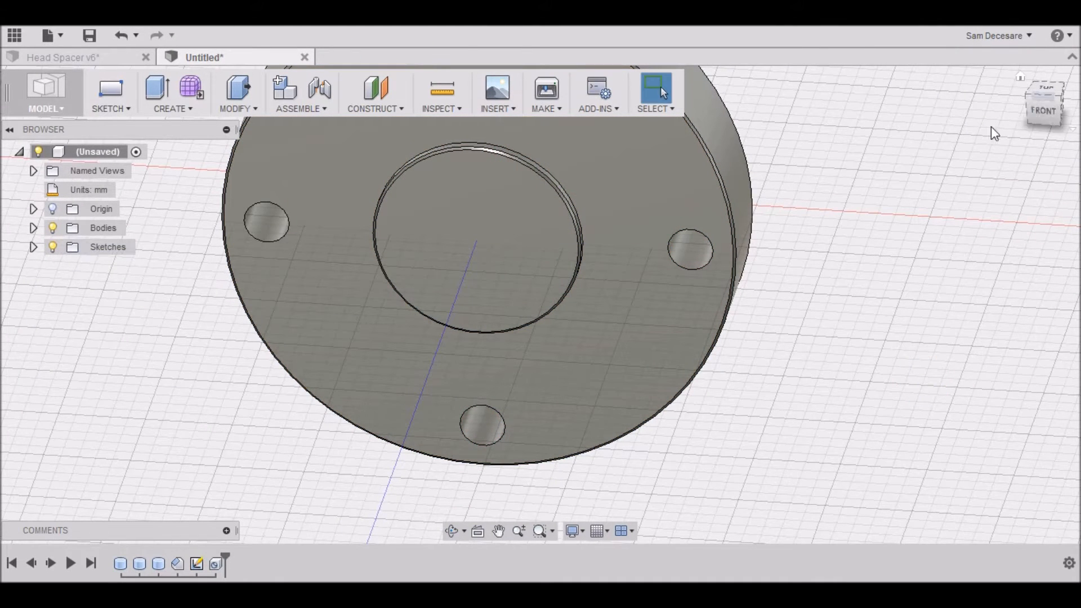
Examine the drilled disc from its side, back and front, ending in the home view.
left_click(1020, 76)
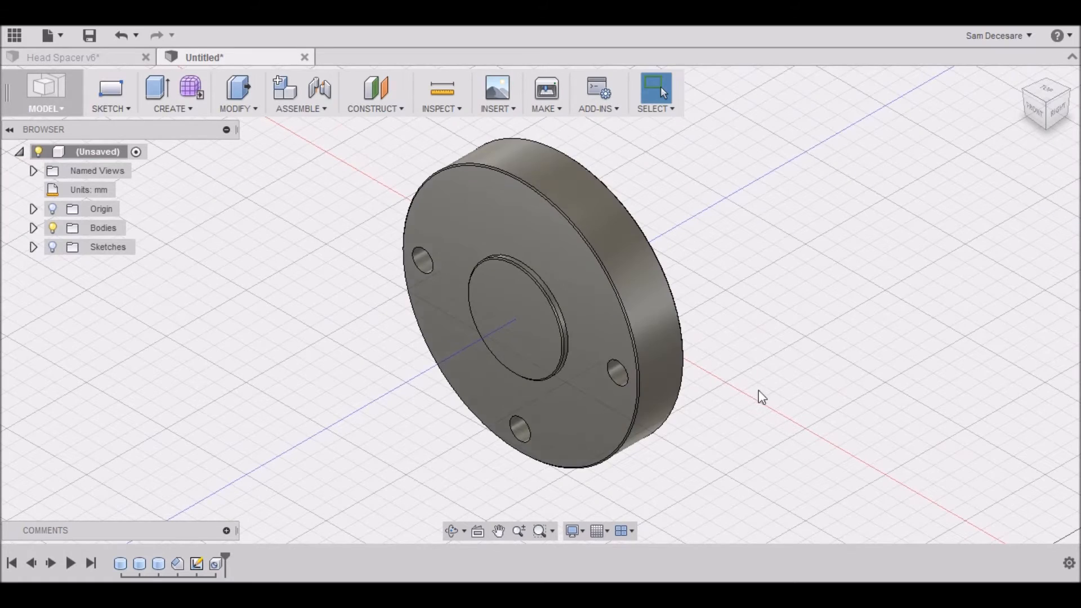
scroll(625, 300, "down", 3)
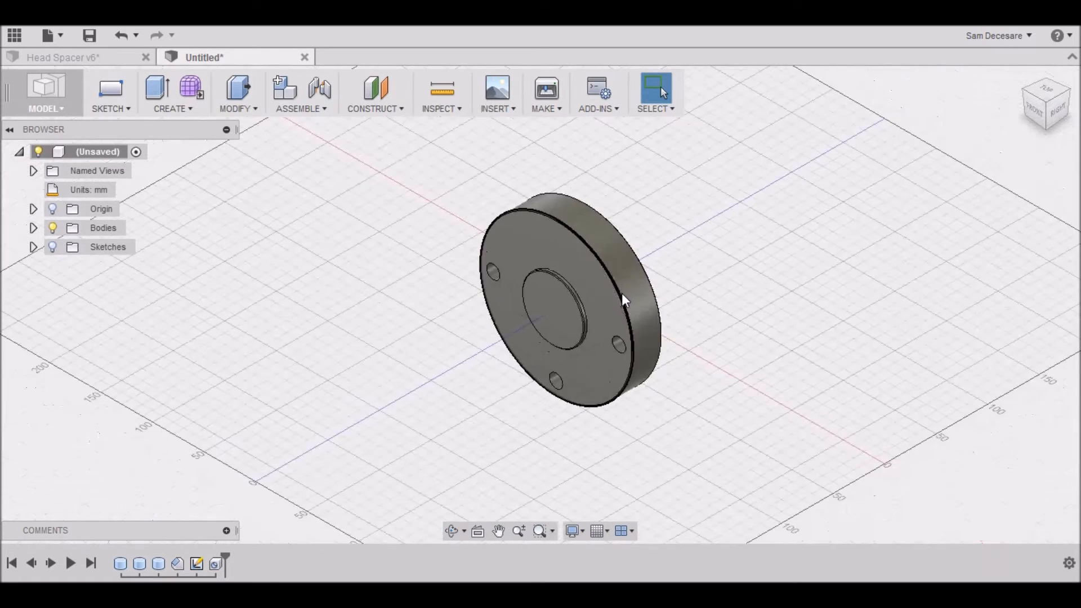
mouse_move(1062, 116)
left_mouse_down()
mouse_move(1022, 112)
mouse_move(912, 62)
mouse_move(927, 87)
mouse_move(994, 95)
left_mouse_up()
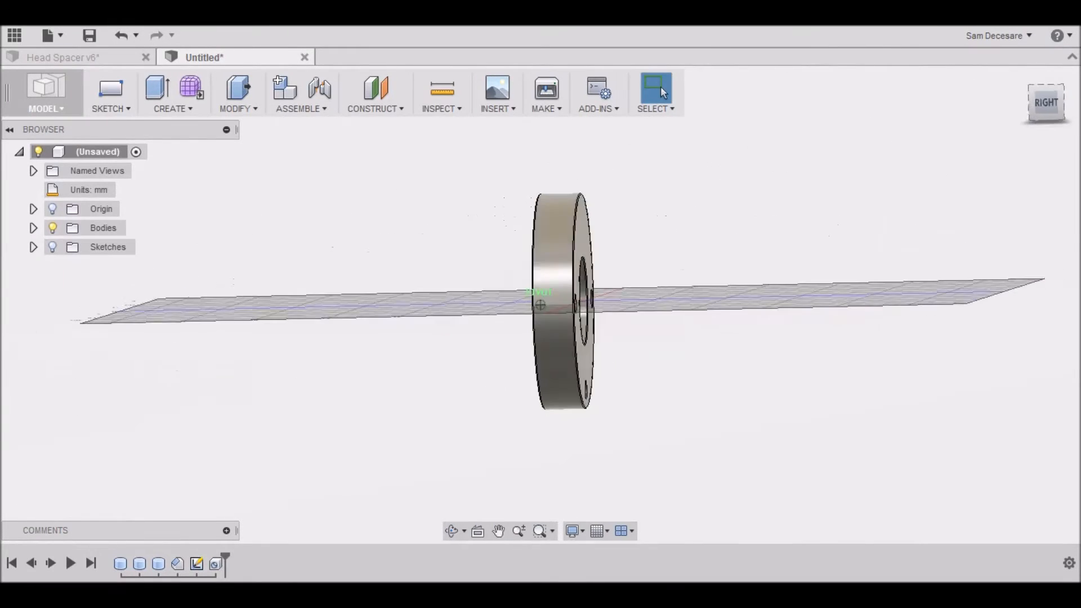
left_click(1039, 113)
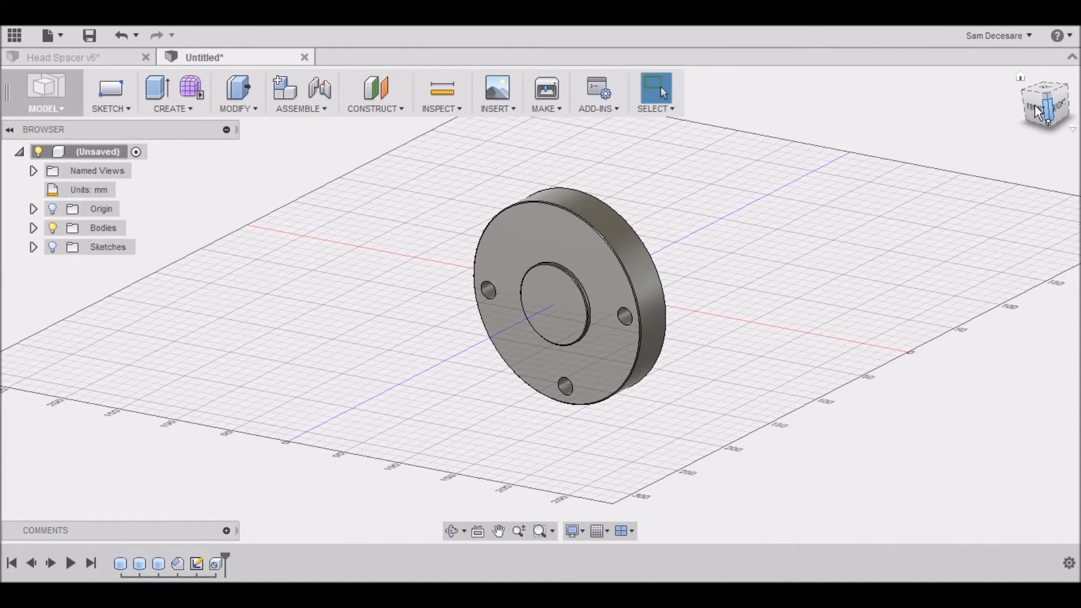
left_click(1036, 110)
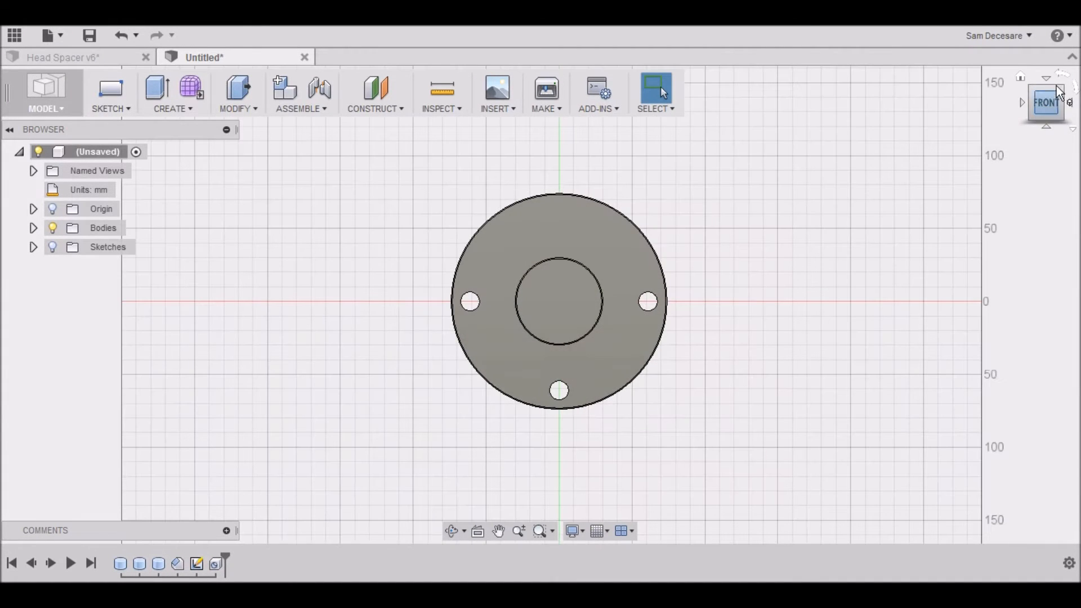
left_click(1021, 76)
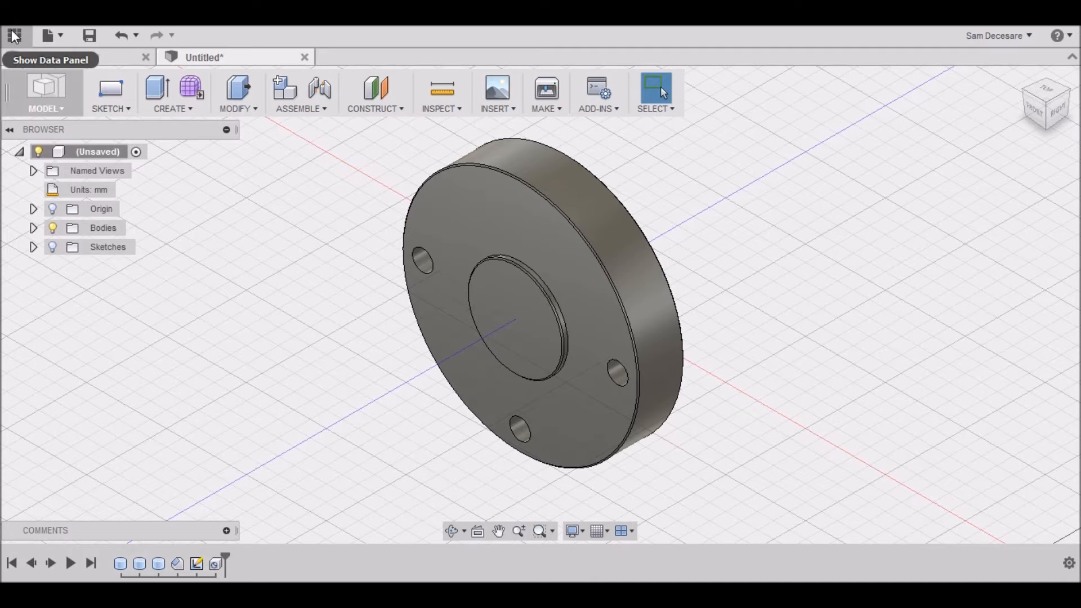
Switch to the CAM workspace and start a new setup with operation type Turning or mill/turn and Spun Profile enabled.
left_click(45, 99)
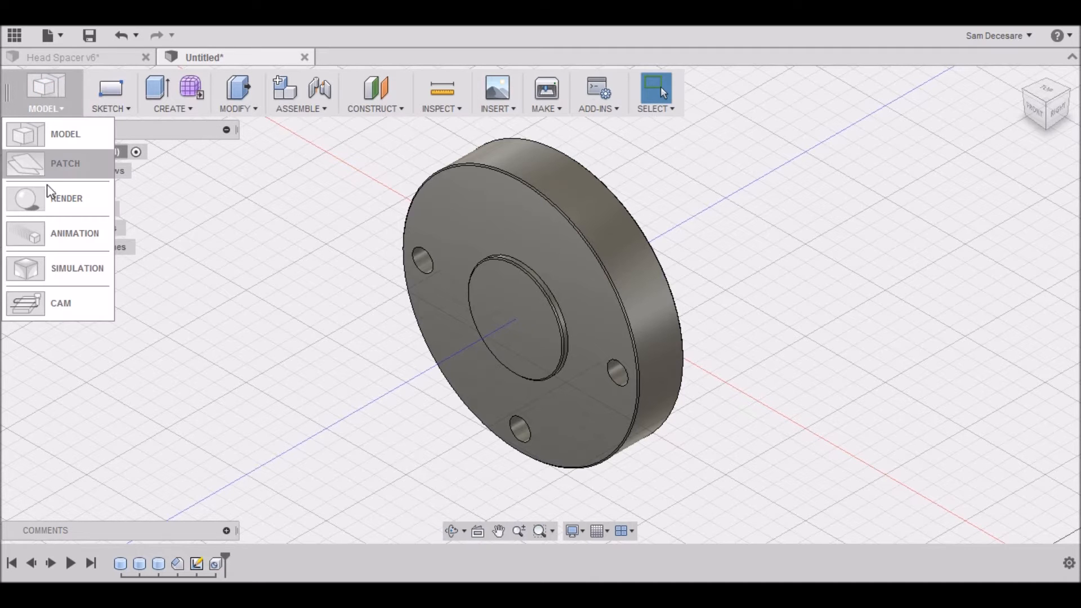
left_click(48, 303)
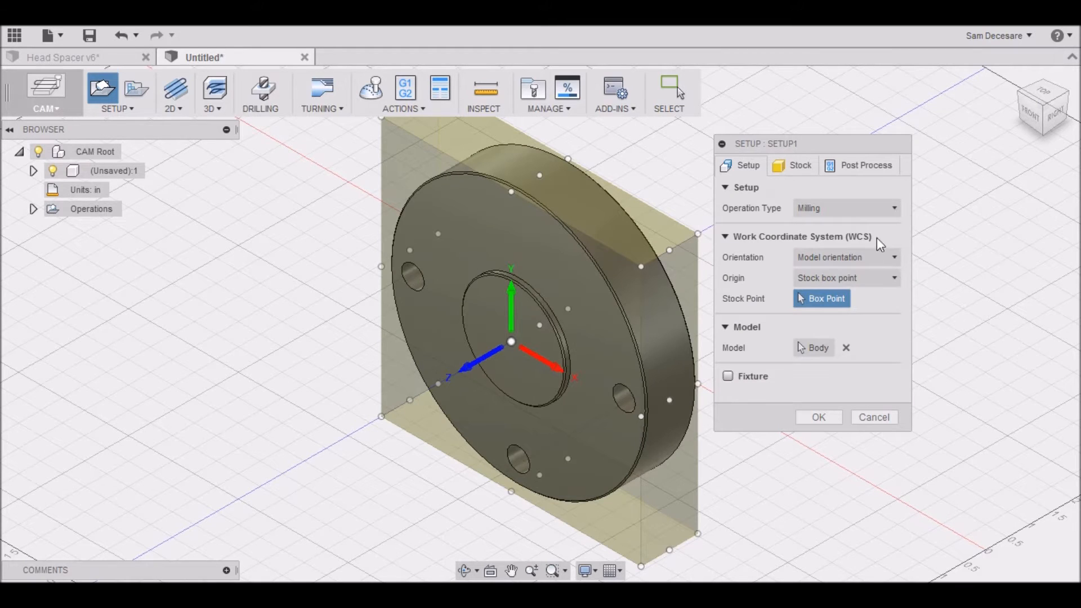
left_click(895, 206)
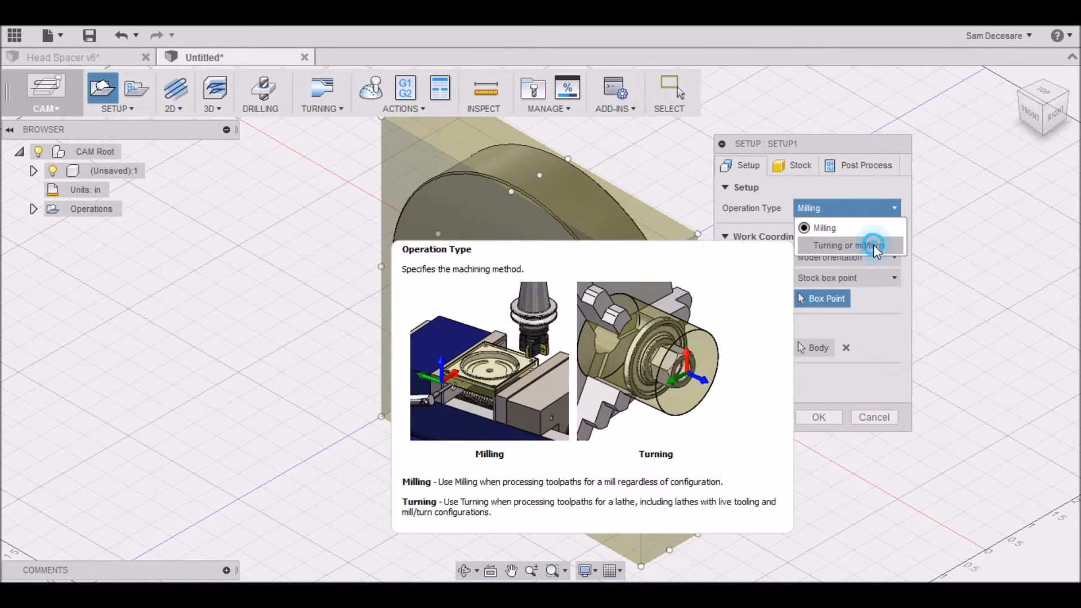
left_click(873, 245)
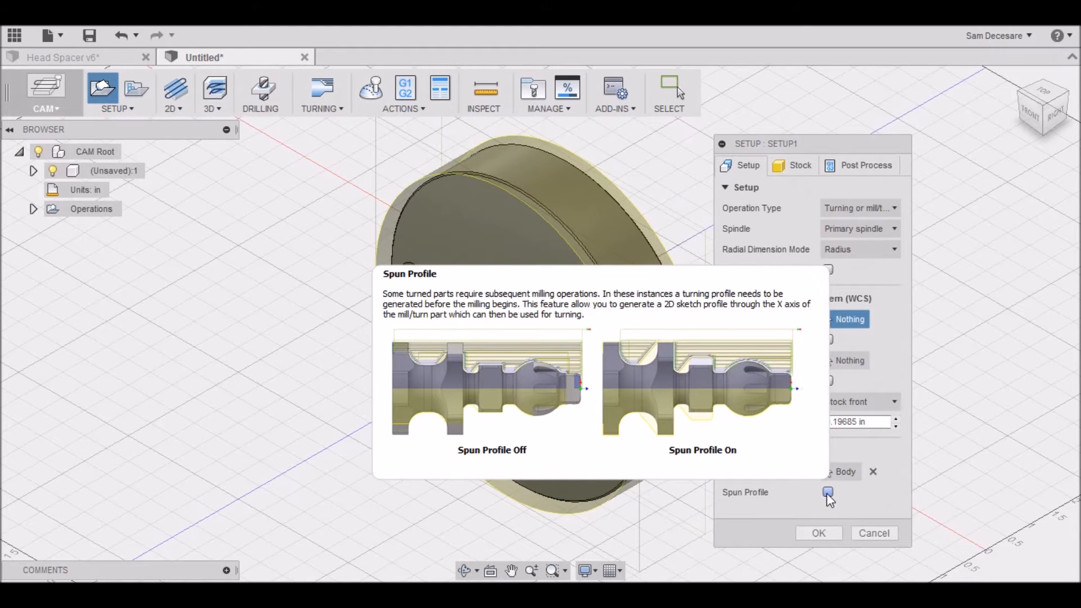
left_click(827, 492)
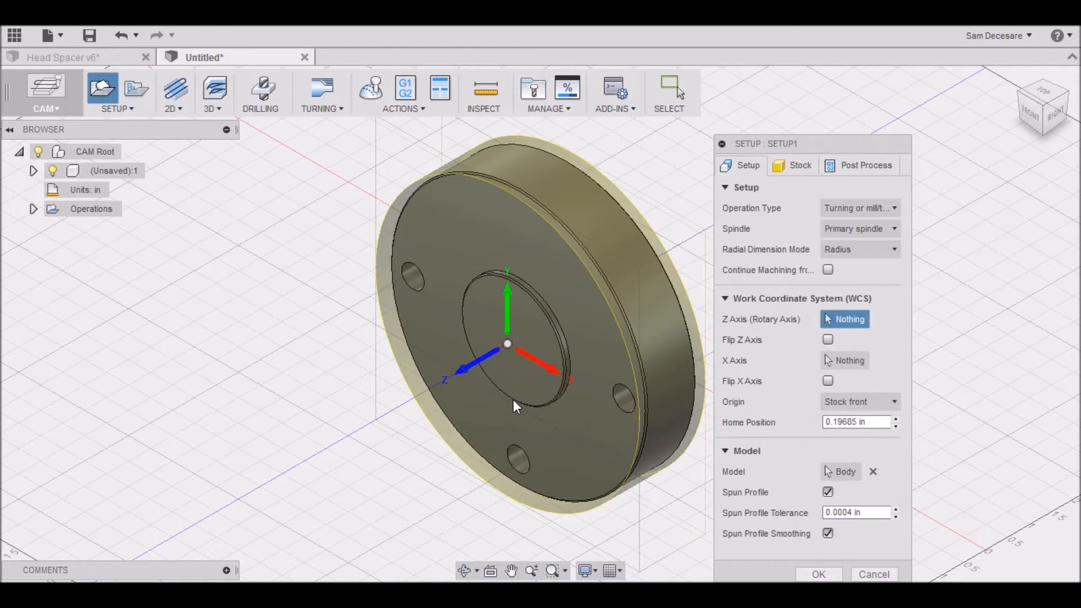
Set the setup's fixed-size cylinder stock length to 1.25 in and create the setup.
scroll(635, 440, "down", 2)
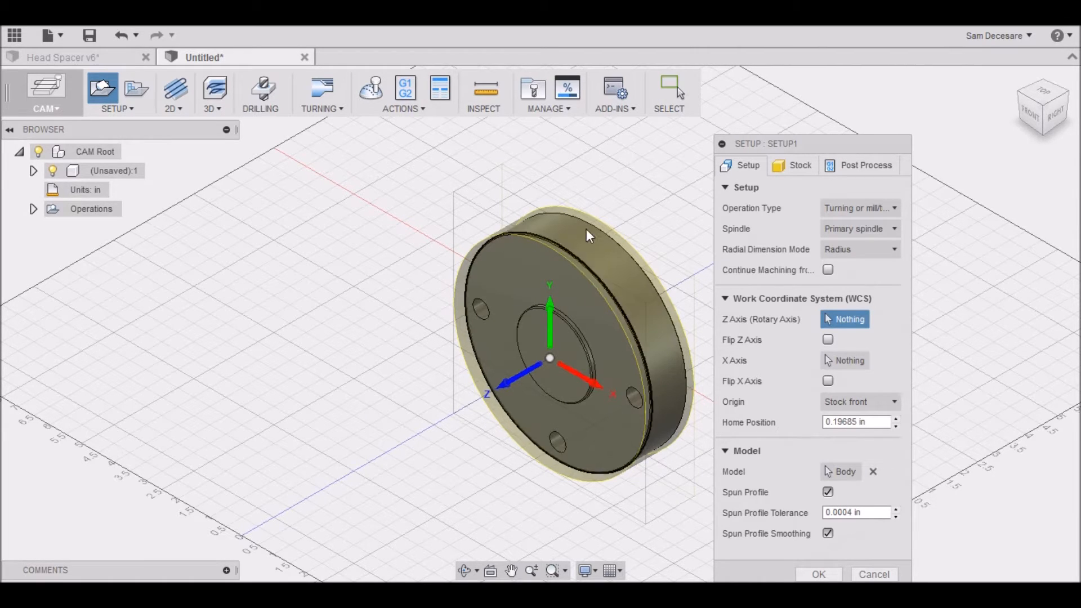
scroll(464, 259, "down", 3)
scroll(572, 327, "up", 2)
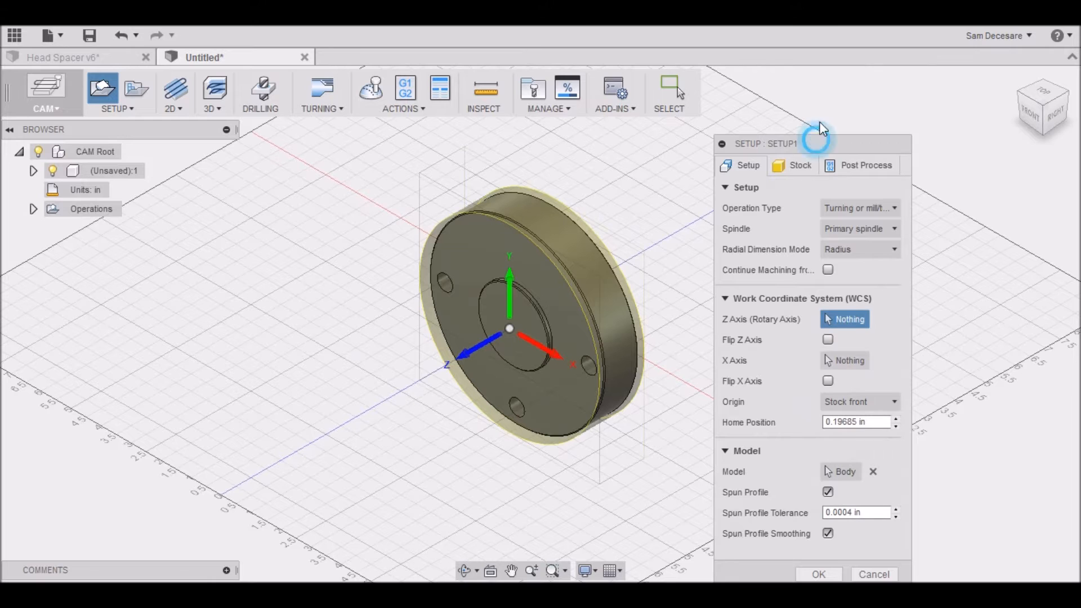
left_click_drag(818, 141, 819, 107)
left_click(794, 133)
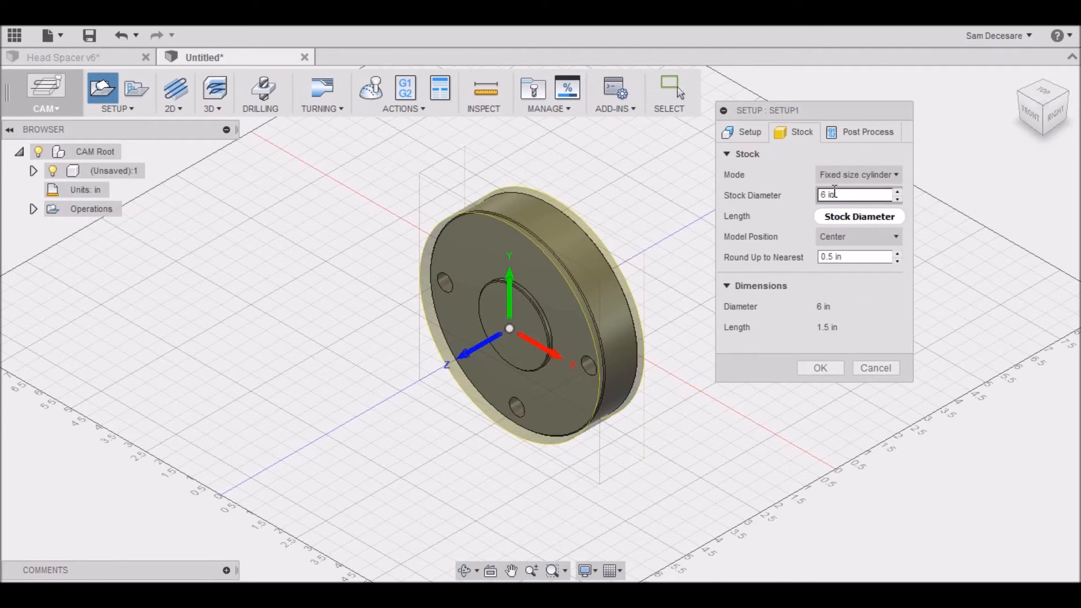
left_click(831, 217)
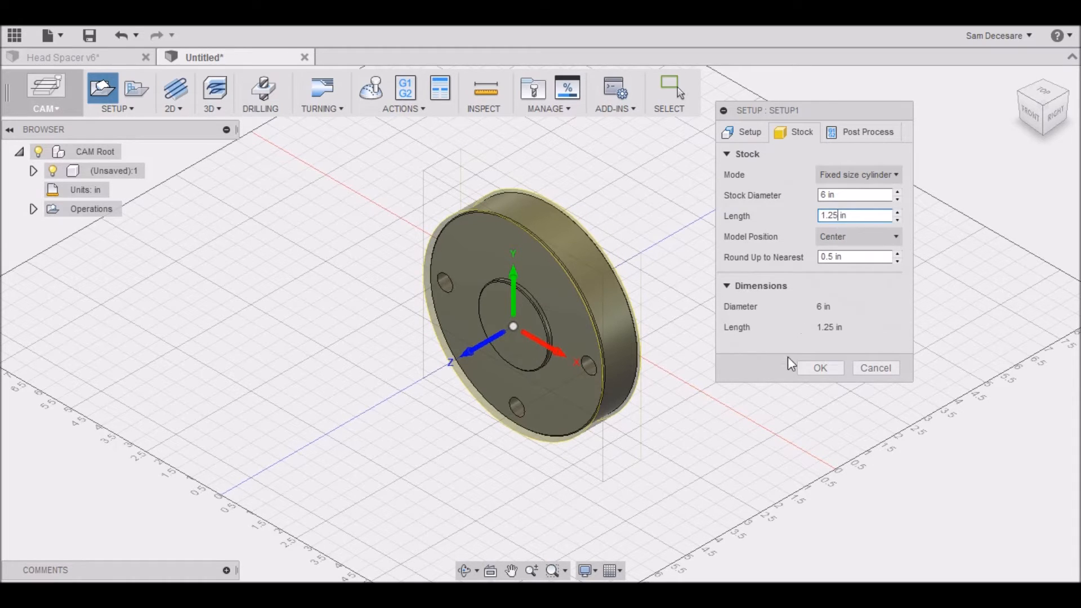
left_click(817, 367)
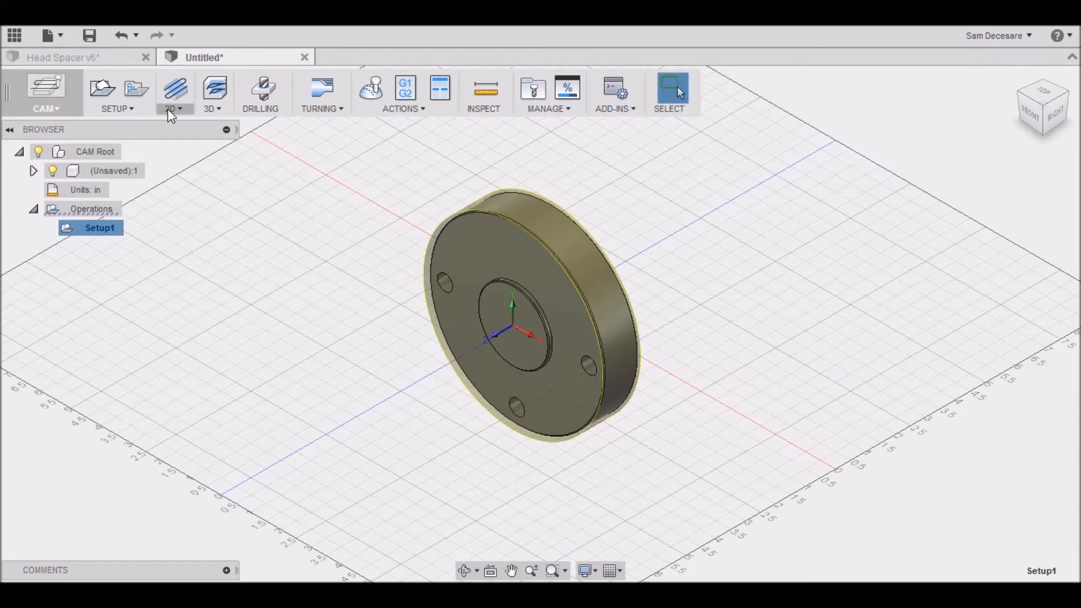
Add a turning Profile operation to the setup, using tool 2 - DCMT21.51-SDLC-R from the Local/Turn Tools library.
left_click(1030, 114)
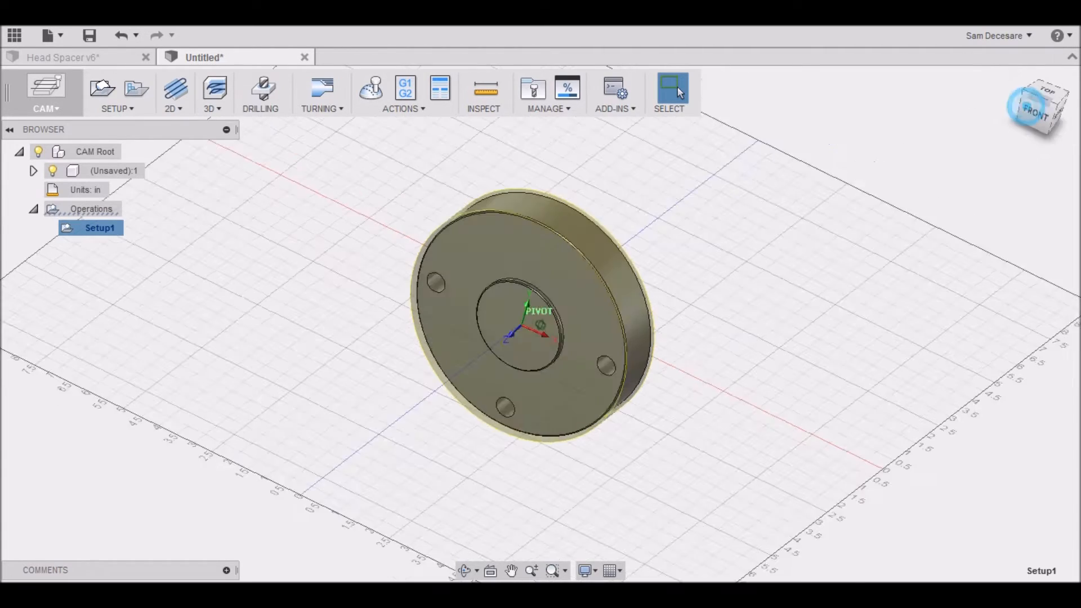
mouse_move(1036, 113)
left_mouse_down()
mouse_move(1064, 115)
mouse_move(1072, 141)
mouse_move(1058, 137)
left_mouse_up()
left_click(1046, 106)
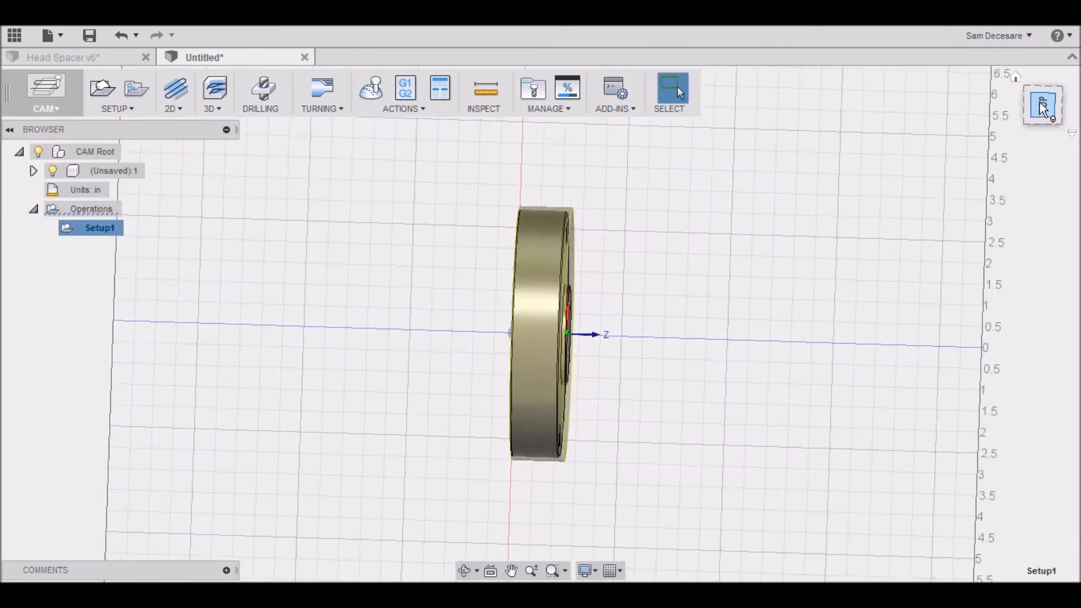
left_click_drag(1047, 107, 1005, 102)
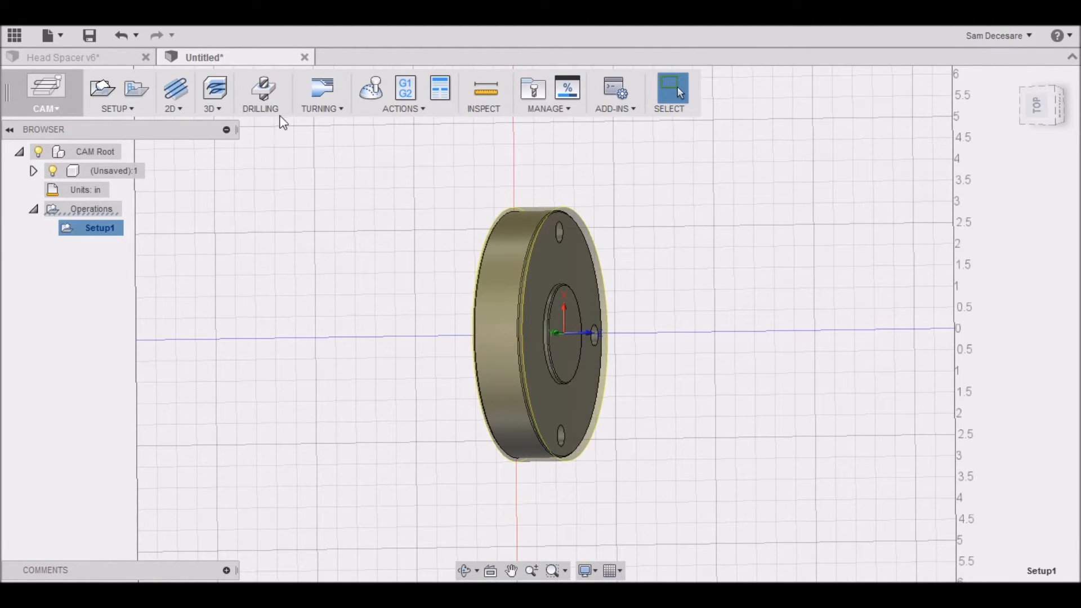
left_click(331, 109)
left_click(338, 132)
scroll(424, 330, "down", 4)
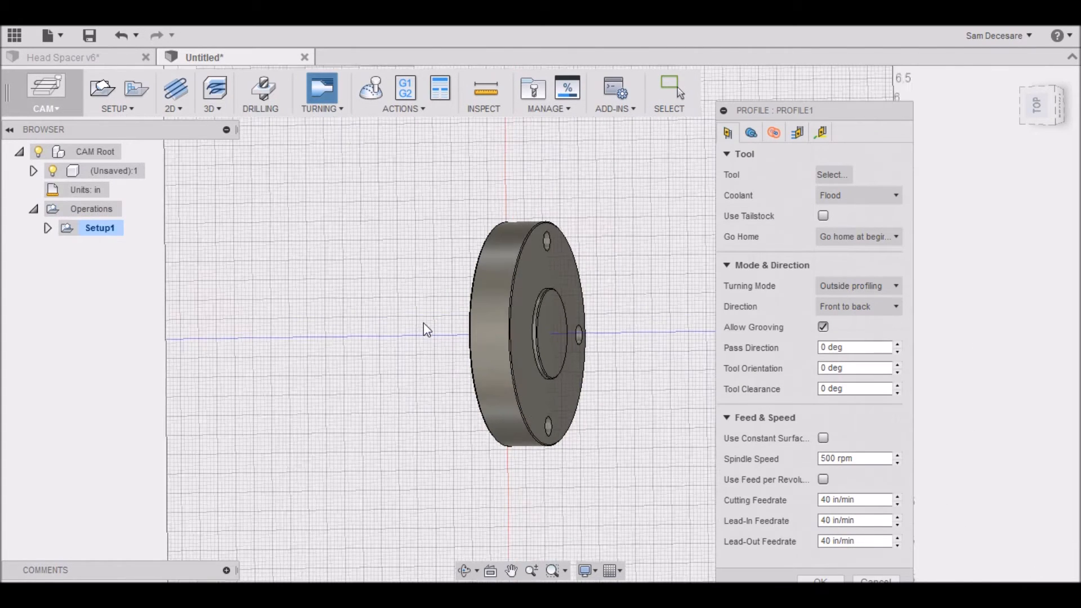
left_click(834, 176)
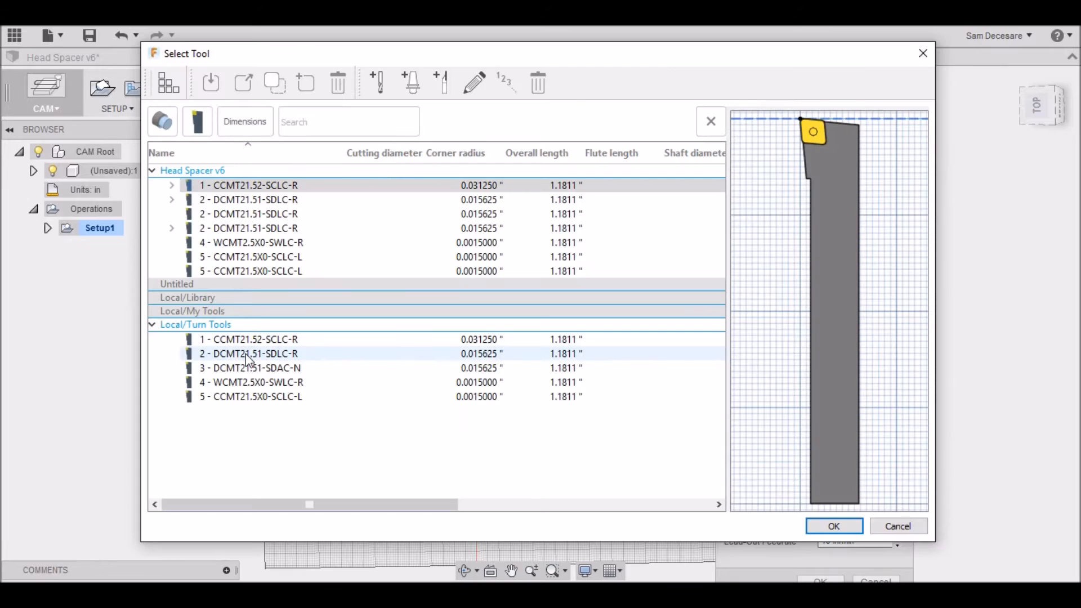
left_click(248, 355)
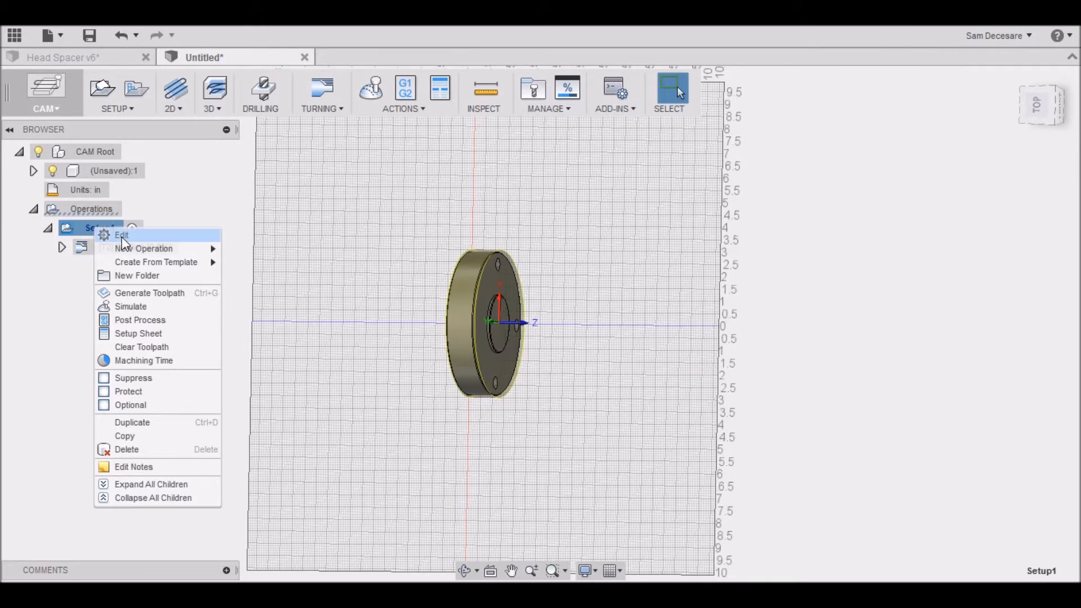
Edit Setup1 to flip its X axis and accept the change.
left_click(125, 243)
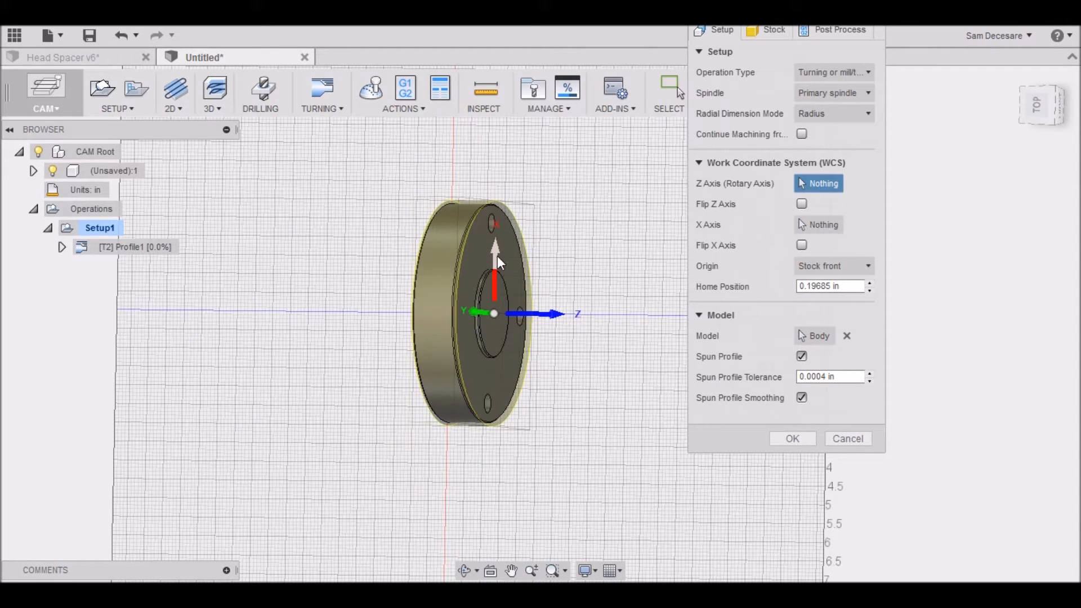
left_click(802, 245)
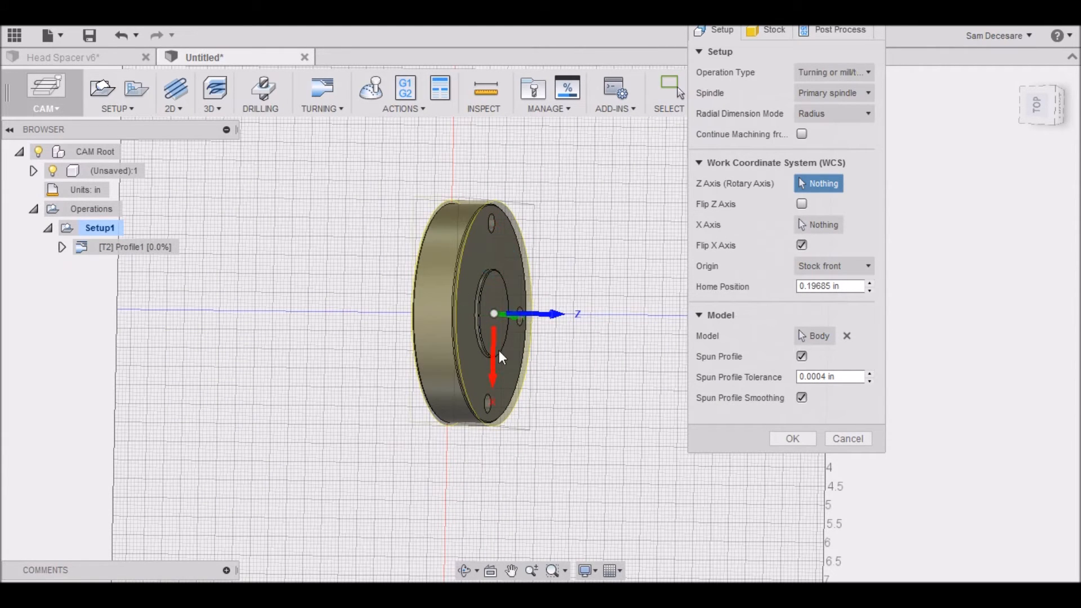
left_click(793, 440)
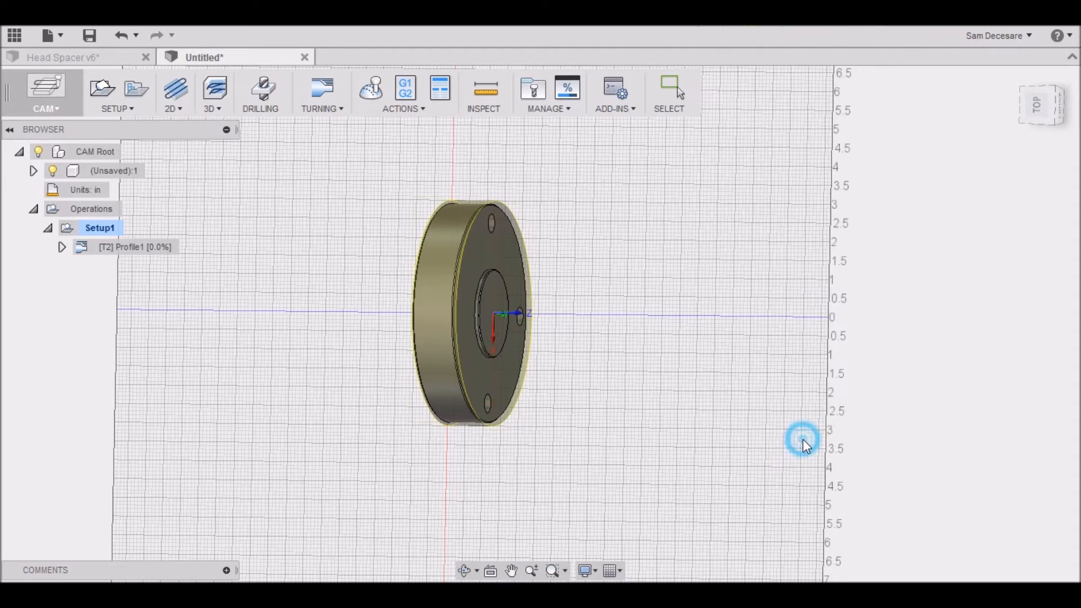
Edit Profile1 to use constant surface speed and feed per revolution, with cutting, lead-in and lead-out feeds of 0.01 in.
double_click(120, 248)
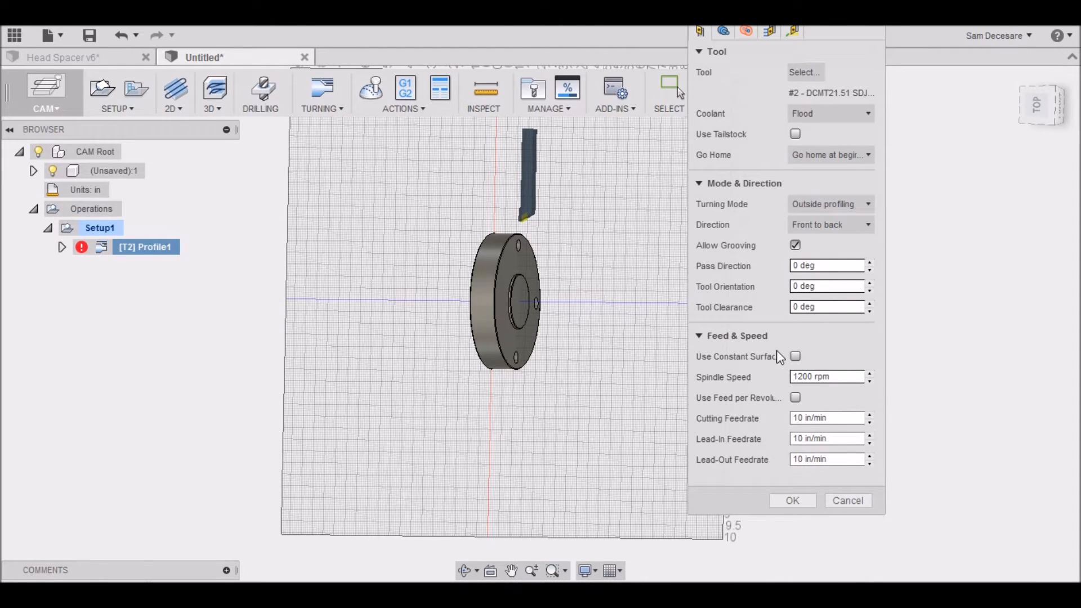
left_click(795, 356)
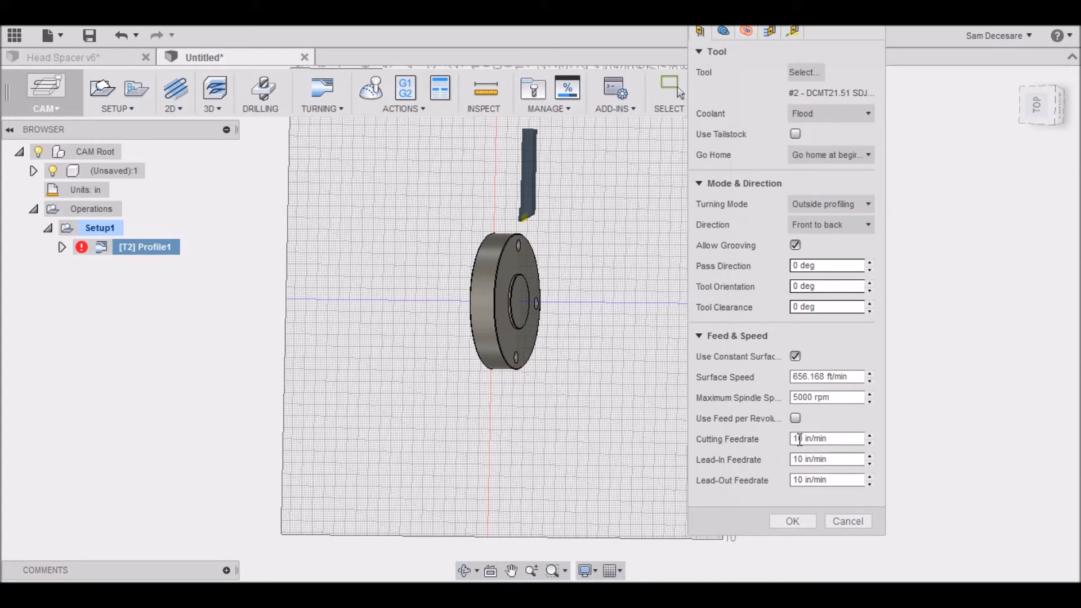
left_click(795, 418)
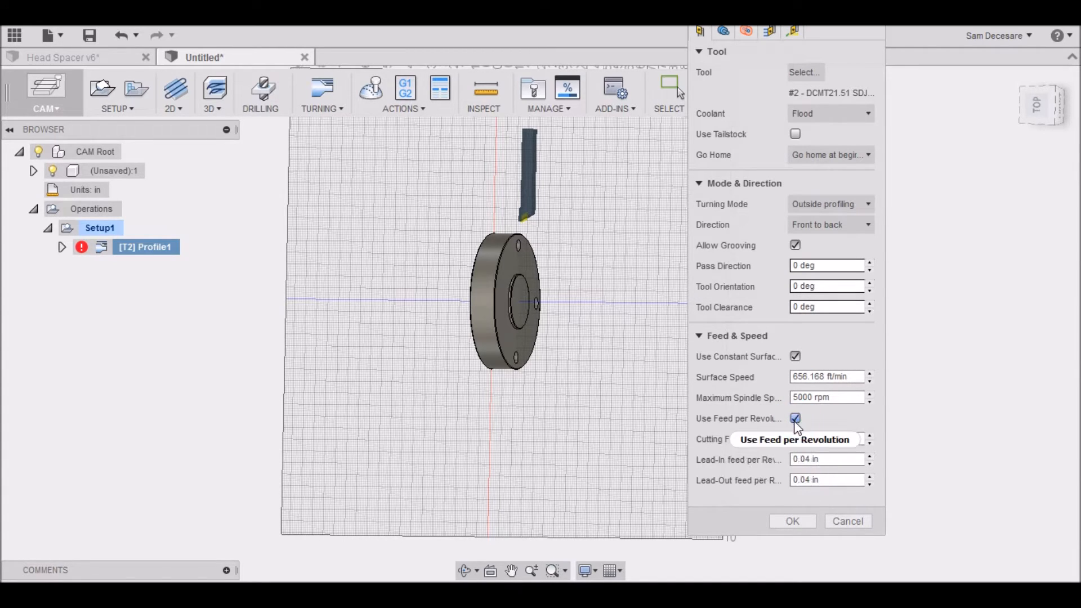
left_click_drag(811, 439, 807, 439)
type("1")
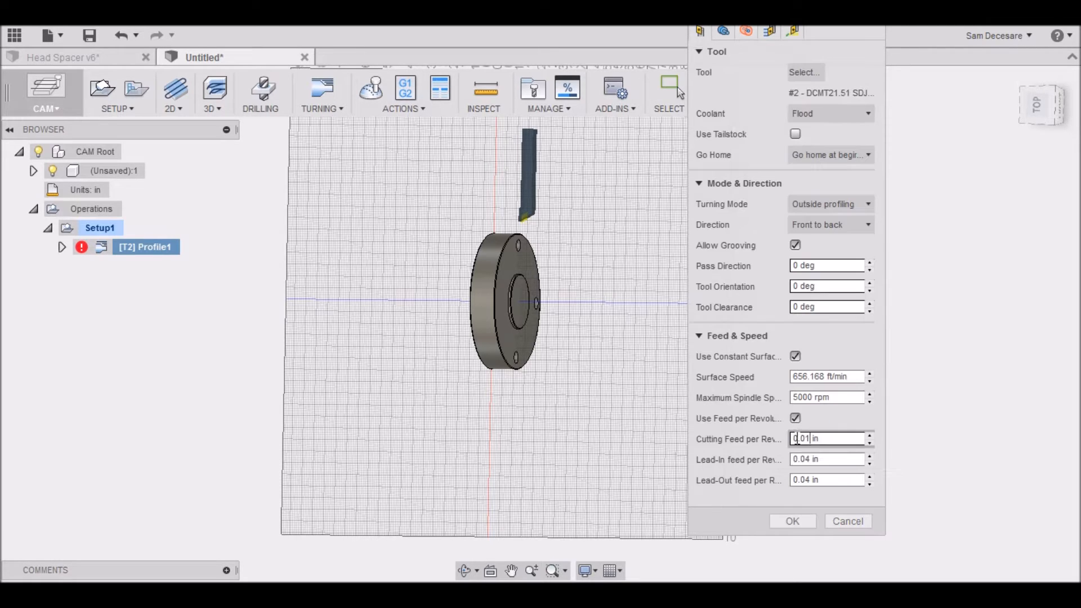
left_click_drag(799, 459, 808, 461)
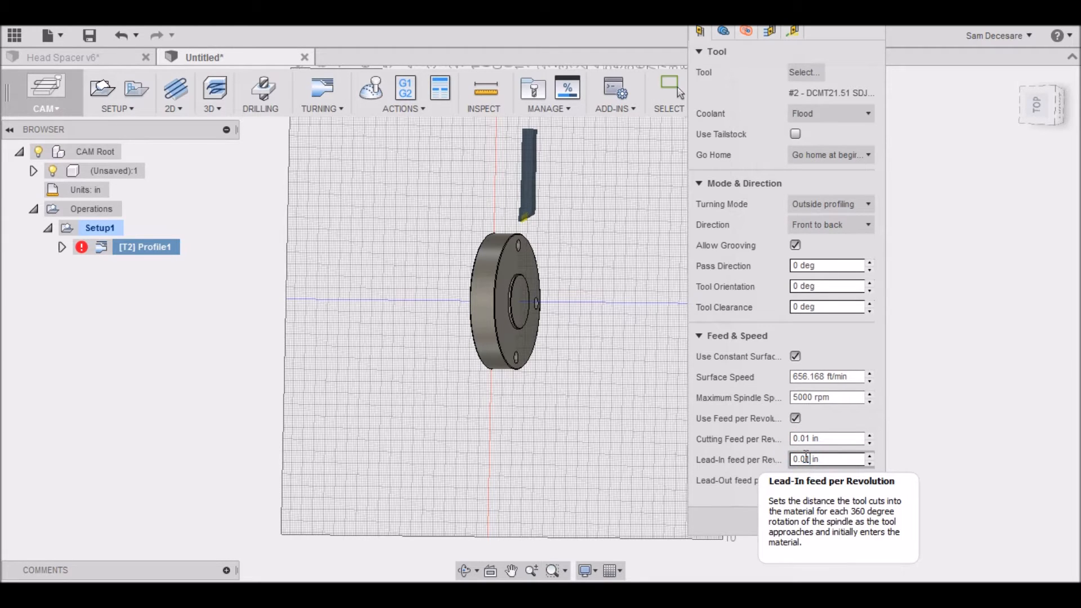
type("1")
left_click(805, 480)
left_click_drag(813, 480, 802, 481)
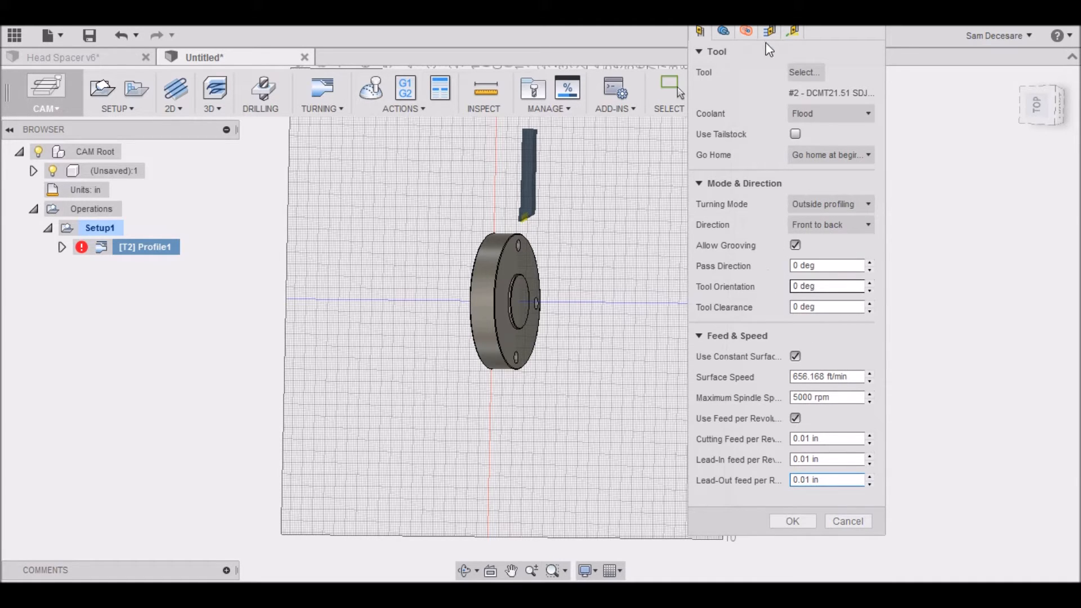
Enable Confinement in the Profile1 geometry settings.
left_click(725, 33)
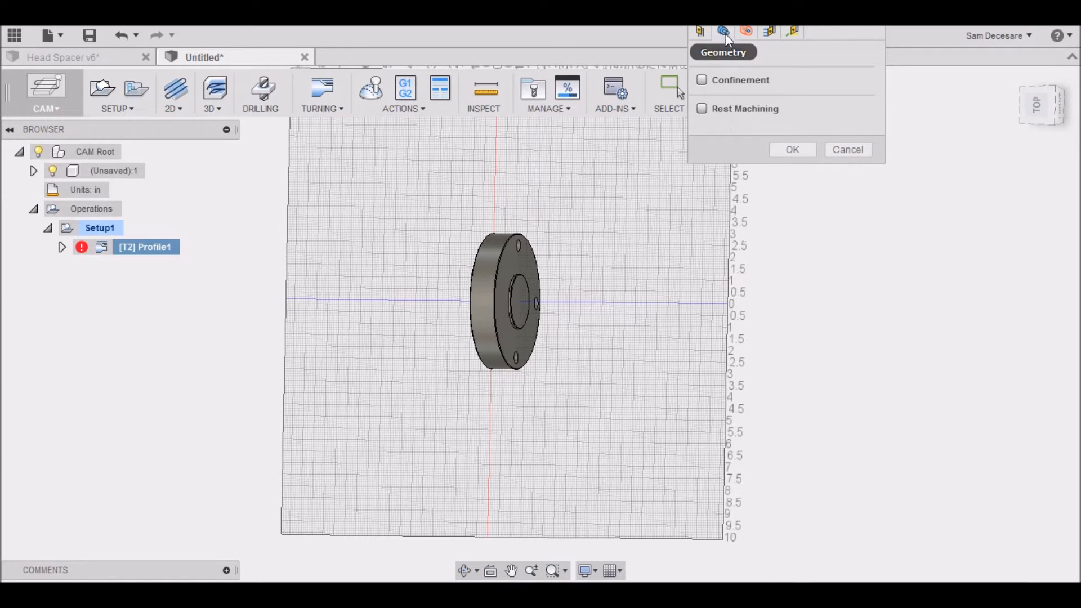
left_click(712, 81)
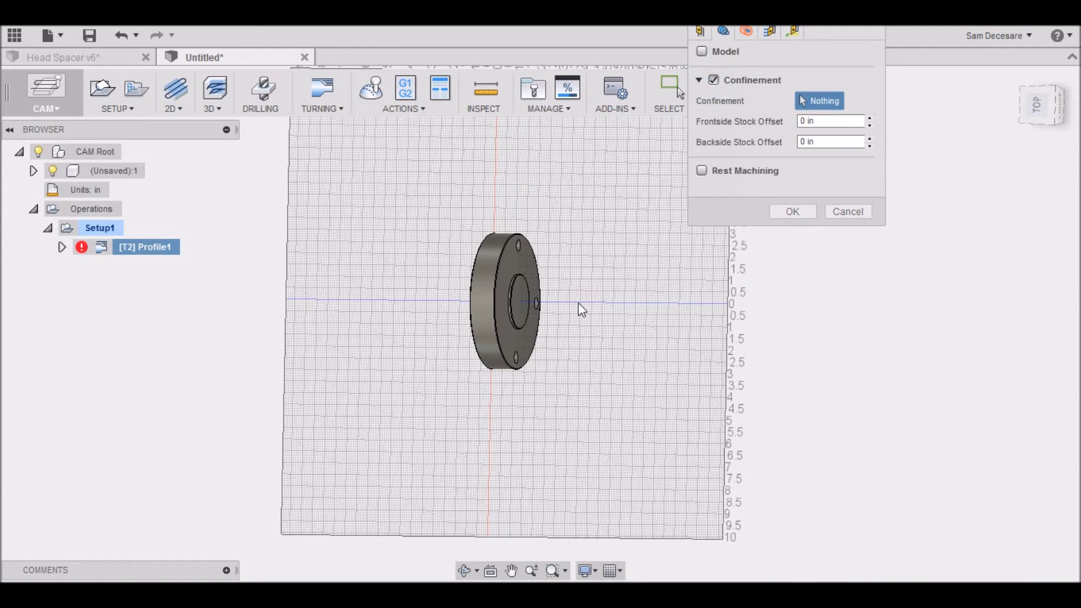
scroll(578, 303, "up", 8)
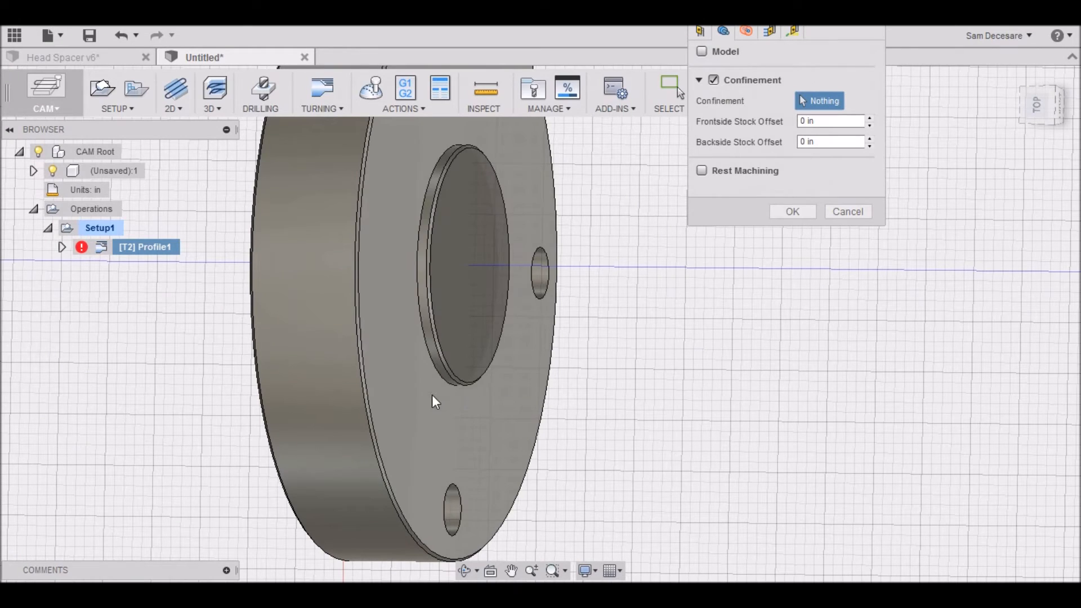
scroll(439, 342, "up", 3)
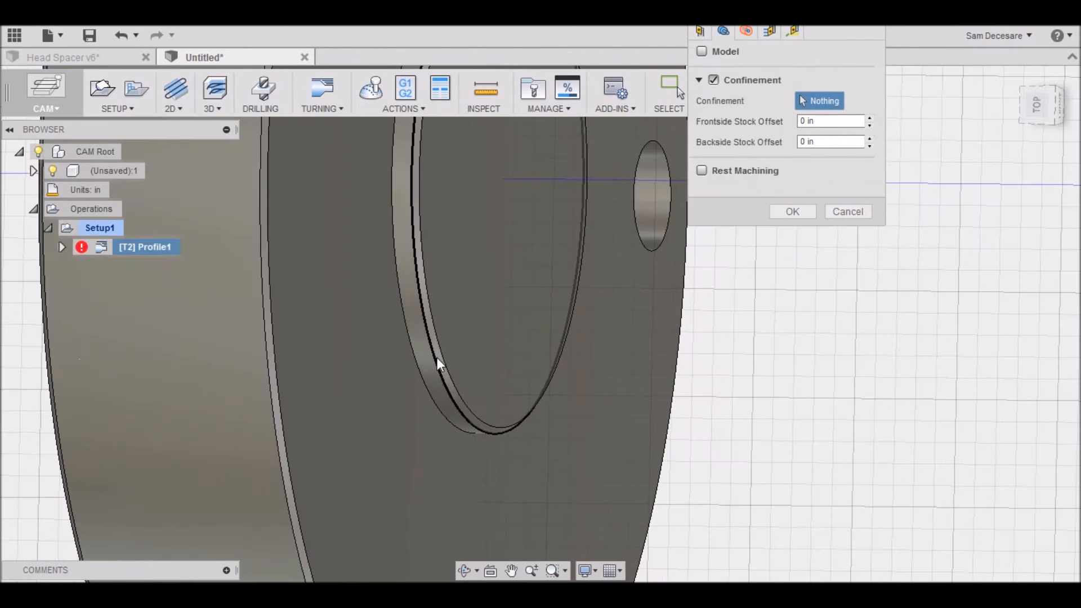
left_click(391, 416)
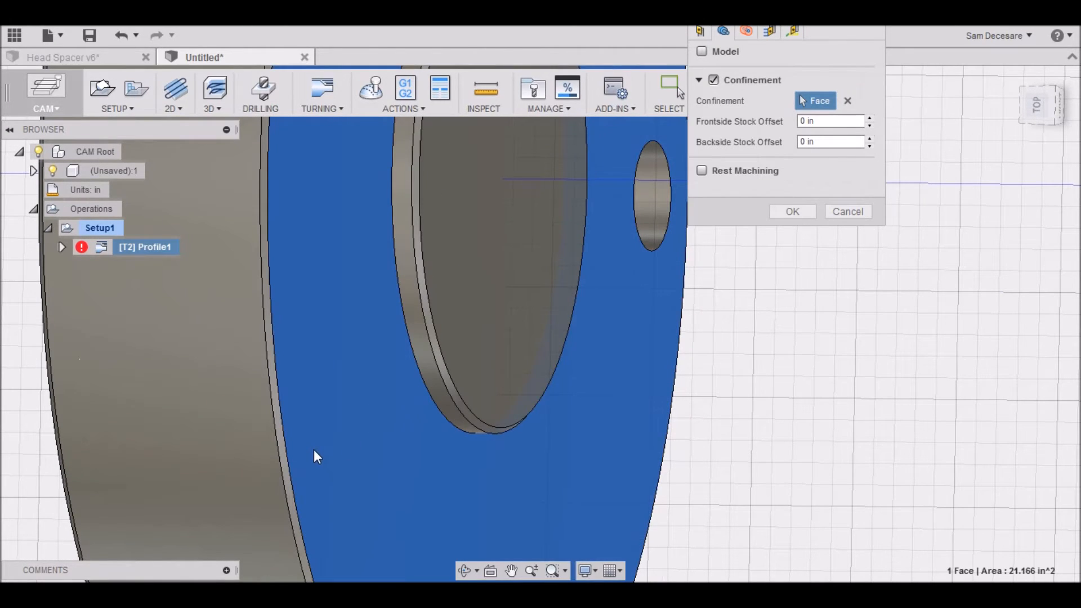
scroll(286, 464, "up", 2)
left_click(286, 470)
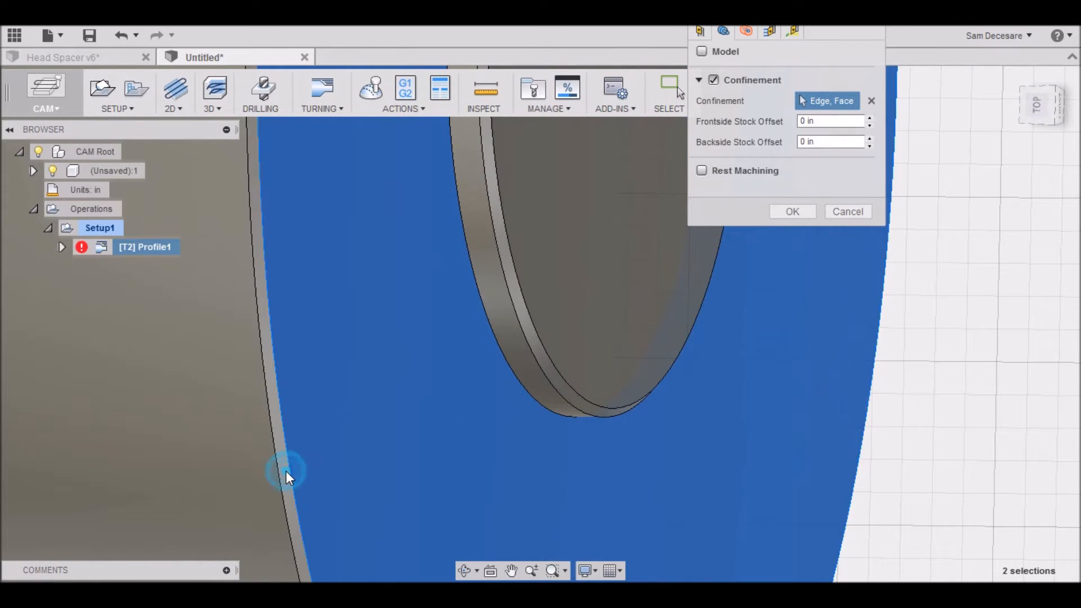
scroll(464, 396, "down", 3)
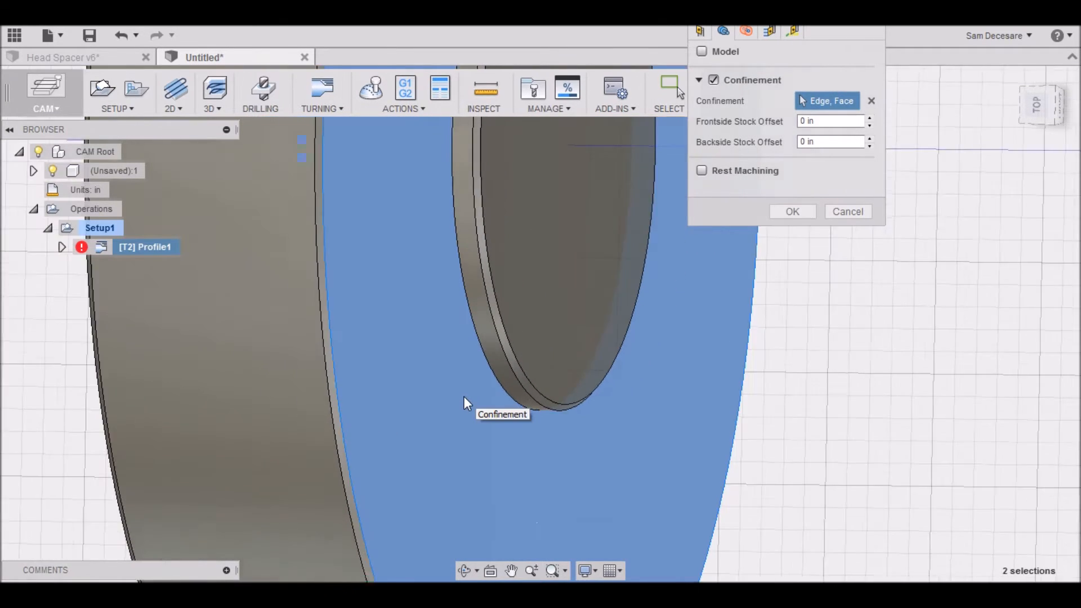
left_click(871, 101)
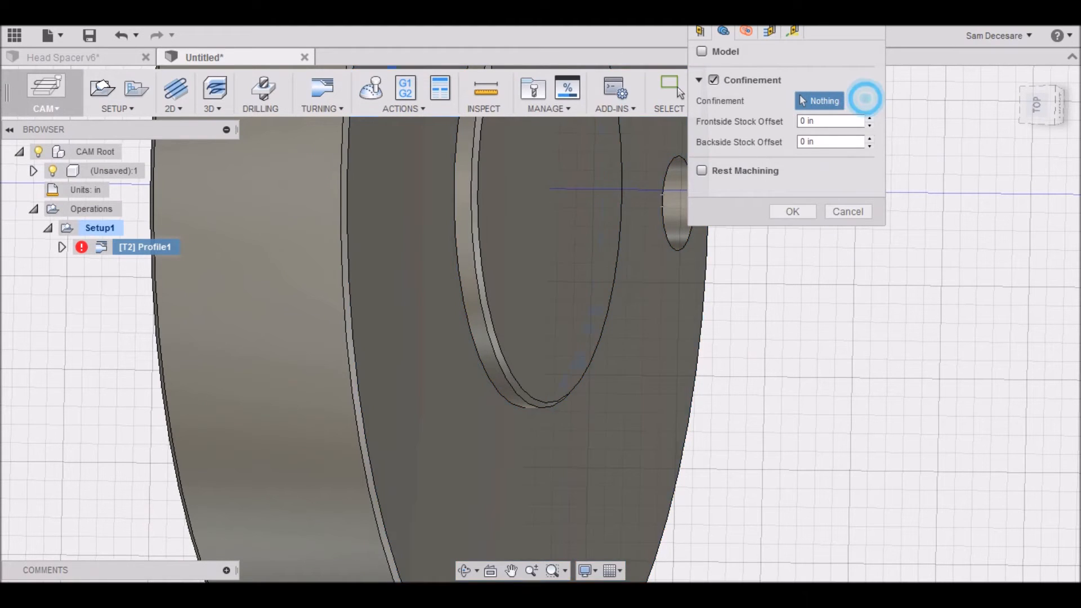
Confine the profile to four faces: the front annular face, its outer chamfer, the boss side wall and the boss chamfer.
left_click(405, 356)
scroll(465, 370, "up", 5)
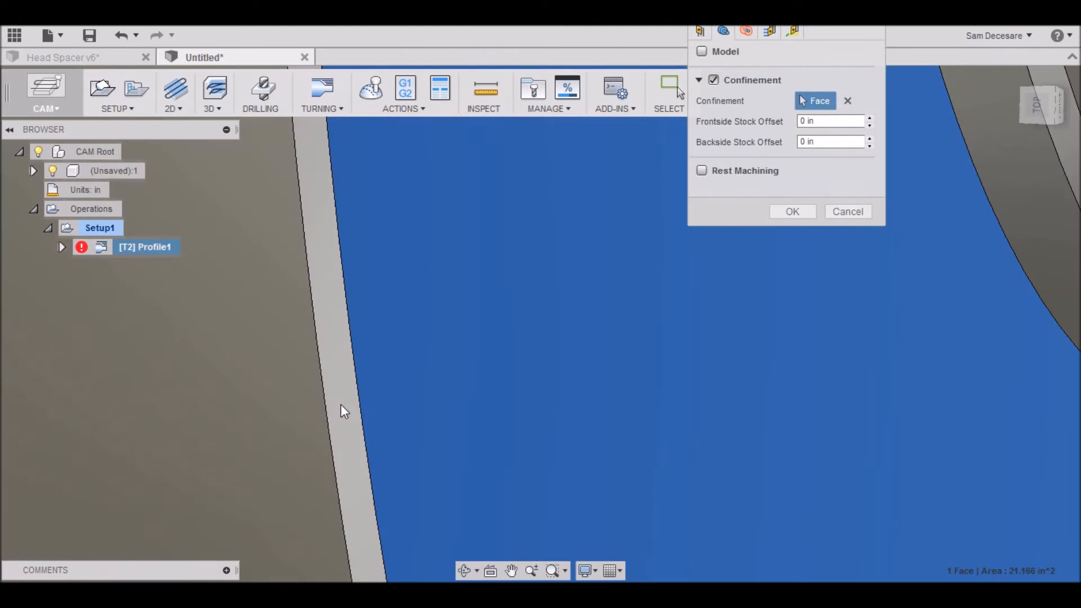
left_click(340, 405)
scroll(371, 429, "down", 3)
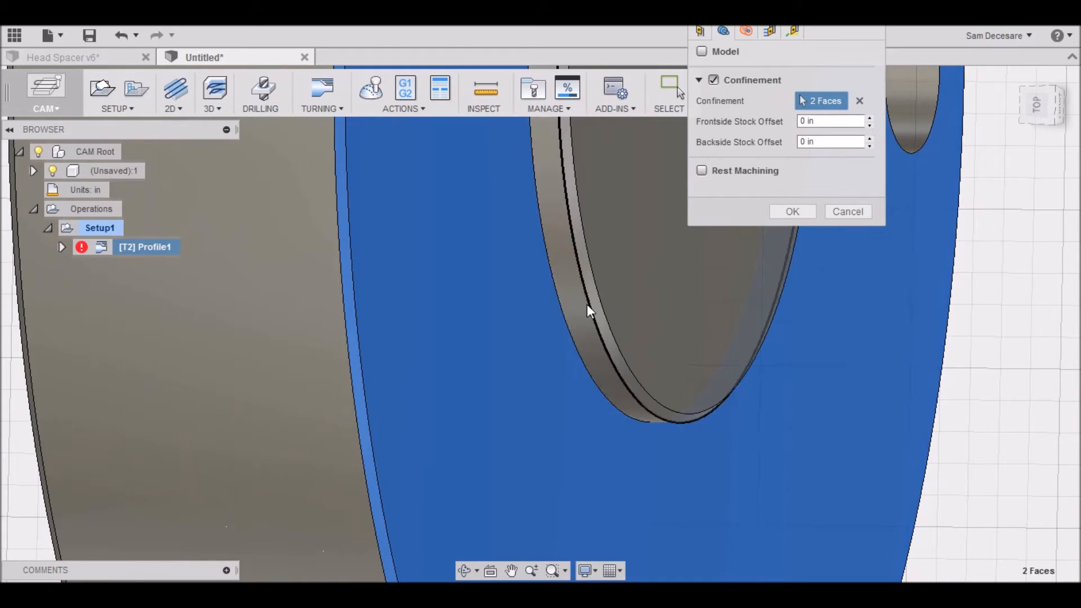
left_click(582, 311)
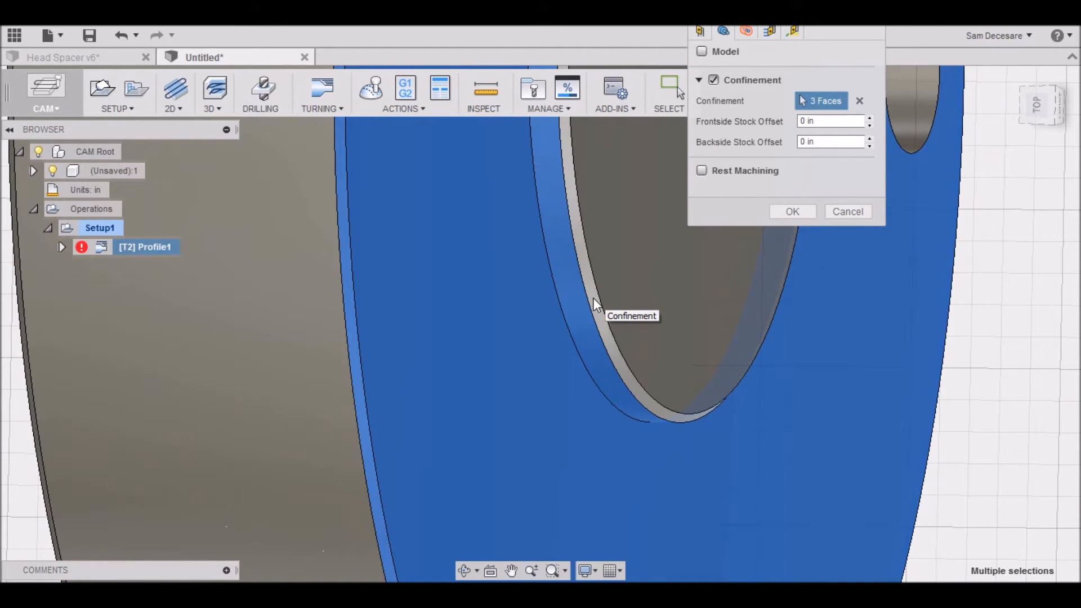
left_click(593, 298)
scroll(572, 366, "down", 5)
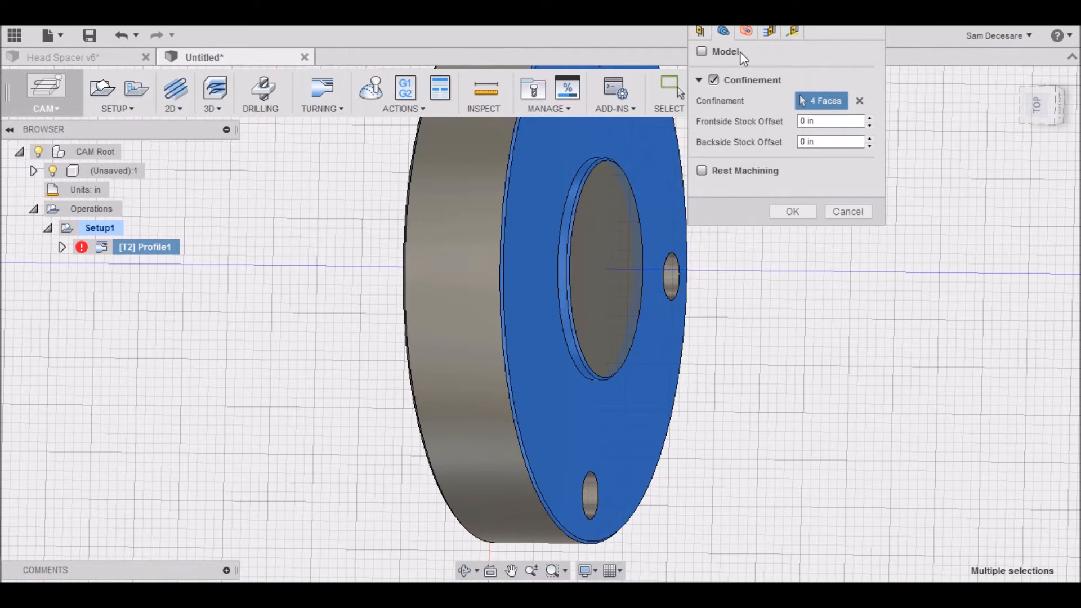
Set the finishing stepover to 0.01 in, the finish feedrate to 0.05 in and the maximum roughing stepdown to 0.01 in.
left_click(769, 31)
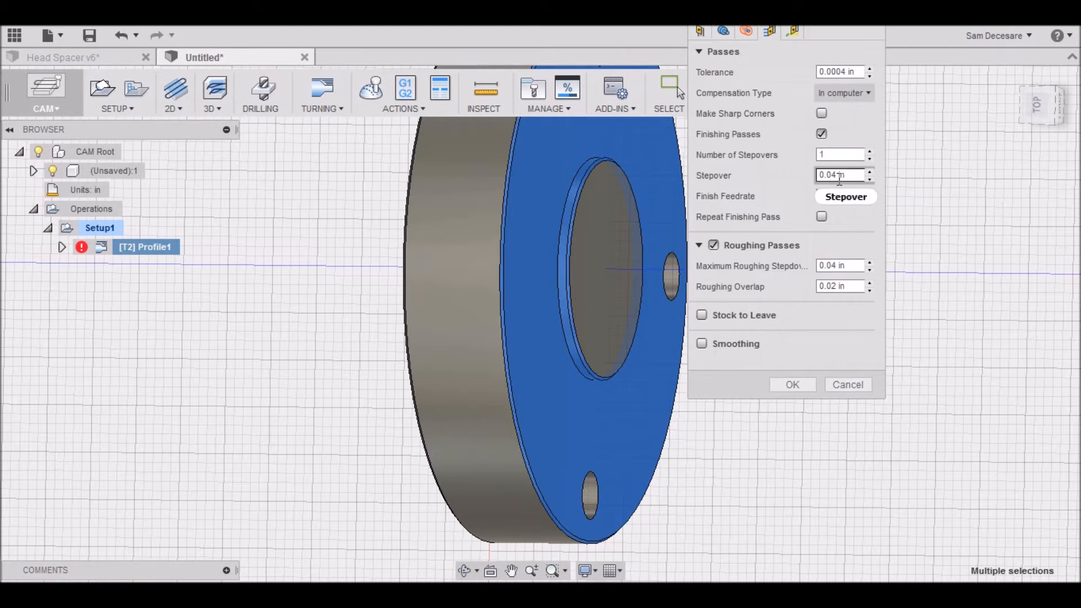
mouse_move(838, 177)
left_click_drag(837, 177, 835, 178)
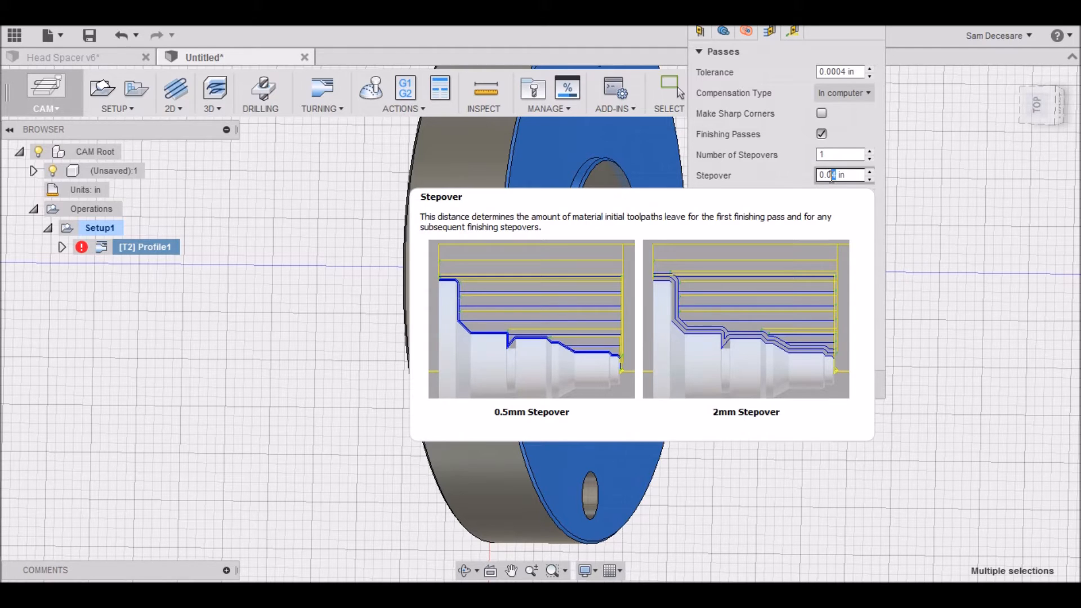
type("1")
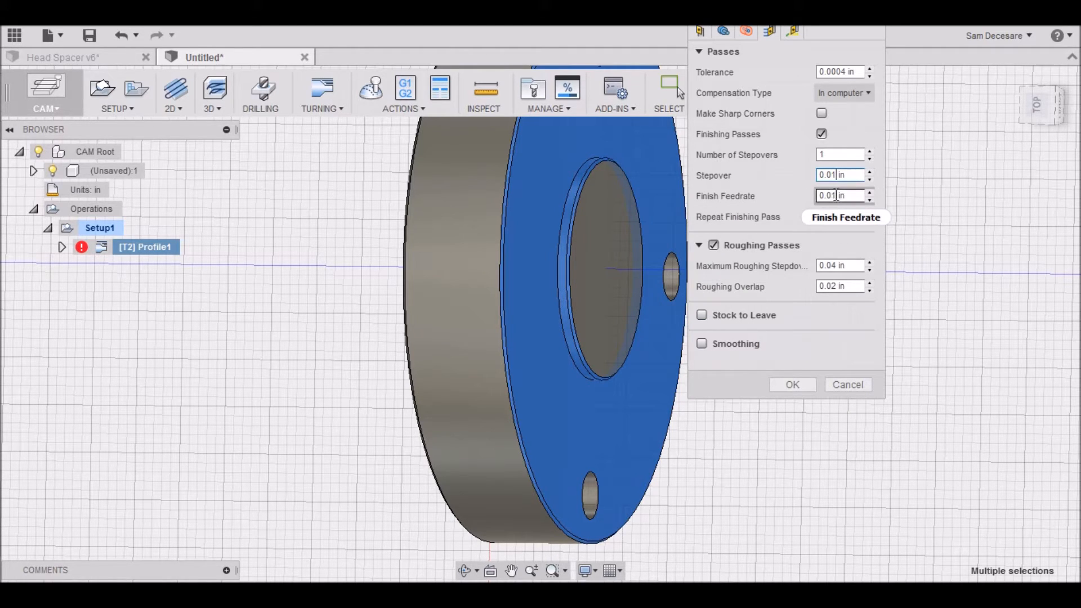
left_click_drag(834, 195, 831, 195)
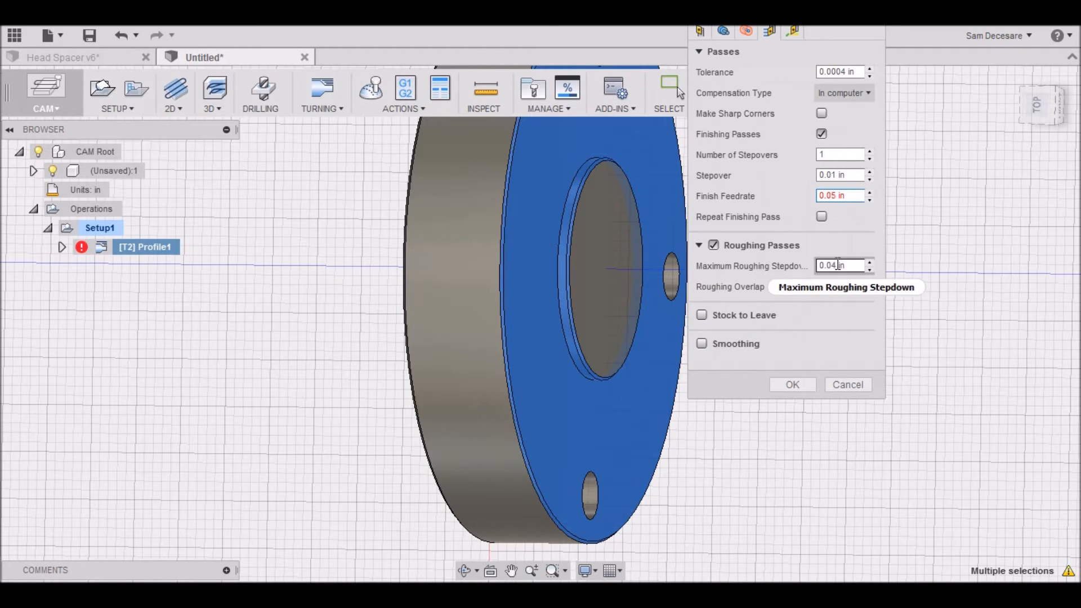
left_click_drag(836, 265, 832, 265)
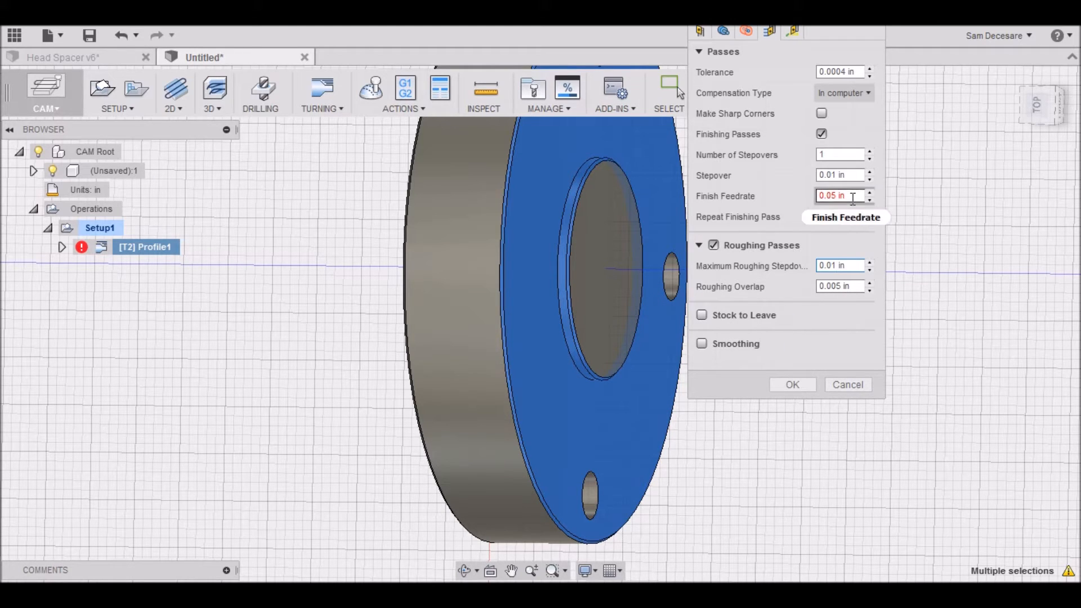
Set the finish feedrate to 0.005 in and accept the Profile1 changes to generate the toolpath.
left_click_drag(837, 197, 832, 197)
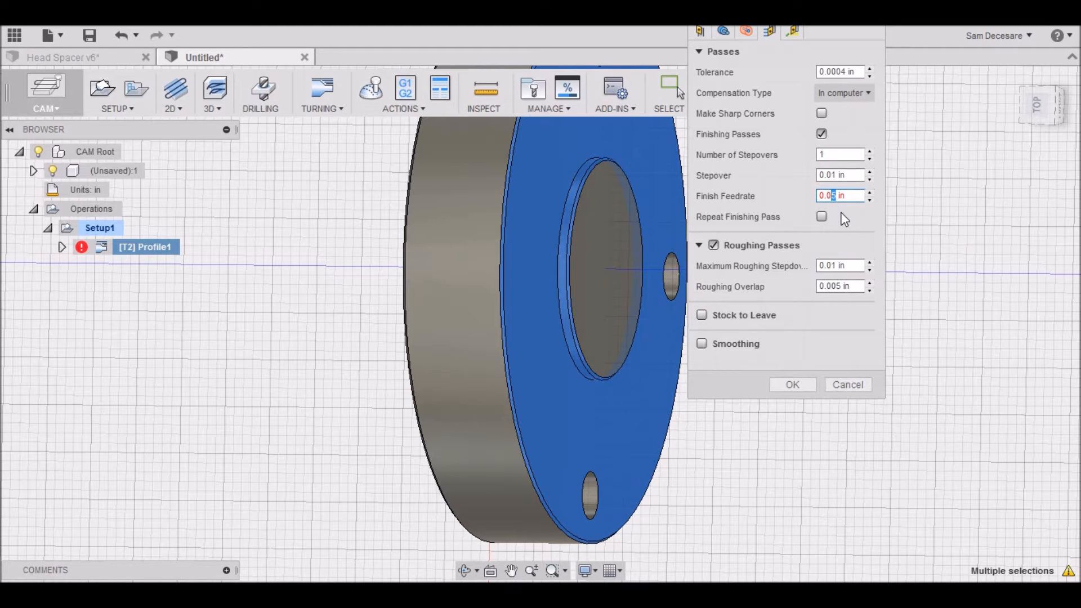
type("1")
left_click(833, 197)
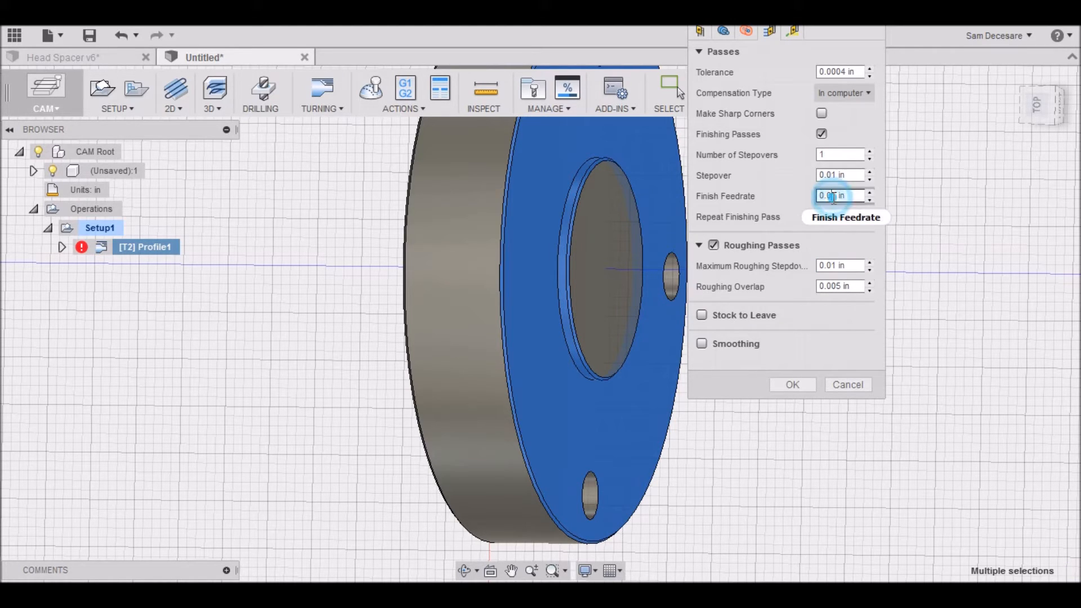
type("0")
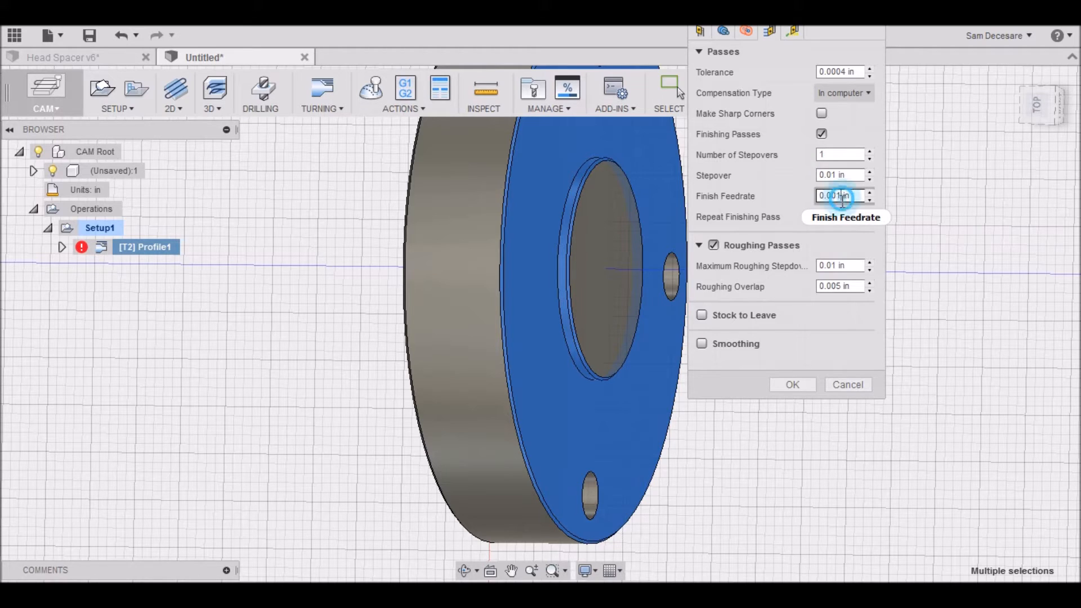
type("5")
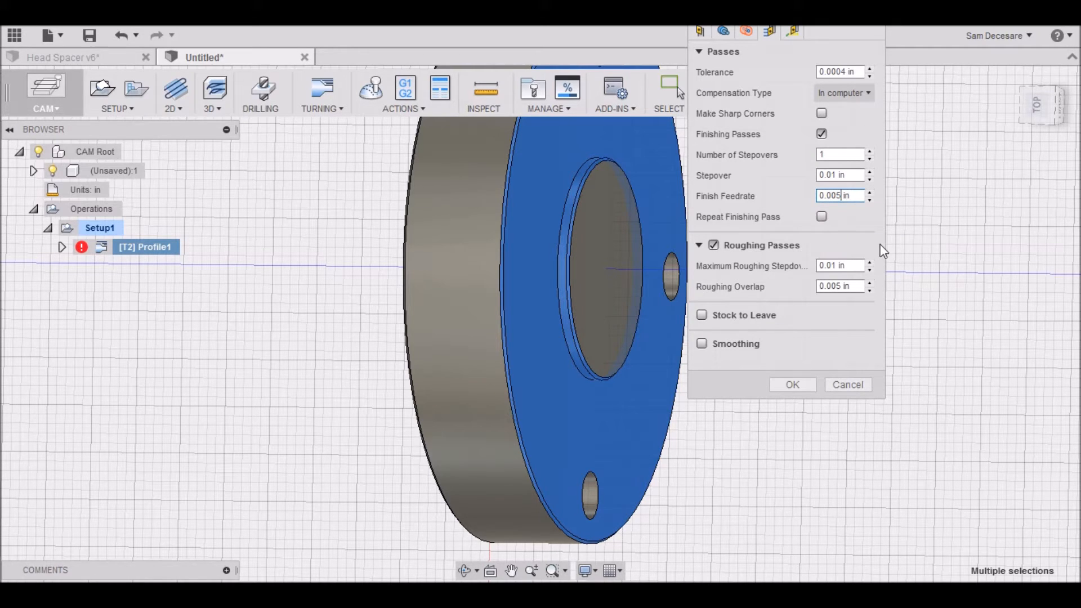
left_click(798, 388)
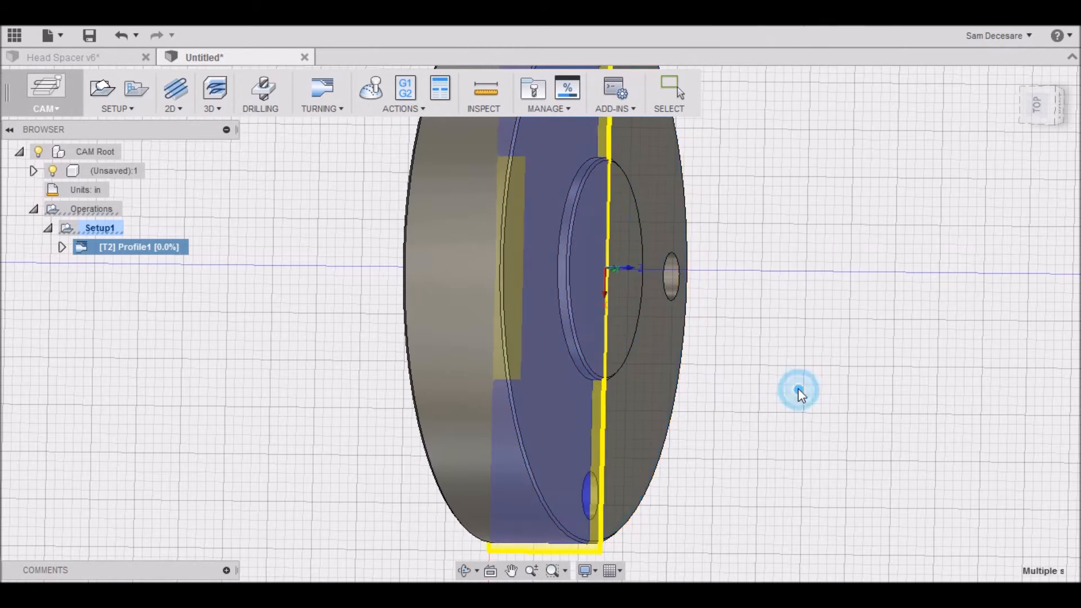
Examine the generated Profile1 toolpath along the disc's front face, from the outer chamfer to the boss.
scroll(524, 306, "down", 5)
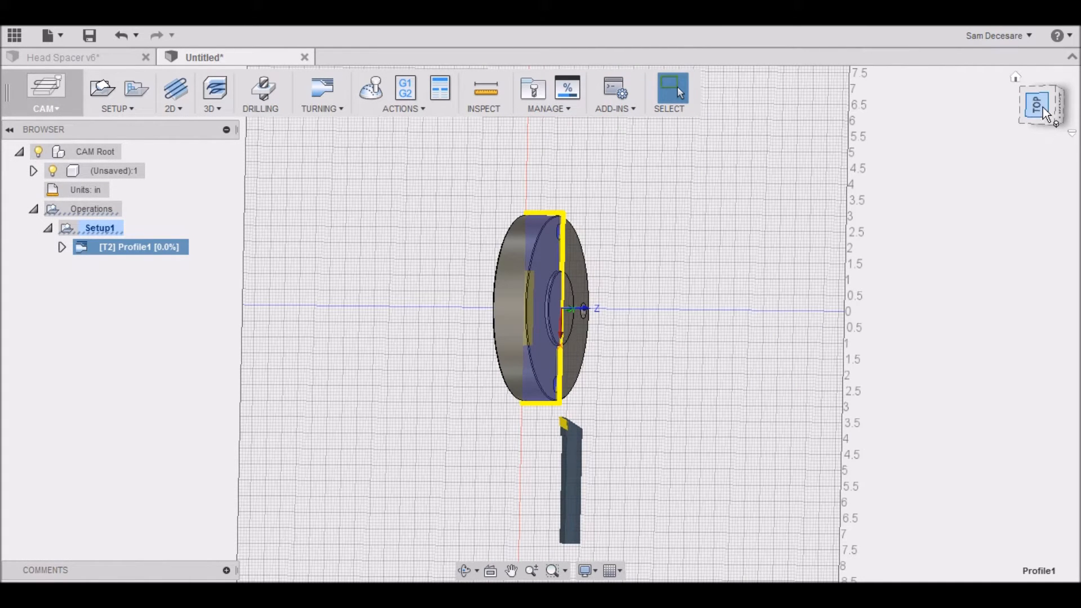
left_click_drag(1046, 115, 1042, 105)
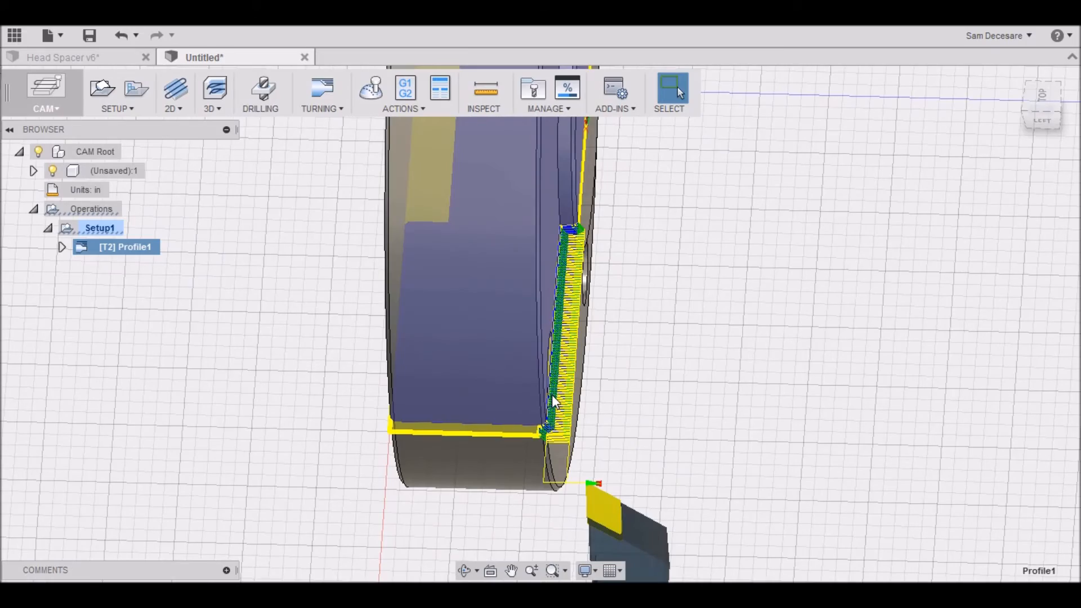
scroll(553, 397, "down", 3)
scroll(552, 397, "up", 4)
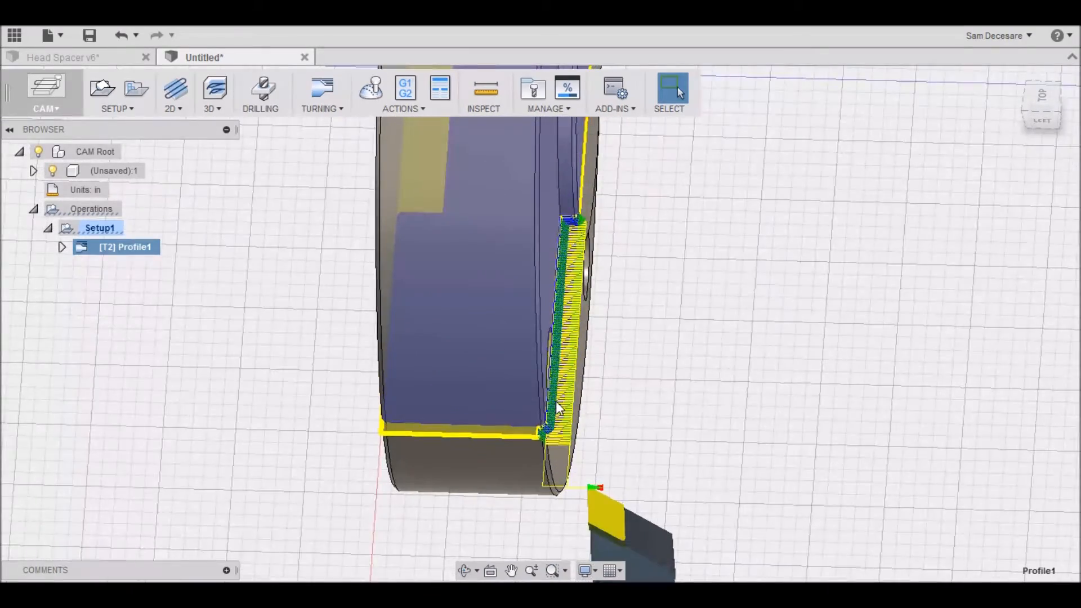
scroll(557, 408, "up", 3)
scroll(539, 474, "down", 2)
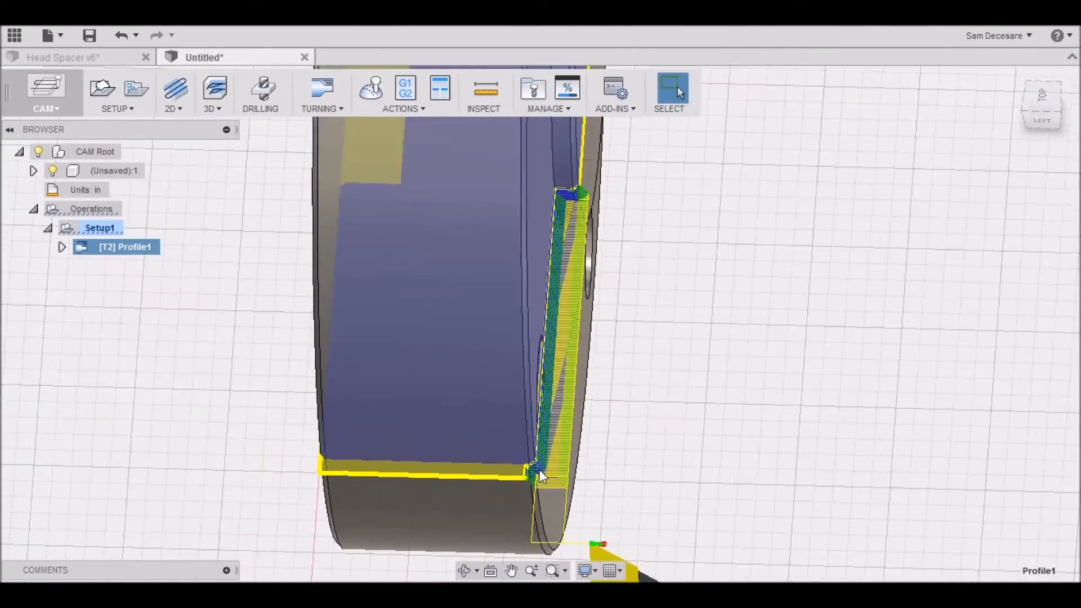
scroll(540, 475, "down", 3)
scroll(542, 433, "up", 5)
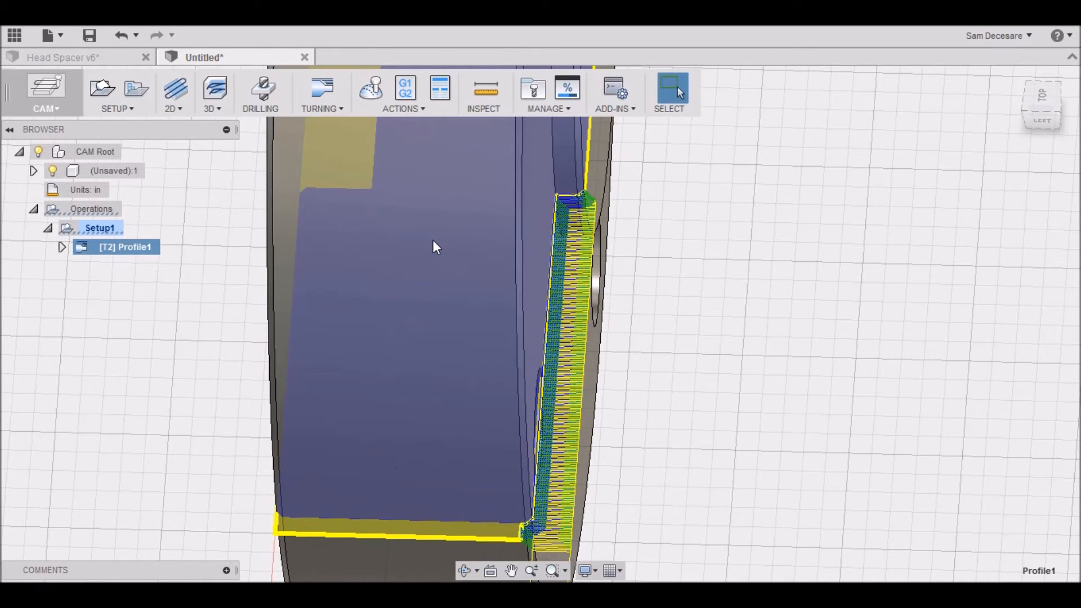
scroll(437, 243, "down", 4)
Simulate the Profile1 toolpath with the stock displayed and start playback.
left_click(385, 102)
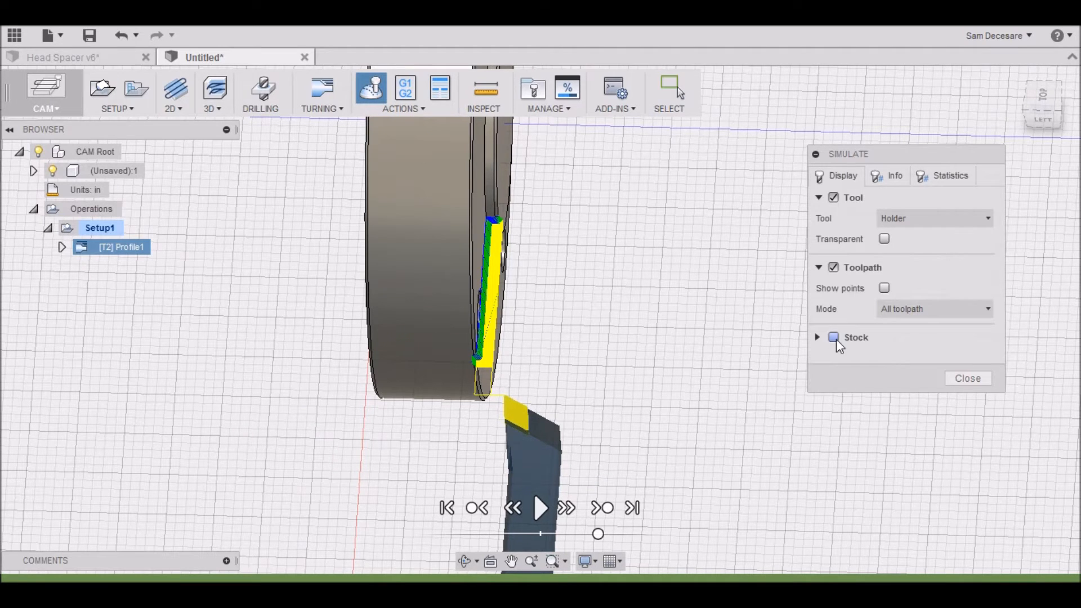
left_click(834, 337)
left_click(540, 510)
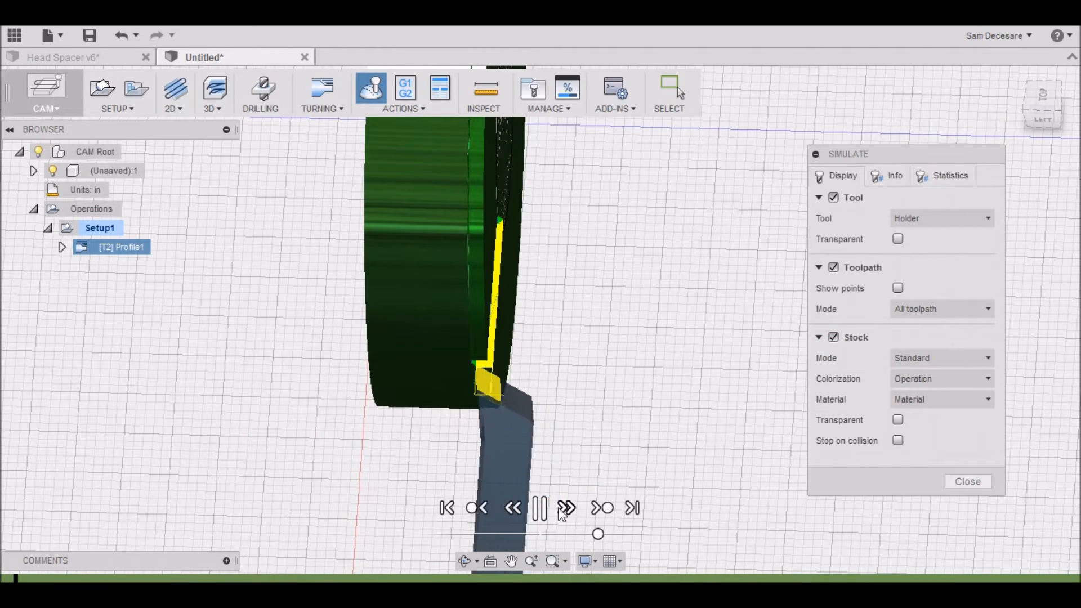
Watch the Profile1 simulation remove material from the disc's front face at a faster playback speed, and close the simulation.
scroll(574, 342, "down", 1)
scroll(534, 273, "up", 3)
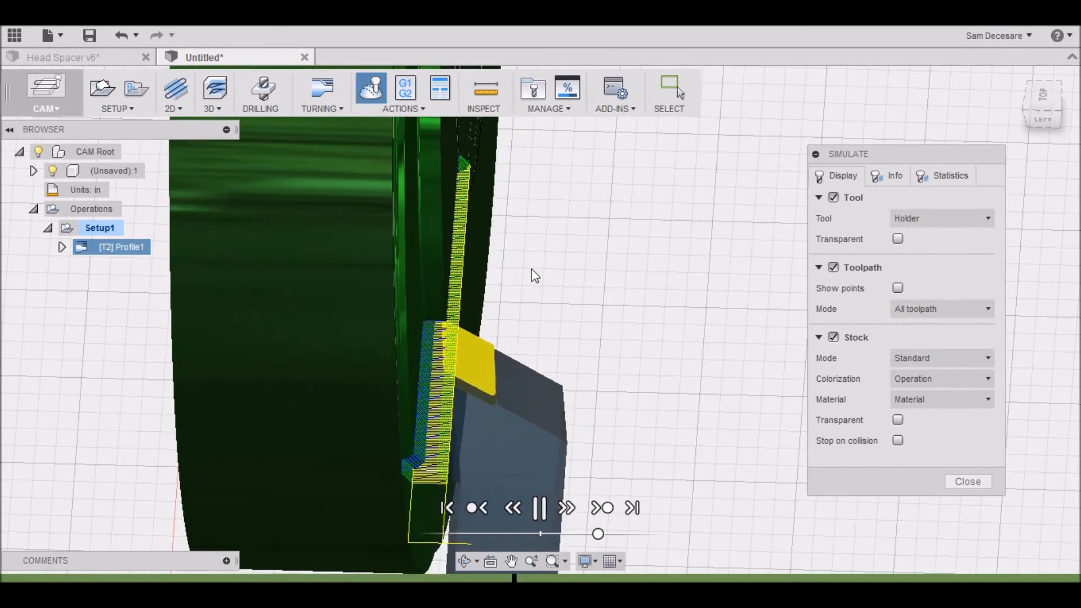
scroll(580, 482, "up", 3)
scroll(580, 482, "down", 8)
left_click_drag(599, 533, 636, 534)
scroll(629, 487, "up", 2)
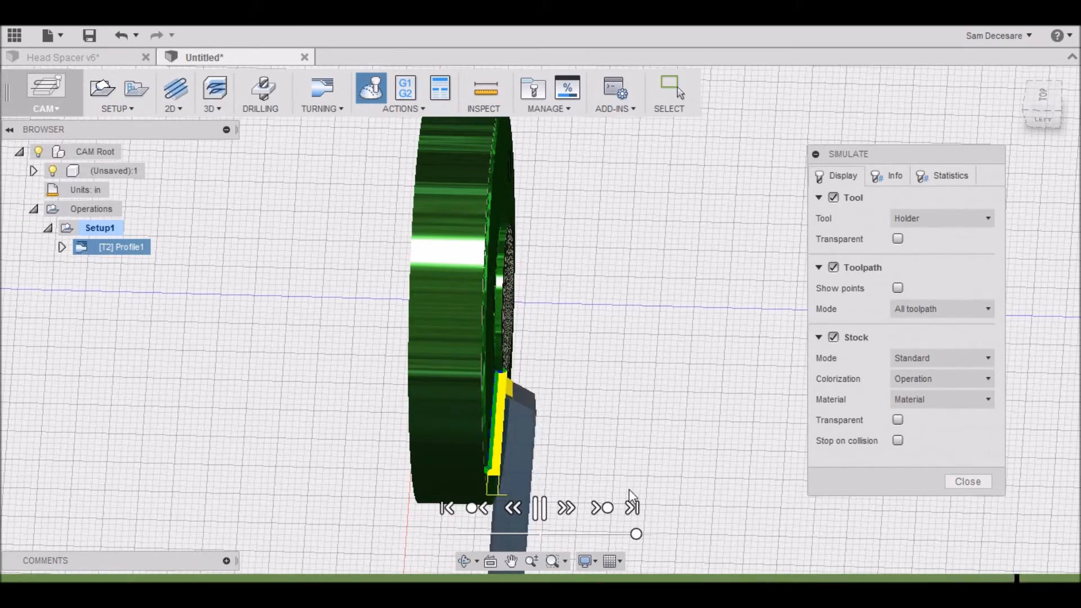
scroll(497, 485, "down", 2)
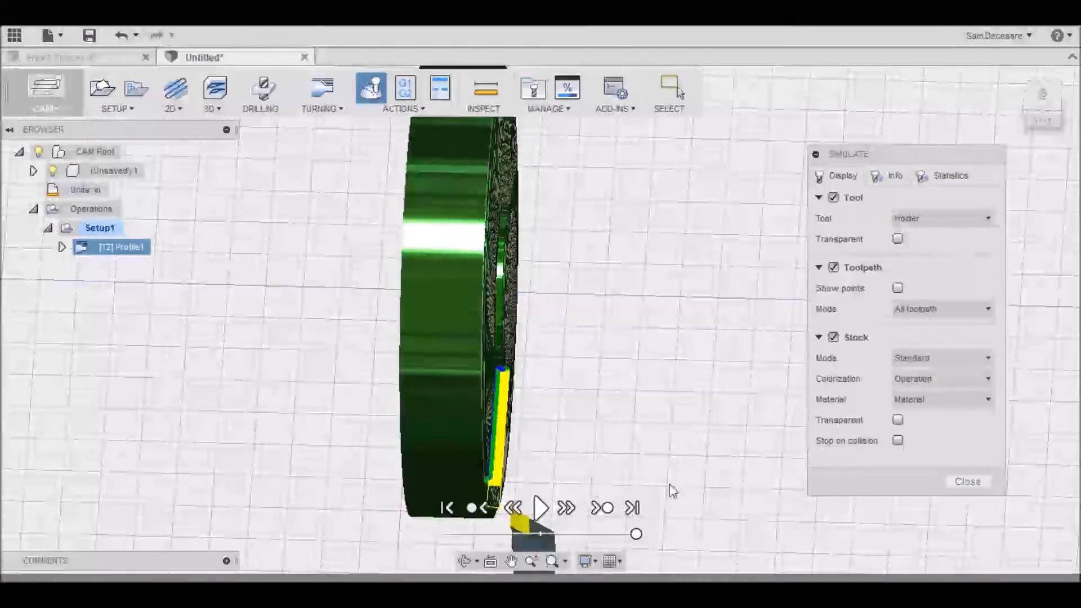
left_click(968, 482)
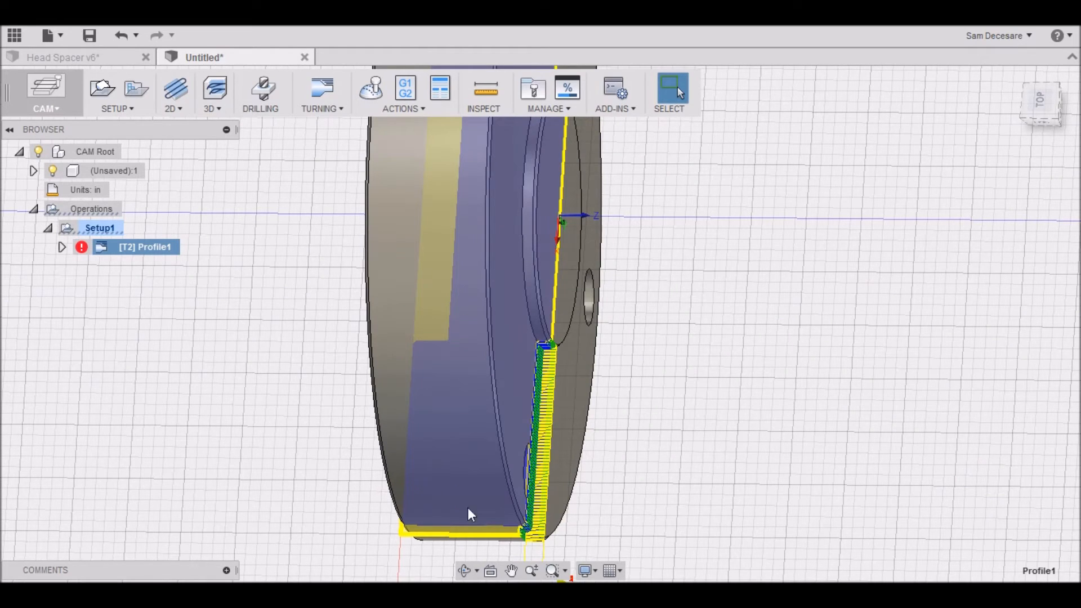
Set Profile1's backside stock offset to 0.65 in, add the disc's outer cylindrical face to the confinement, and regenerate the toolpath.
scroll(412, 337, "down", 2)
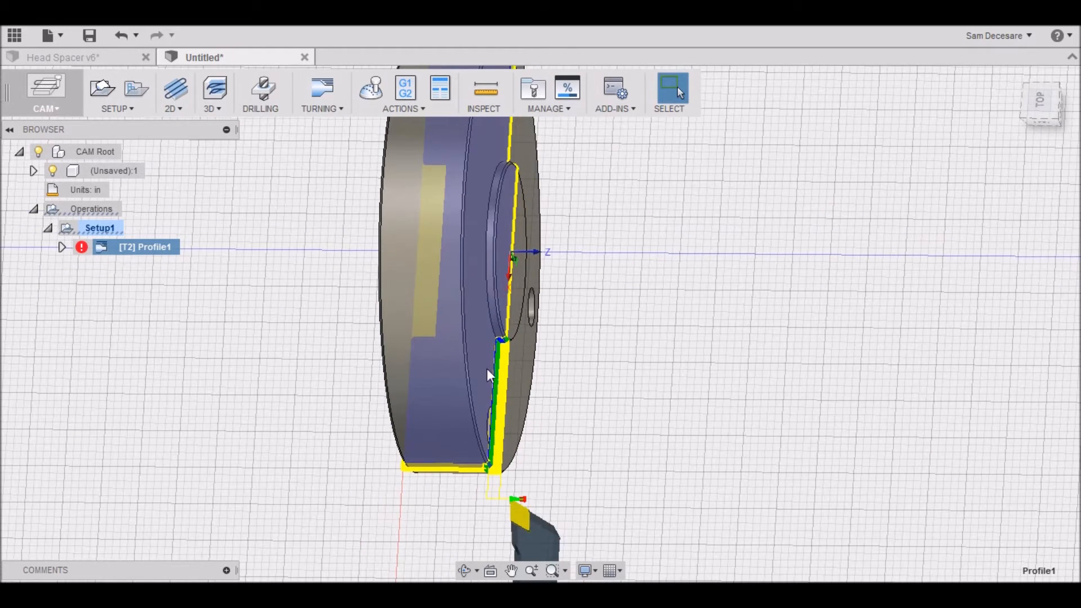
scroll(496, 453, "up", 5)
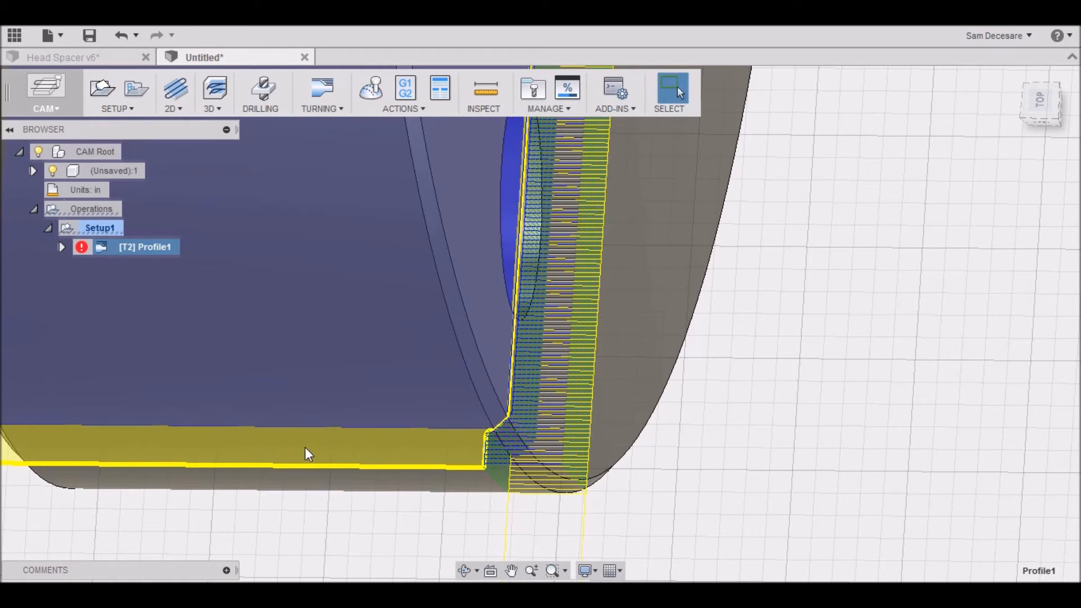
scroll(324, 444, "down", 5)
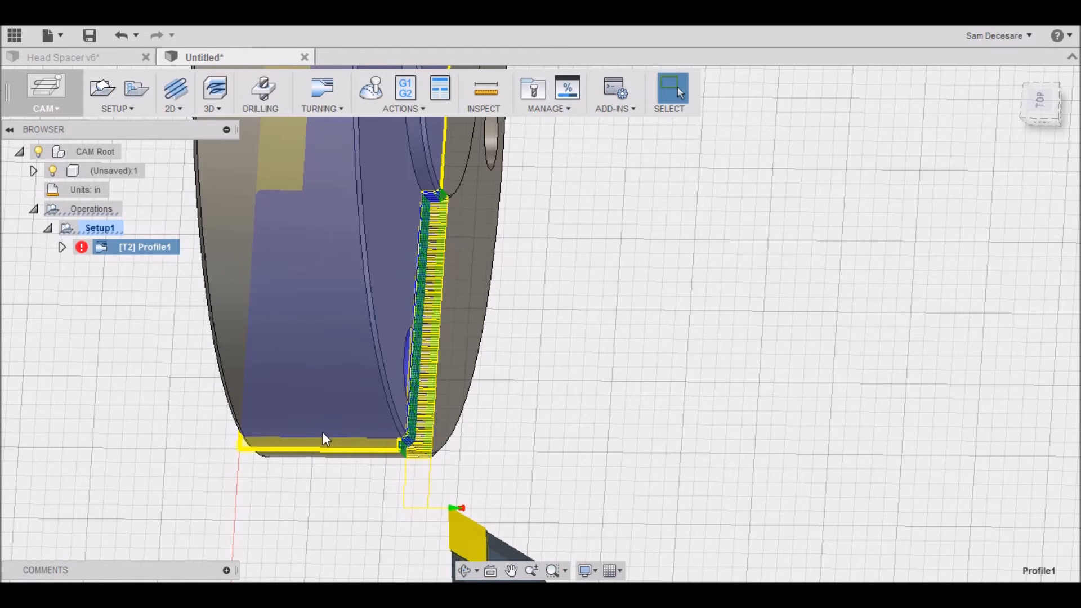
scroll(321, 438, "up", 3)
scroll(321, 438, "up", 2)
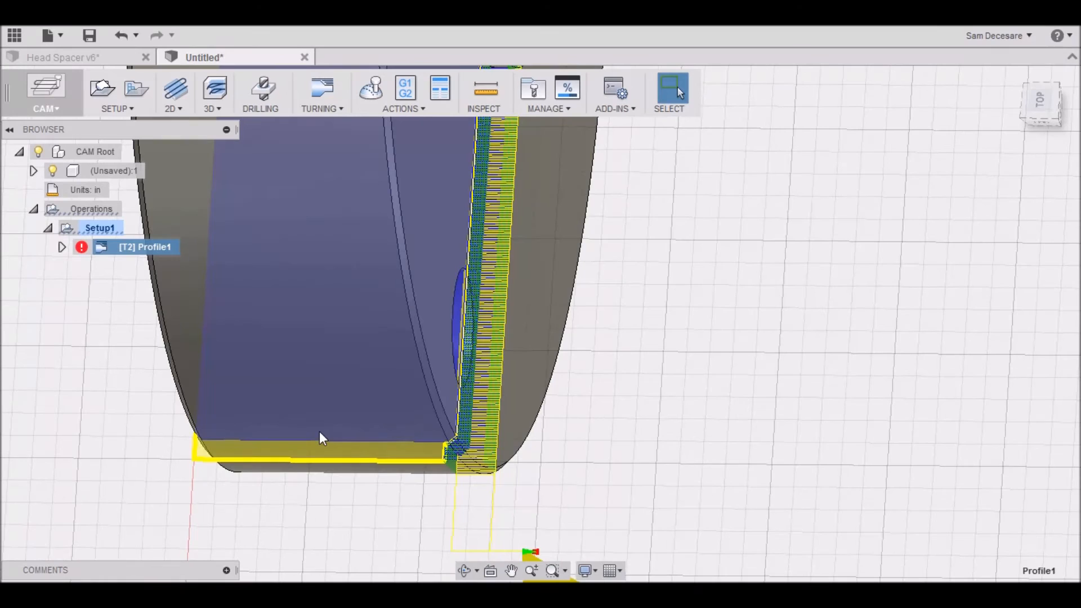
right_click(115, 248)
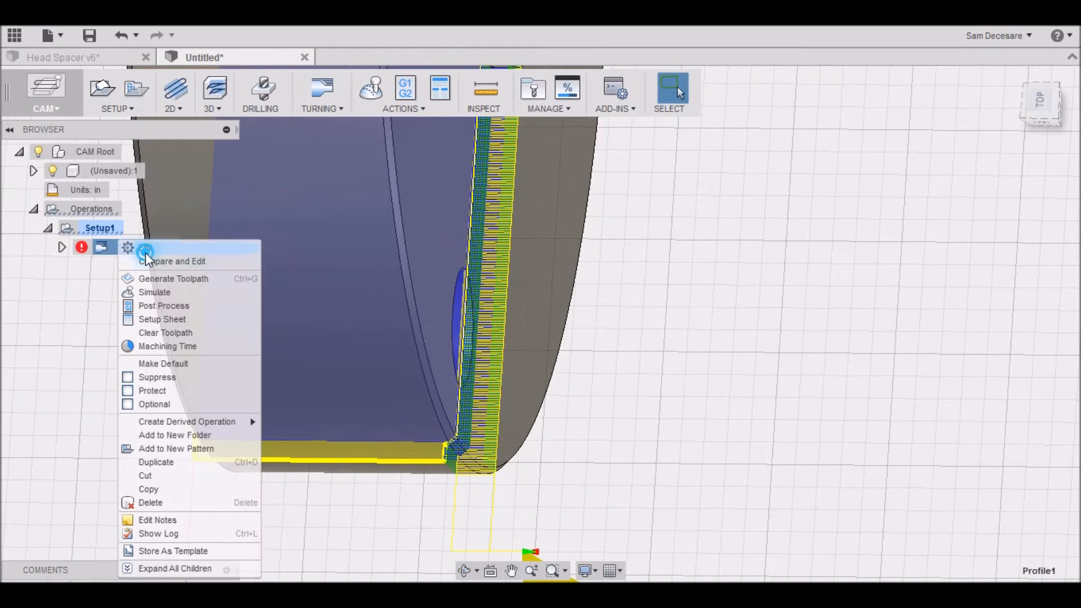
left_click(141, 248)
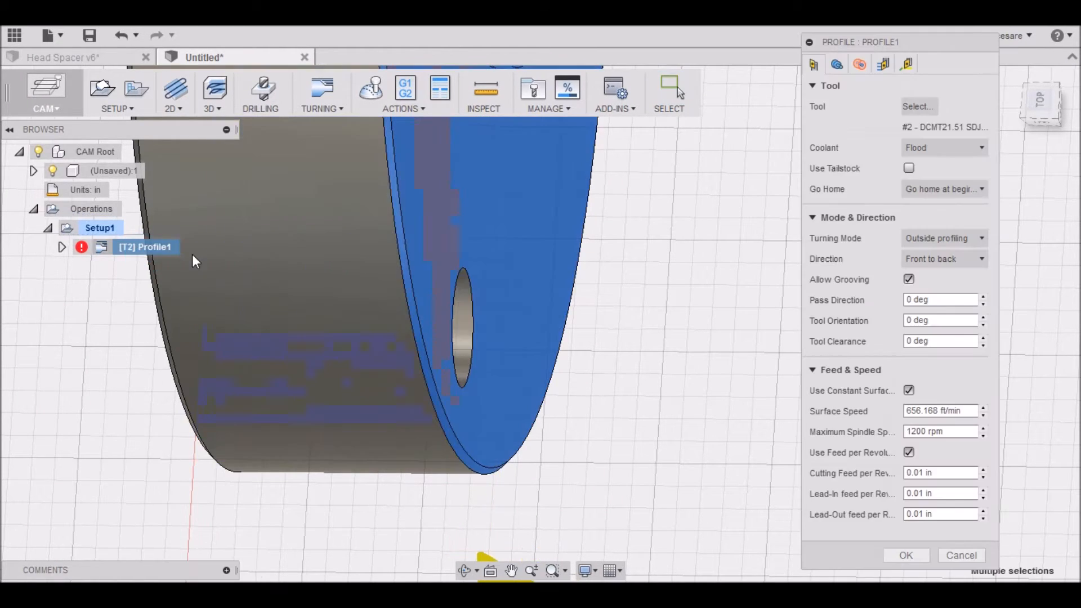
left_click(837, 64)
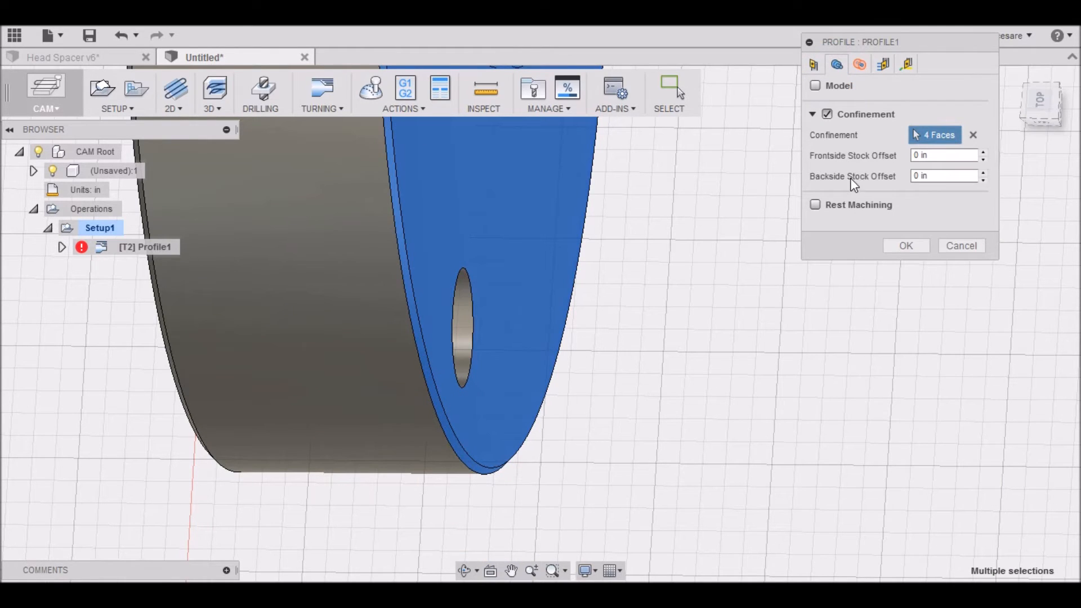
left_click(920, 178)
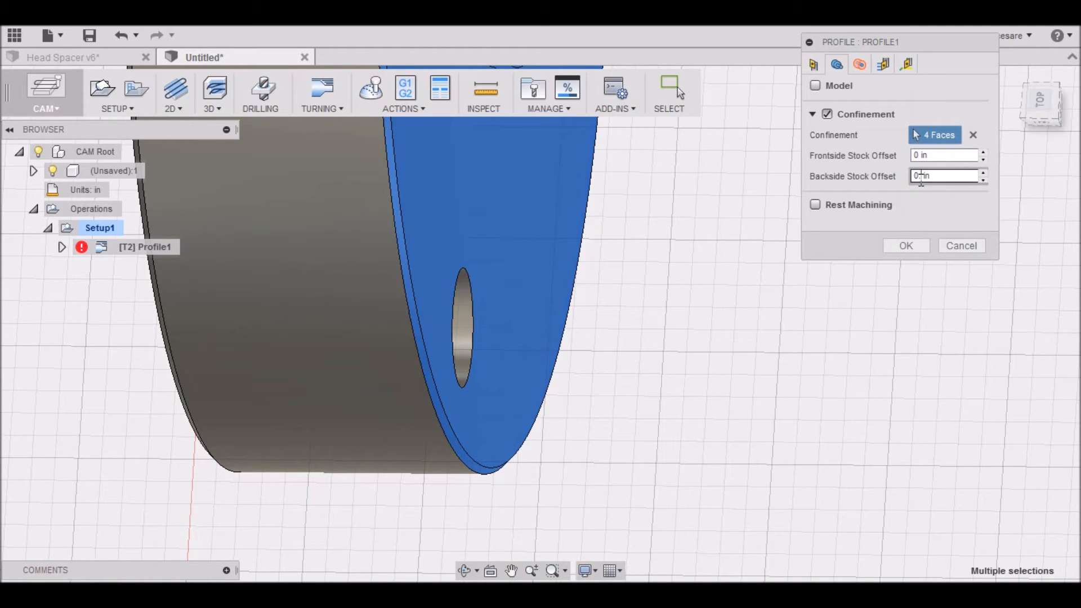
type("0")
left_click(924, 238)
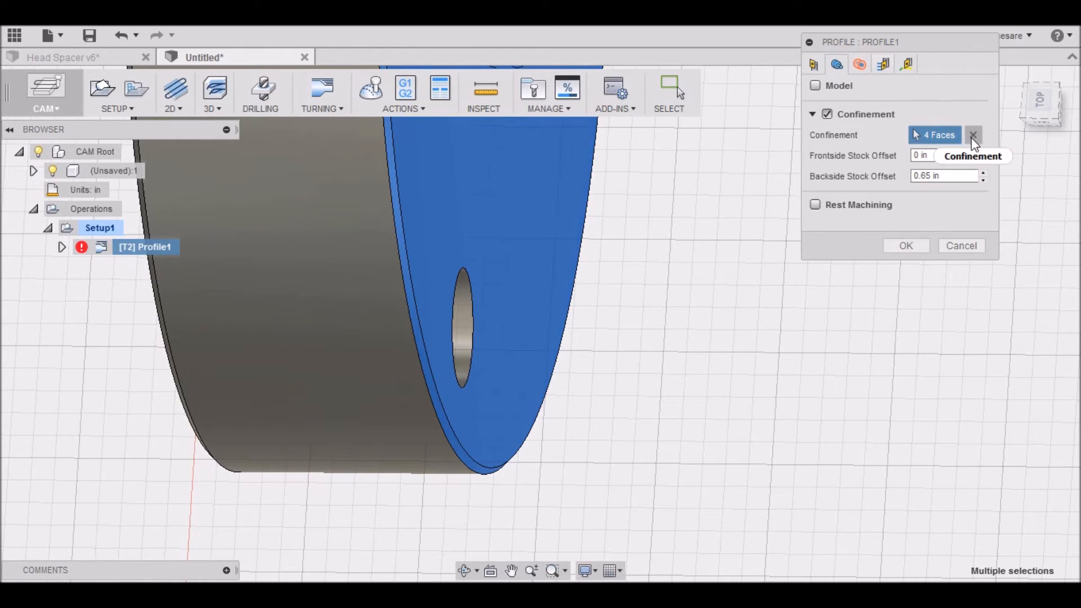
left_click(397, 378)
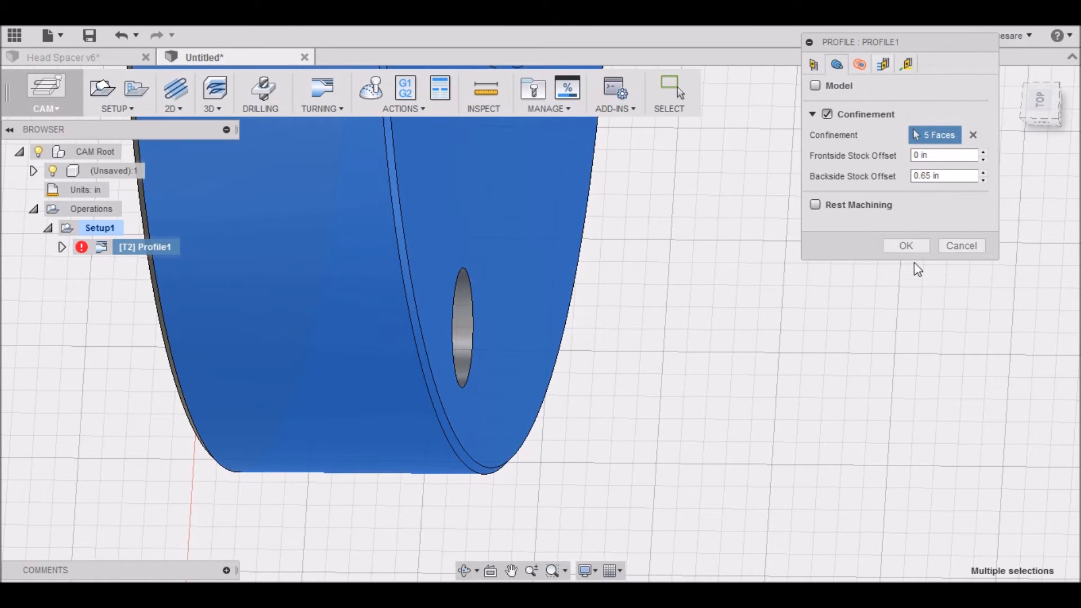
left_click(906, 245)
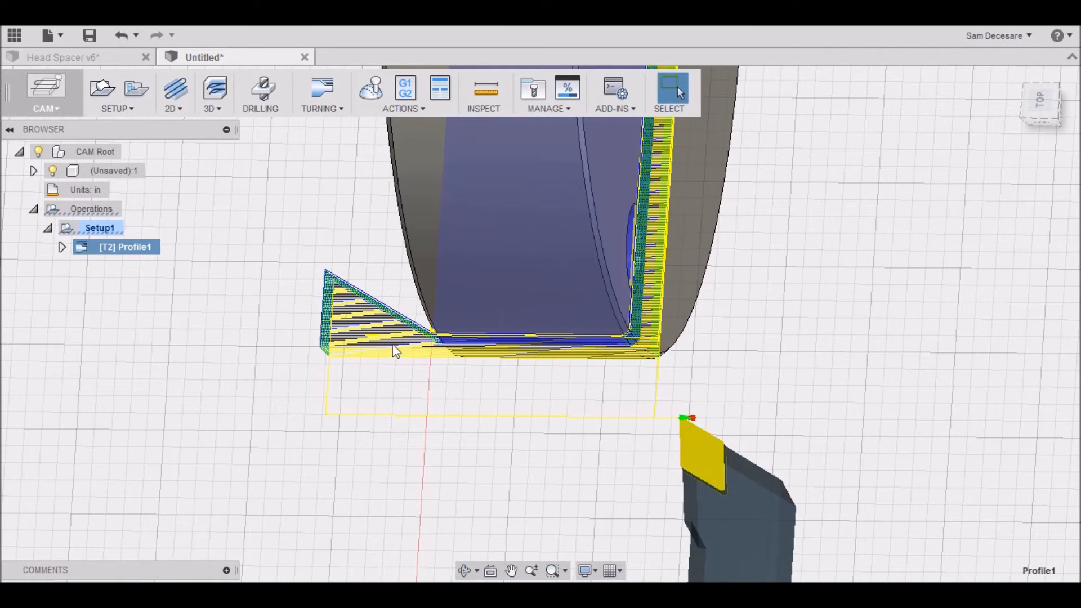
Set Profile1's backside stock offset to -0.65 in and regenerate the toolpath.
right_click(135, 252)
left_click(229, 248)
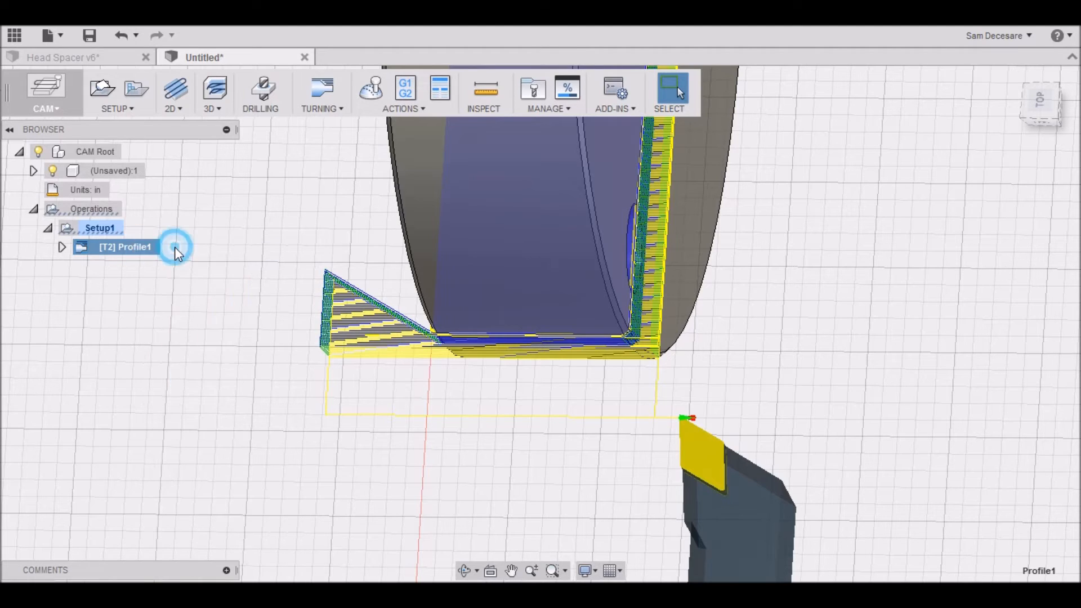
left_click(836, 64)
left_click(913, 176)
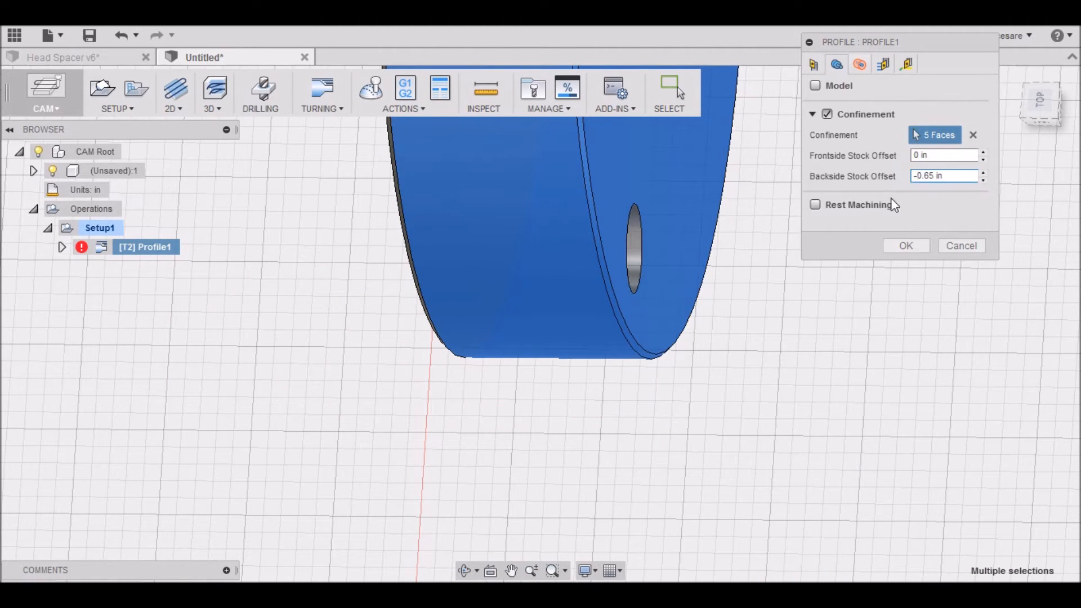
left_click(909, 245)
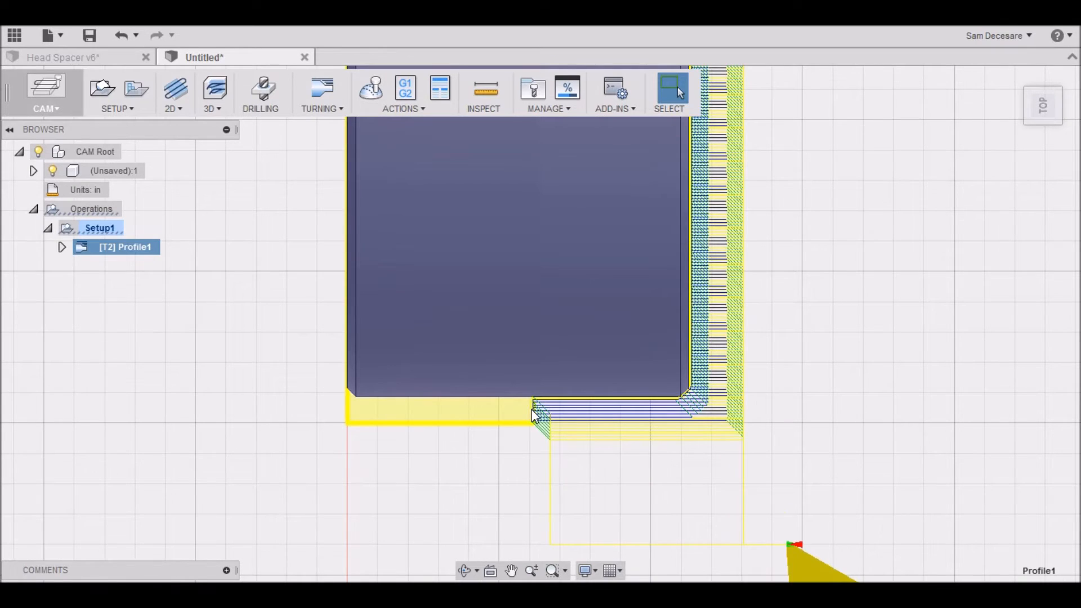
Simulate the revised Profile1 toolpath, inspect the cut along the disc's outer diameter and front face, and exit the simulation.
scroll(550, 380, "down", 5)
left_click(370, 89)
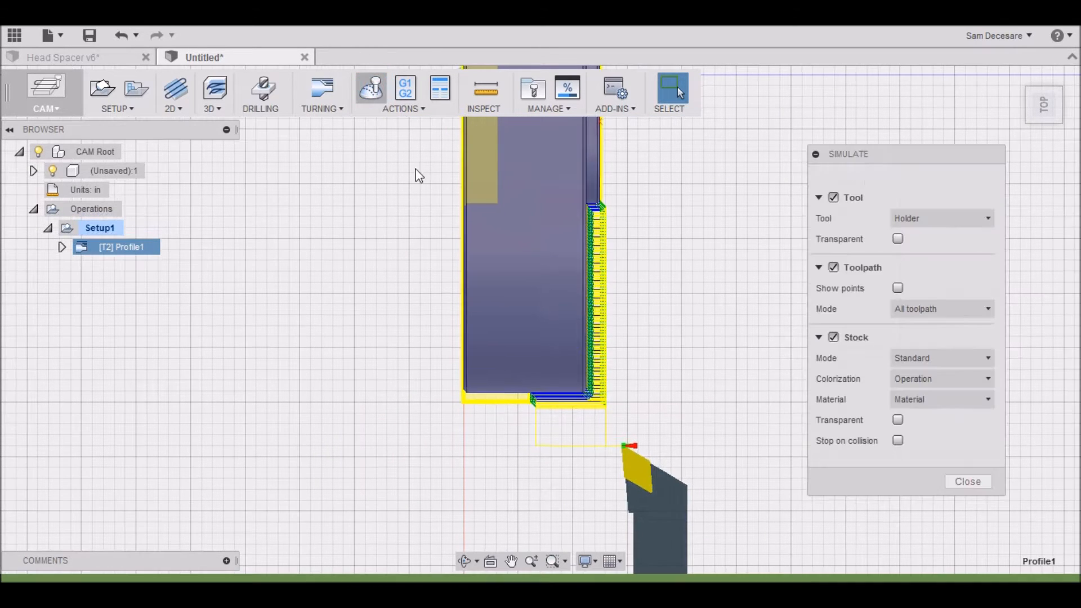
left_click(541, 508)
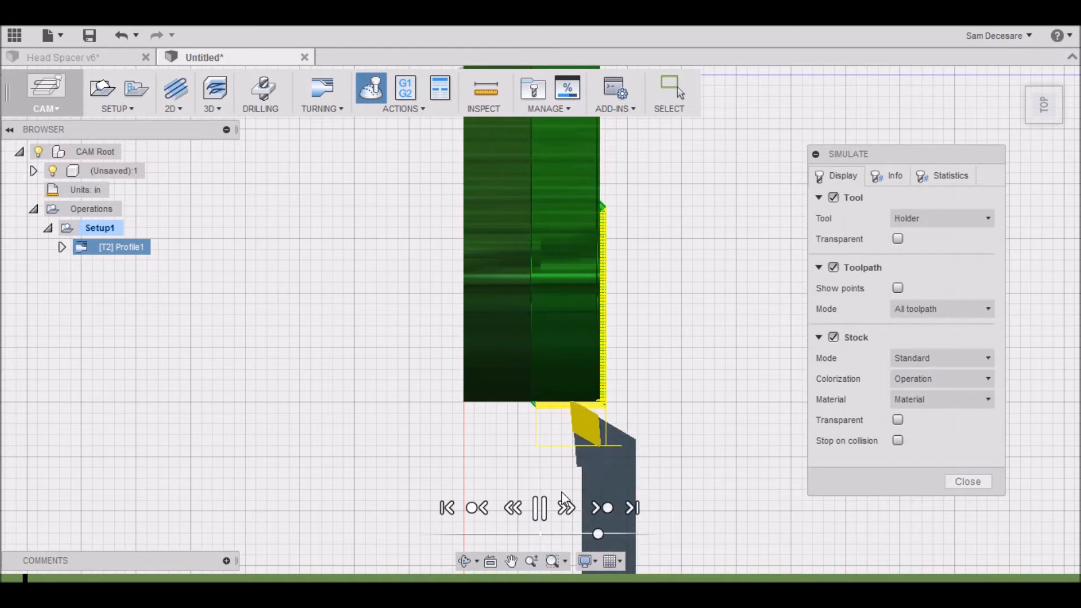
left_click(1039, 107)
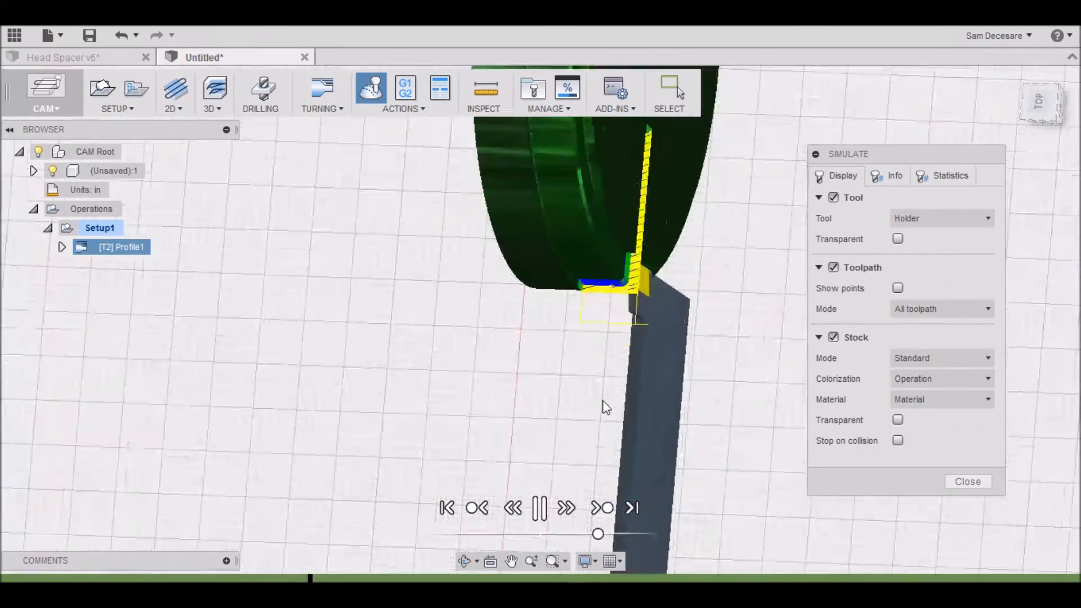
scroll(590, 311, "up", 5)
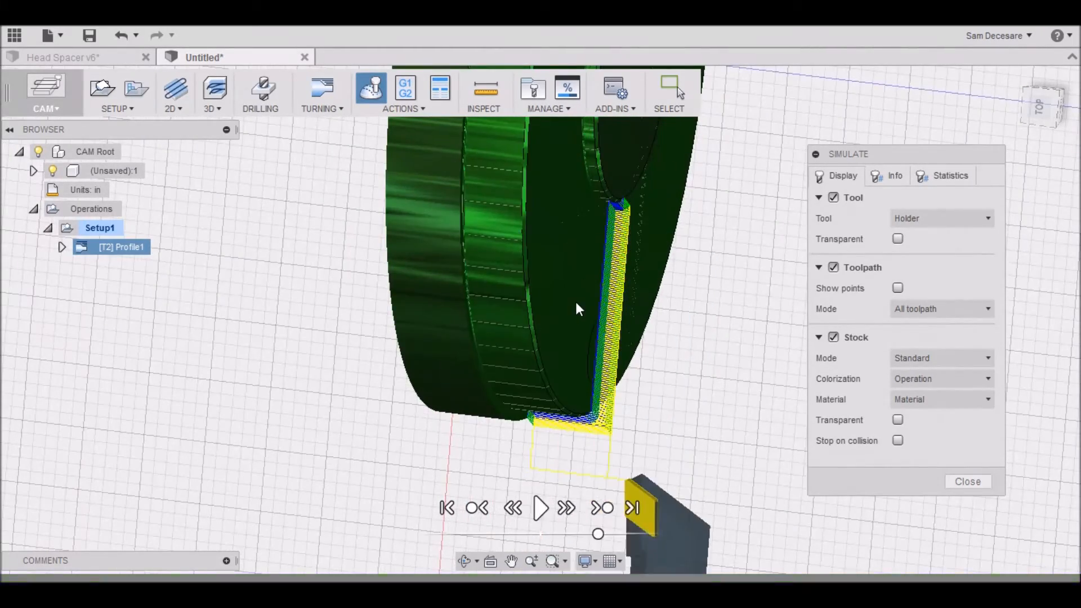
scroll(589, 322, "down", 3)
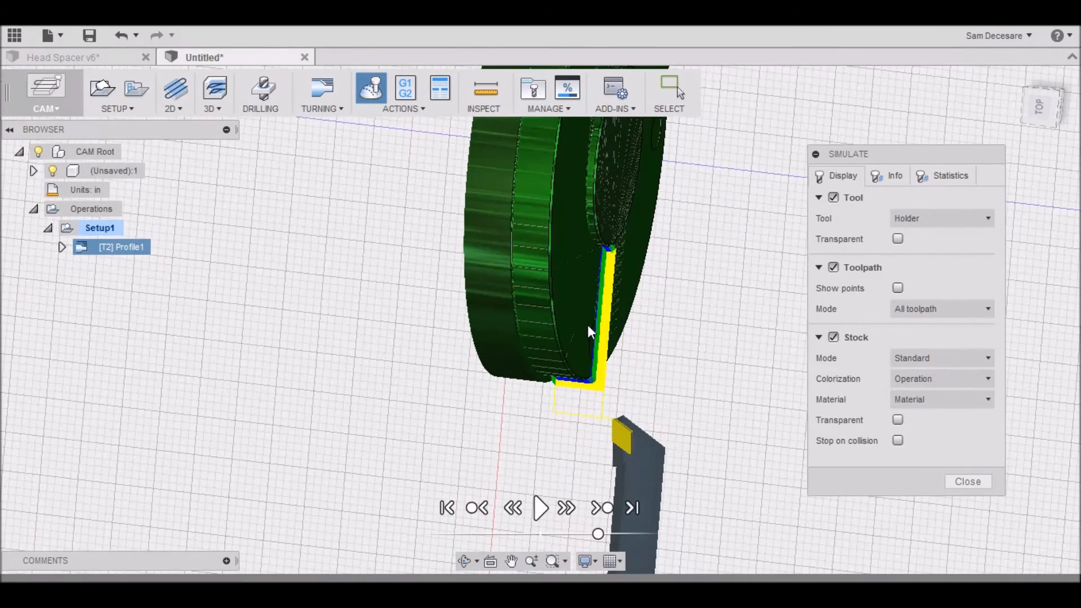
left_click(678, 86)
Add a Turning Face operation to Setup1 for machining the front side of the disc.
scroll(397, 222, "up", 6)
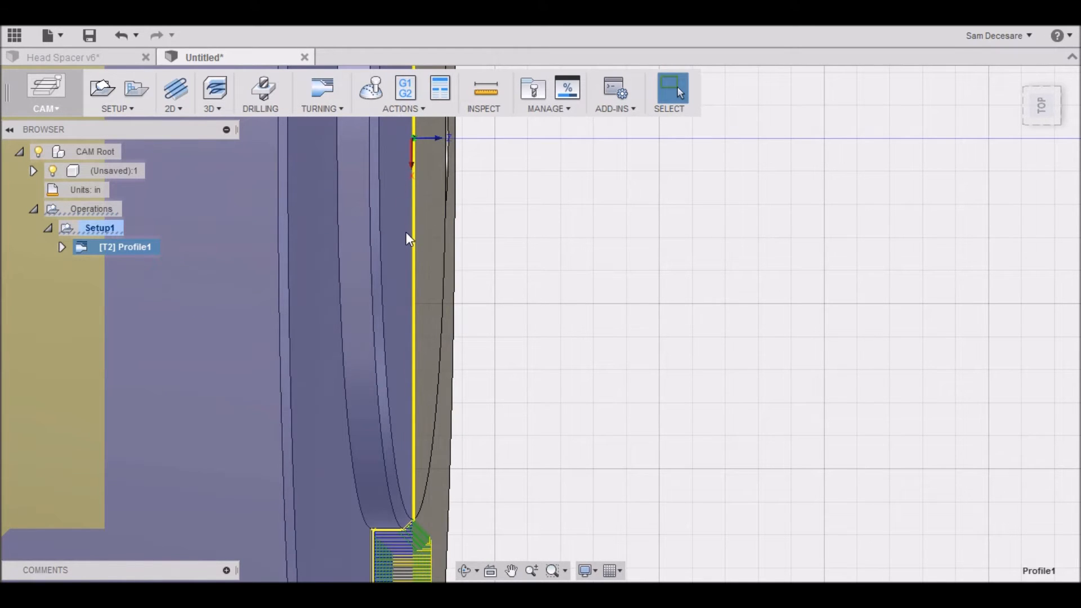
scroll(404, 251, "up", 2)
scroll(406, 316, "down", 5)
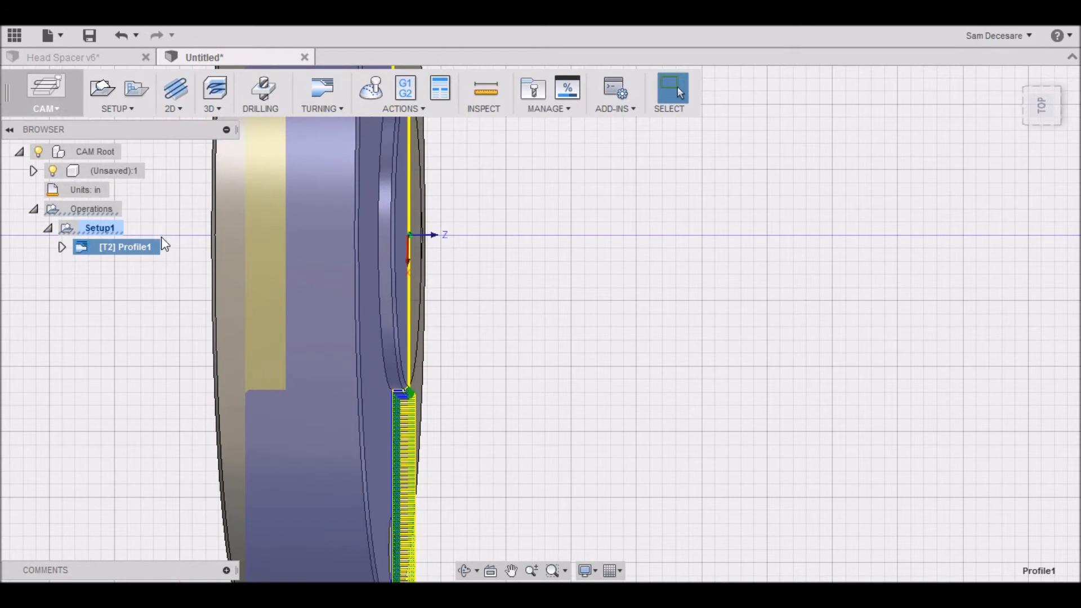
scroll(485, 373, "down", 3)
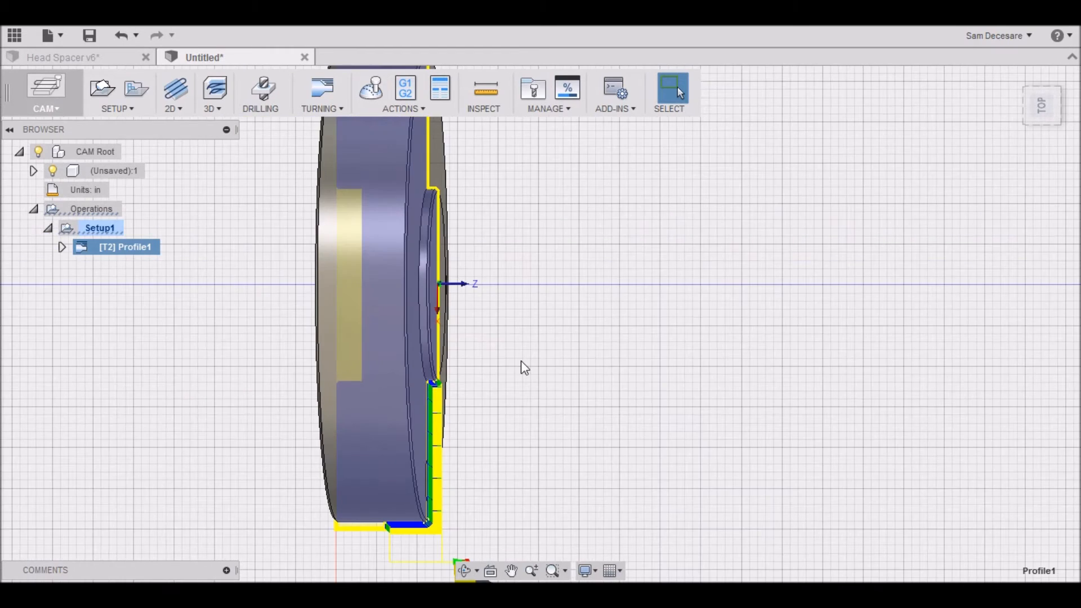
left_click(323, 109)
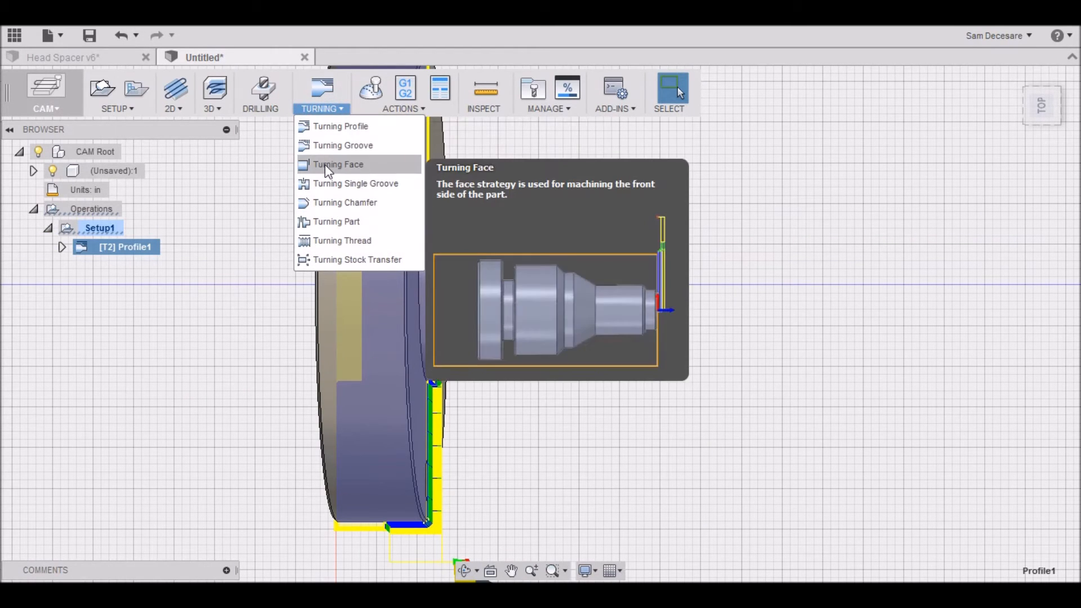
left_click(326, 167)
left_click(130, 273)
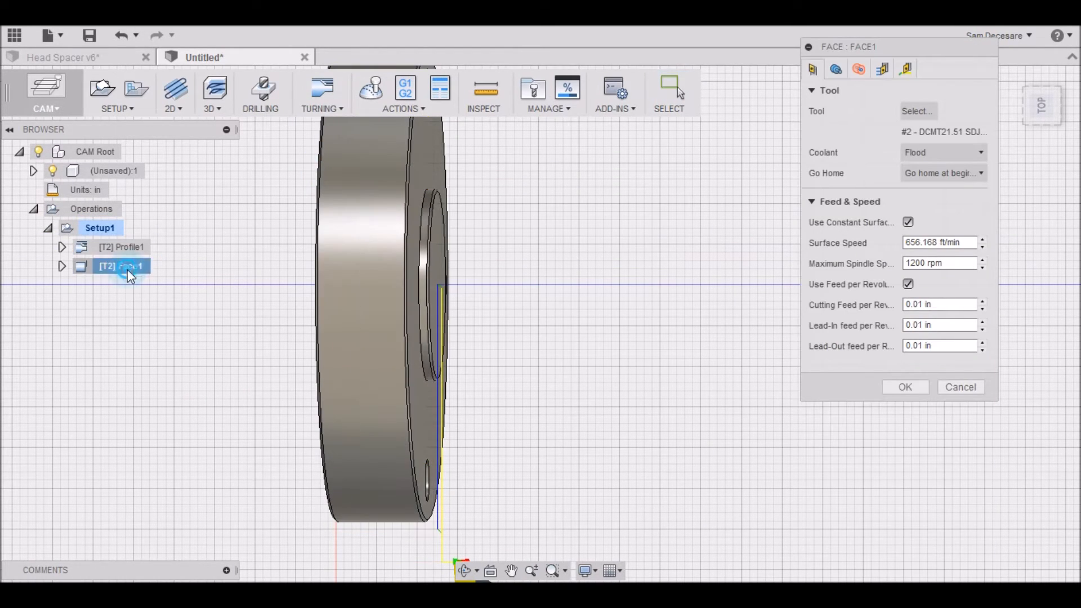
left_click(187, 334)
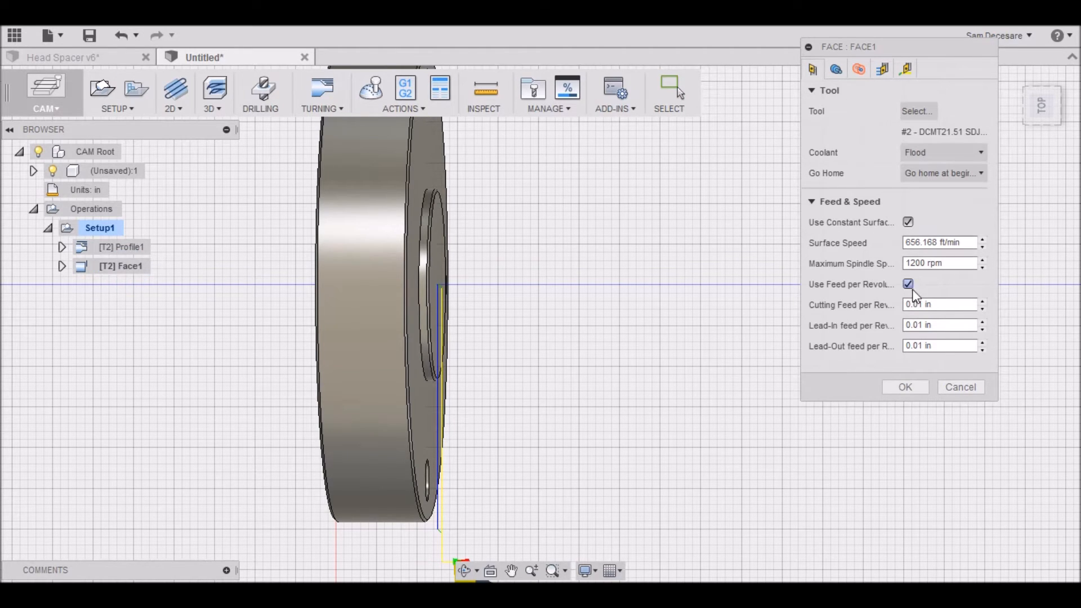
Review the face operation's confinement, radius and passes settings, and accept them unchanged to generate its toolpath.
left_click(837, 69)
left_click_drag(1035, 113, 998, 111)
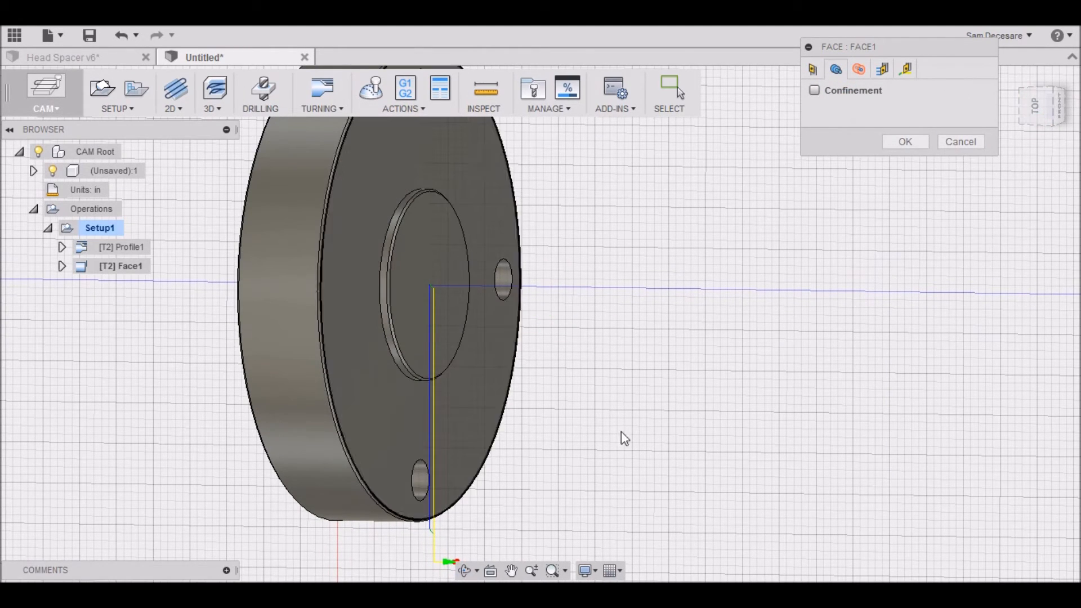
left_click(880, 72)
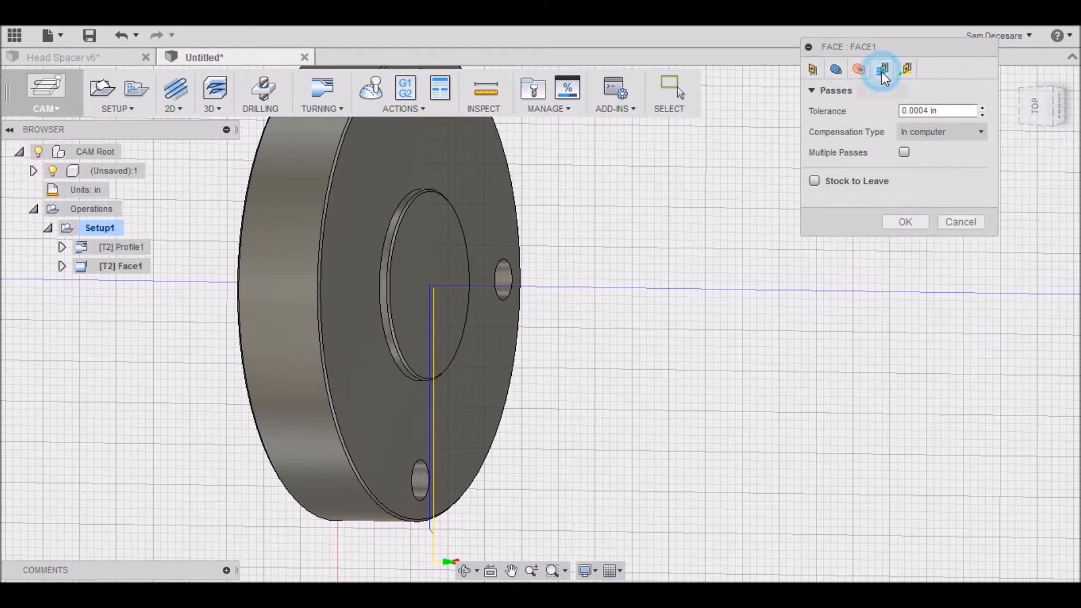
left_click(857, 73)
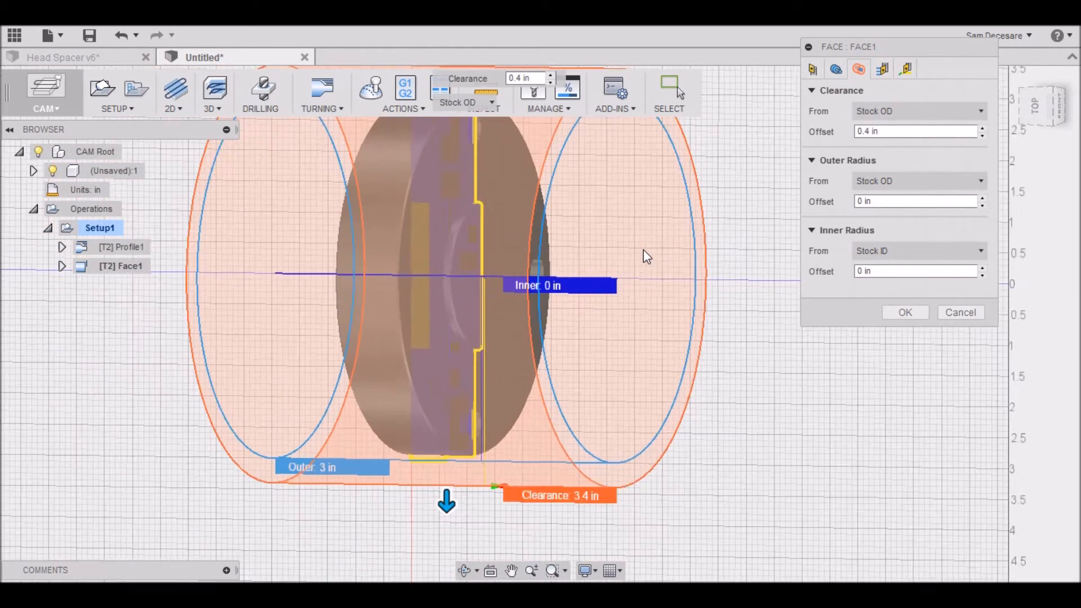
left_click(881, 70)
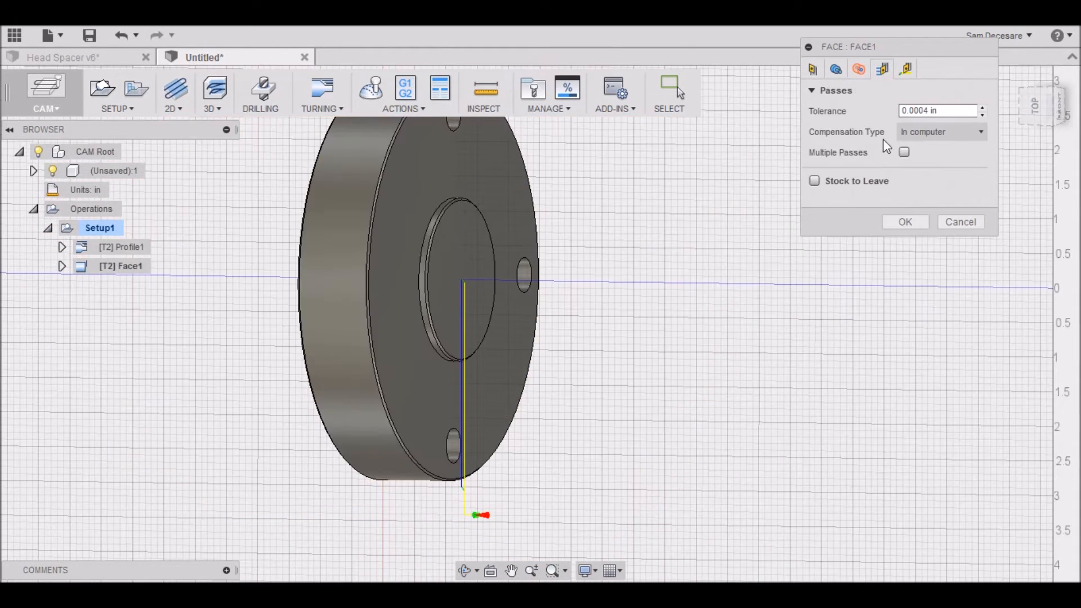
left_click(901, 223)
scroll(711, 327, "down", 4)
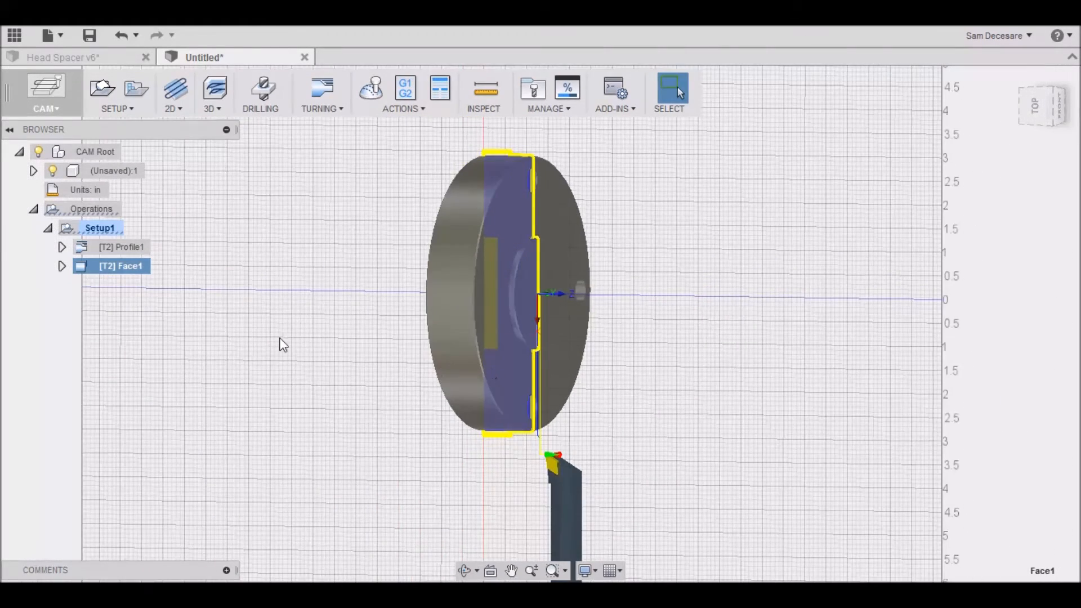
scroll(319, 304, "up", 2)
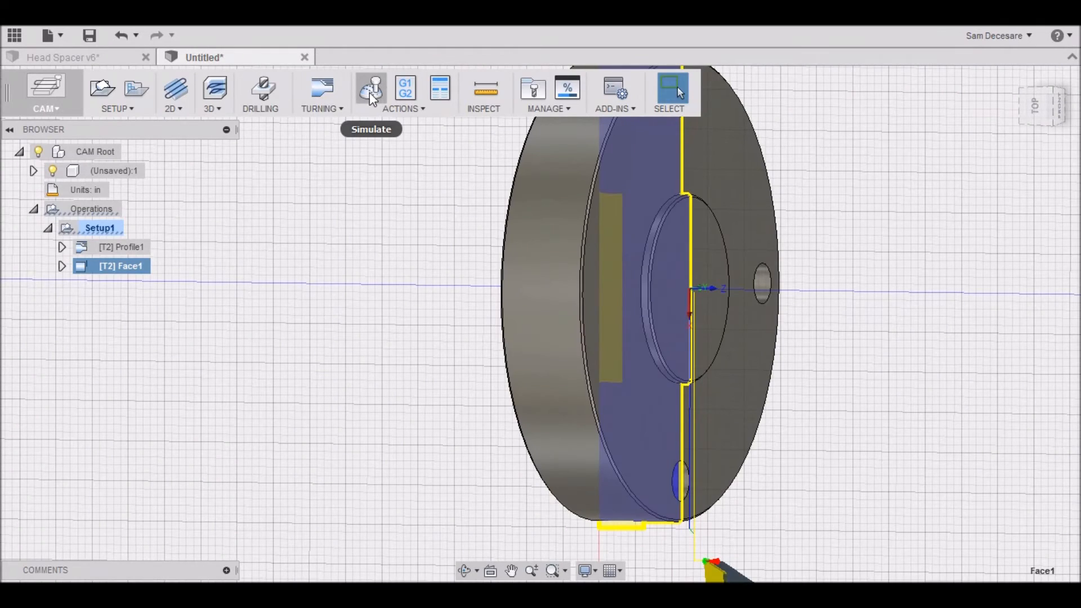
Simulate the Face1 toolpath, exit the simulation, and move Face1 ahead of Profile1 in Setup1.
left_click(370, 87)
left_click(547, 509)
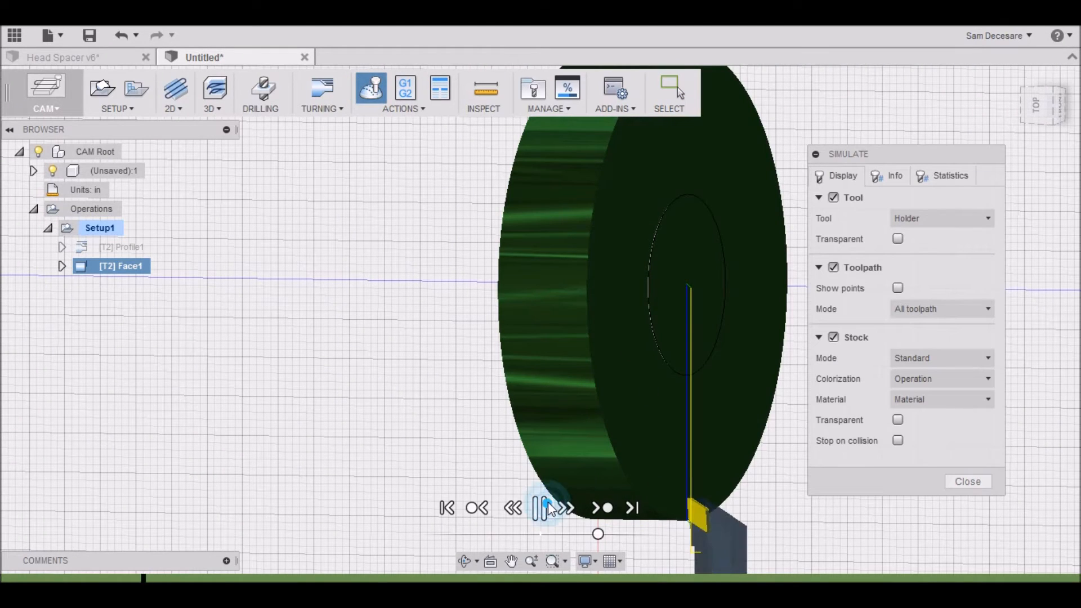
left_click(567, 508)
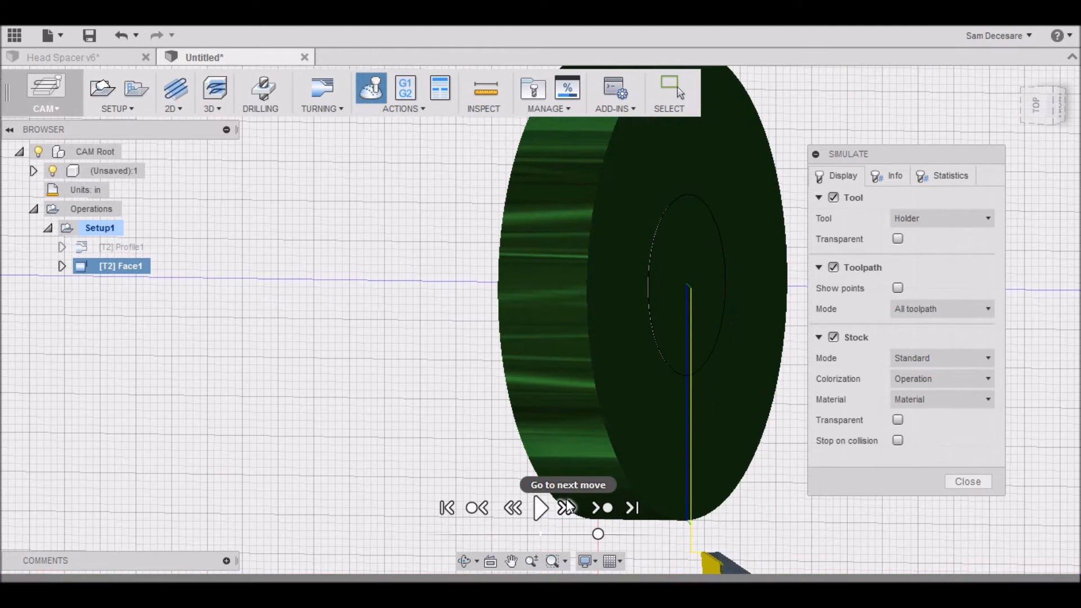
left_click(957, 481)
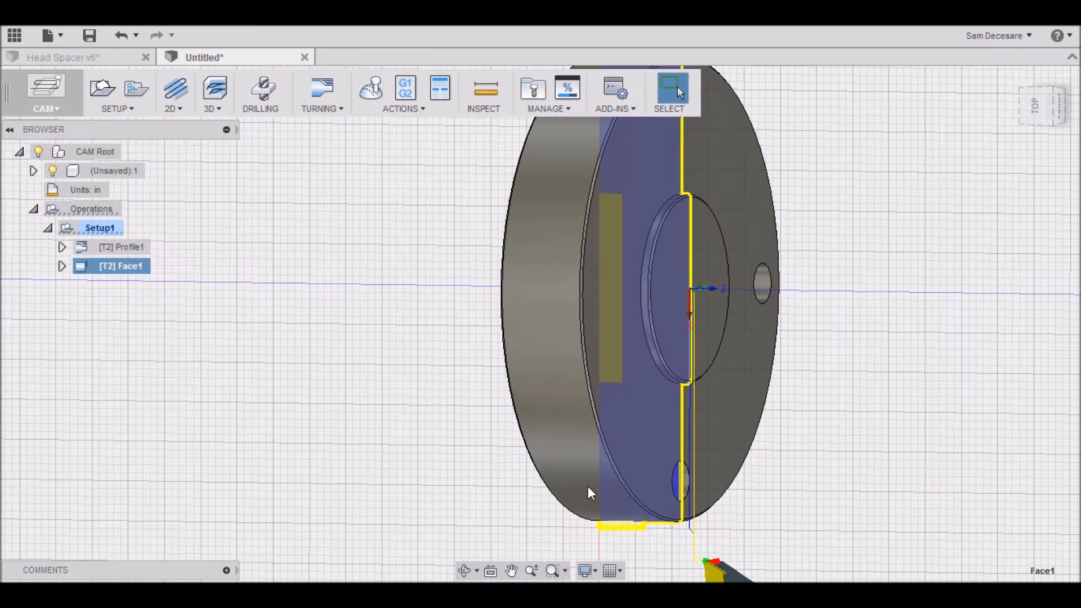
left_click_drag(103, 264, 143, 235)
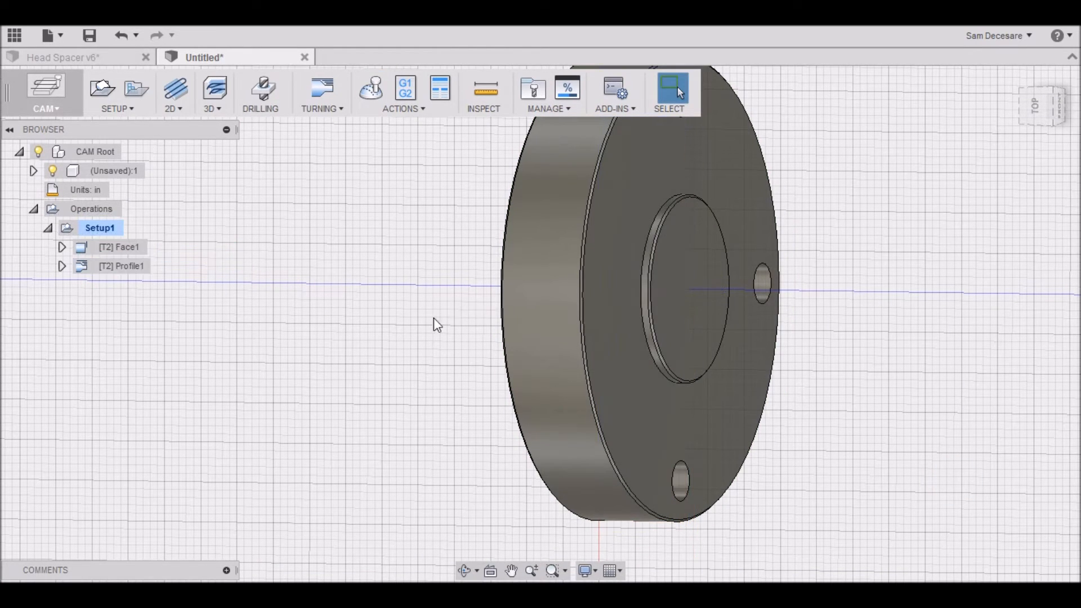
Create a second setup for the recessed side of the disc, with its Z axis flipped to point out of the recess.
scroll(430, 267, "down", 3)
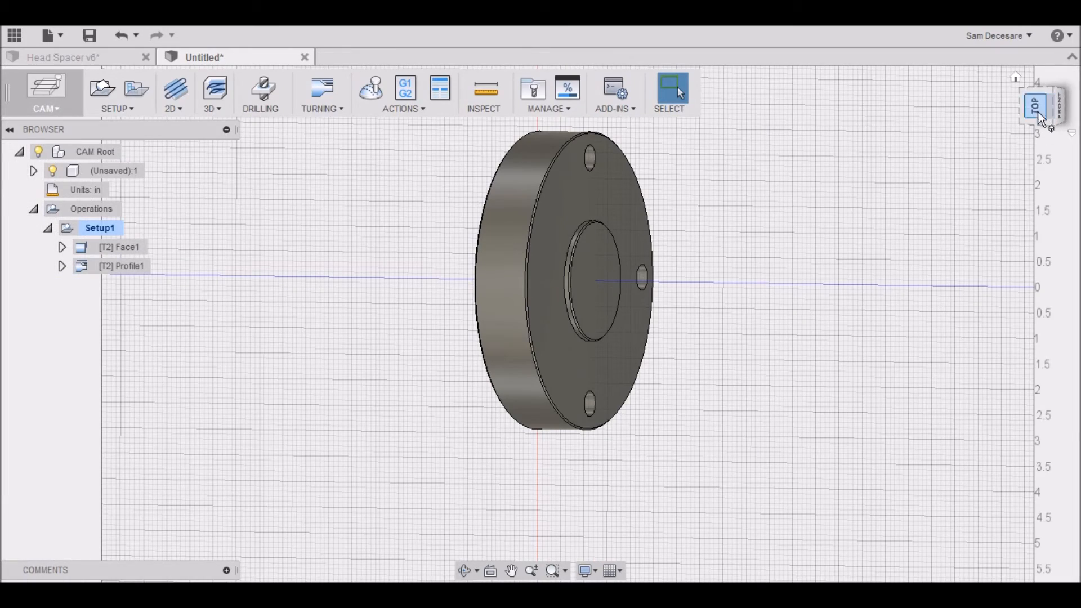
left_click(1019, 80)
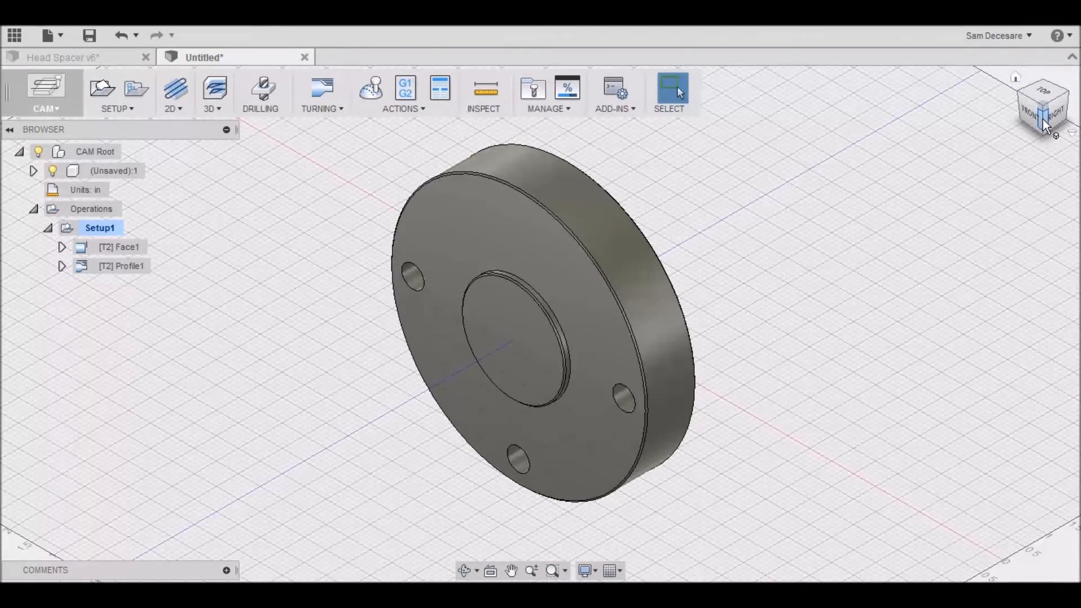
mouse_move(1055, 119)
left_mouse_down()
mouse_move(1019, 117)
mouse_move(1042, 106)
left_mouse_up()
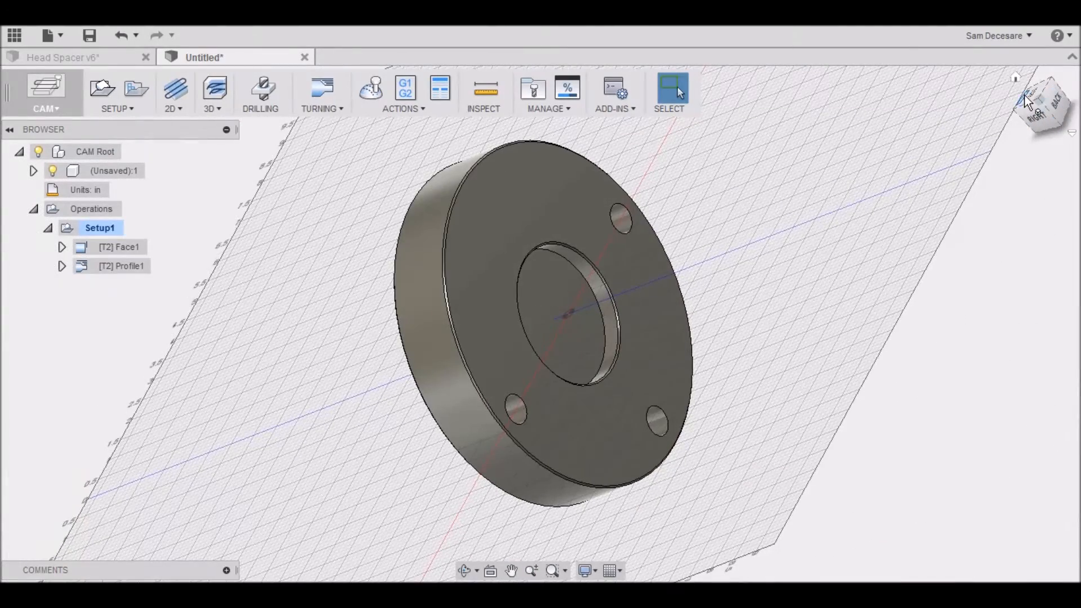
left_click(1029, 92)
left_click_drag(1042, 123, 1045, 104)
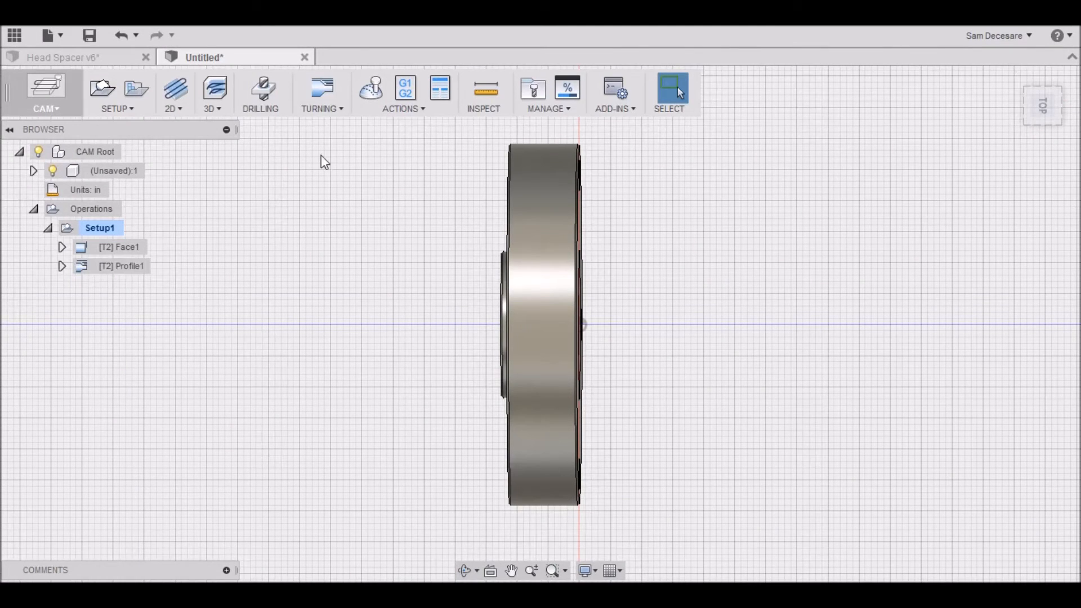
left_click(125, 108)
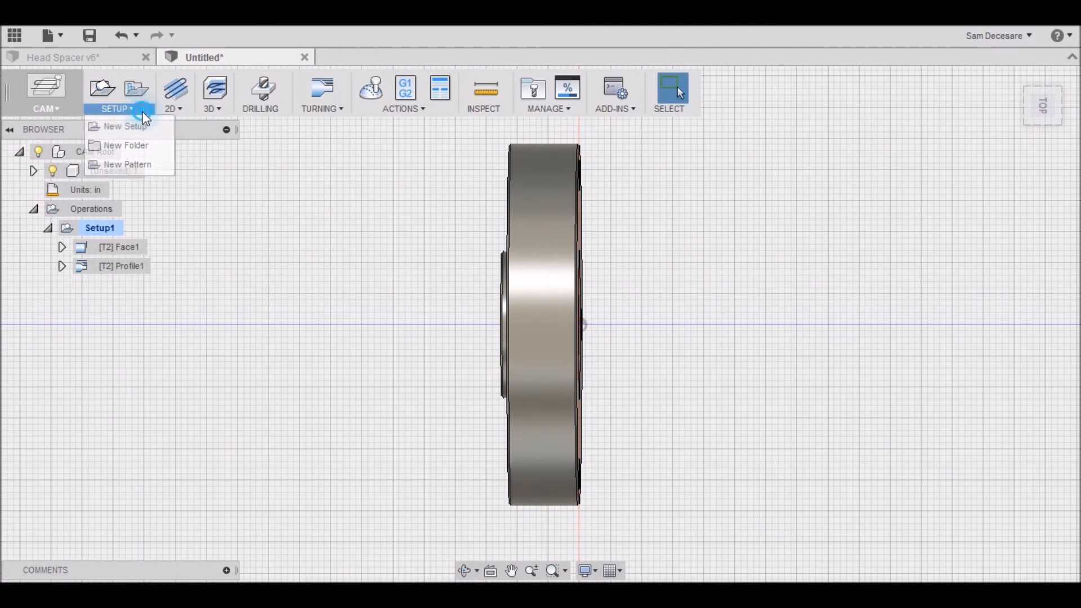
left_click(112, 125)
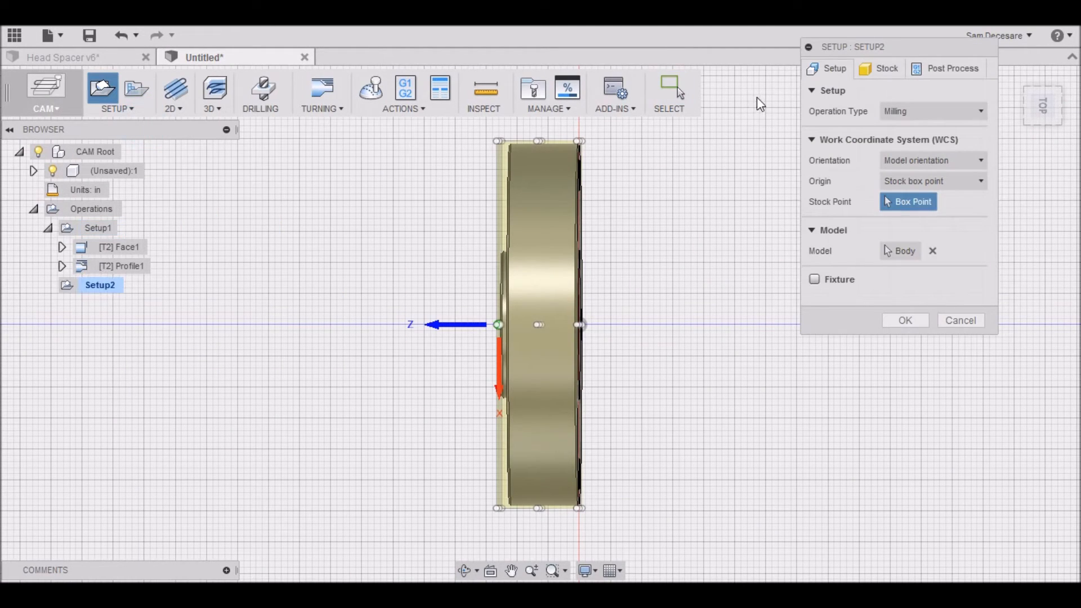
left_click(437, 326)
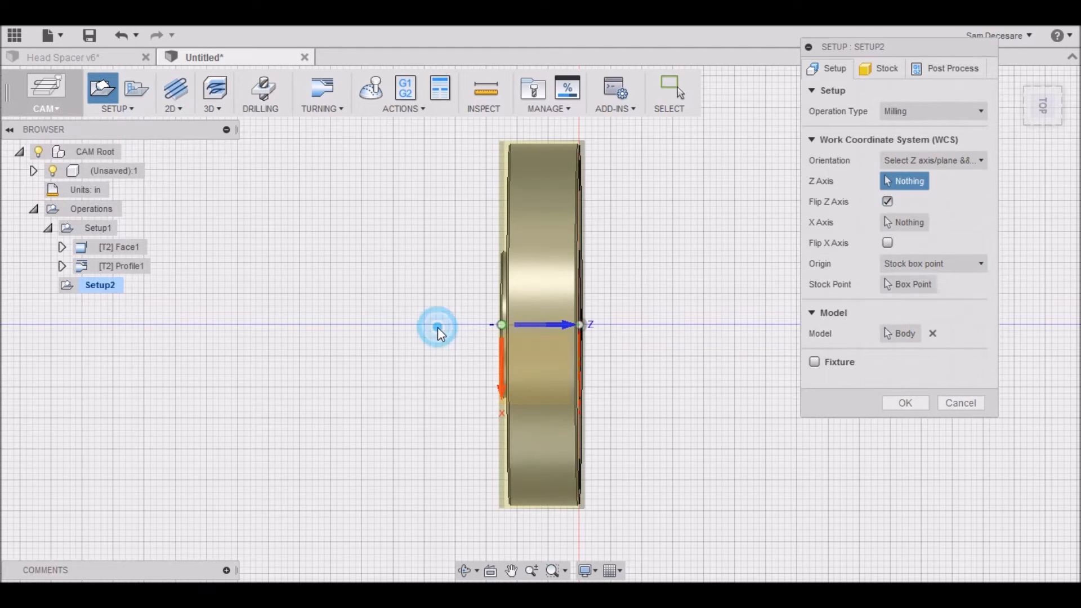
left_click(585, 326)
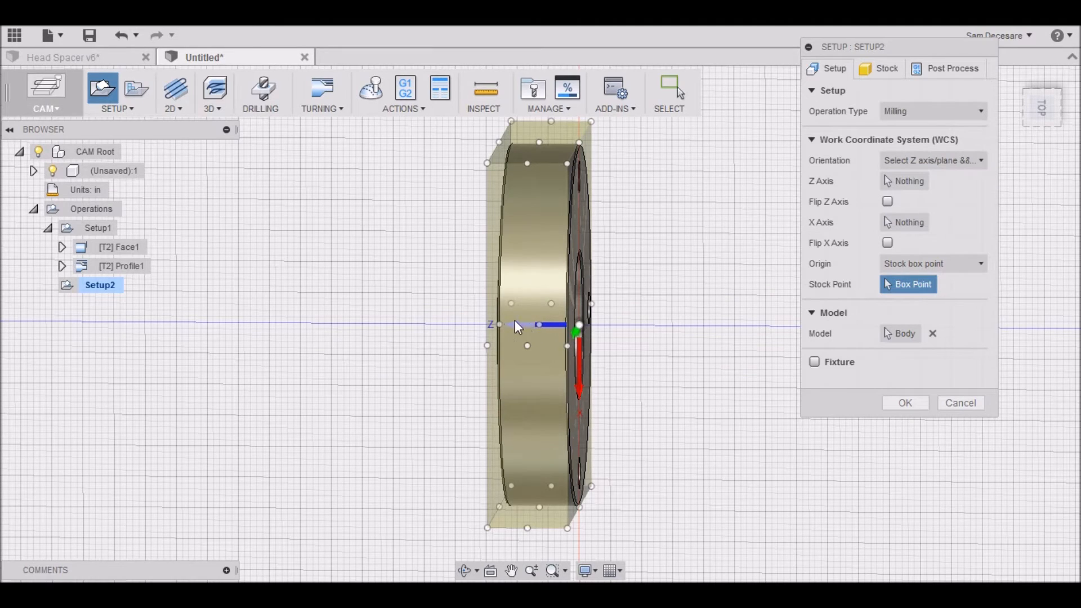
left_click(517, 325)
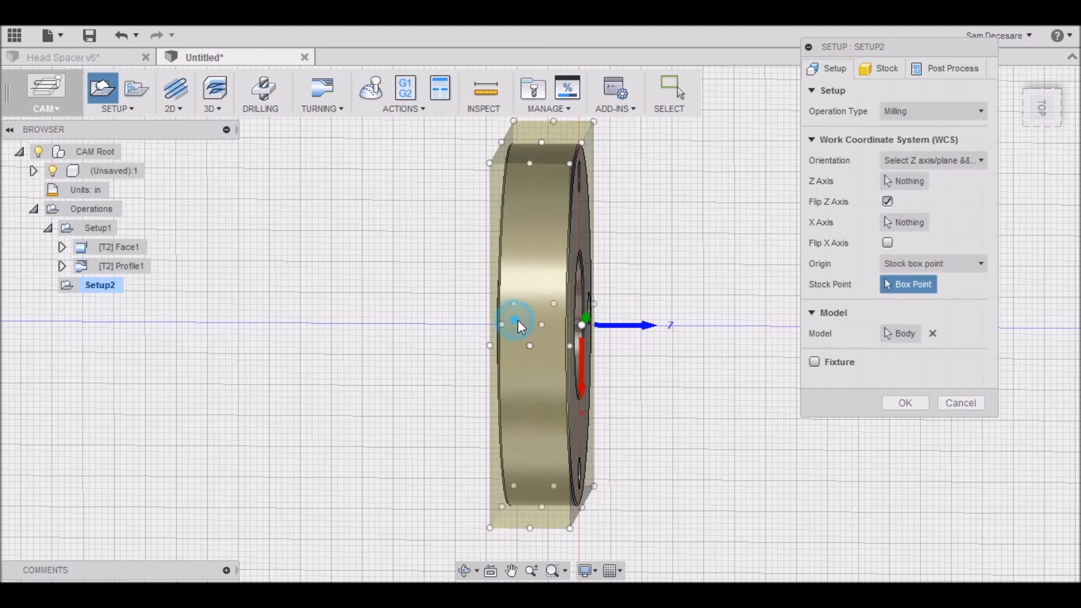
Set Setup2's operation type to Turning or mill/turn and enable Spun Profile for the model.
left_click(963, 112)
left_click(942, 147)
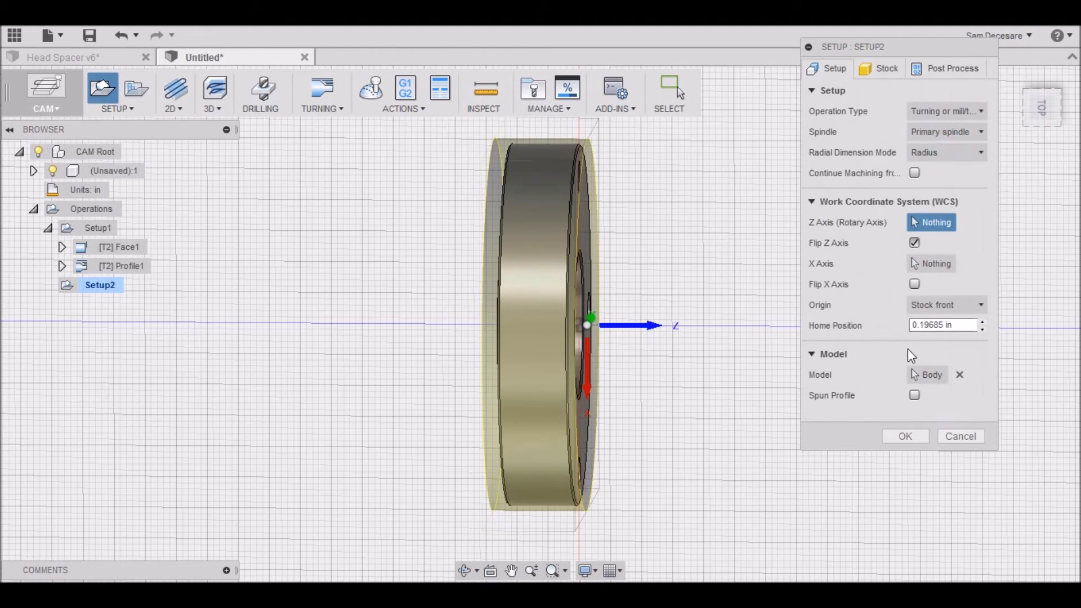
left_click(914, 395)
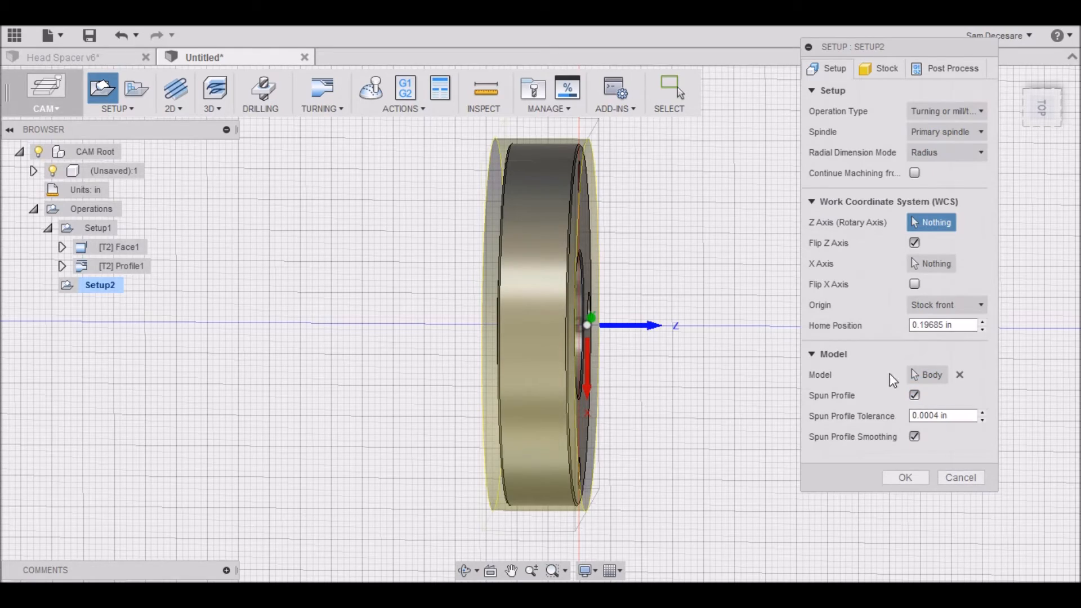
Shorten the length of Setup2's fixed size cylinder stock and accept the setup.
mouse_move(1042, 119)
left_mouse_down()
mouse_move(1014, 93)
mouse_move(1042, 110)
left_mouse_up()
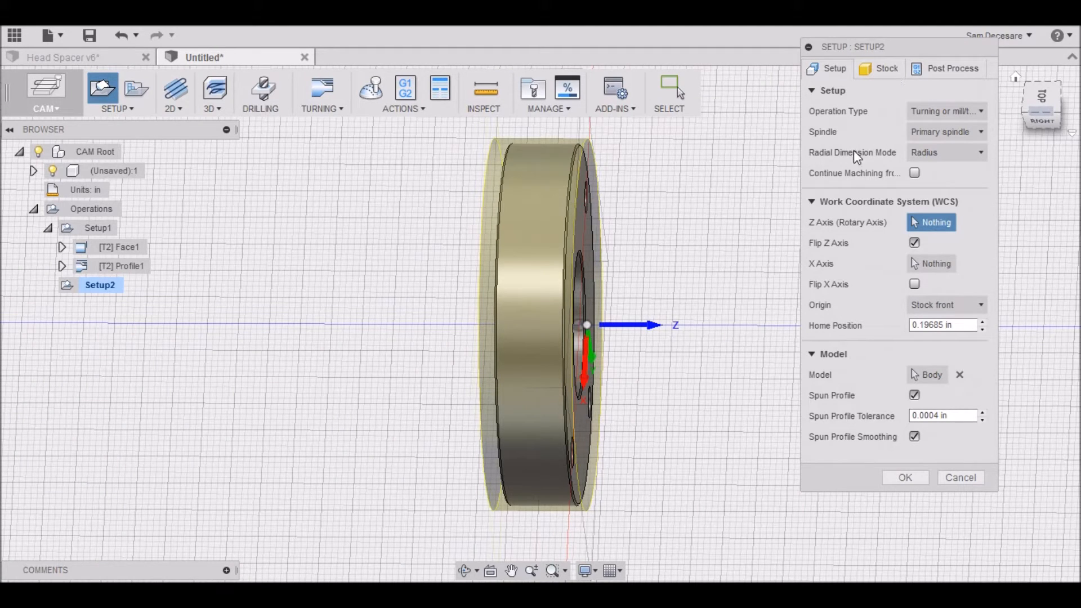
left_click(882, 73)
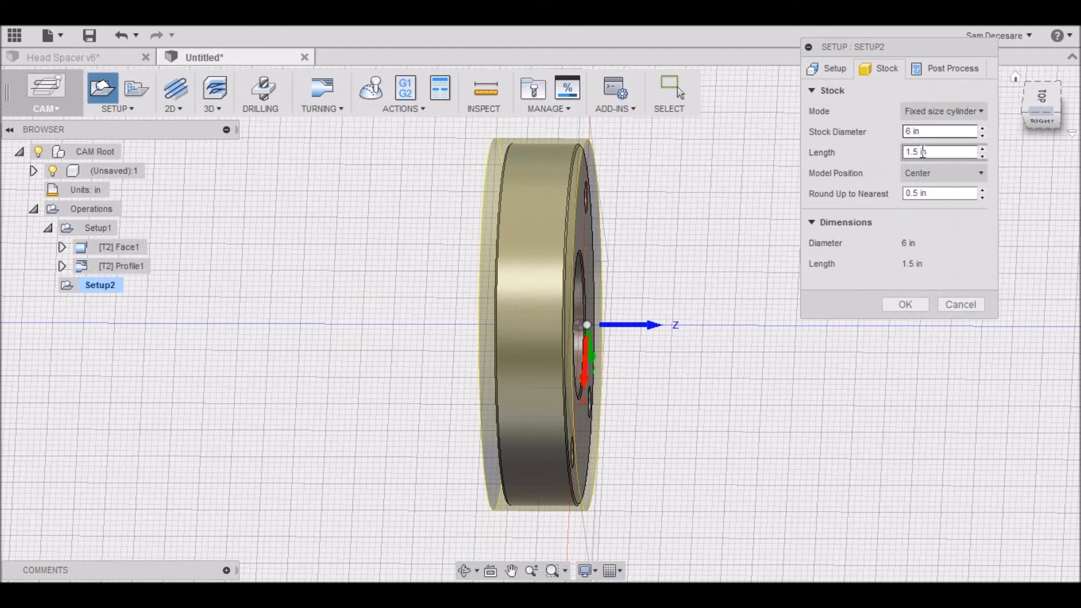
left_click_drag(918, 153, 913, 154)
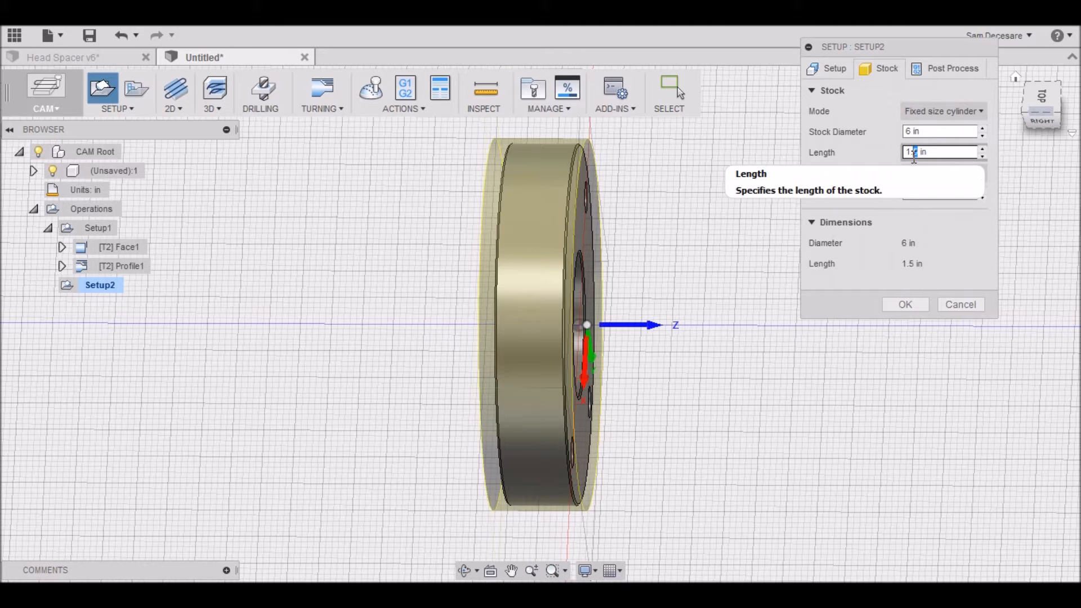
left_click(905, 305)
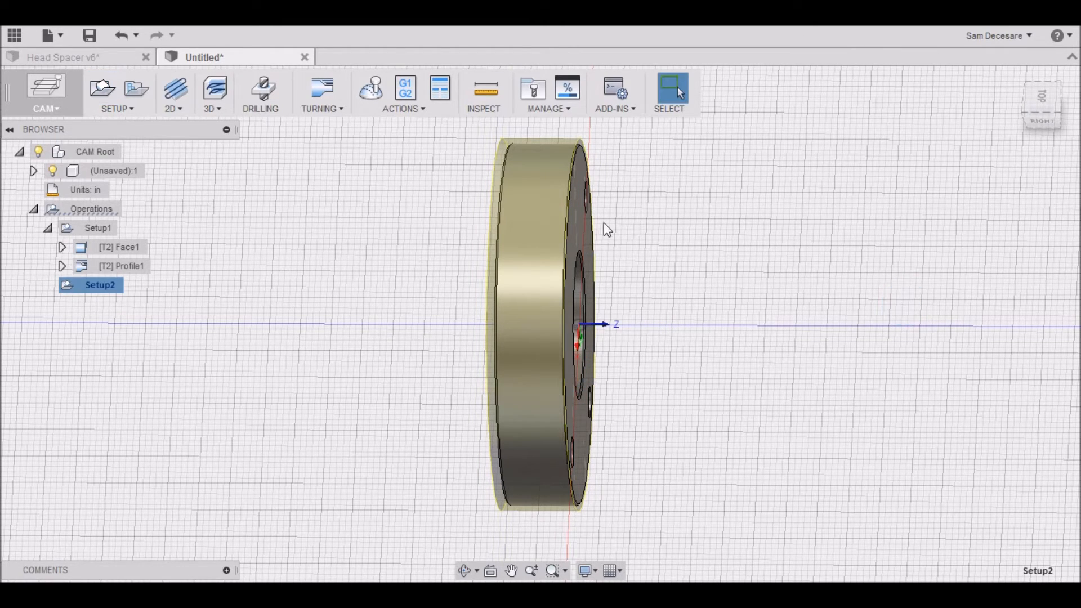
Add a Turning Face operation to Setup2 with tool #2 and its default settings, and generate its toolpath.
mouse_move(1042, 99)
left_mouse_down()
mouse_move(1060, 95)
mouse_move(1015, 87)
mouse_move(1080, 95)
mouse_move(1033, 94)
left_mouse_up()
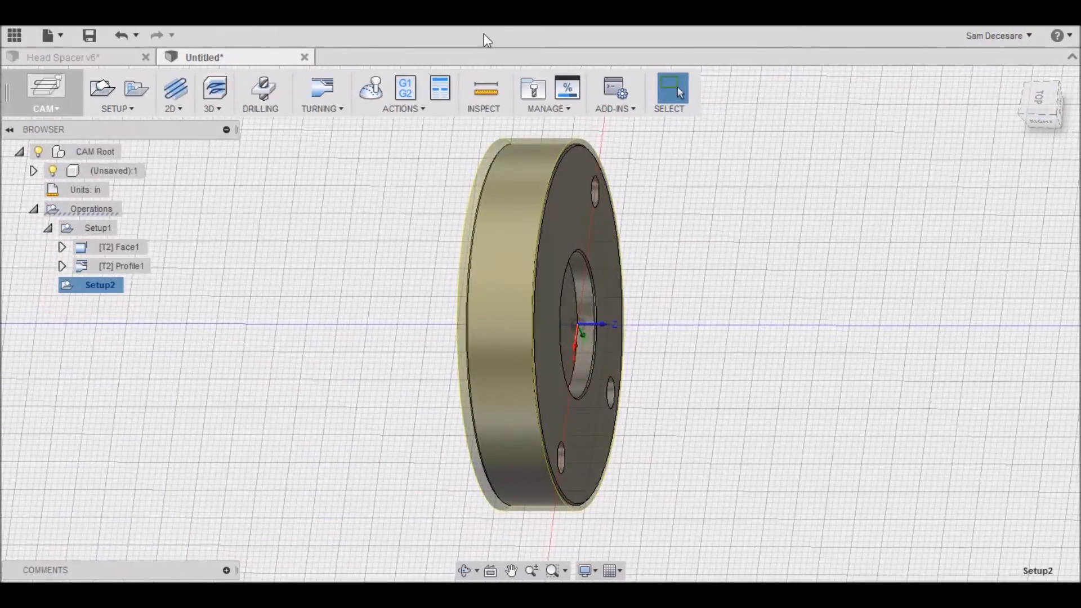
left_click(341, 108)
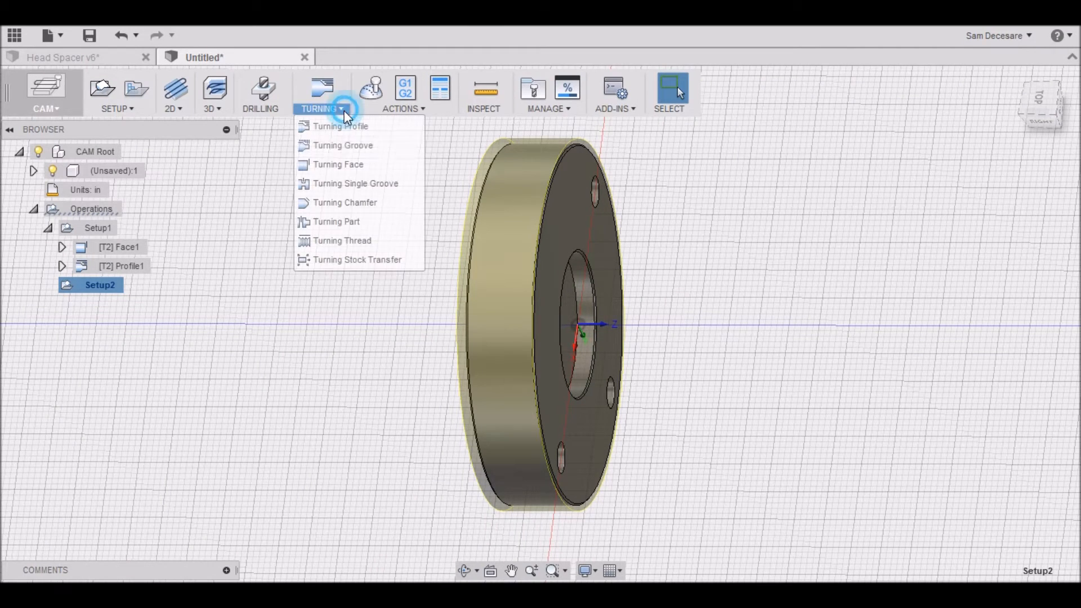
left_click(325, 170)
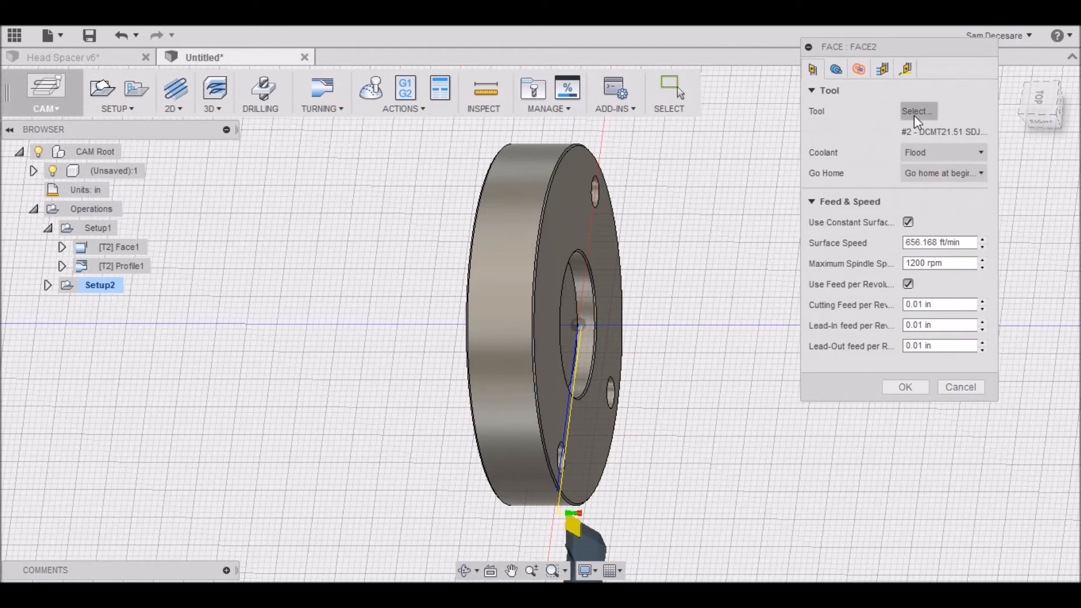
left_click(891, 383)
Inspect the Face2 toolpath across the recessed side, simulate it, and exit the simulation.
scroll(633, 447, "up", 3)
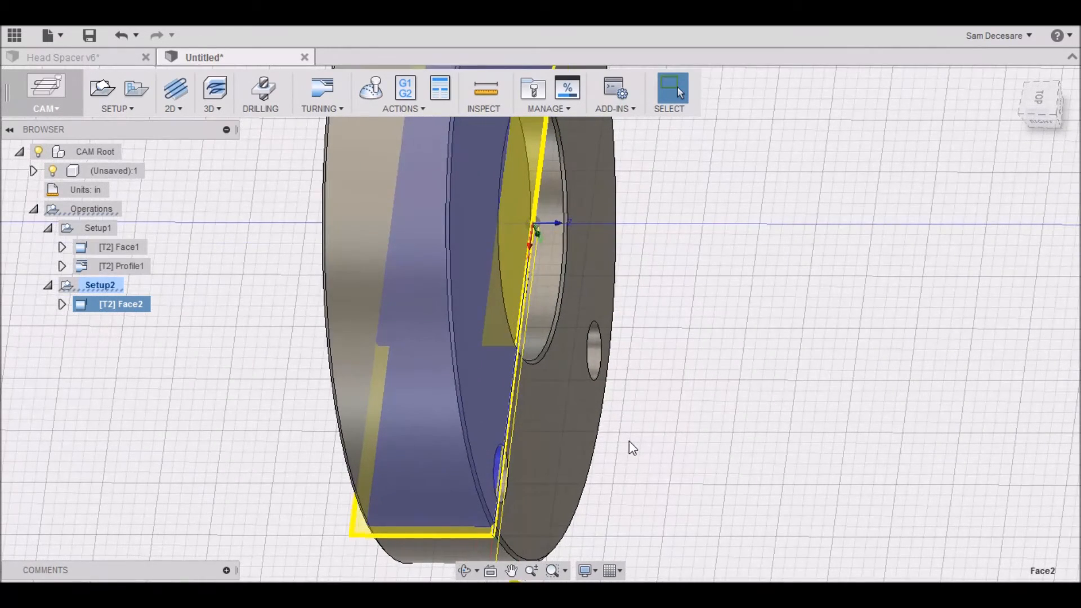
scroll(628, 442, "down", 1)
scroll(627, 442, "down", 1)
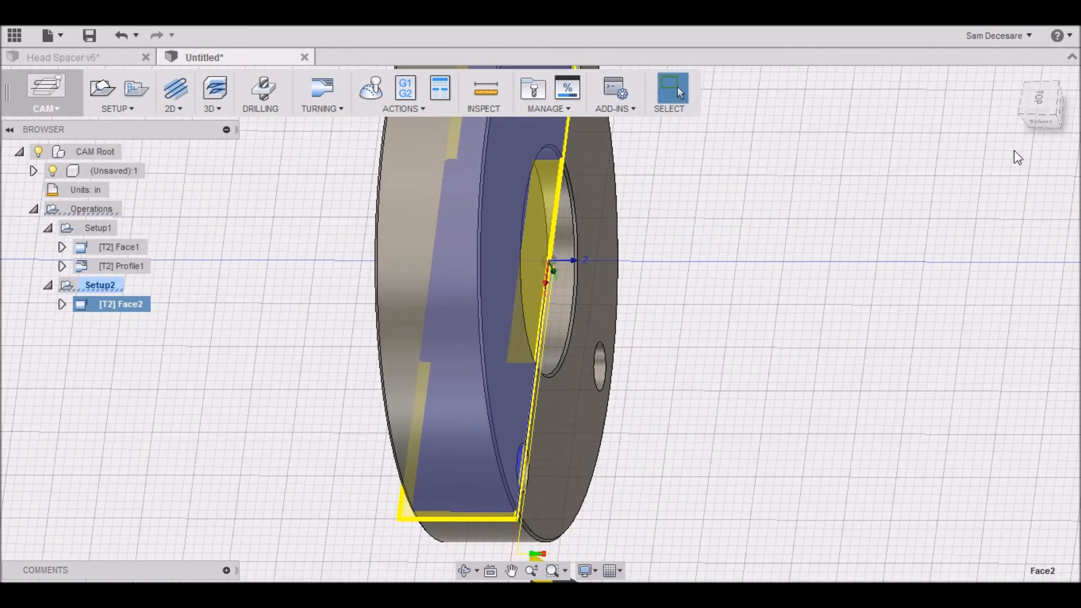
left_click(1029, 99)
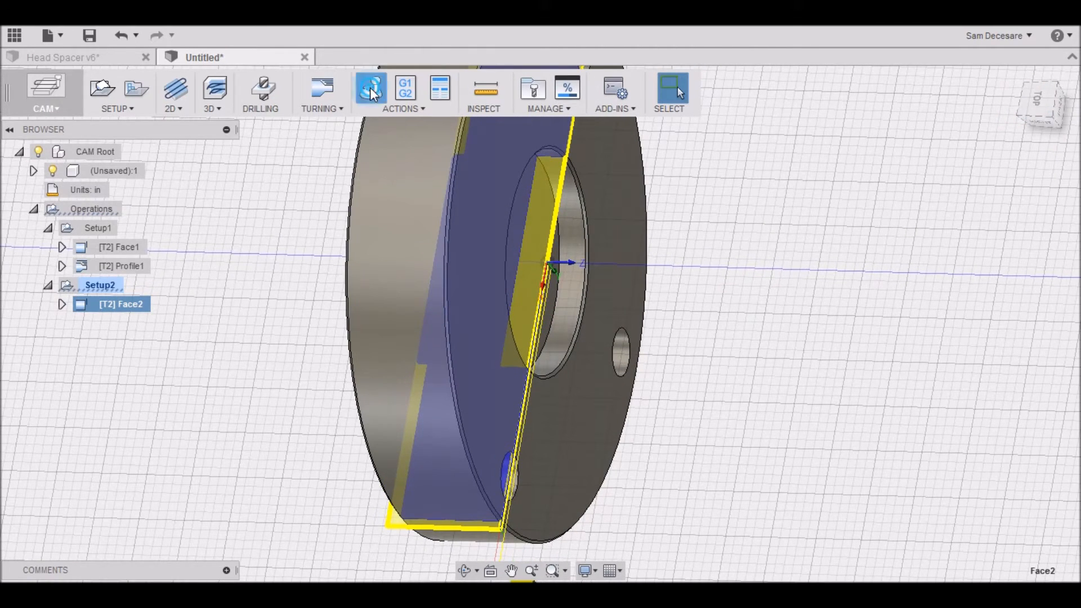
left_click(371, 93)
left_click(545, 508)
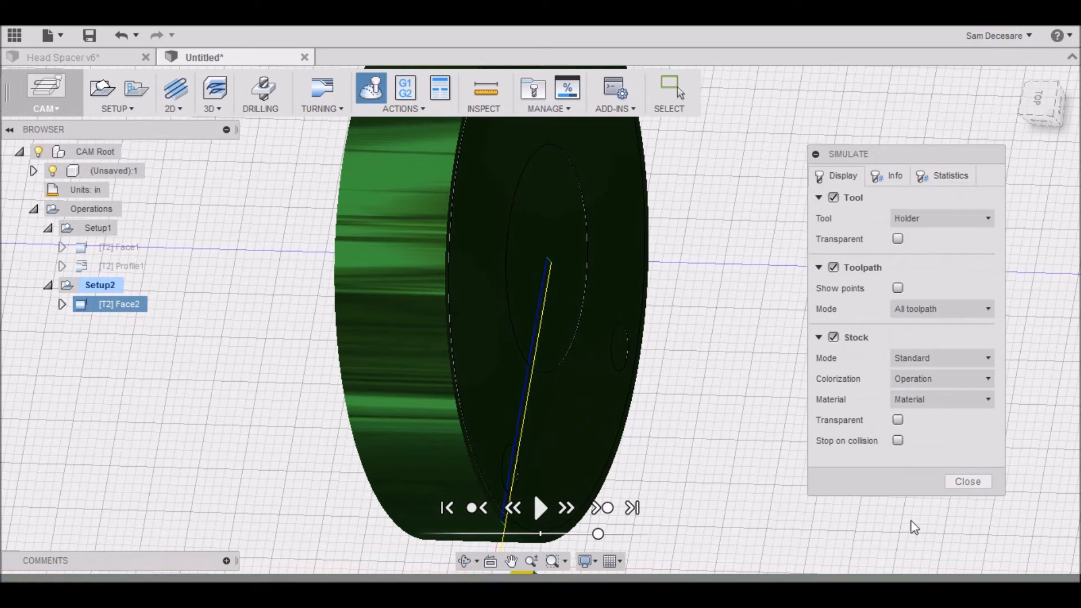
left_click(968, 482)
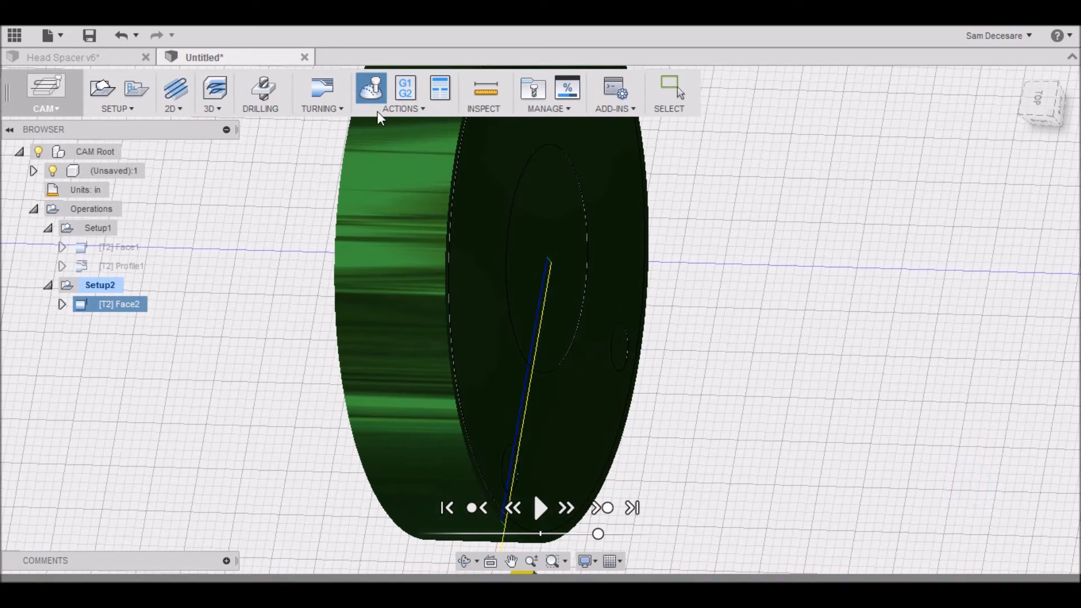
Add a Turning Profile operation to Setup2 and assign the boring tool 13 - CNMT1.2.5X0-DCLN-R from the Head Spacer v6 tools.
left_click(332, 111)
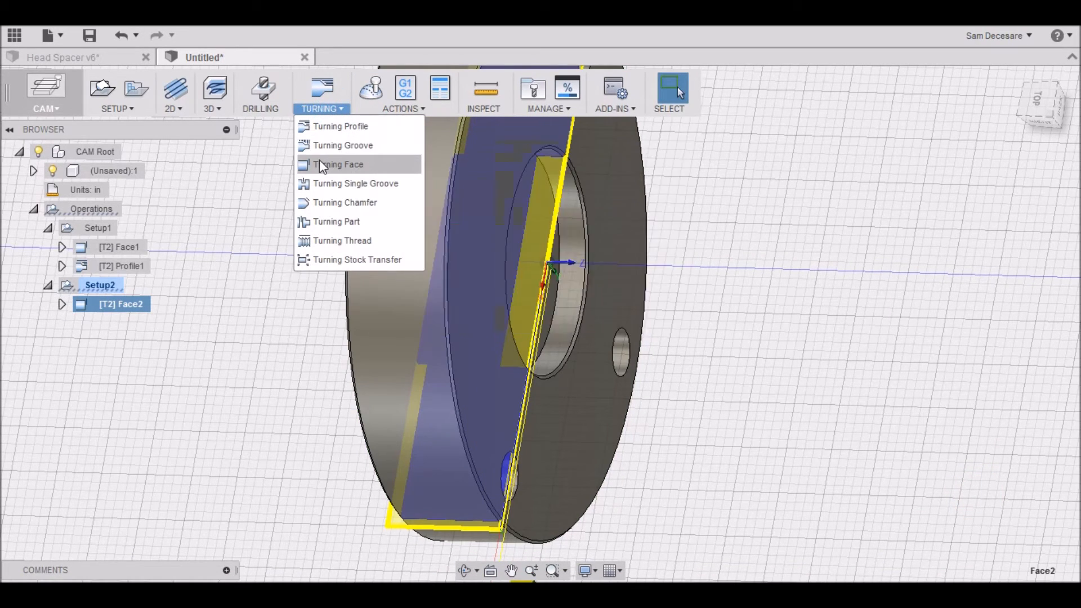
left_click(330, 122)
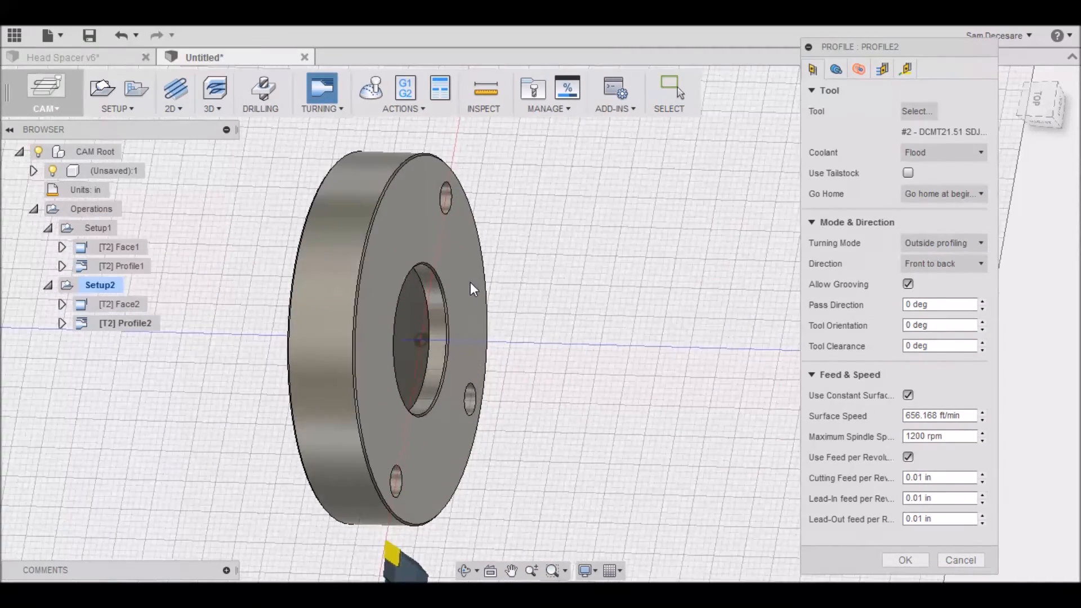
left_click(924, 107)
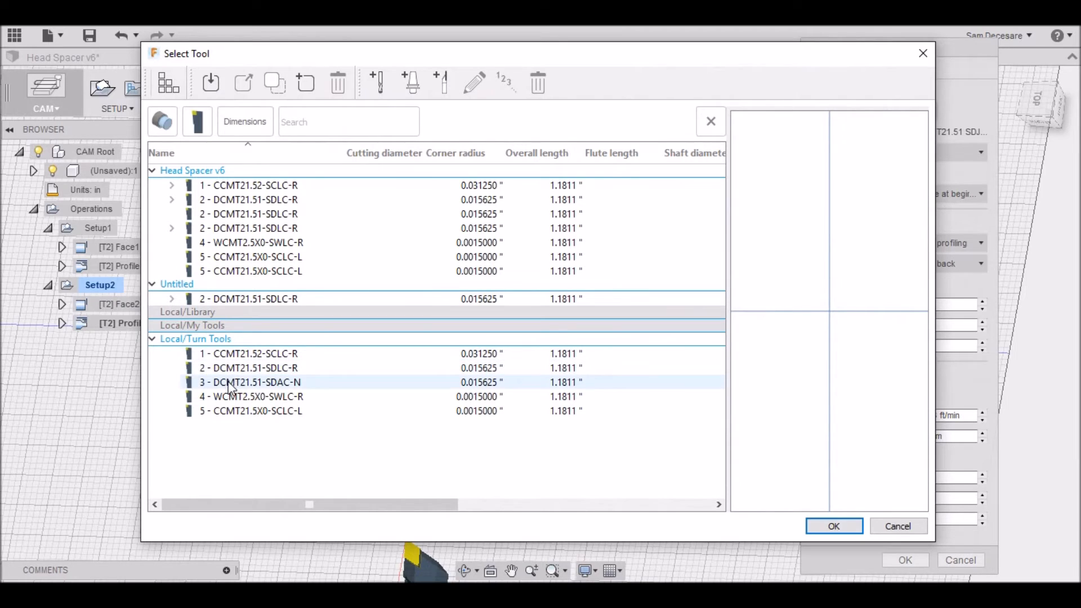
left_click(167, 121)
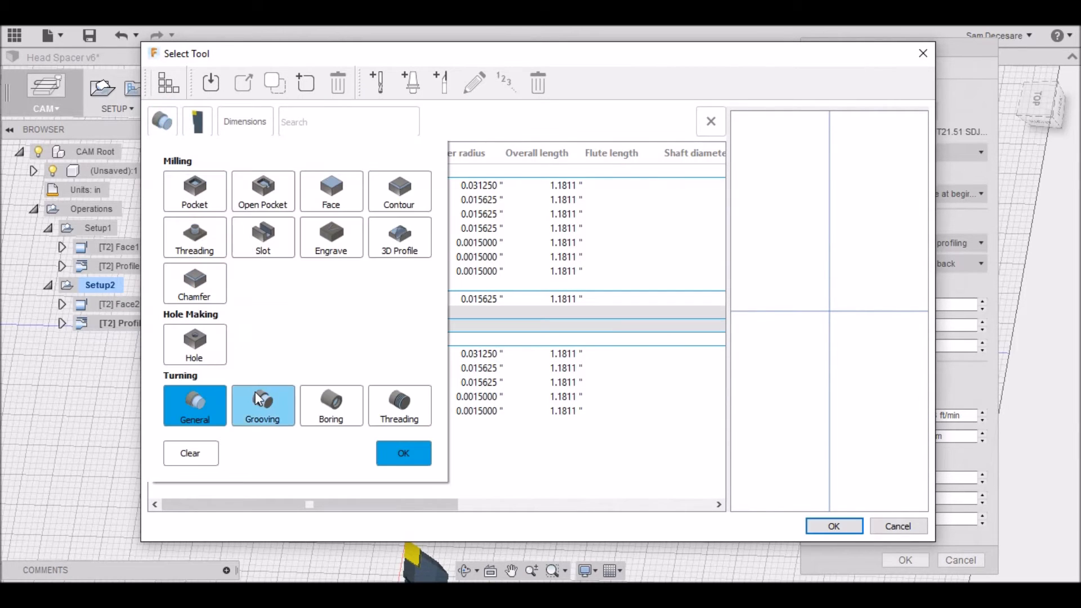
left_click(332, 415)
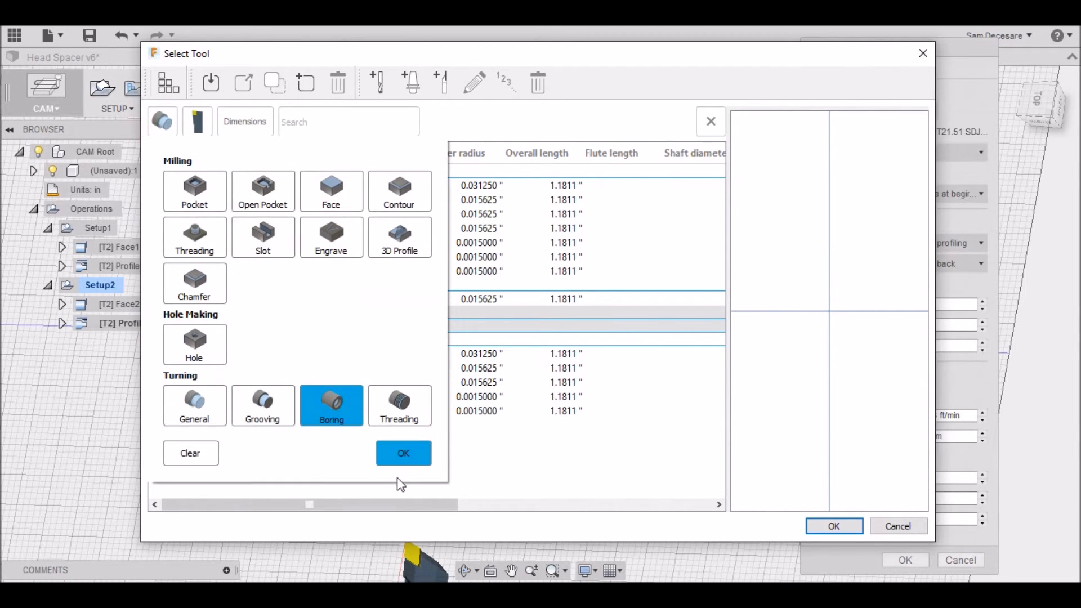
left_click(403, 451)
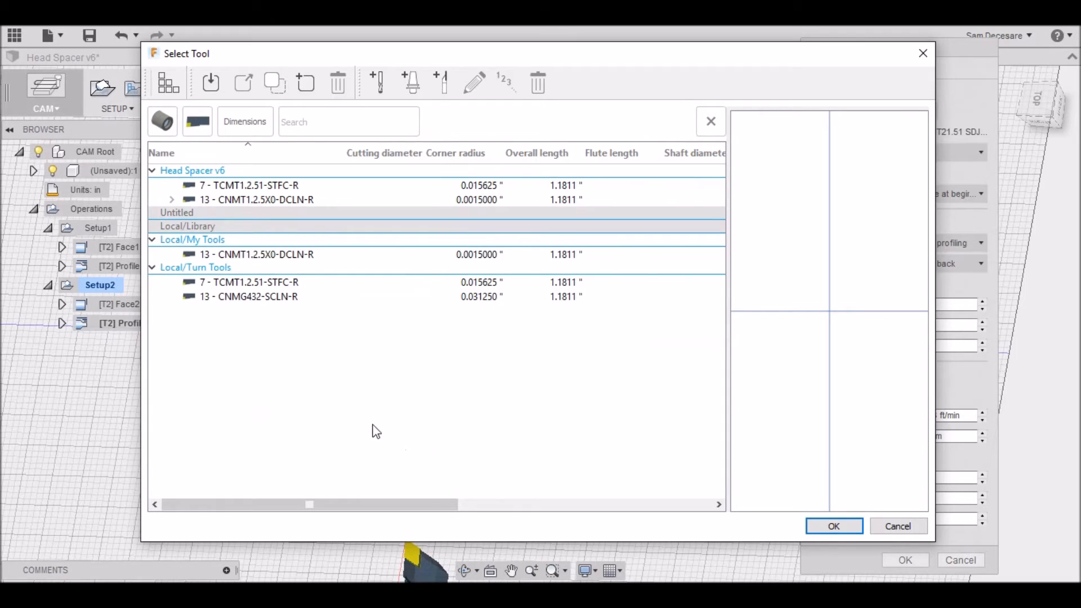
left_click(245, 202)
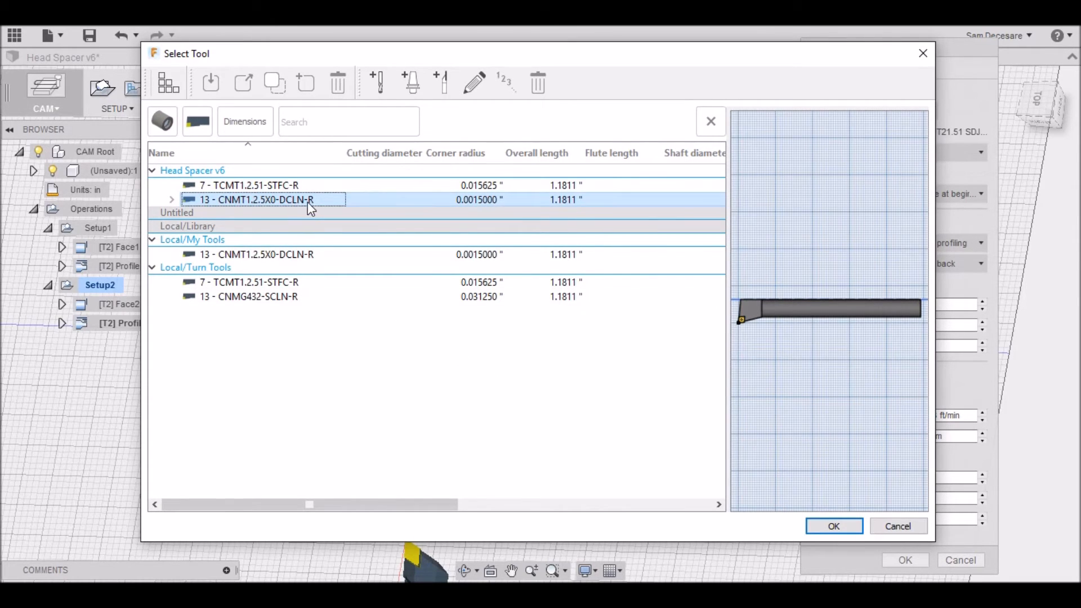
left_click(826, 527)
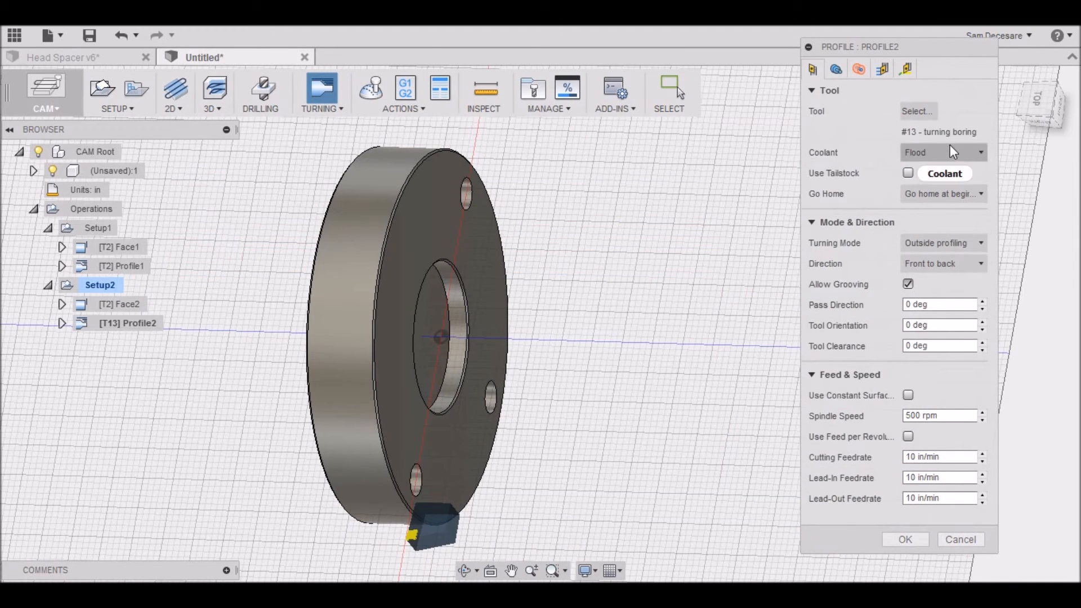
Enable constant surface speed and feed per revolution for Profile2, set the maximum spindle speed to 1200 rpm, and accept the operation.
left_click(910, 325)
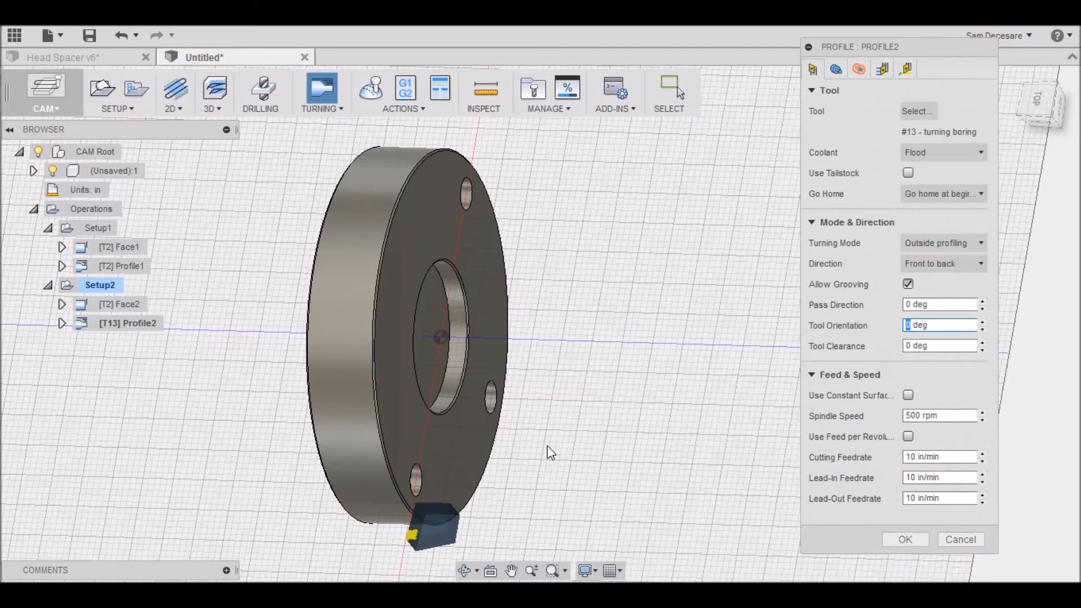
scroll(555, 350, "down", 3)
scroll(489, 471, "up", 5)
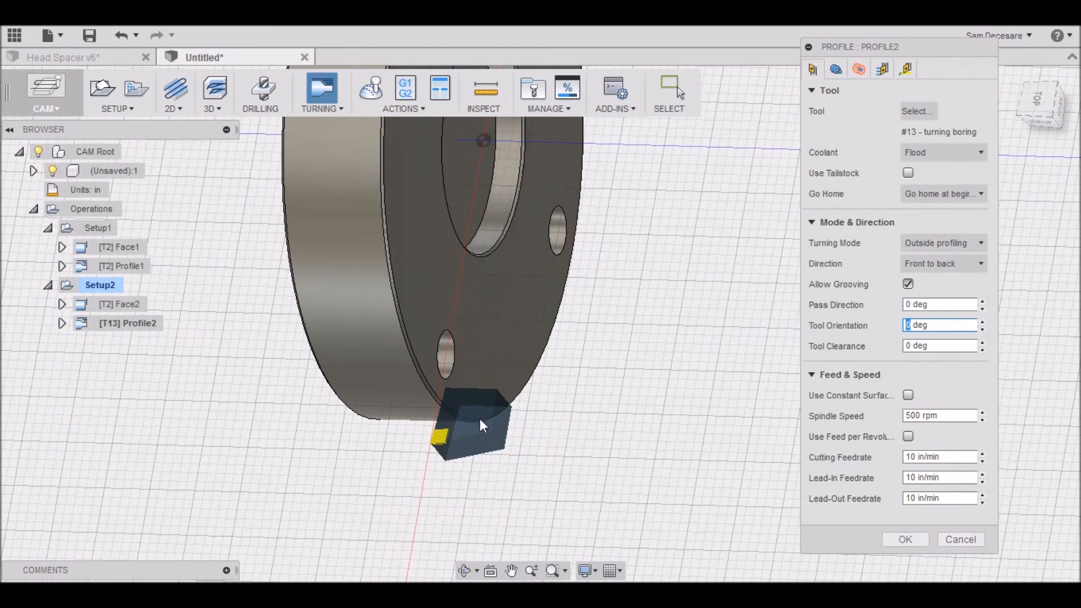
scroll(545, 382, "down", 2)
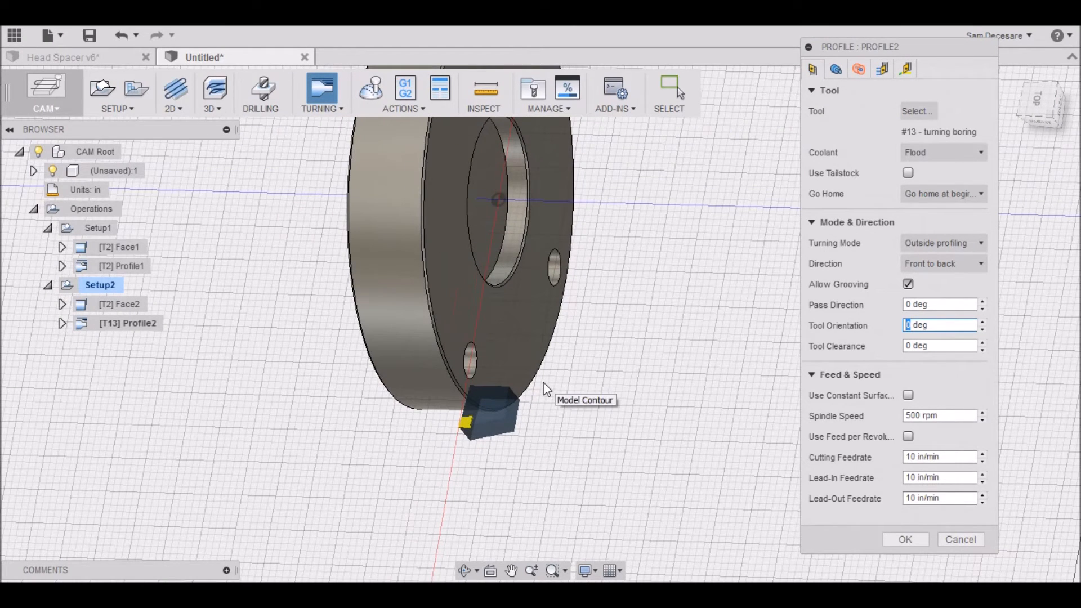
scroll(550, 393, "down", 1)
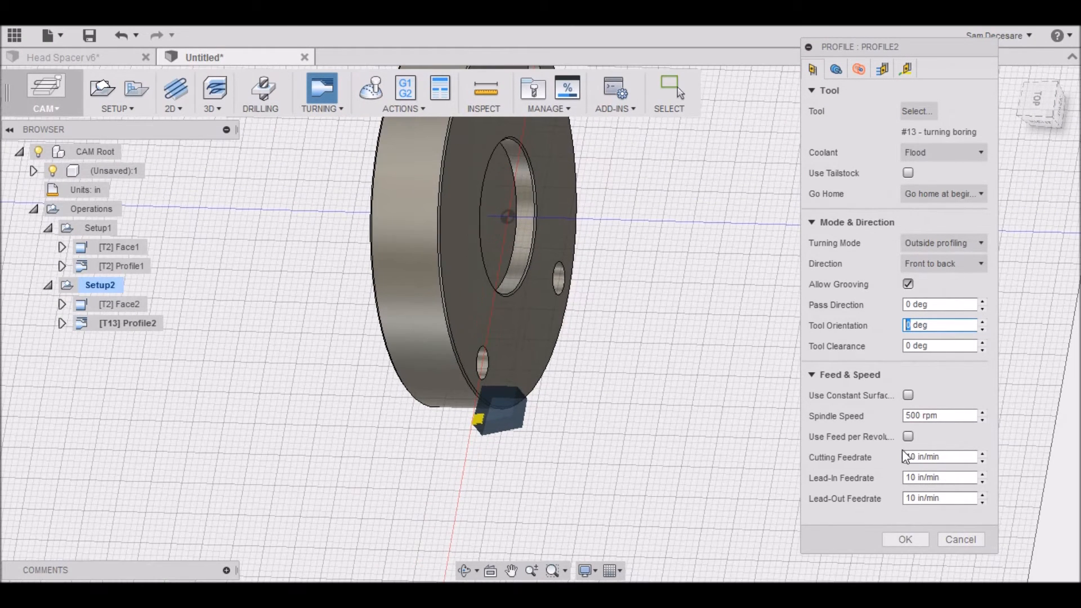
left_click(908, 437)
left_click(908, 395)
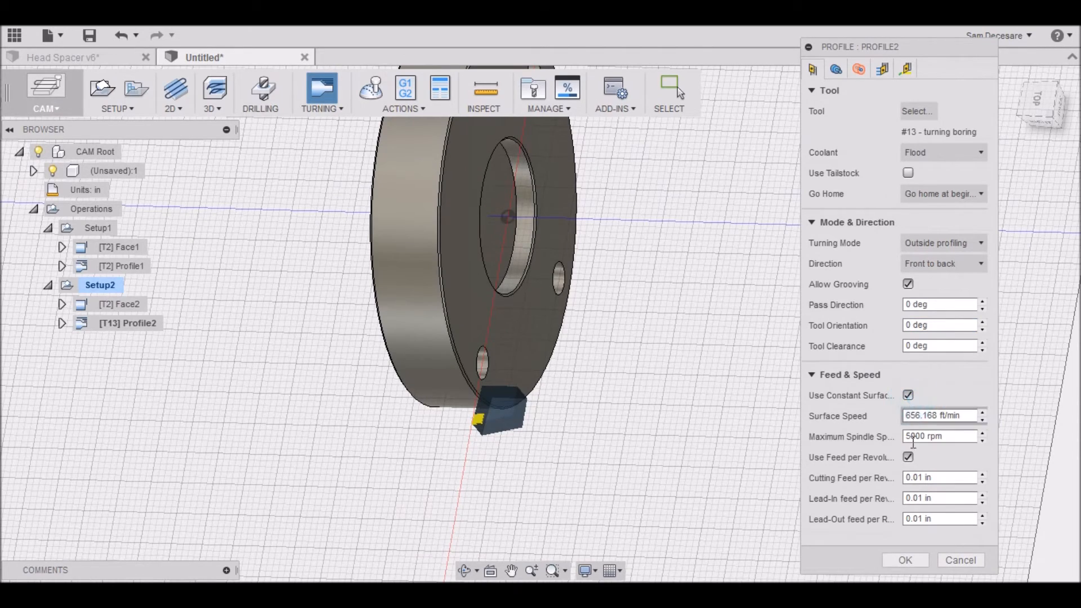
scroll(721, 390, "down", 3)
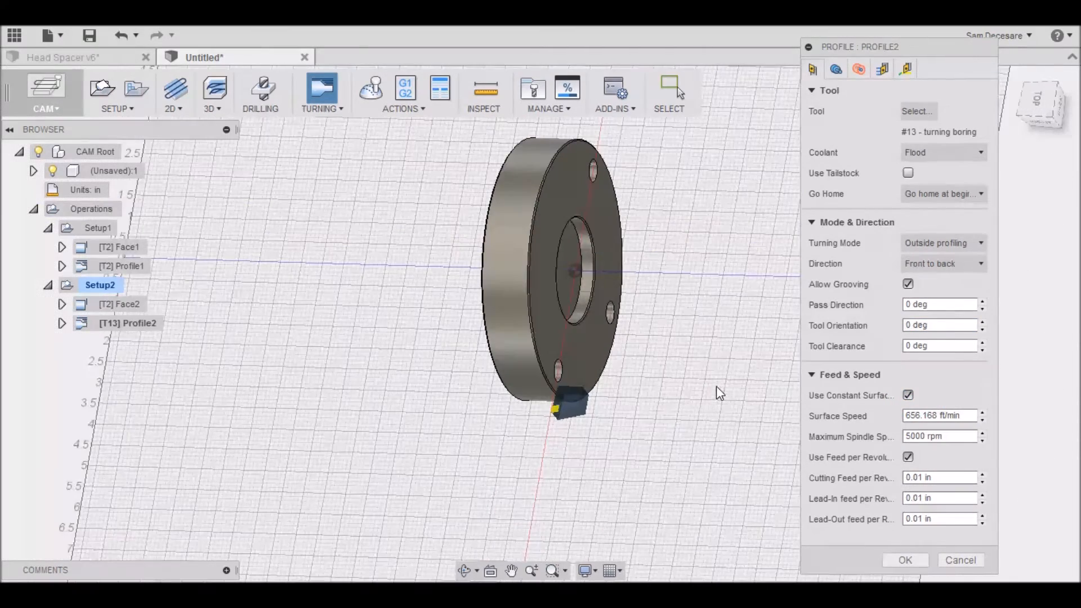
scroll(723, 393, "up", 2)
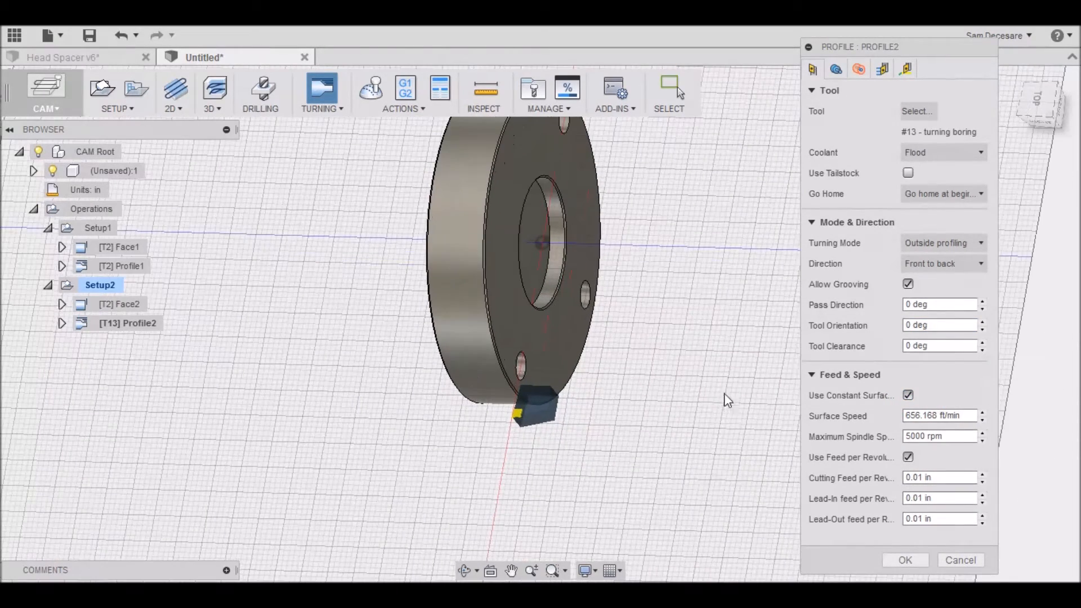
double_click(926, 436)
type("12")
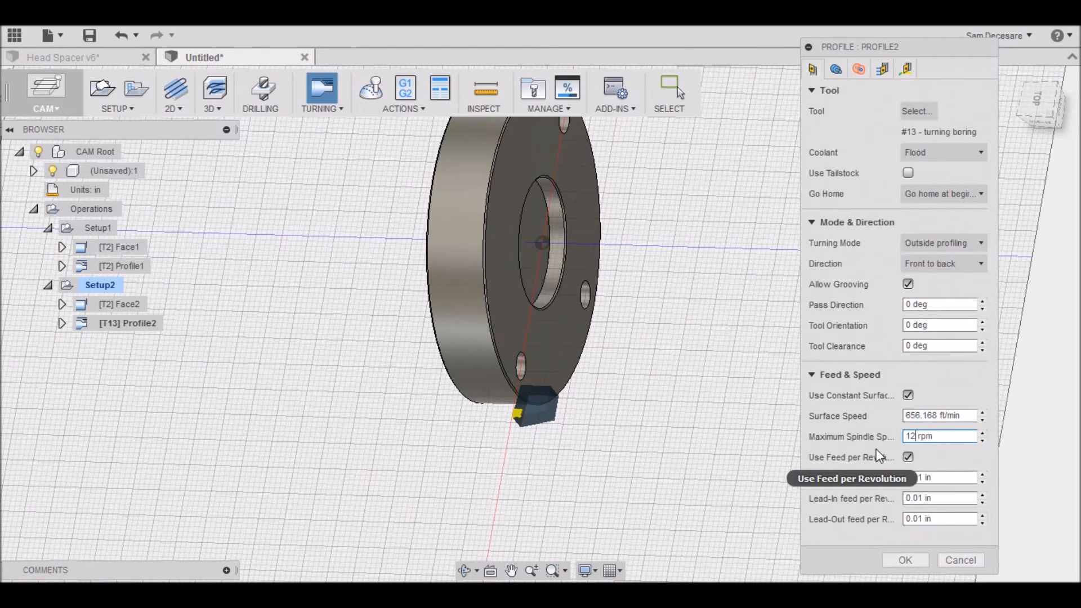
key("Return")
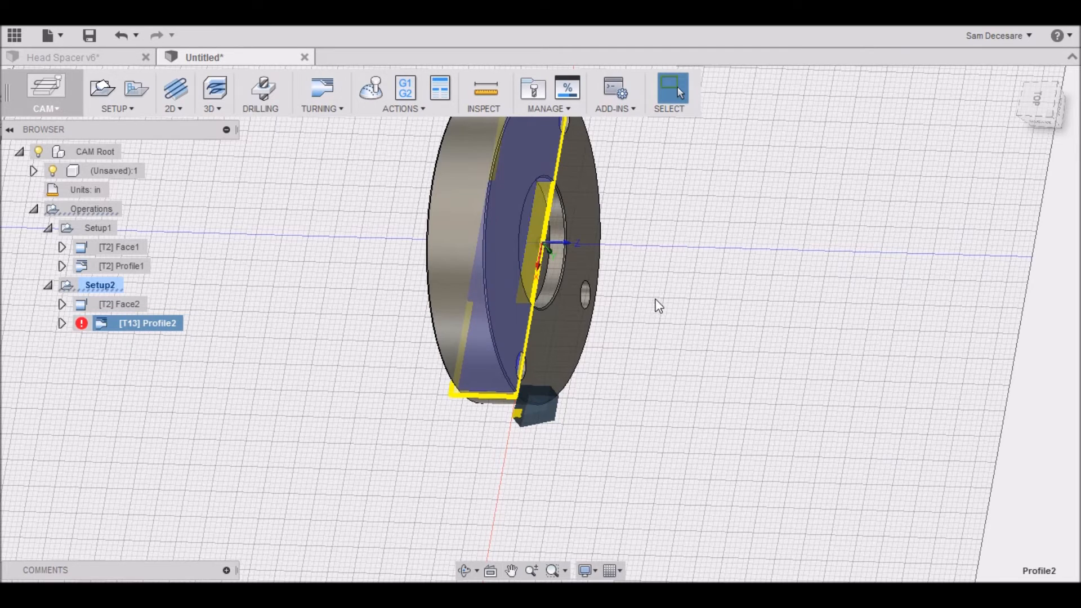
Edit Profile2 and enable Confinement, selecting the central recess's side wall, floor and narrow chamfer face as its limits.
right_click(158, 331)
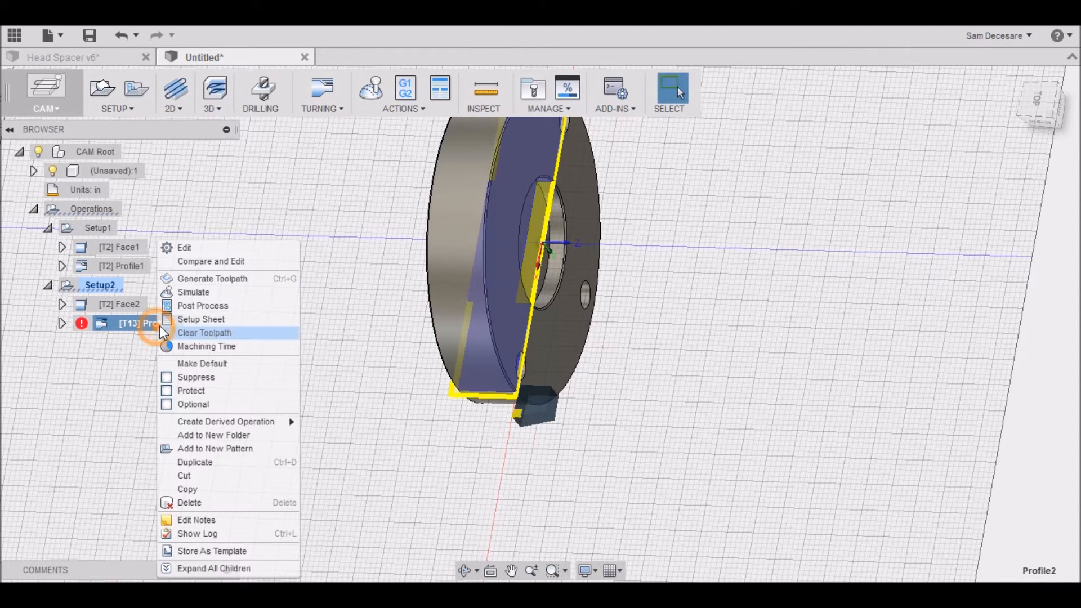
left_click(191, 248)
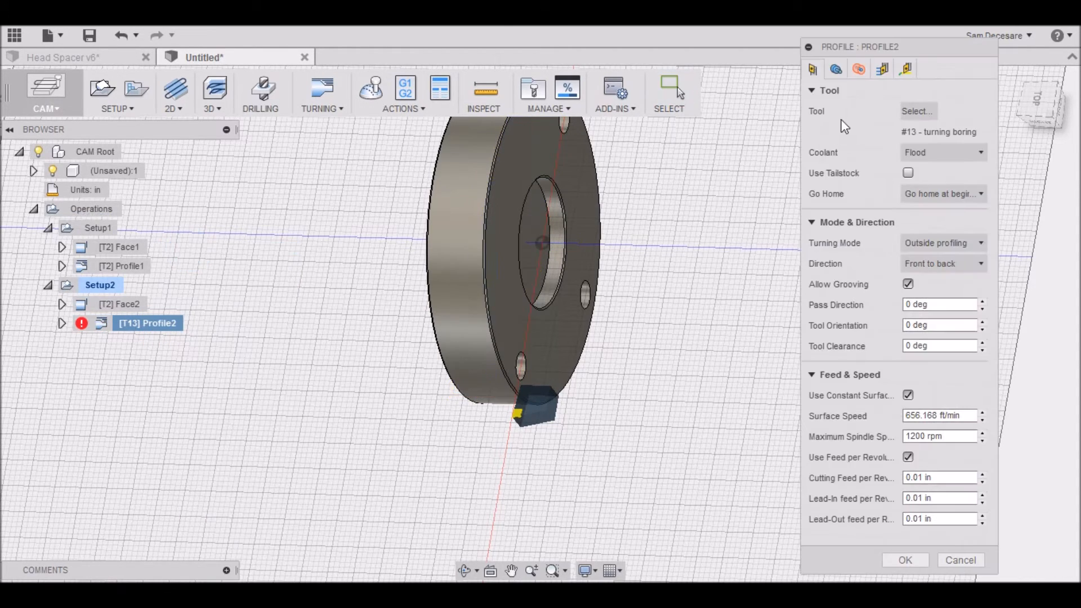
left_click(836, 69)
scroll(554, 237, "up", 5)
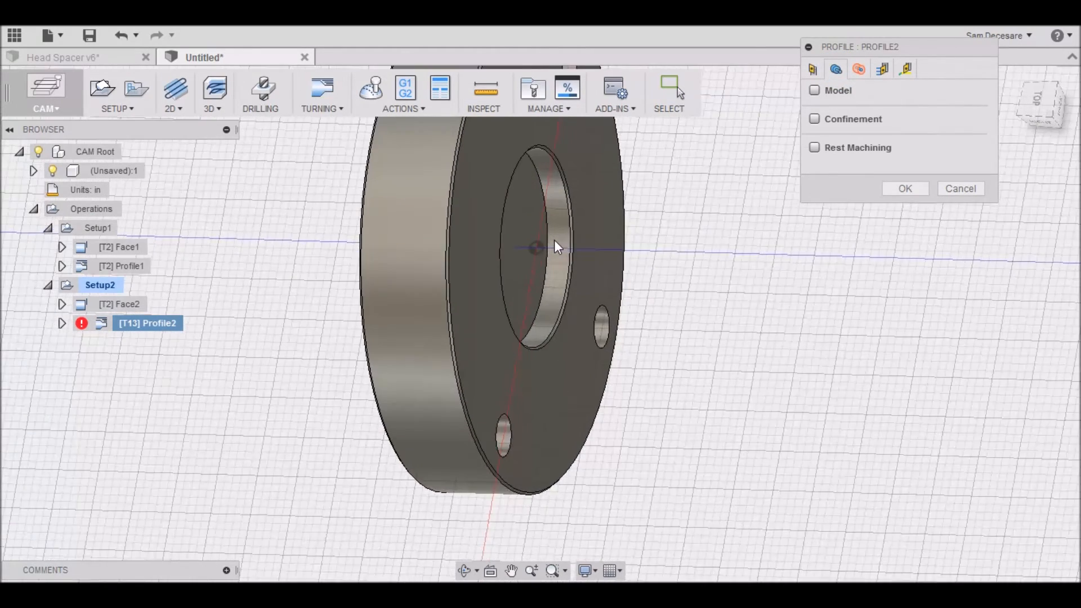
left_click(815, 119)
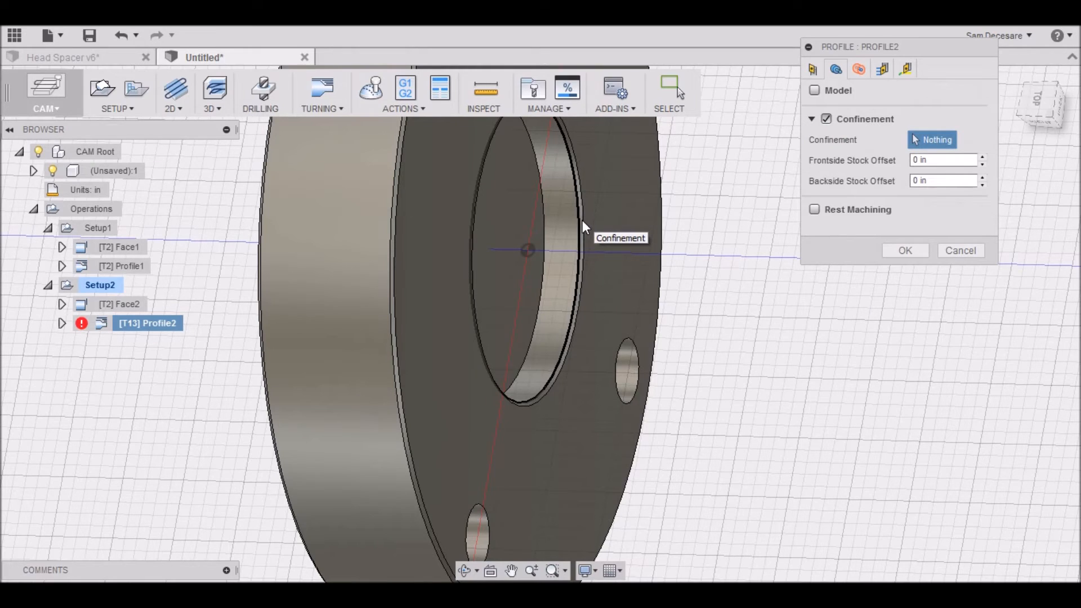
left_click(575, 240)
scroll(546, 244, "up", 5)
left_click(505, 243)
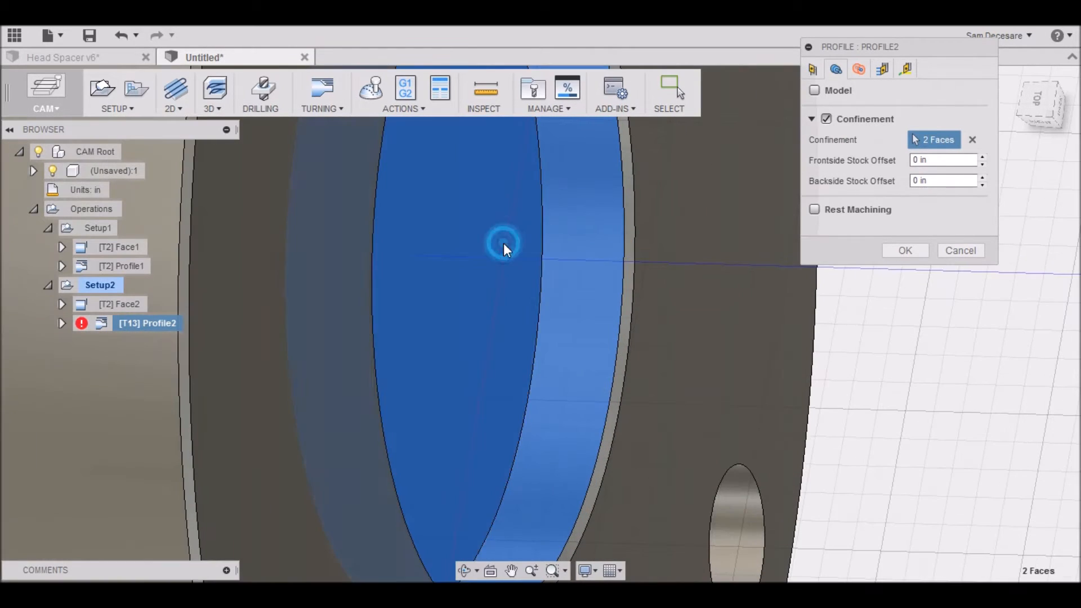
left_click(629, 264)
scroll(526, 293, "down", 5)
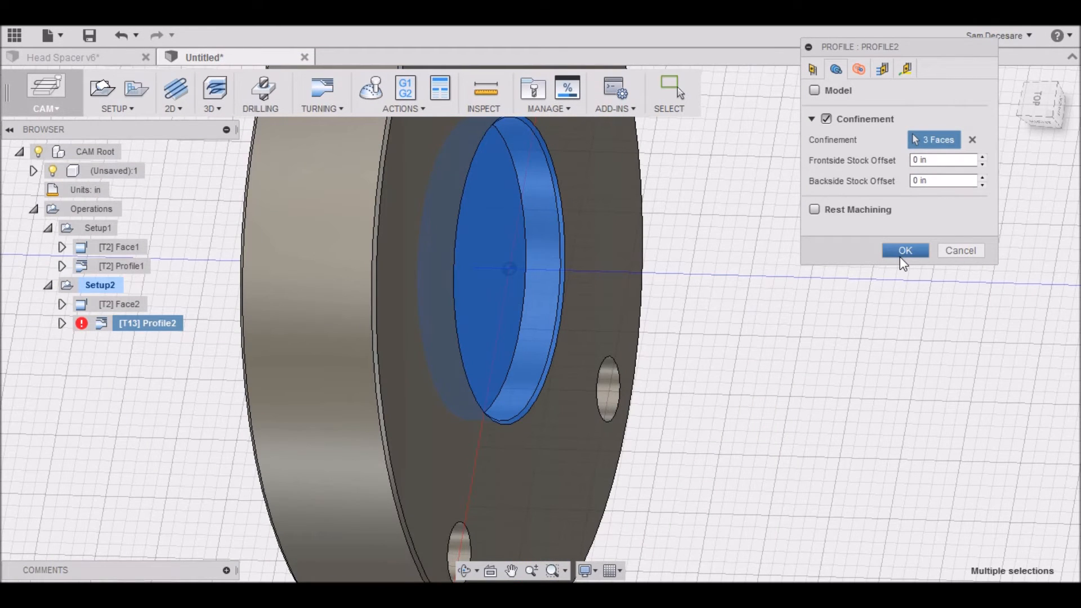
Set Profile2's finishing stepover to 0.01 in, finish feedrate to 0.005 in and maximum roughing stepdown to 0.01 in, and accept the operation.
left_click(882, 69)
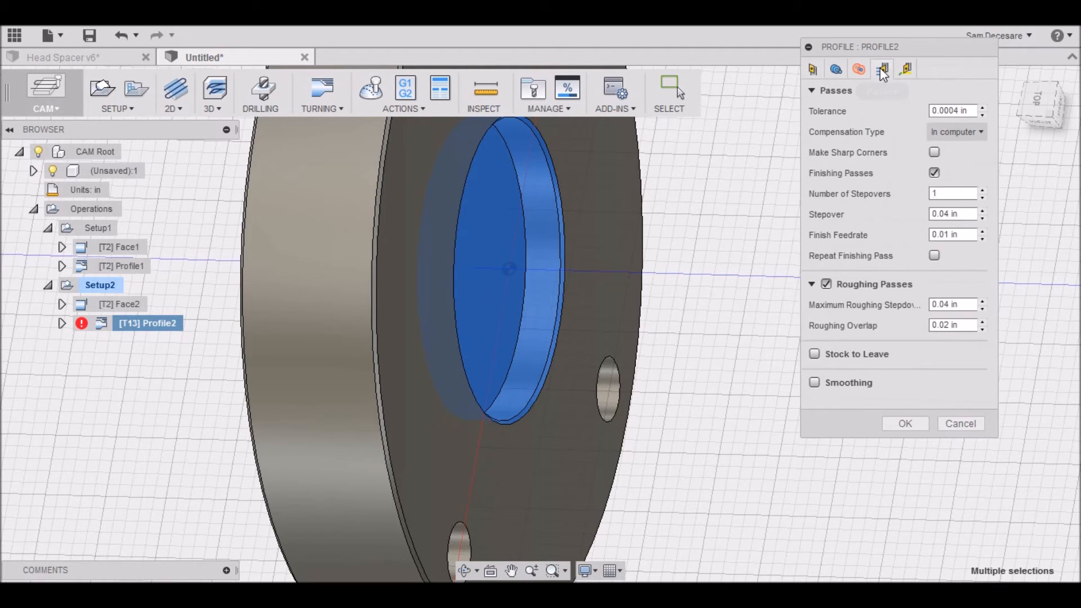
double_click(951, 215)
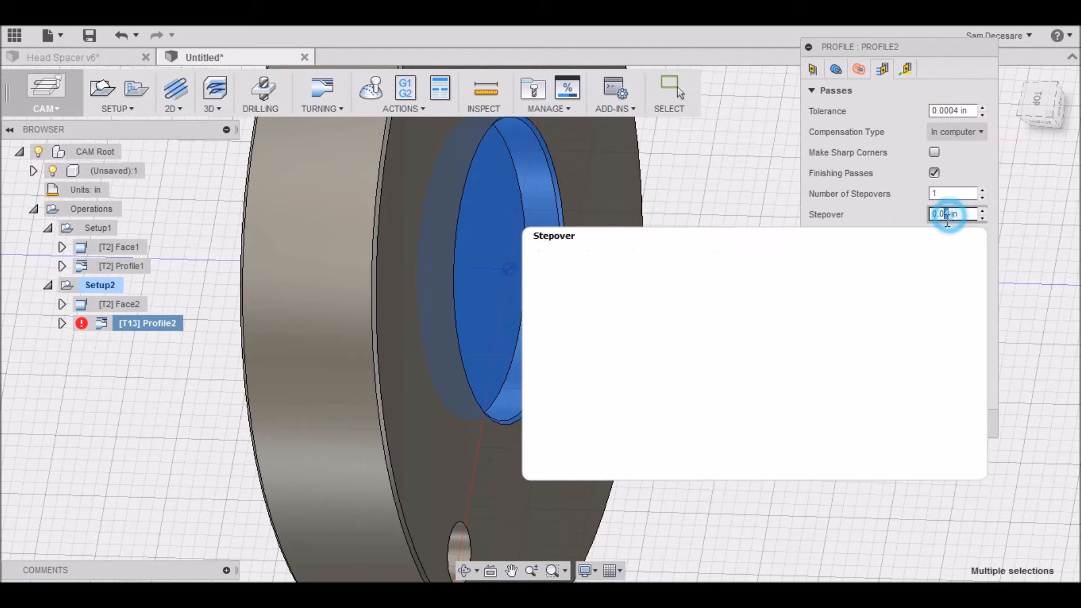
type("01")
left_click_drag(950, 235, 946, 239)
type("05")
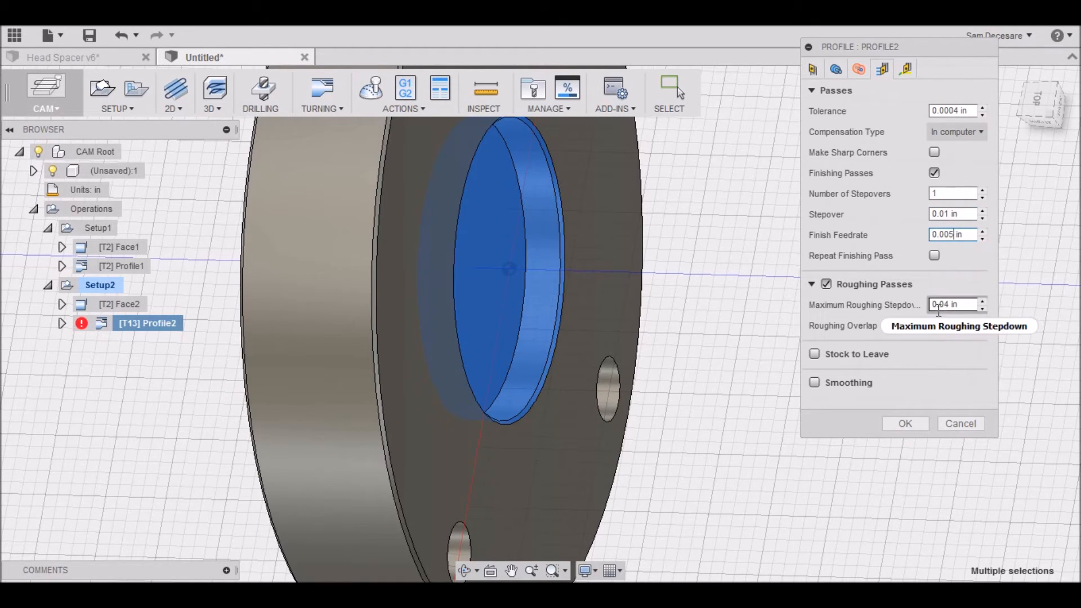
left_click_drag(950, 304, 945, 305)
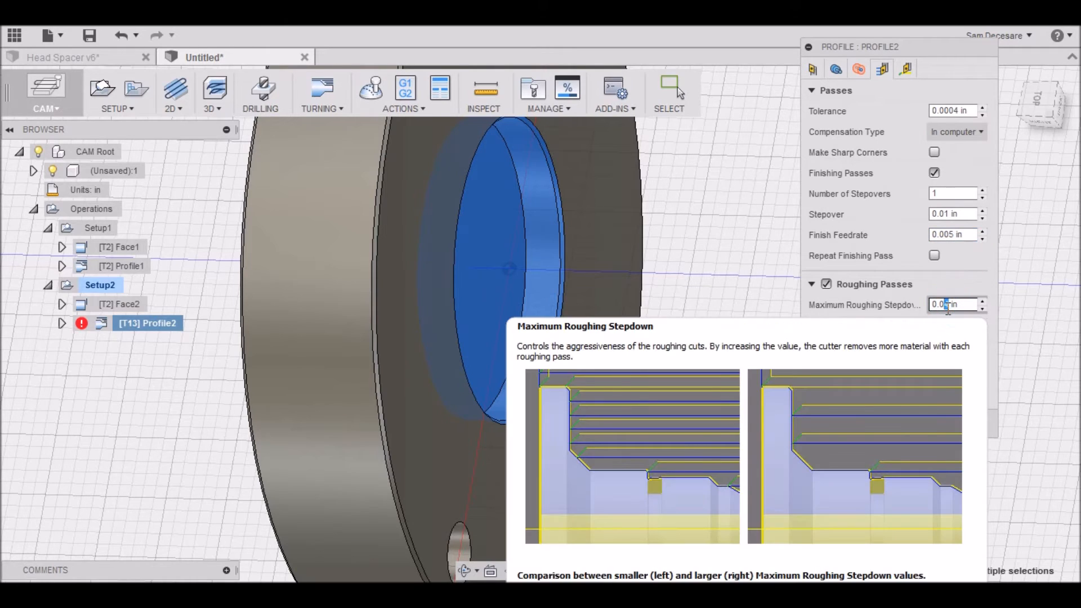
type("1")
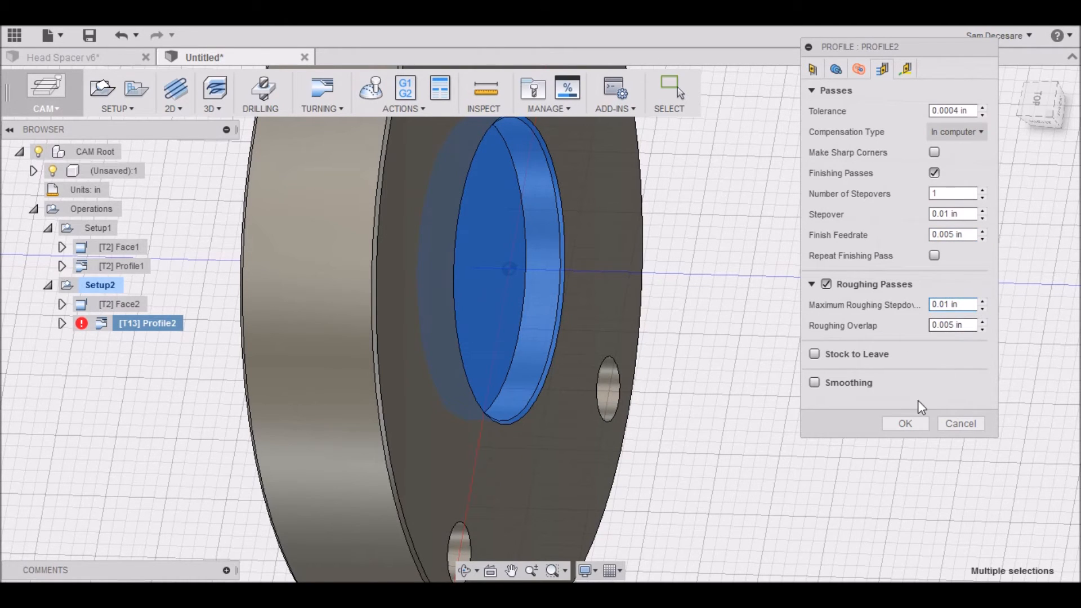
left_click(916, 426)
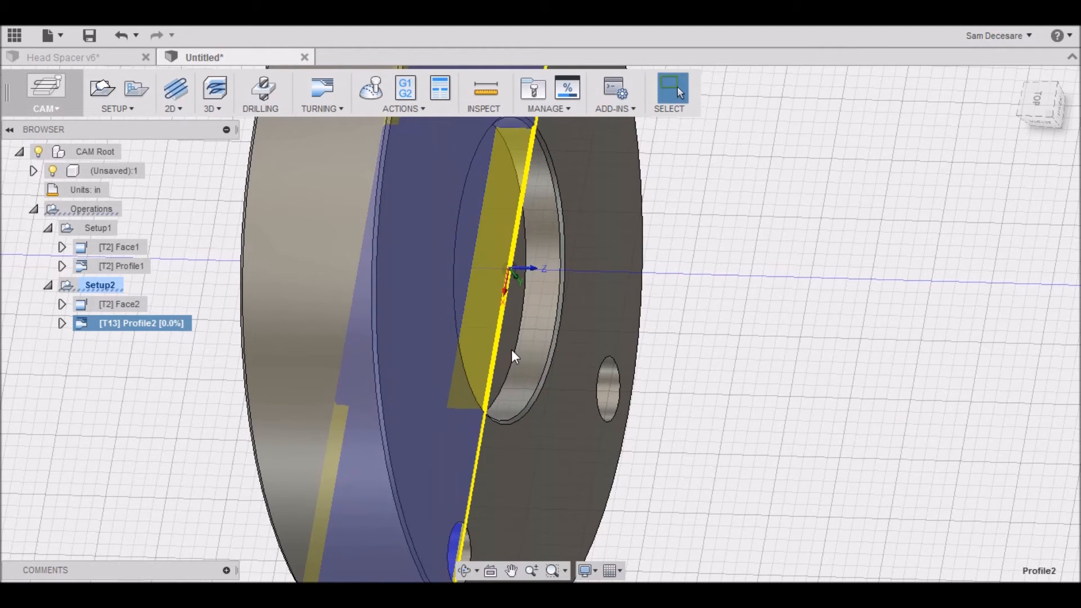
Open the Profile2 operation's message log, read the reported error, and close the log.
scroll(518, 350, "down", 1)
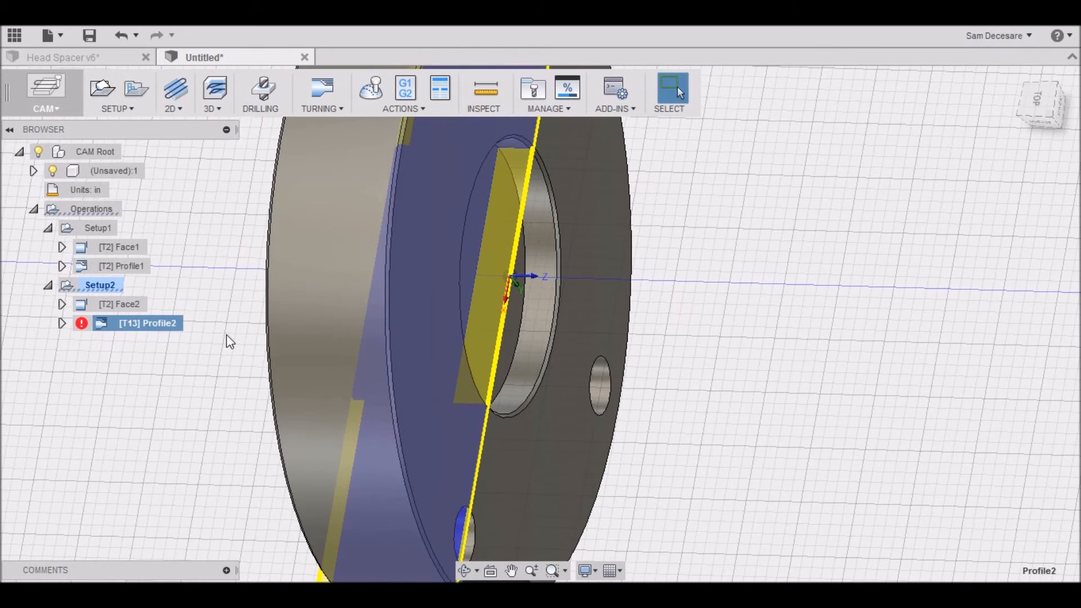
left_click(81, 323)
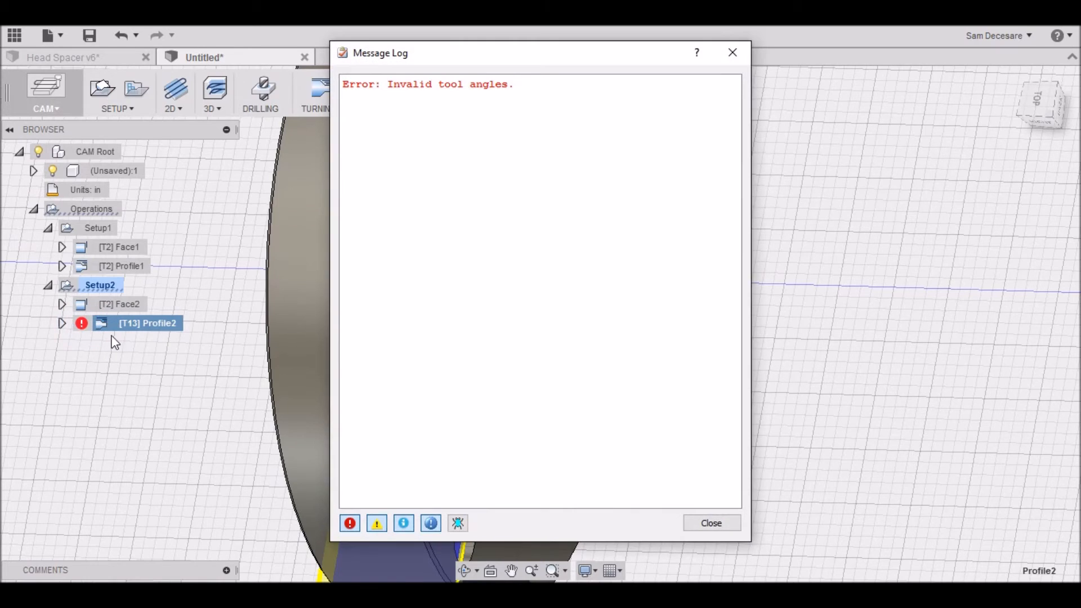
left_click(735, 53)
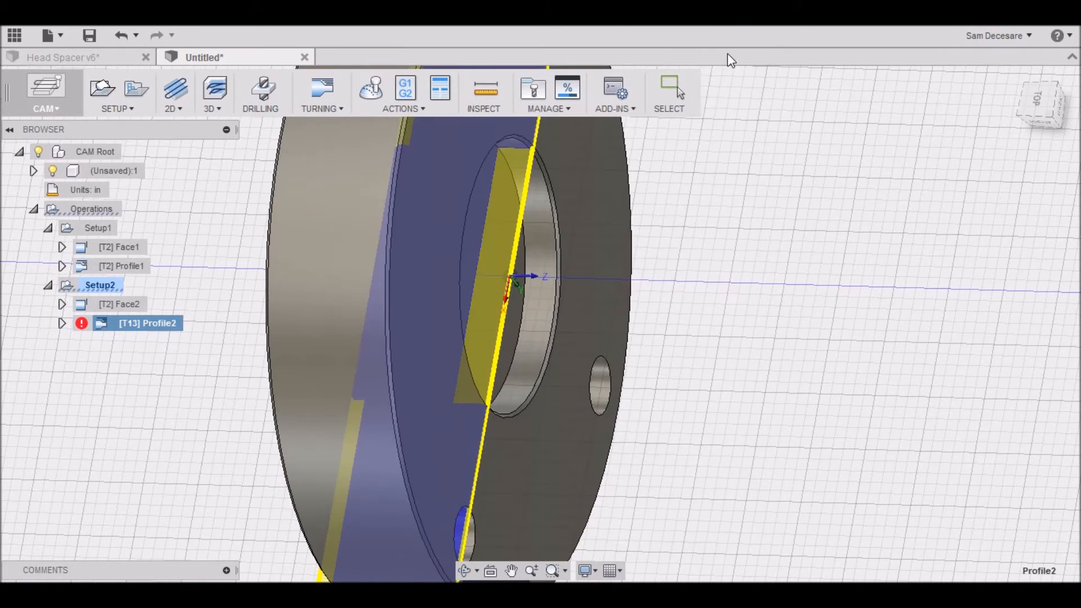
scroll(531, 296, "up", 1)
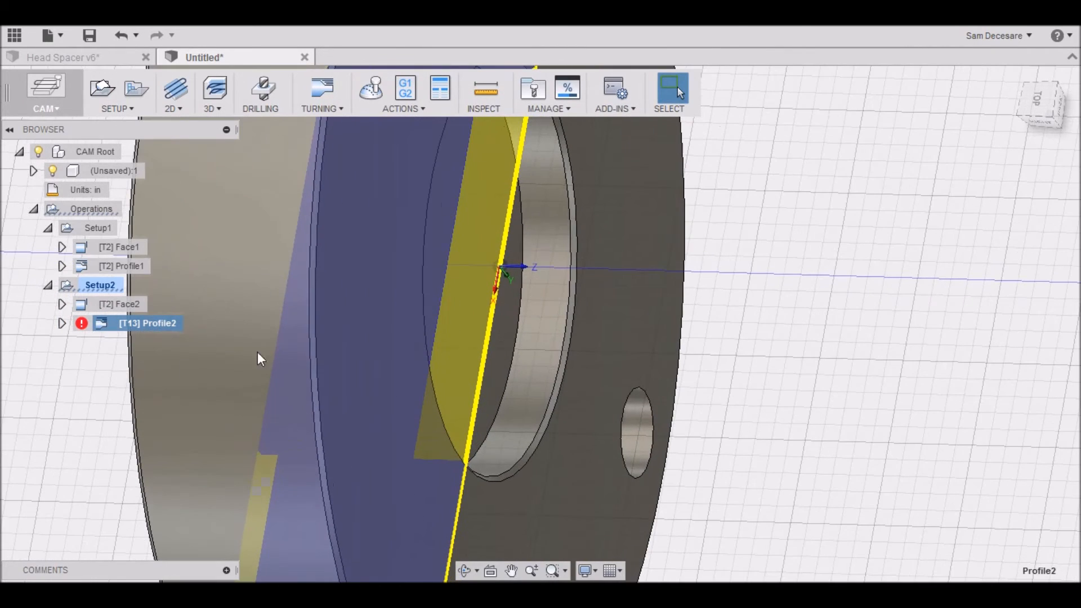
Edit Profile2 to use a 90 deg pass direction, Inside profiling mode and Front to back direction, and regenerate its toolpath.
right_click(165, 329)
left_click(204, 247)
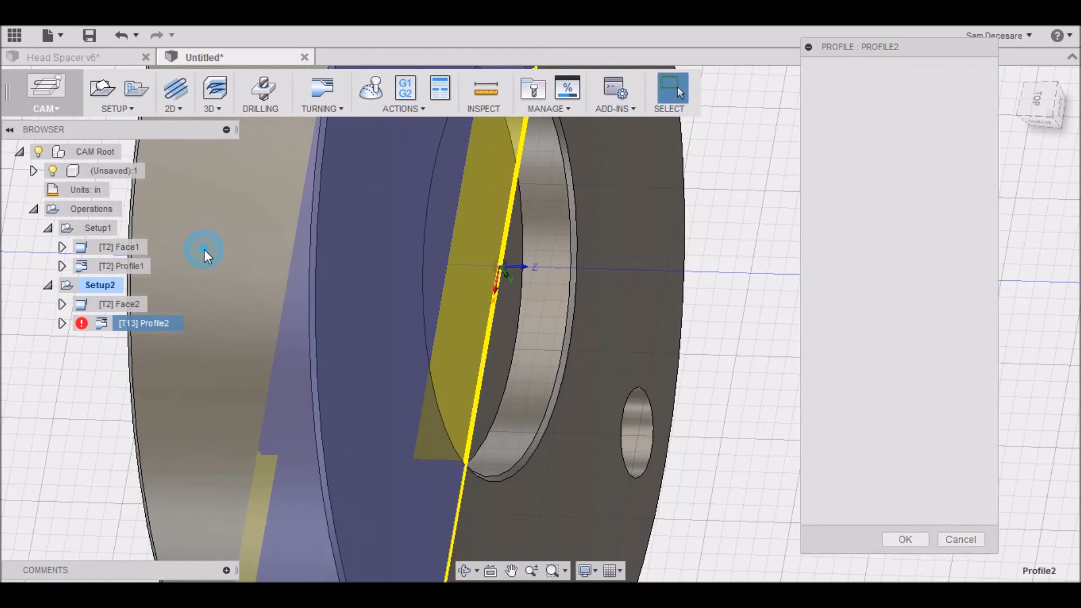
left_click(906, 308)
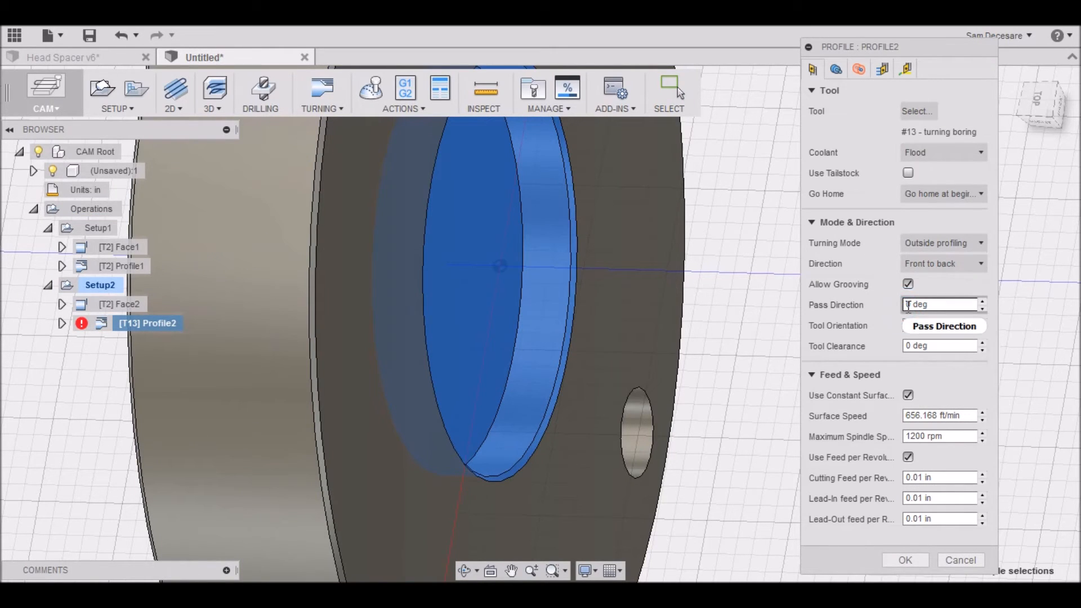
type("9")
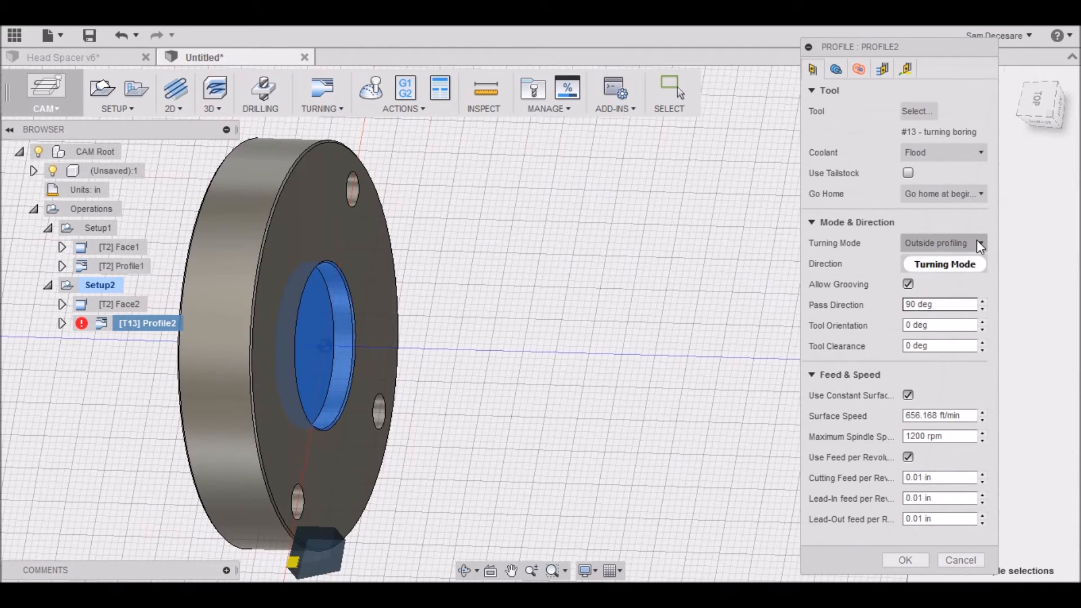
left_click(979, 242)
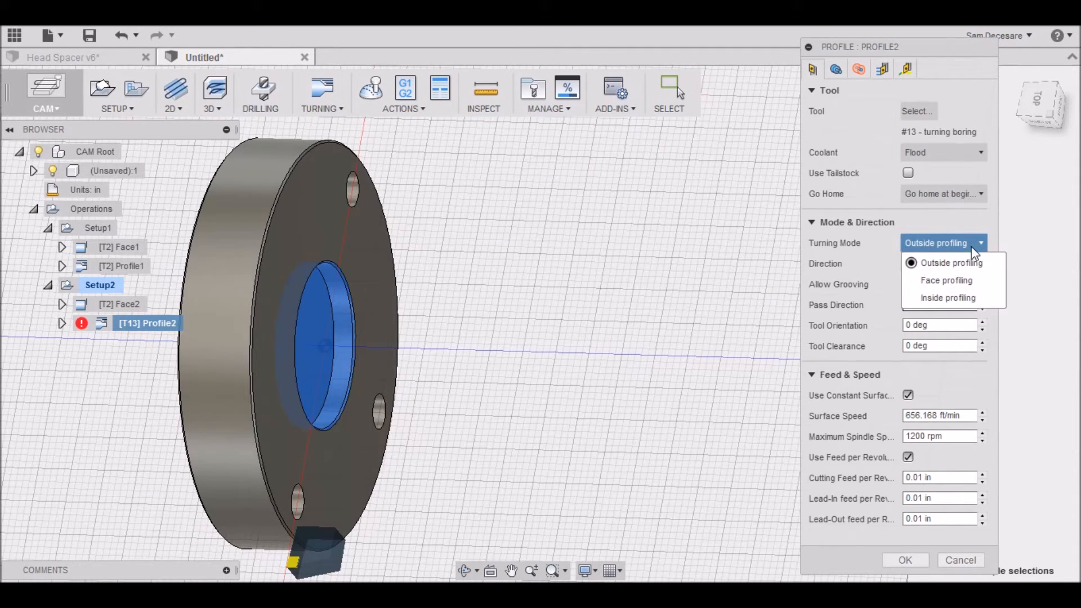
left_click(947, 299)
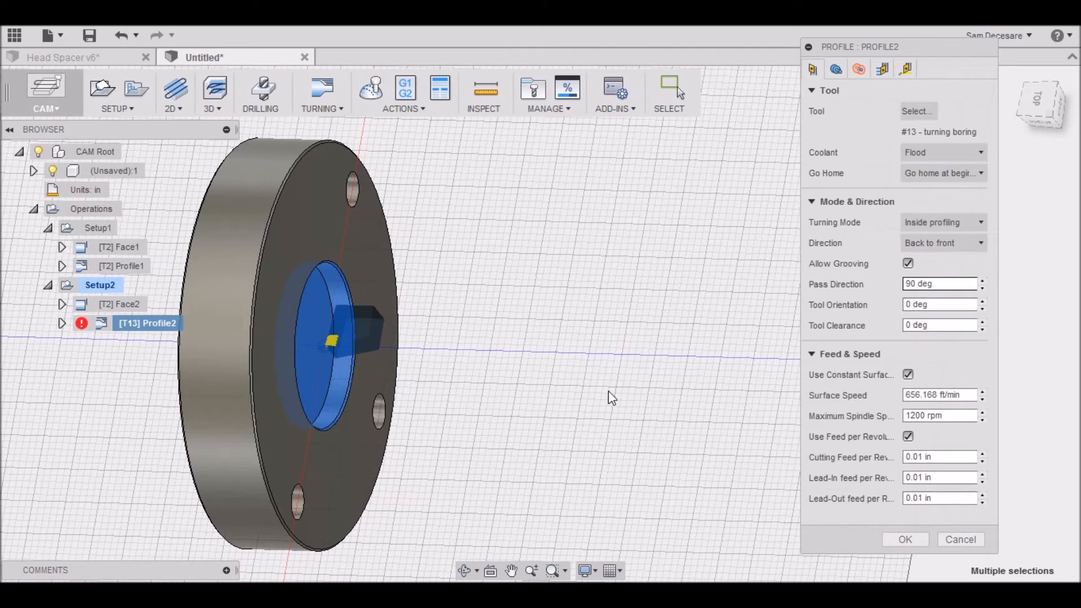
left_click(980, 243)
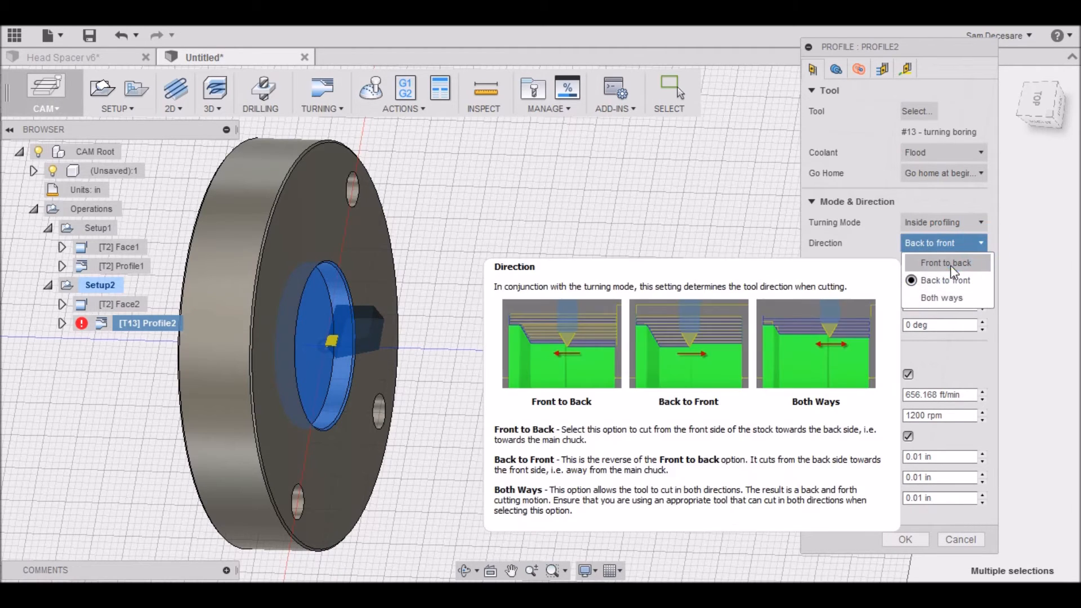
left_click(951, 263)
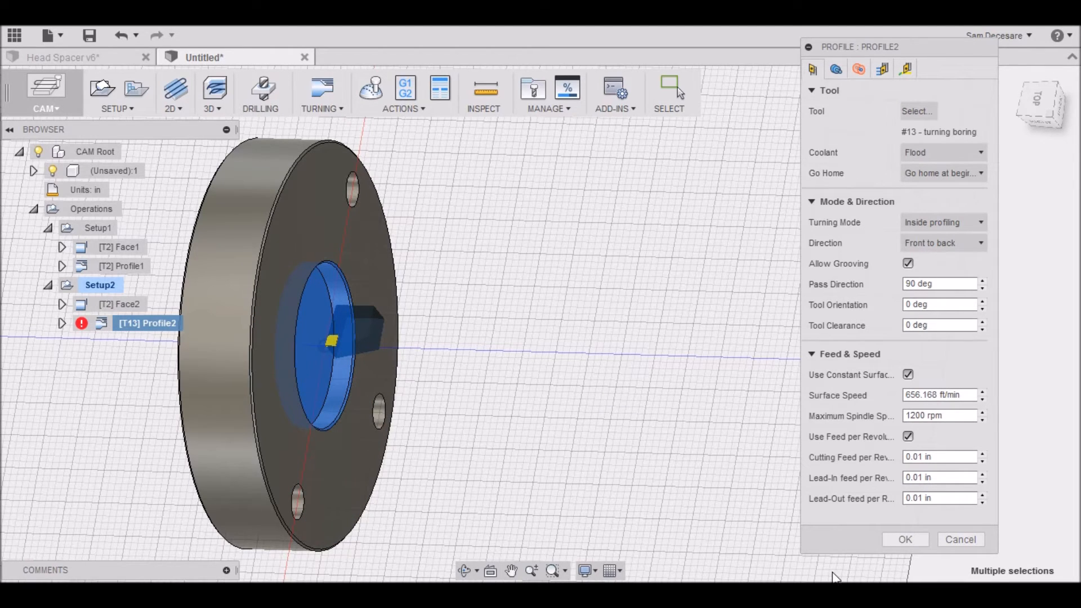
left_click(901, 539)
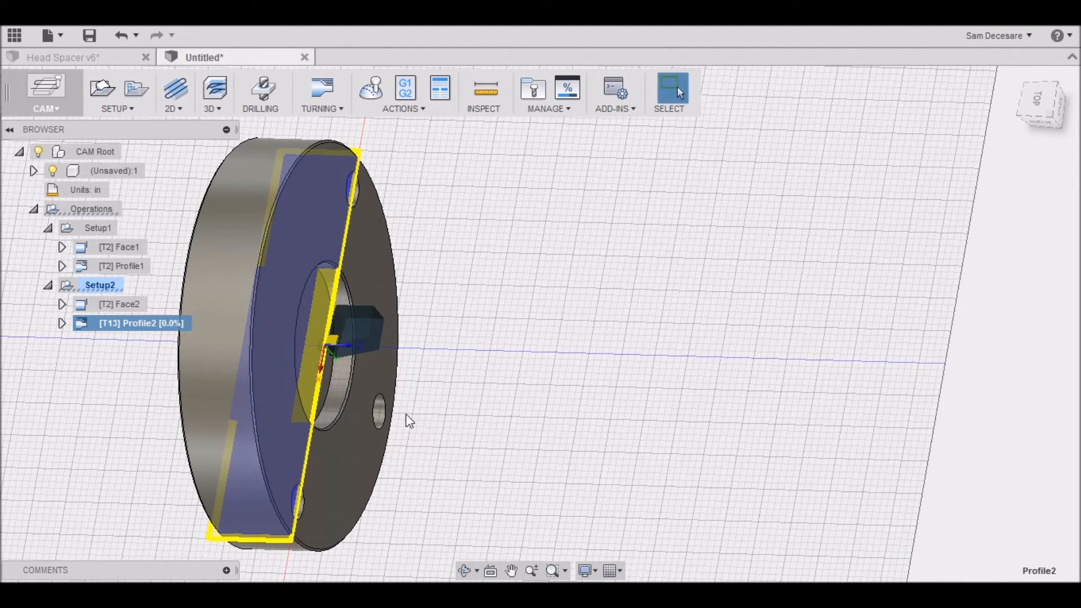
scroll(408, 421, "up", 10)
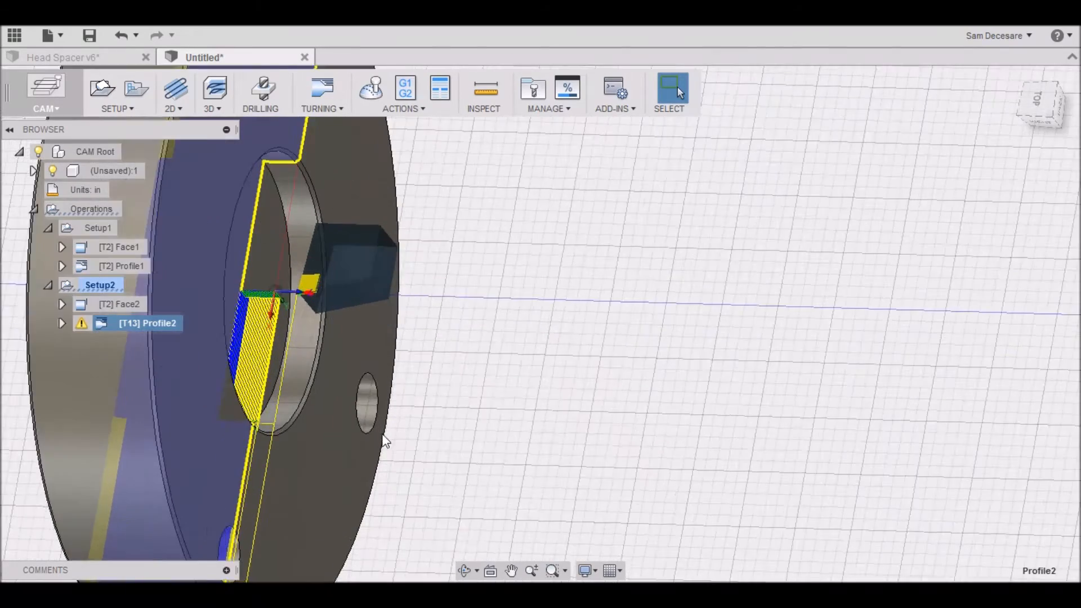
scroll(213, 416, "up", 3)
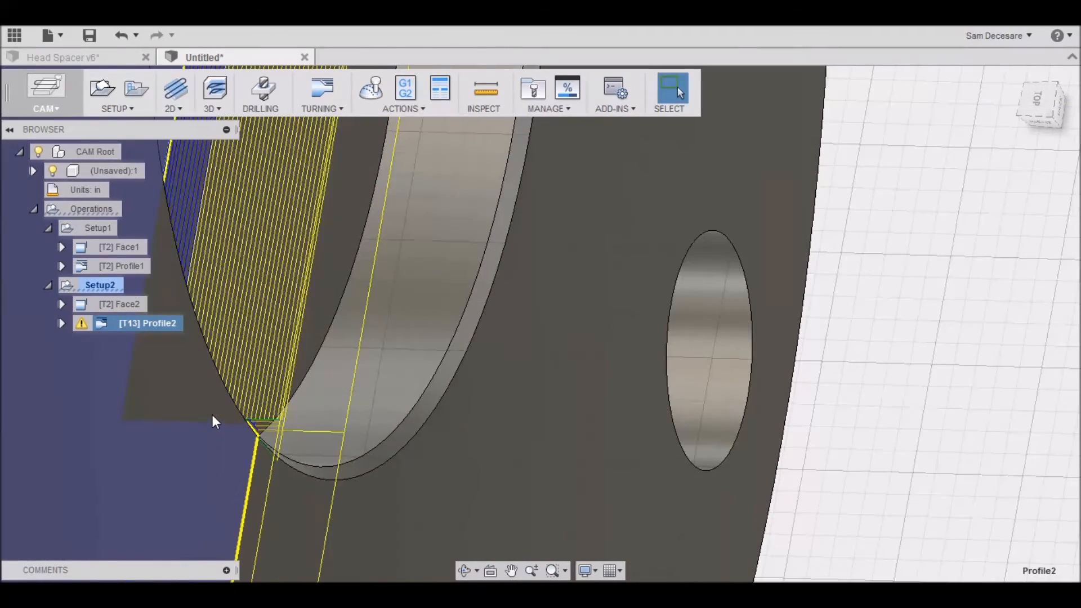
Simulate the Profile2 toolpath through to its end, inspect the cut recess, and close the simulation.
left_click(376, 103)
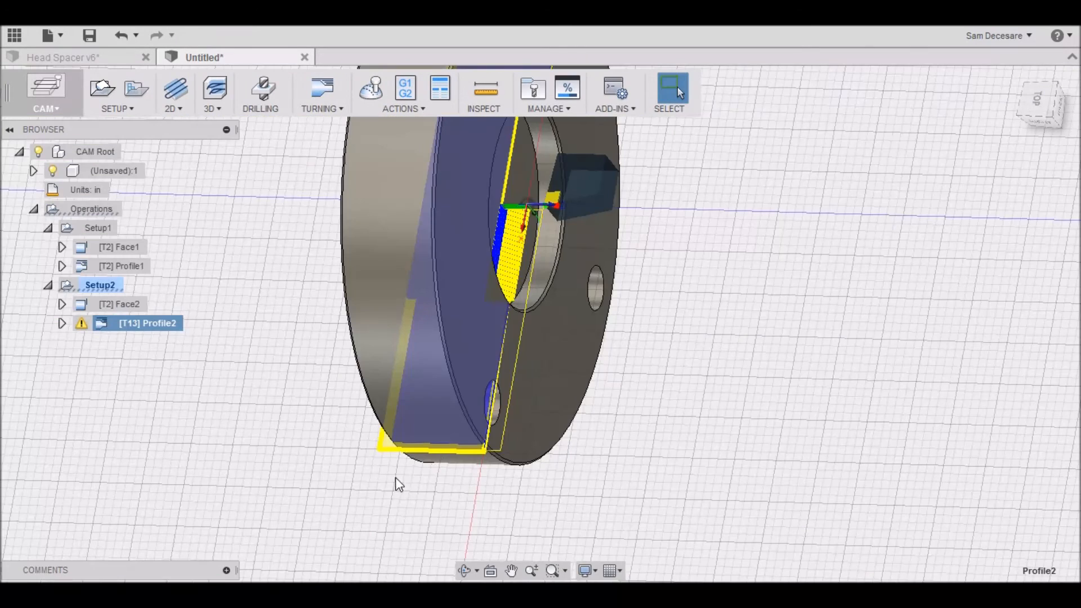
left_click(373, 97)
left_click(540, 509)
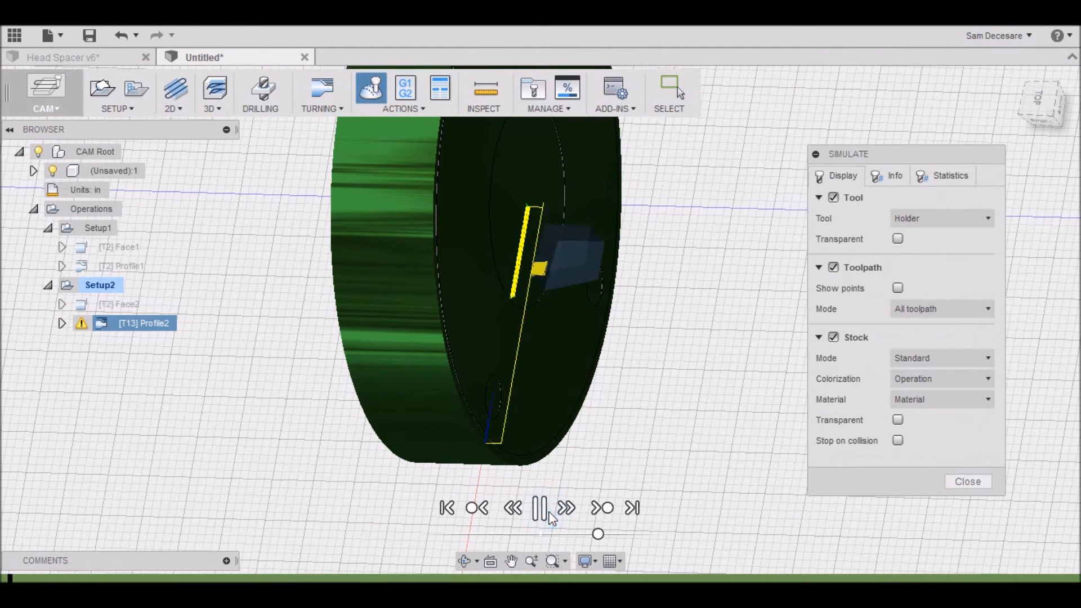
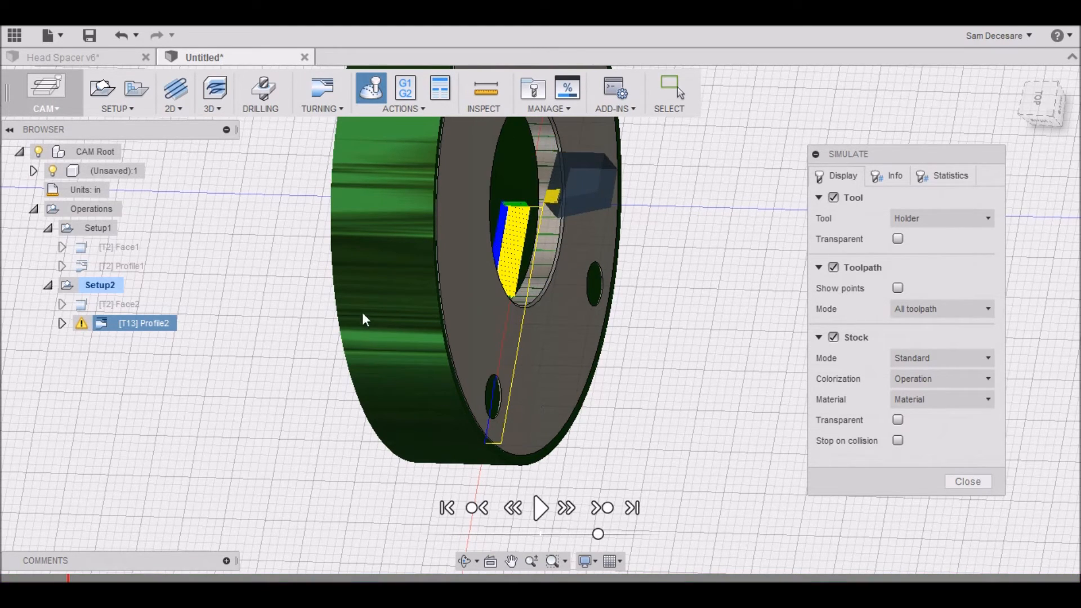
scroll(523, 383, "up", 2)
scroll(528, 387, "down", 3)
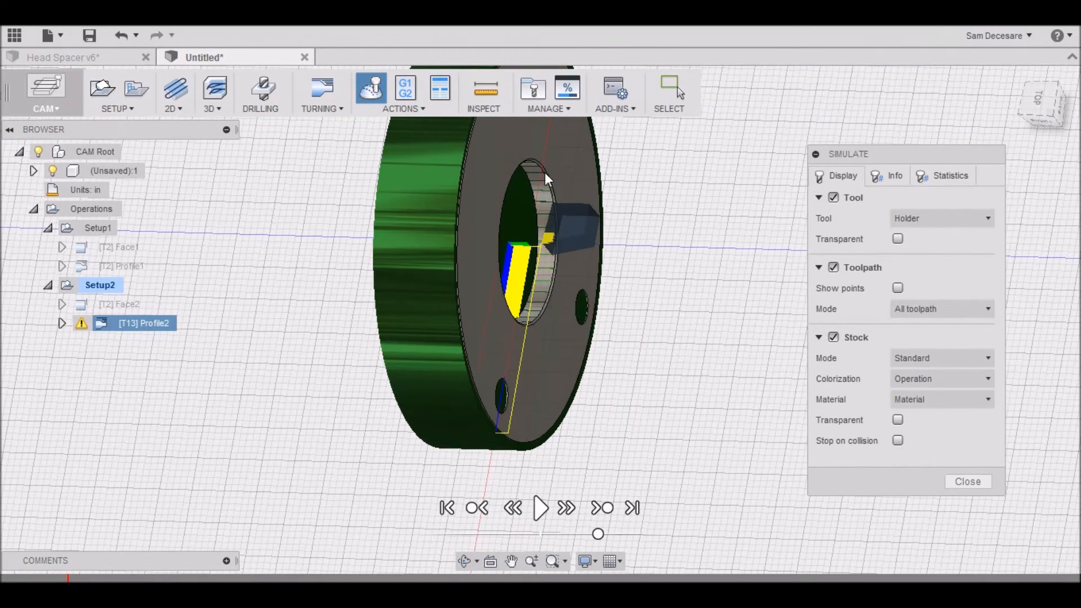
left_click(977, 482)
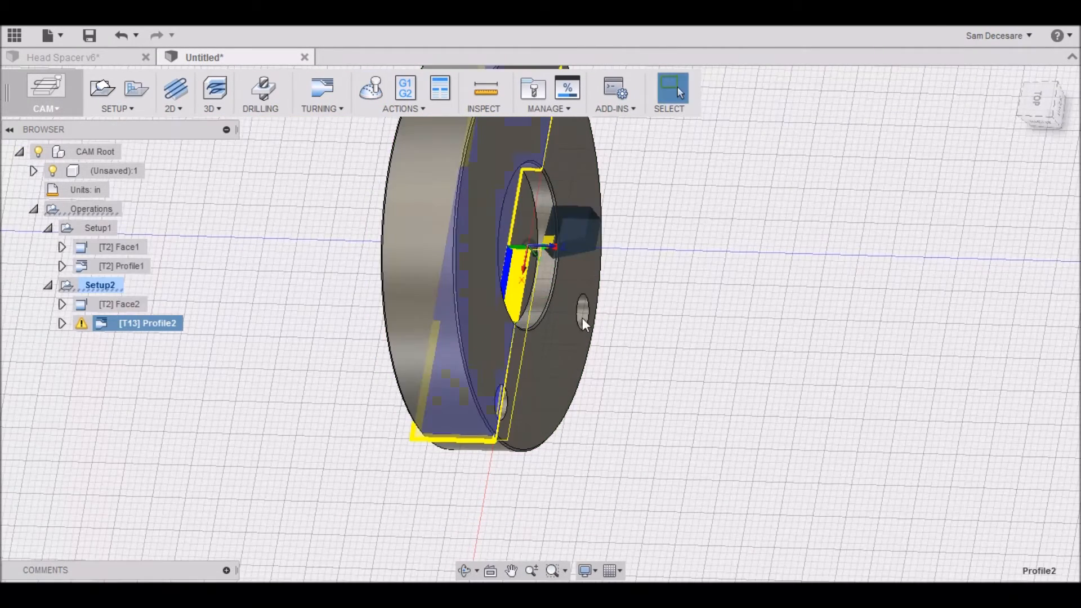
Edit Profile2 to set its Outer Radius offset to -1.77 in from Stock OD, and regenerate the toolpath.
right_click(162, 330)
left_click(190, 250)
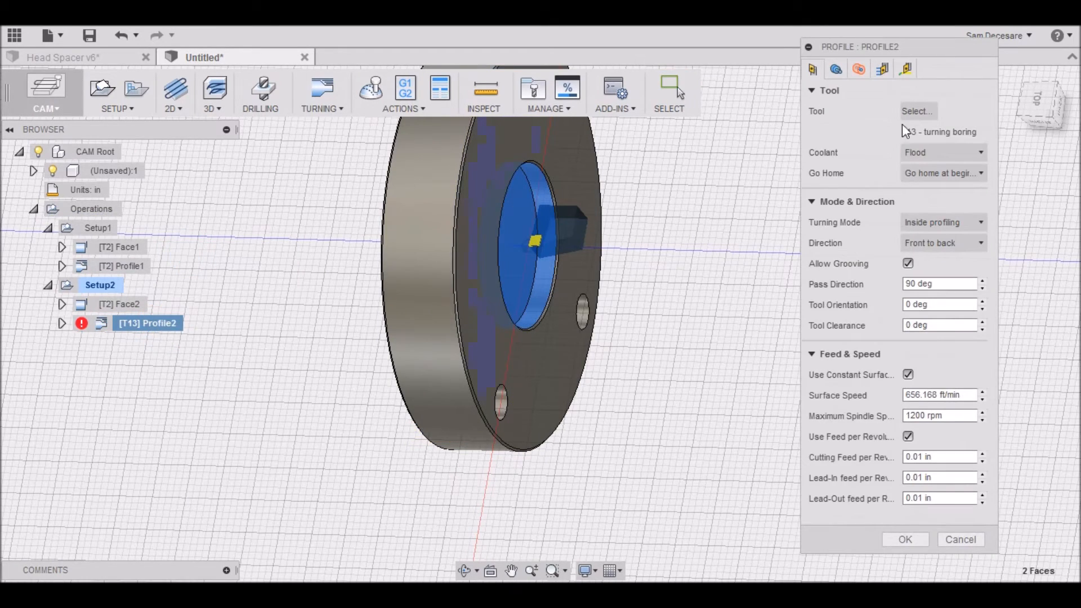
left_click(861, 69)
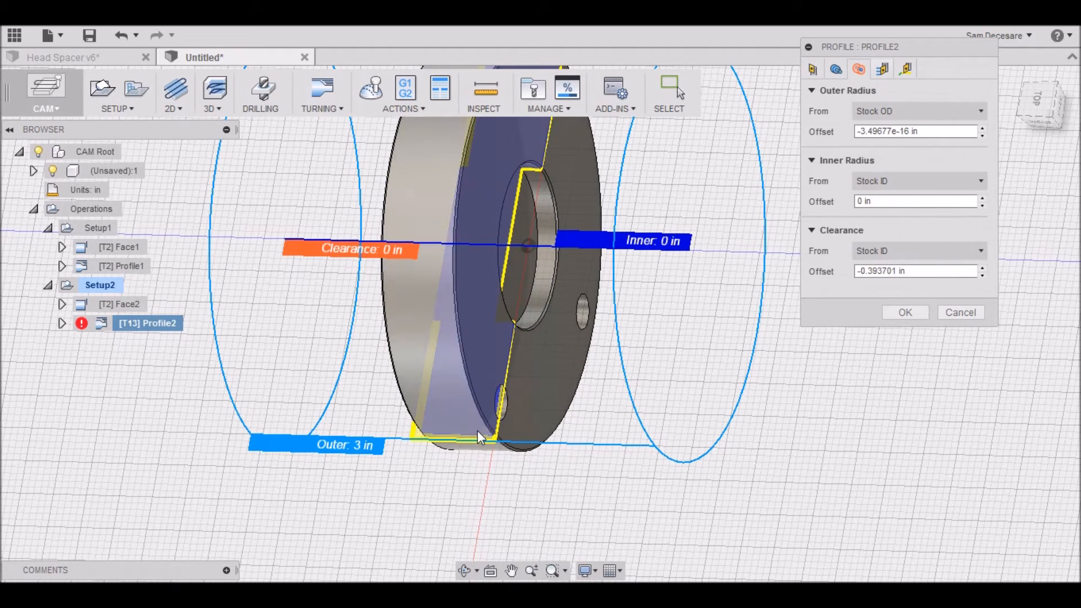
left_click_drag(556, 446, 544, 342)
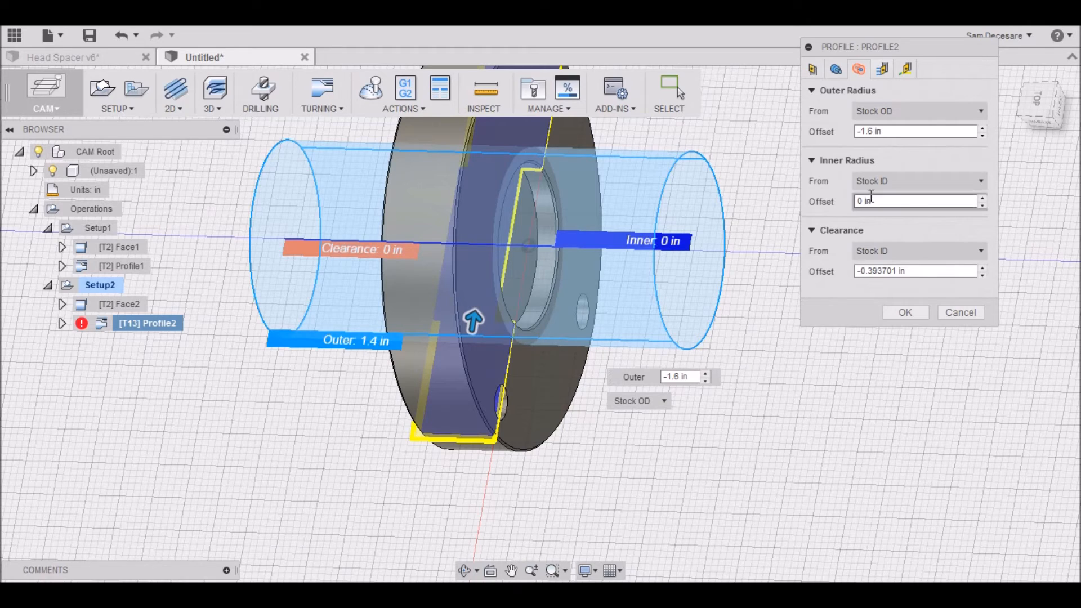
double_click(676, 378)
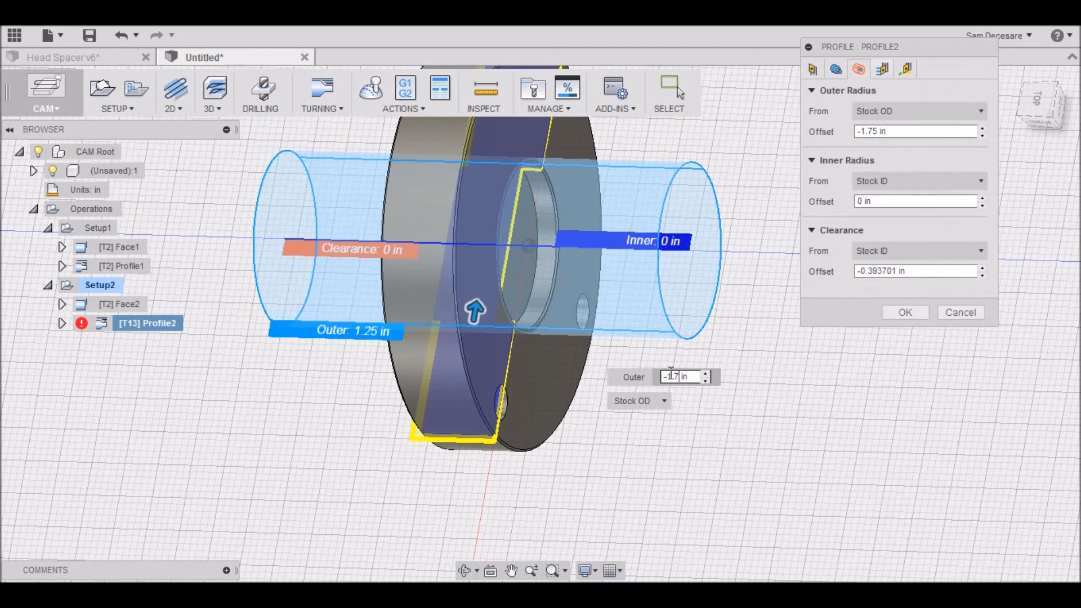
type("7")
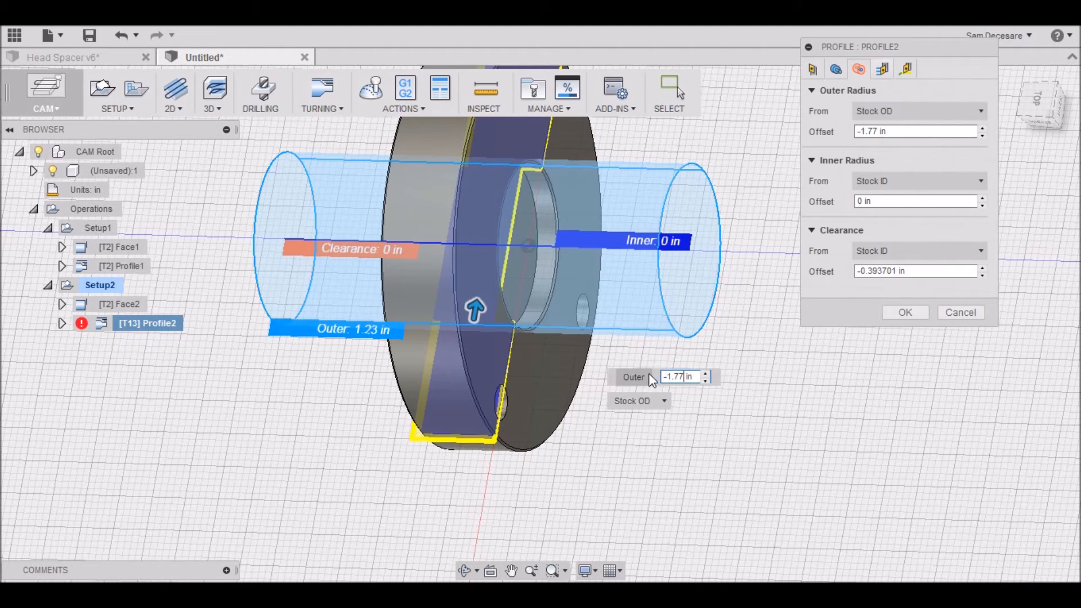
left_click(905, 313)
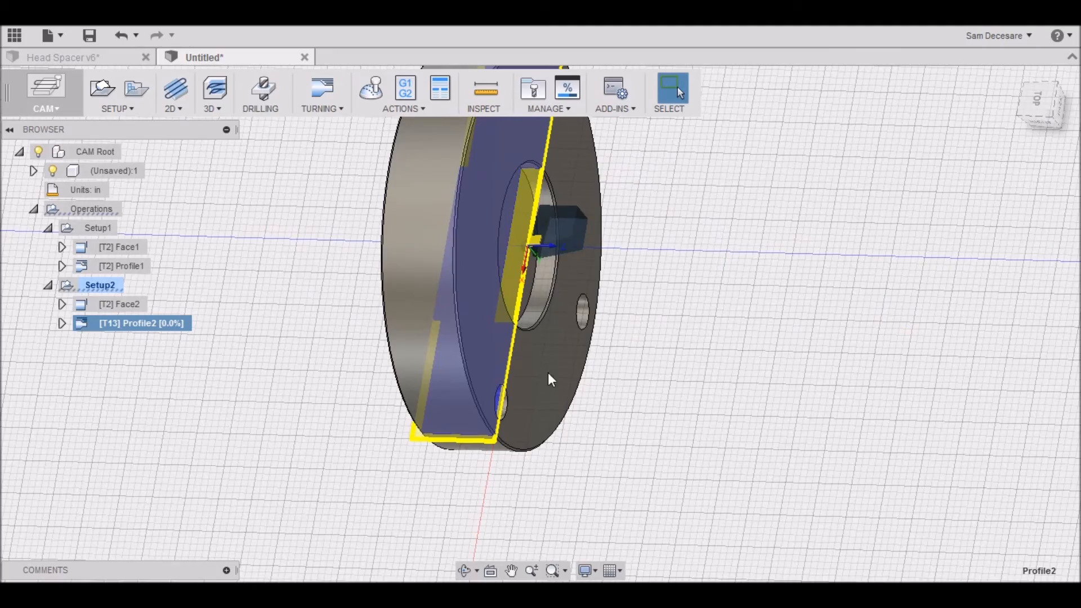
Inspect the regenerated Profile2 toolpath around the recess edge, play its simulation, and close it.
scroll(430, 339, "down", 3)
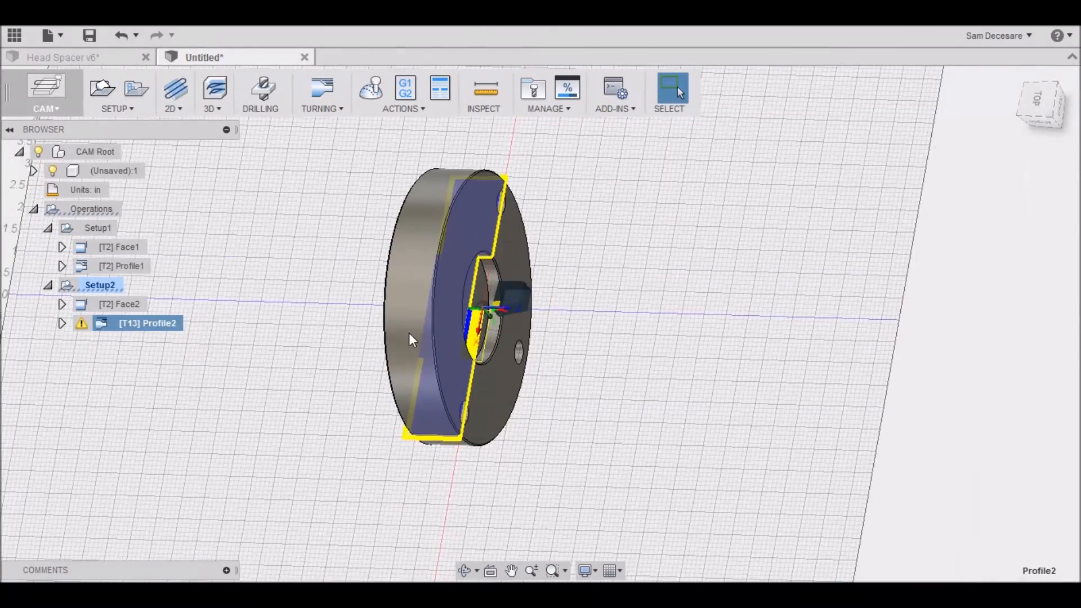
scroll(409, 340, "up", 8)
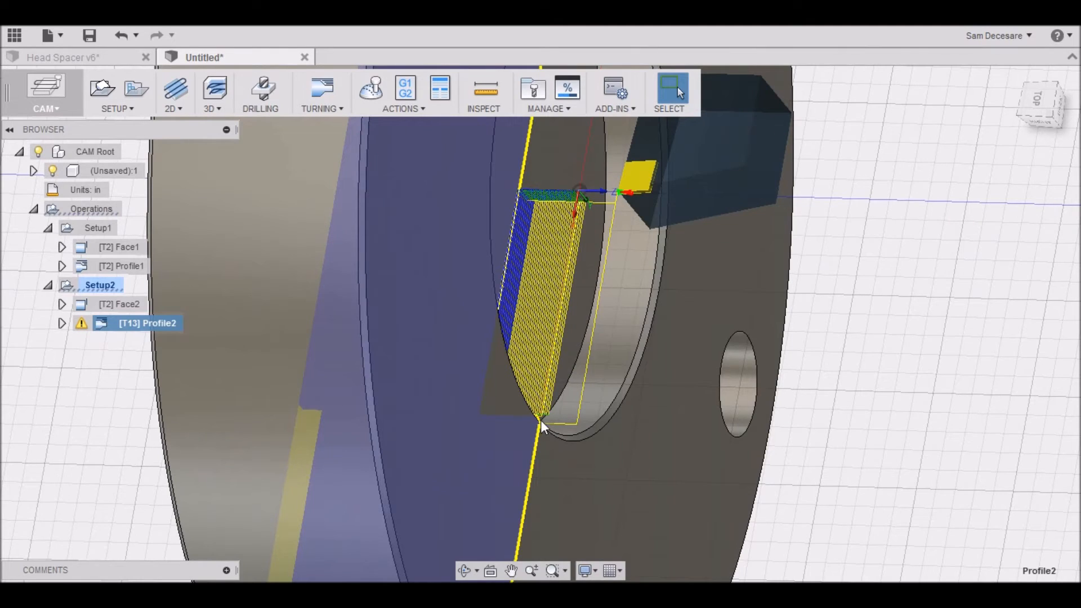
left_click(371, 87)
left_click(546, 507)
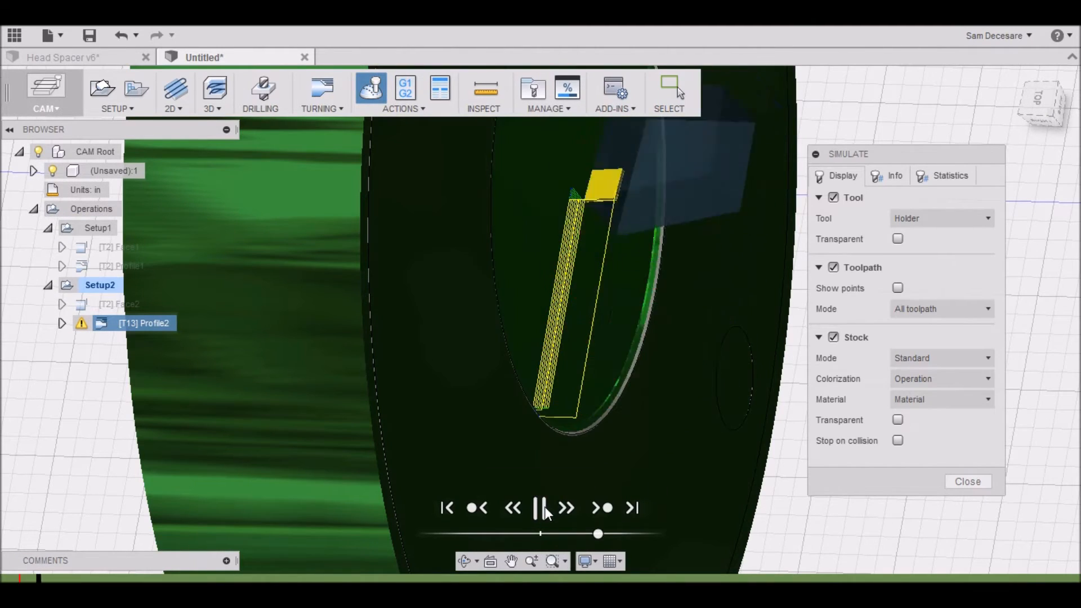
scroll(505, 462, "down", 10)
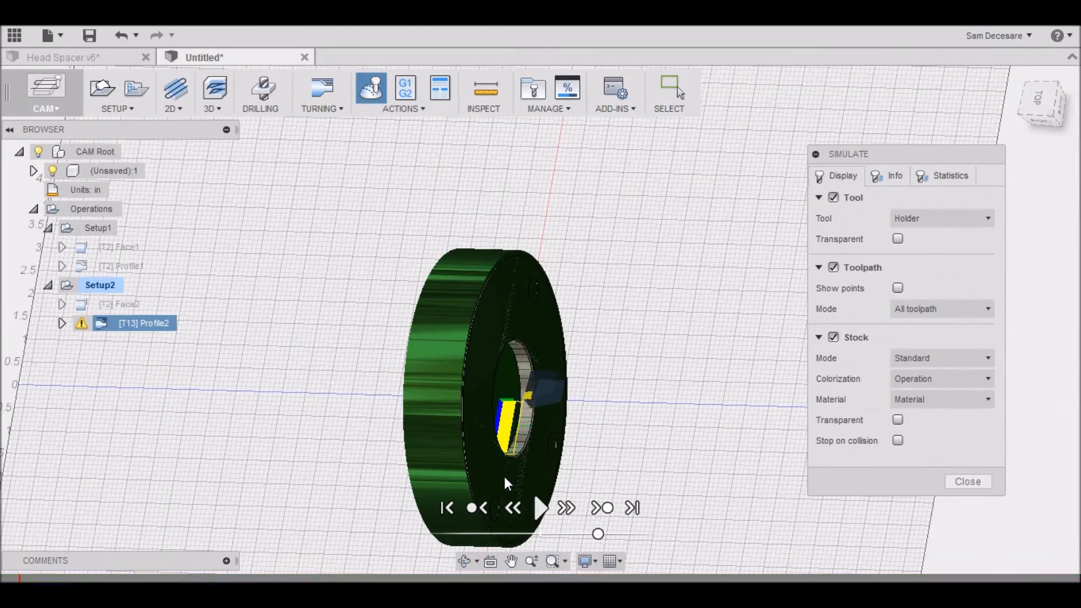
scroll(485, 380, "down", 5)
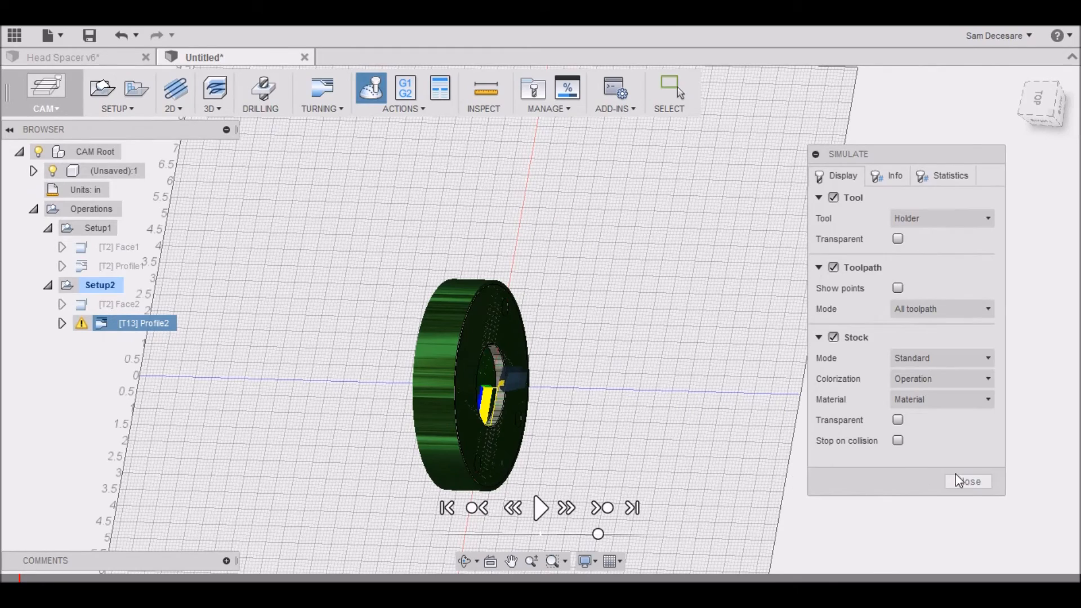
left_click(963, 481)
Simulate all of Setup2's operations, replay them at a reduced playback speed, and close the simulation.
left_click(104, 285)
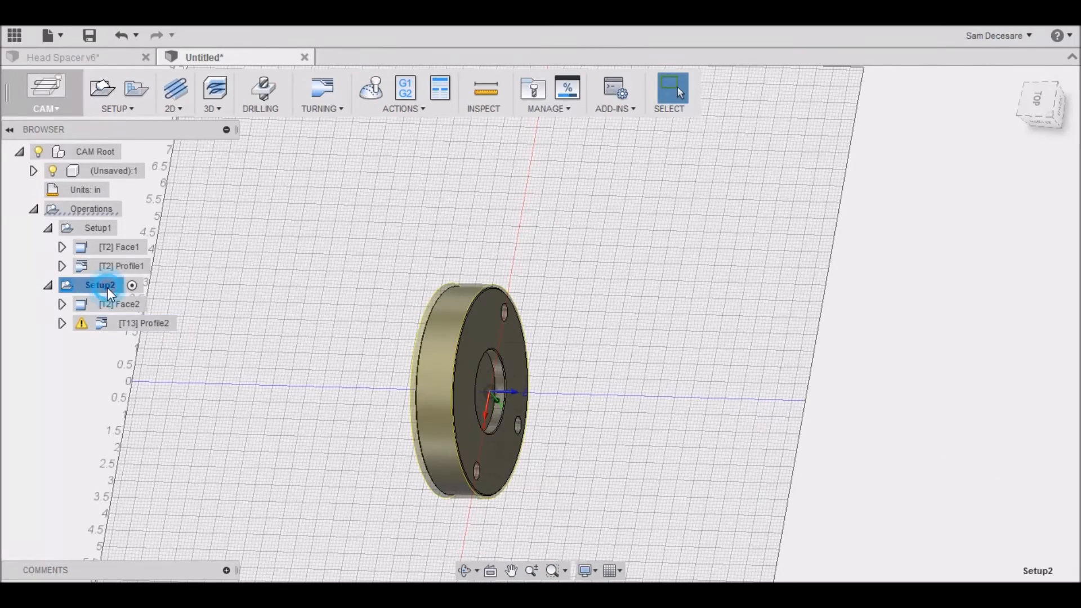
left_click(380, 85)
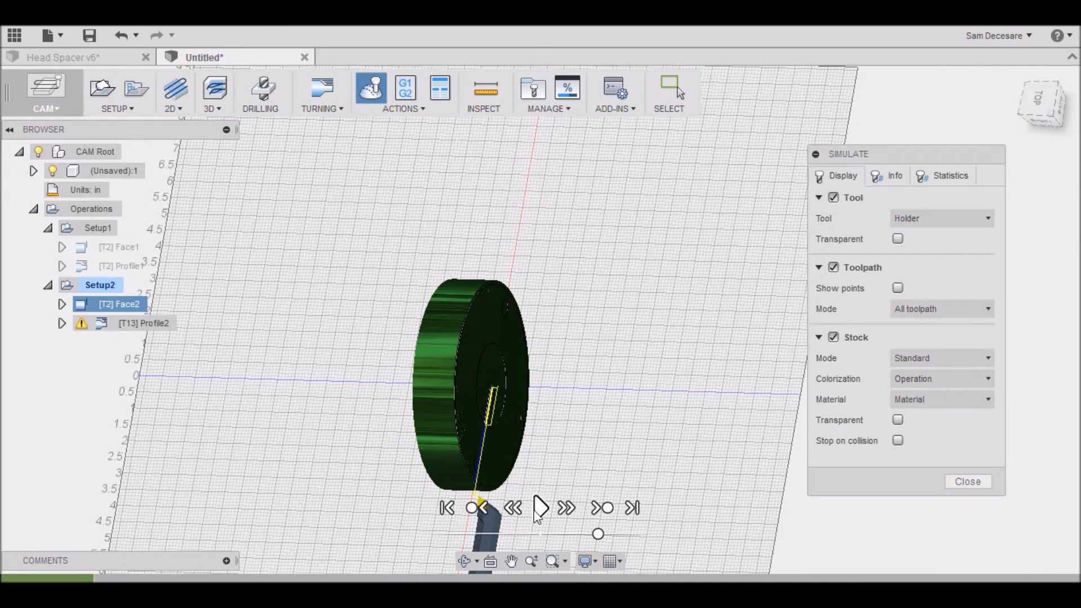
left_click(539, 508)
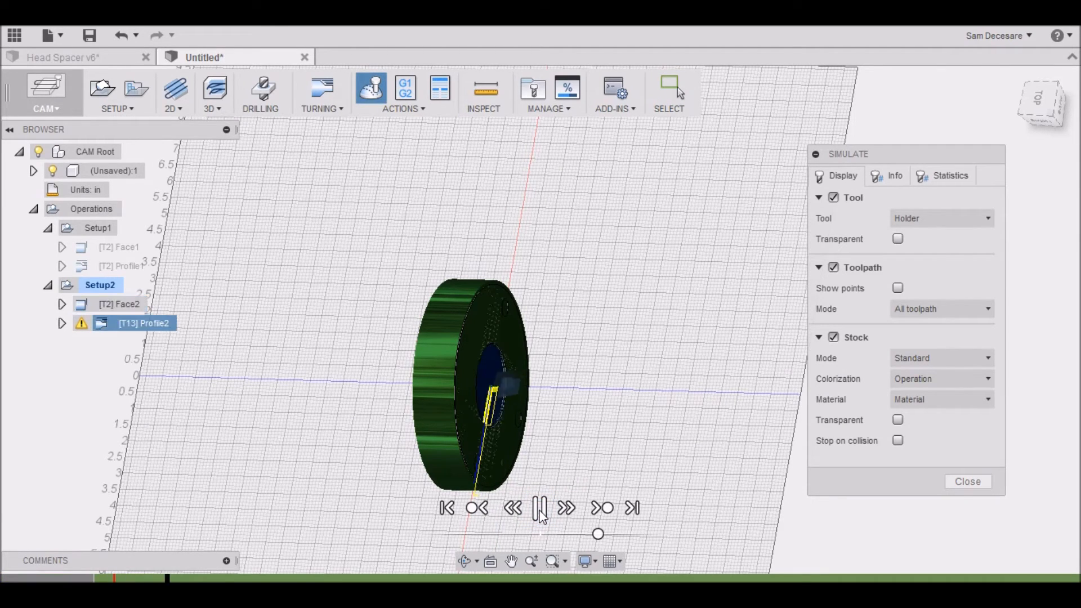
left_click_drag(598, 533, 502, 534)
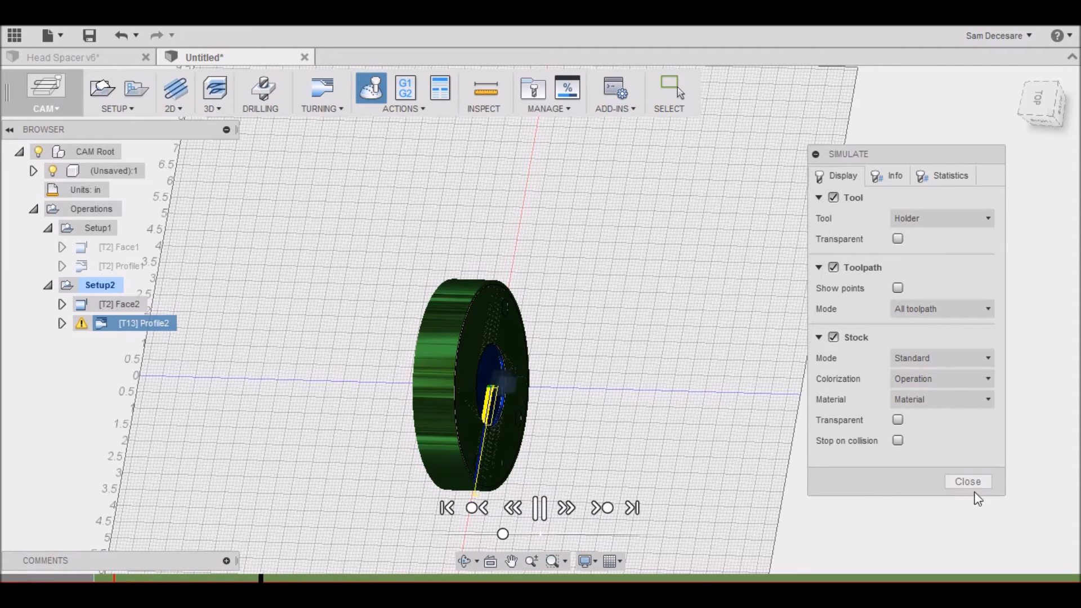
left_click(540, 509)
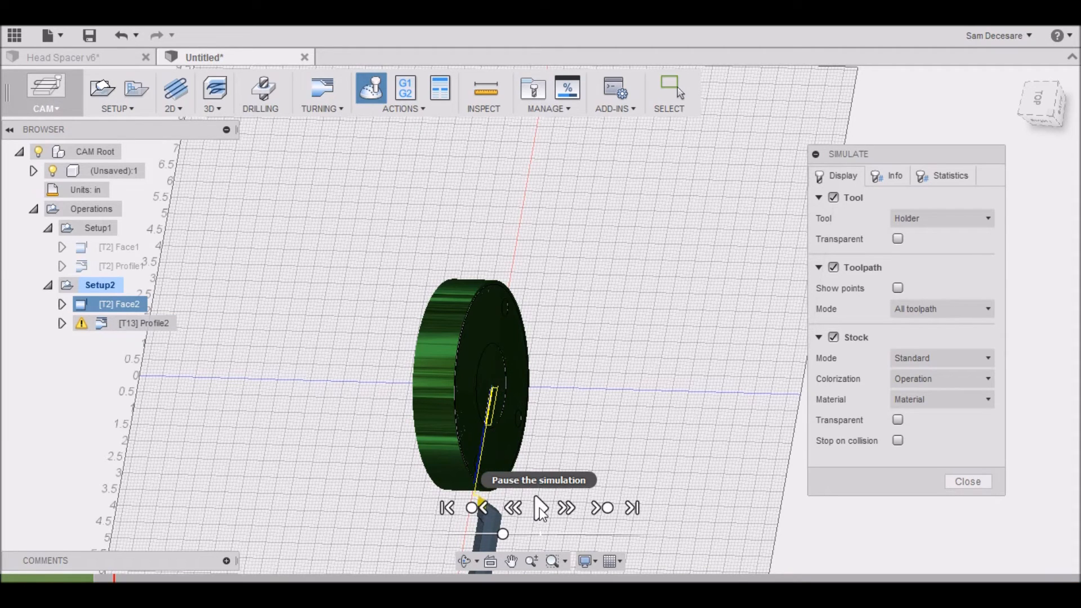
left_click(541, 510)
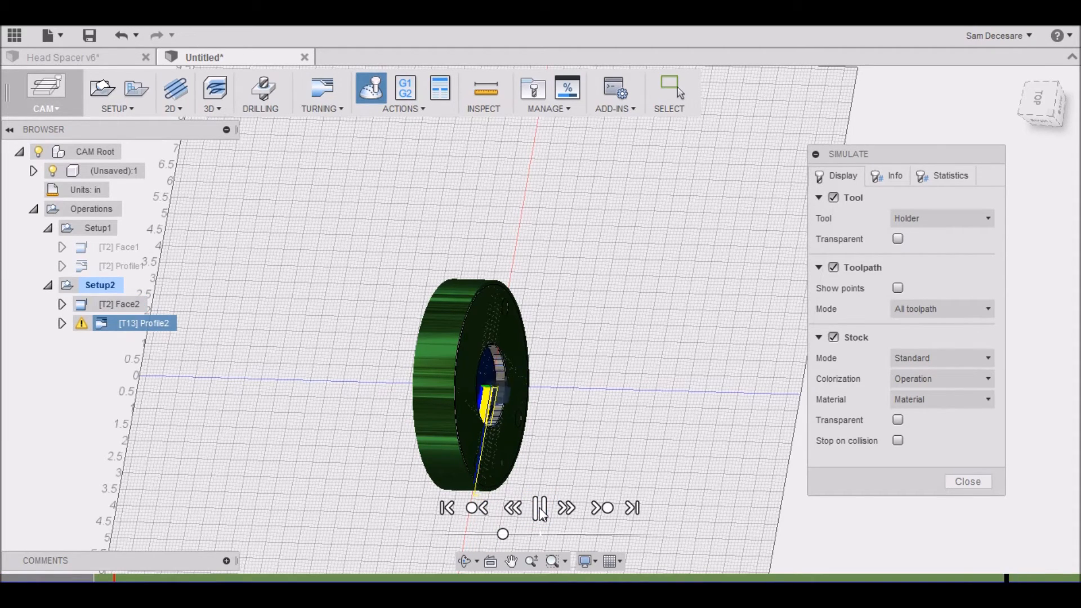
left_click(541, 510)
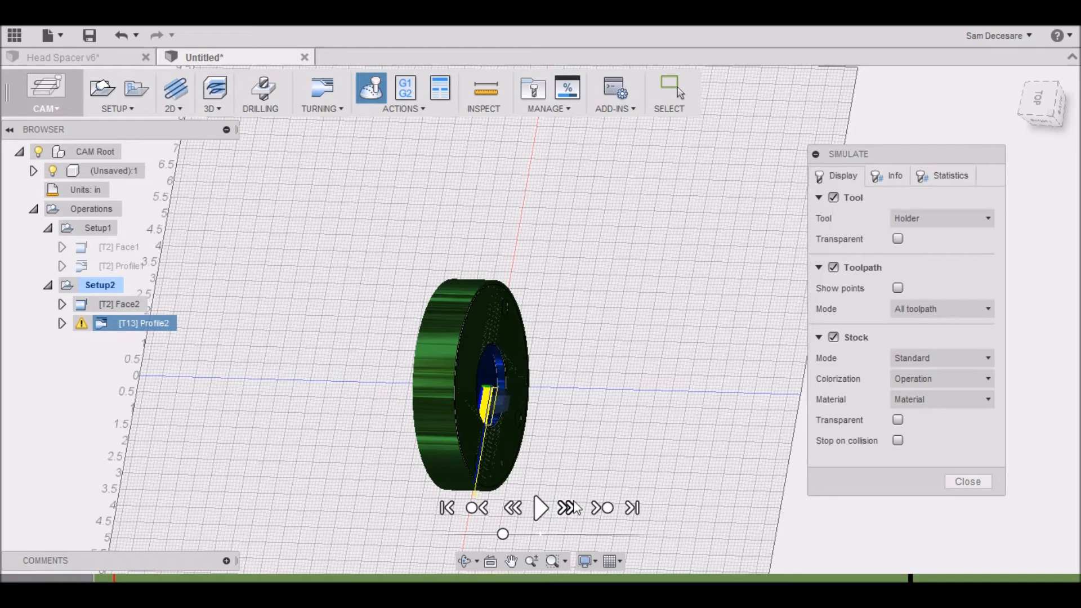
left_click(968, 481)
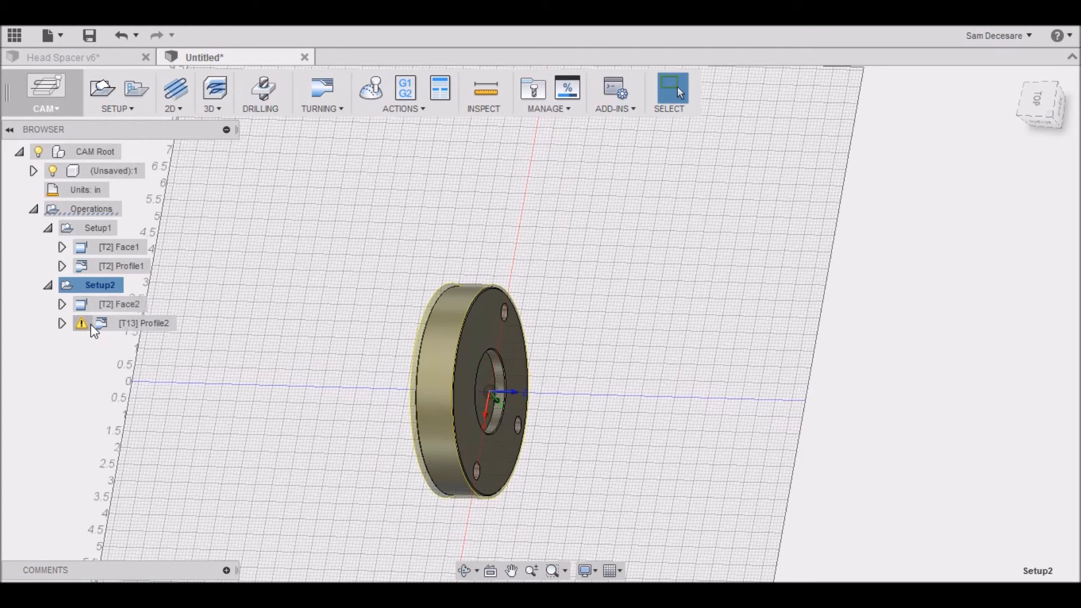
Add a Turning Profile operation to Setup2 with tool 2 (DCMT21.51) from Head Spacer v6, using constant surface speed and feed per revolution.
left_click(125, 325)
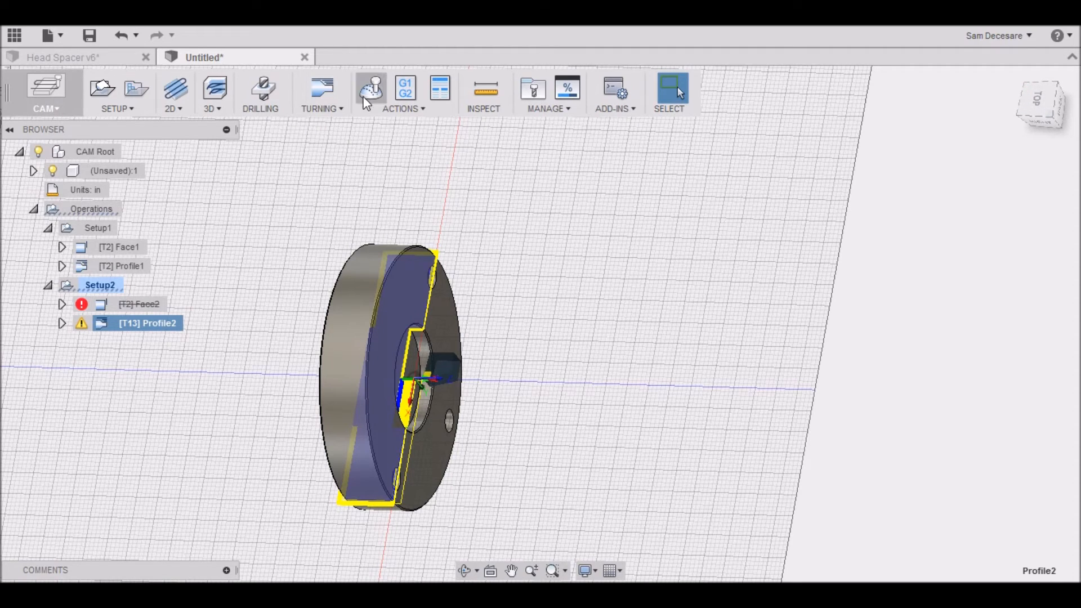
left_click(326, 109)
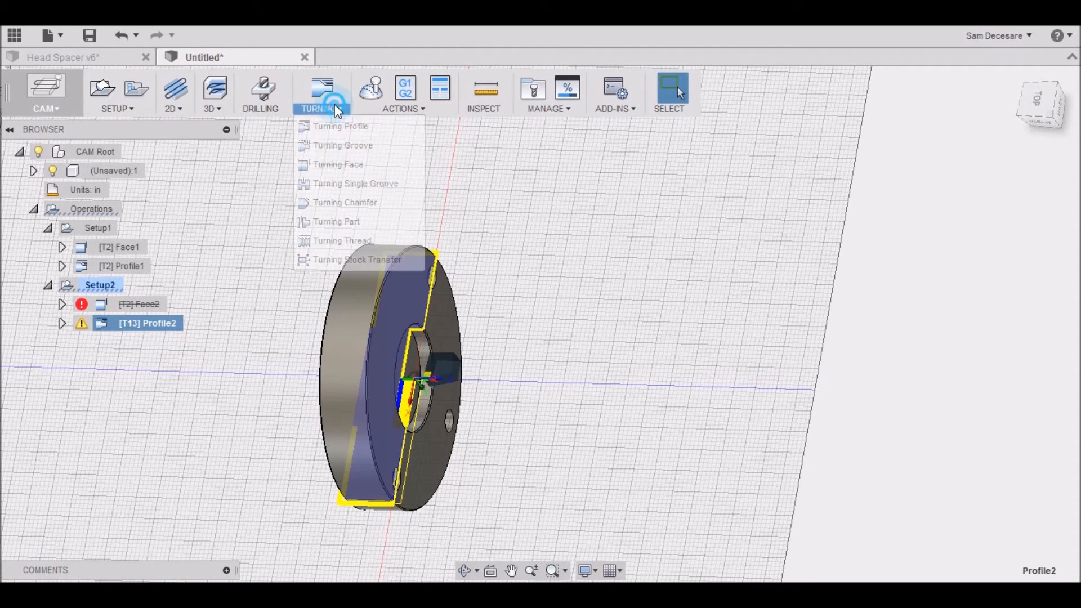
left_click(346, 129)
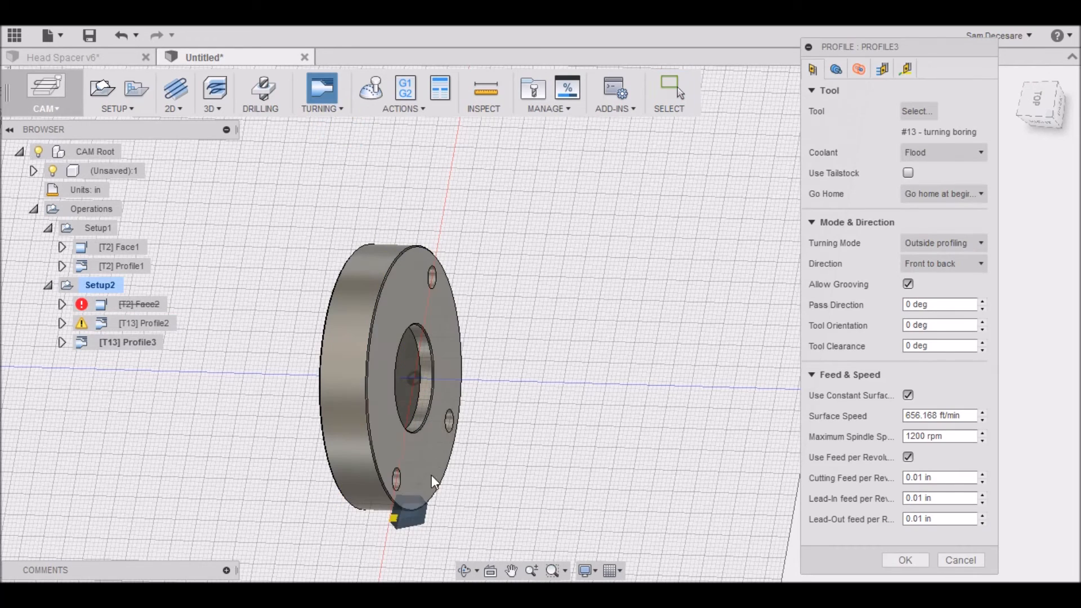
left_click(920, 113)
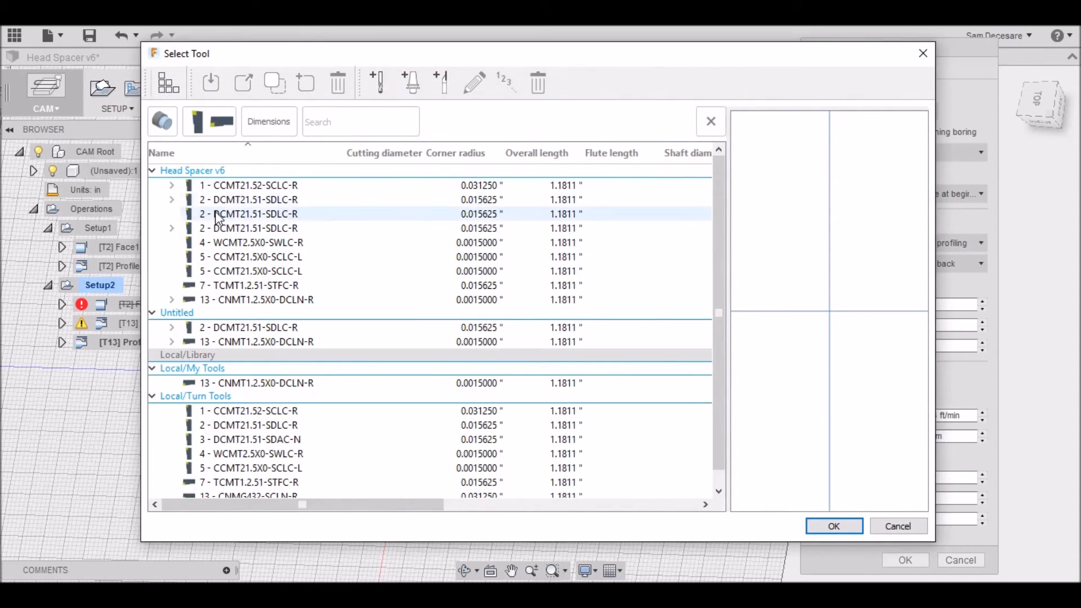
left_click(215, 201)
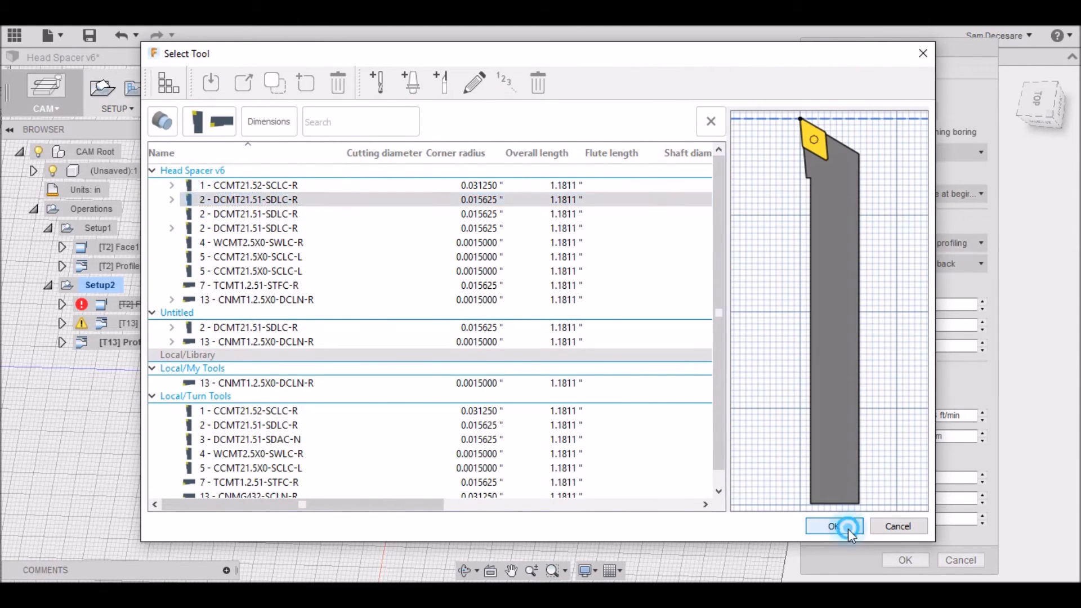
left_click(848, 529)
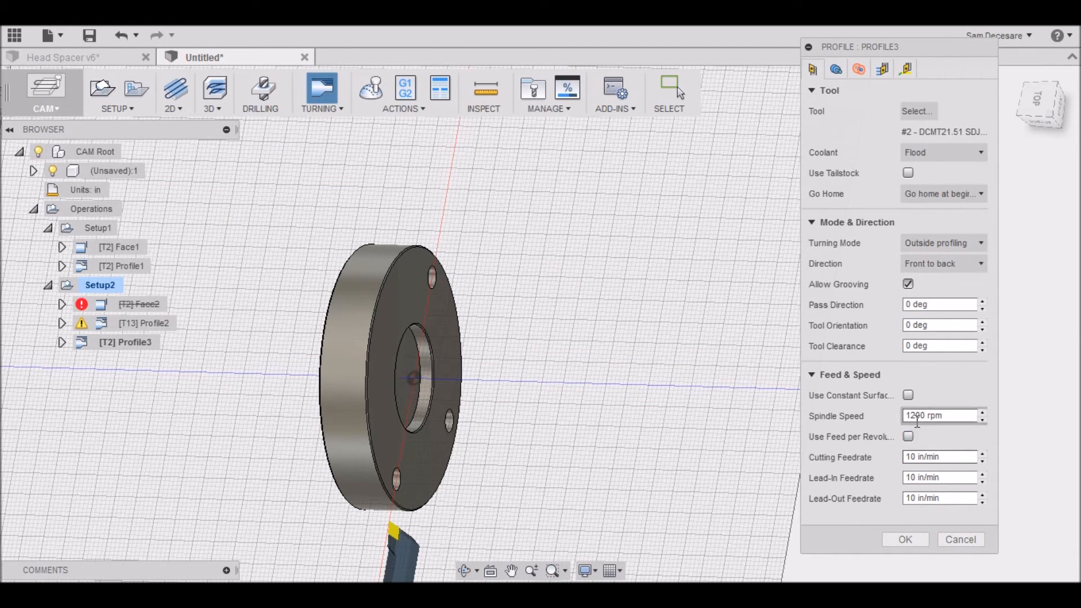
left_click(908, 396)
left_click(908, 456)
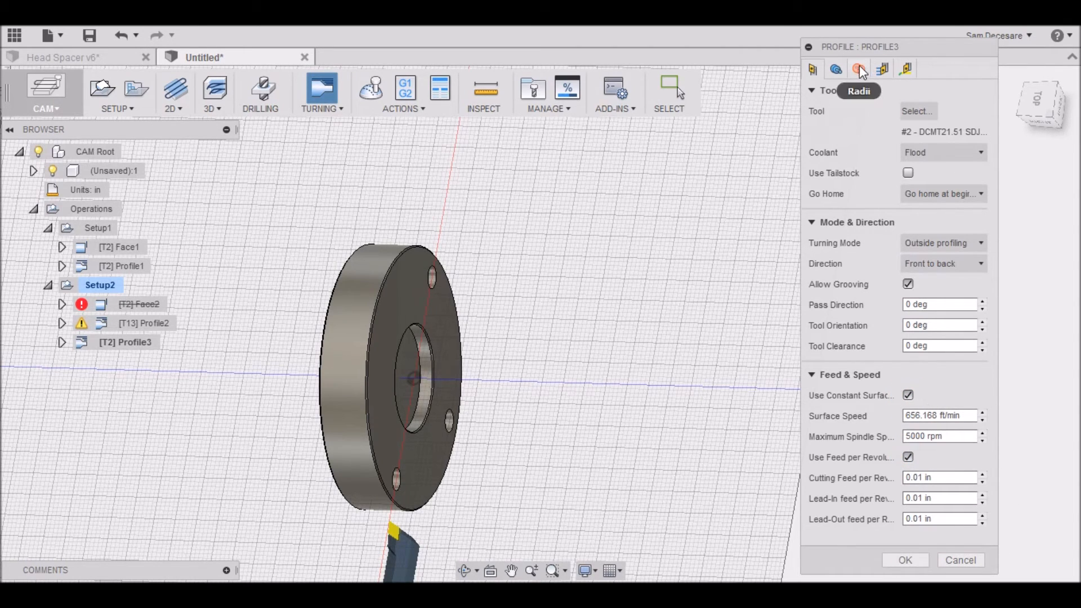
Enable Confinement for the new profile operation, selecting the disc's outer cylindrical face and the adjoining narrow chamfer face.
left_click(837, 69)
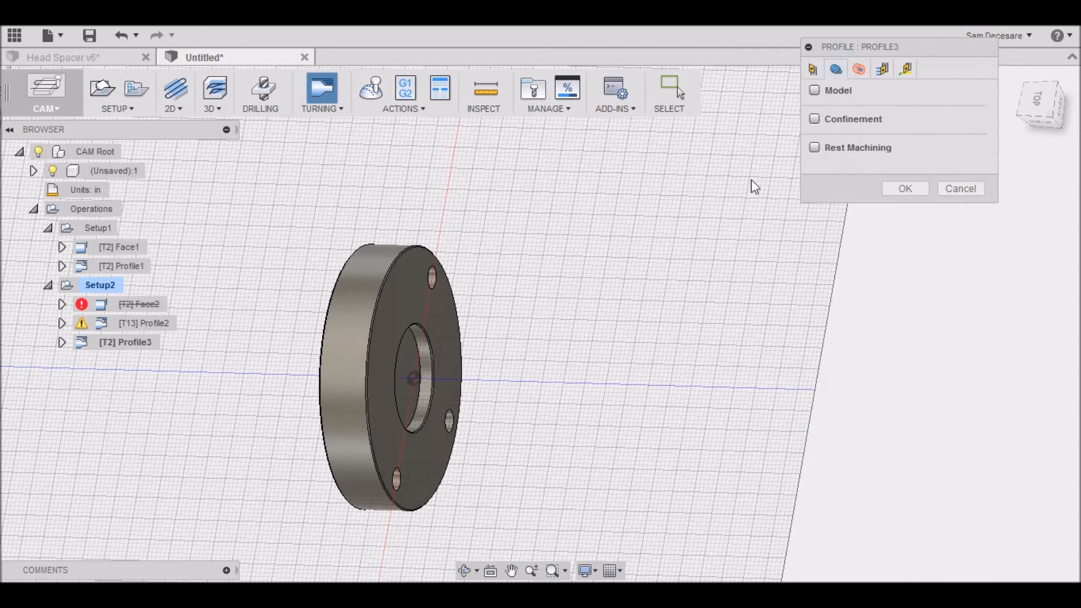
left_click(815, 119)
left_click(341, 394)
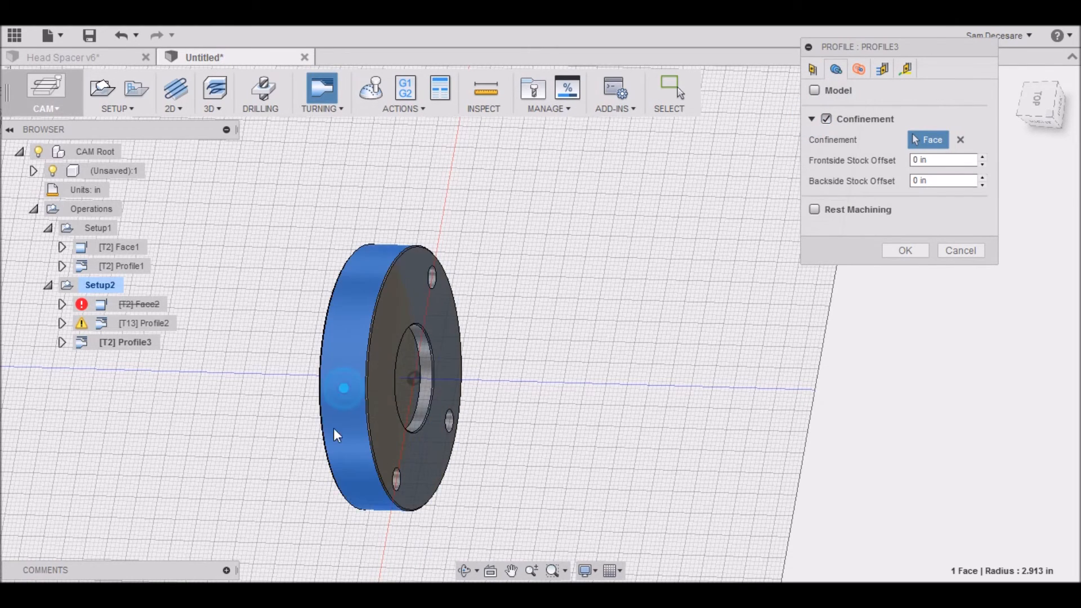
scroll(343, 417, "up", 5)
scroll(408, 408, "up", 3)
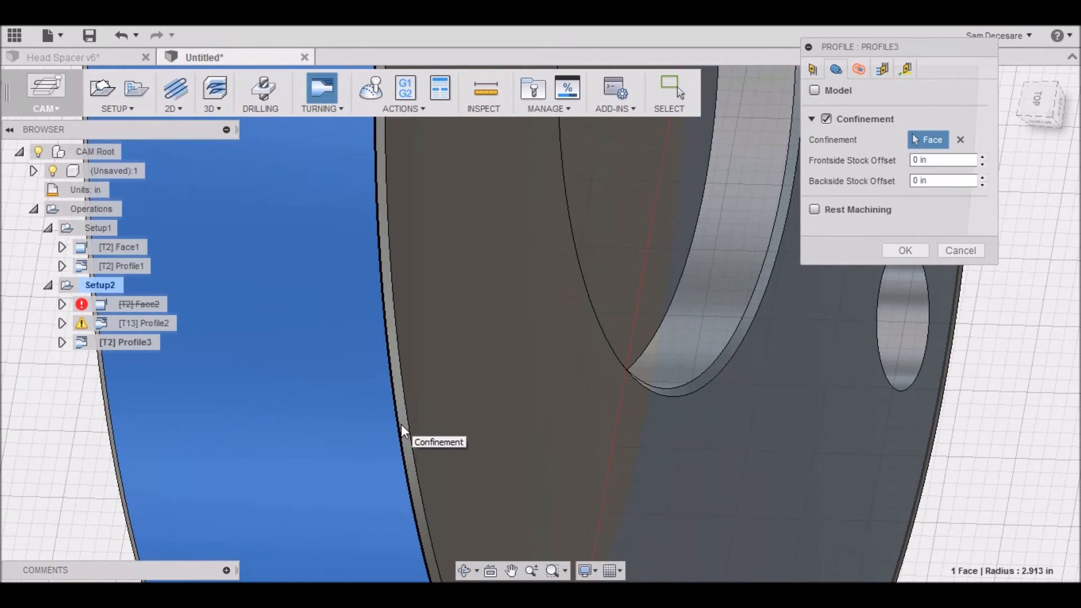
scroll(404, 424, "up", 3)
left_click(401, 427)
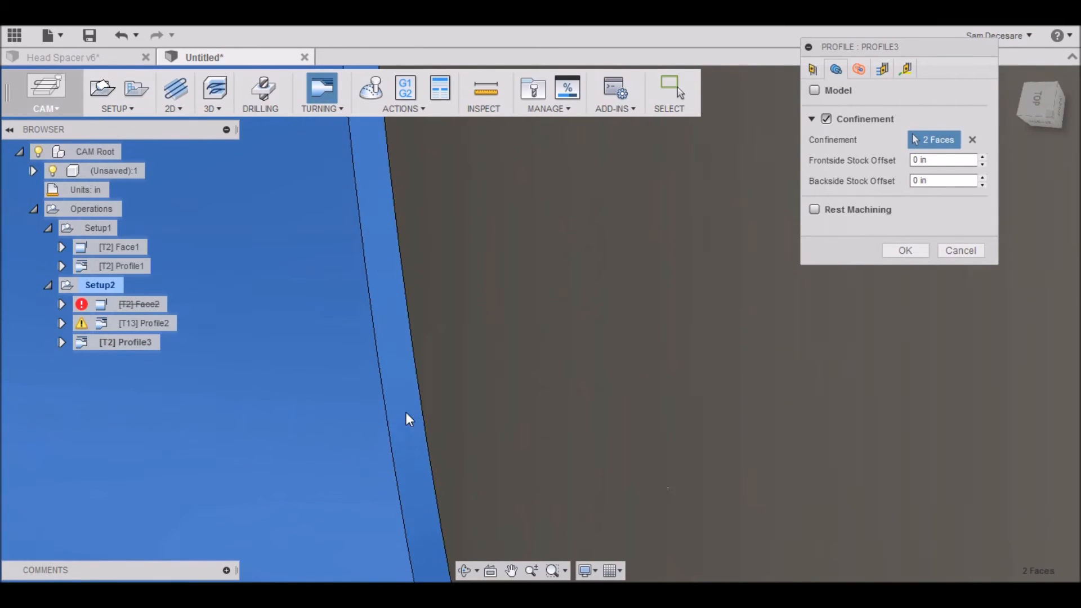
Set the profile operation's Backside Stock Offset to -0.65 in, generate it, and inspect the outer-edge toolpath from the top.
scroll(409, 407, "down", 3)
scroll(410, 401, "down", 10)
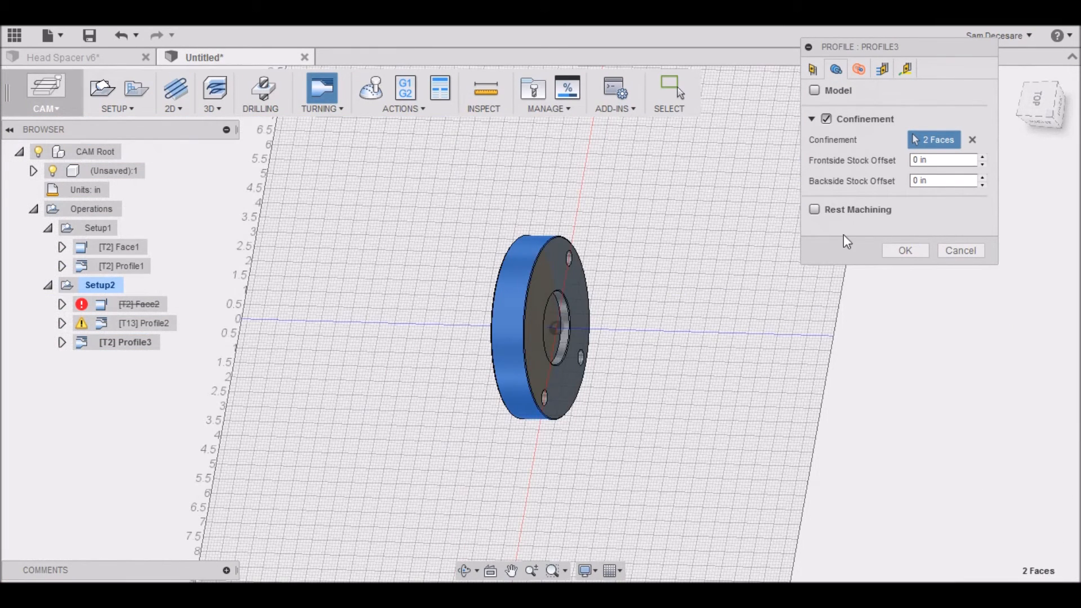
double_click(914, 181)
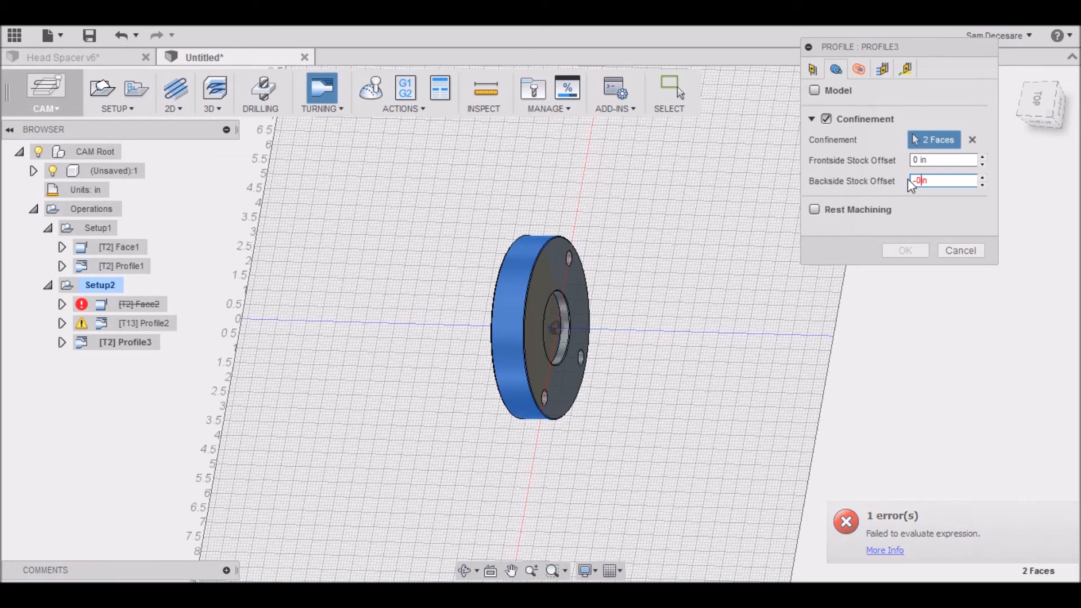
type("0.65")
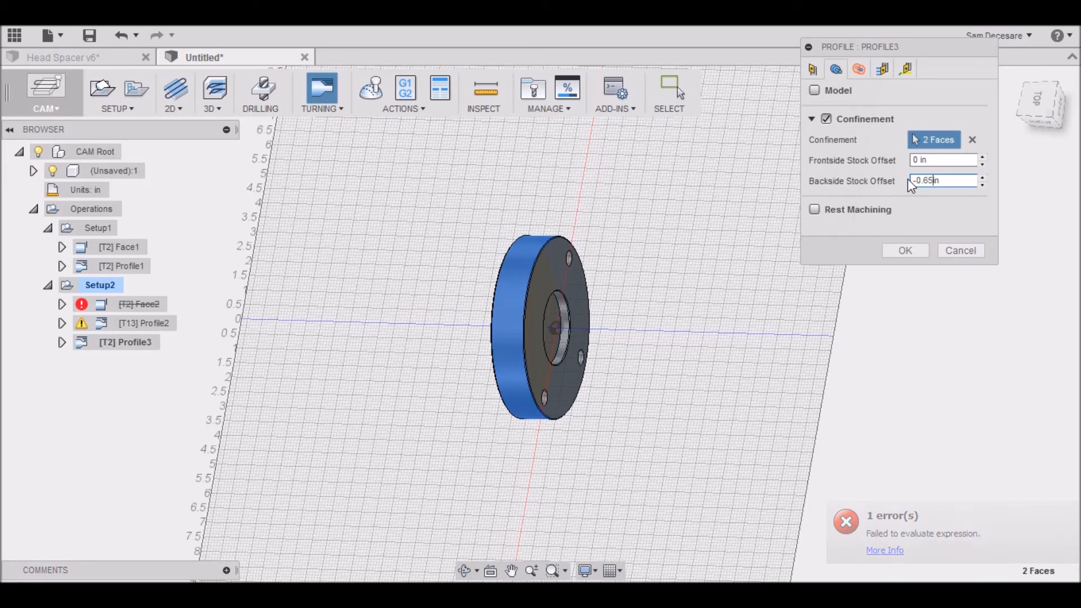
left_click(905, 250)
scroll(436, 429, "up", 5)
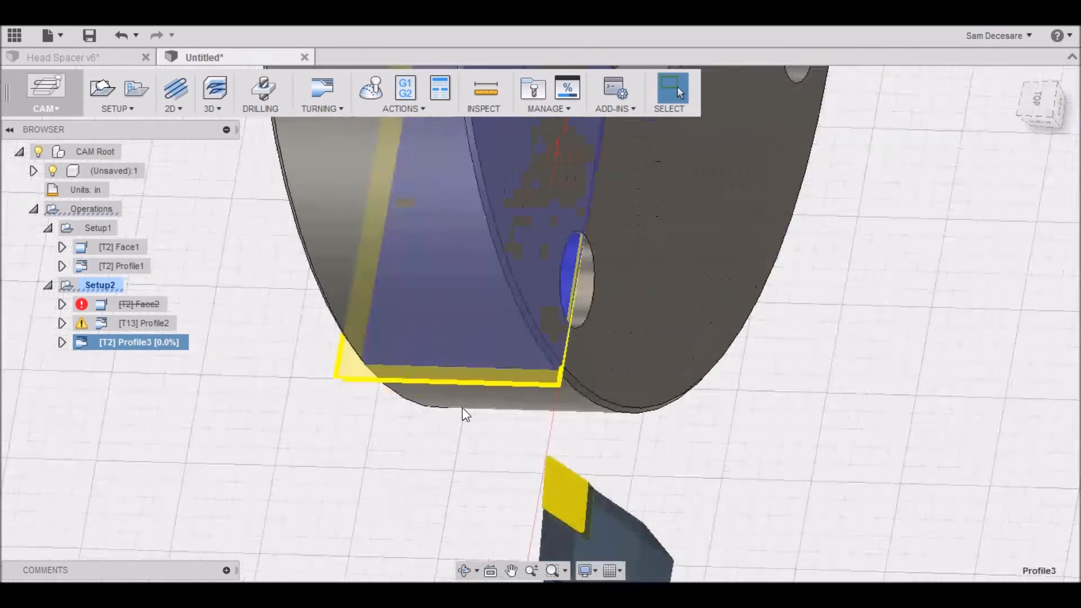
scroll(465, 415, "up", 1)
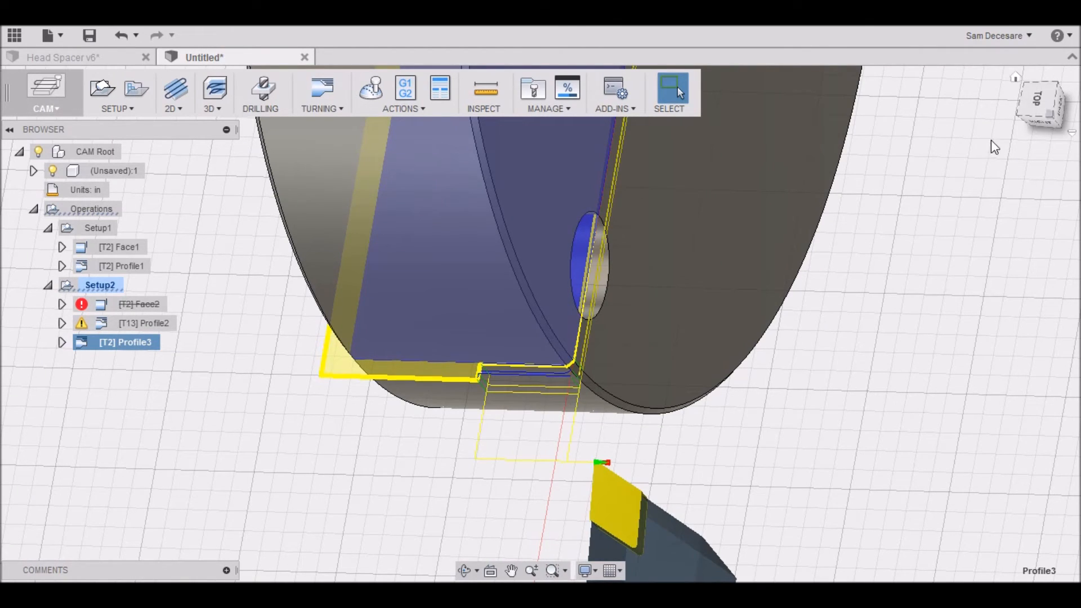
left_click(1034, 98)
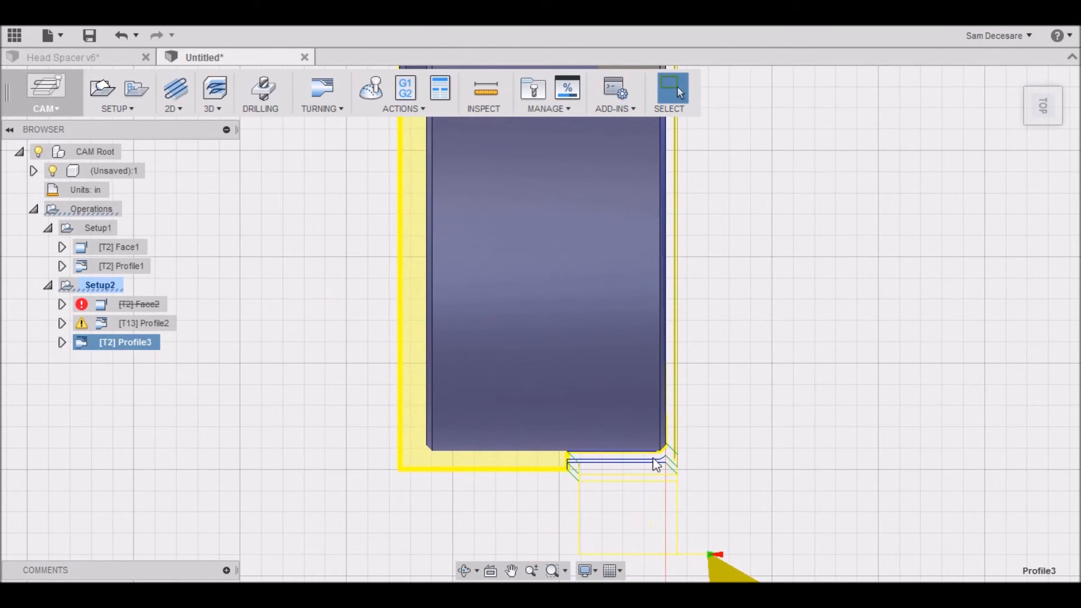
scroll(535, 437, "down", 3)
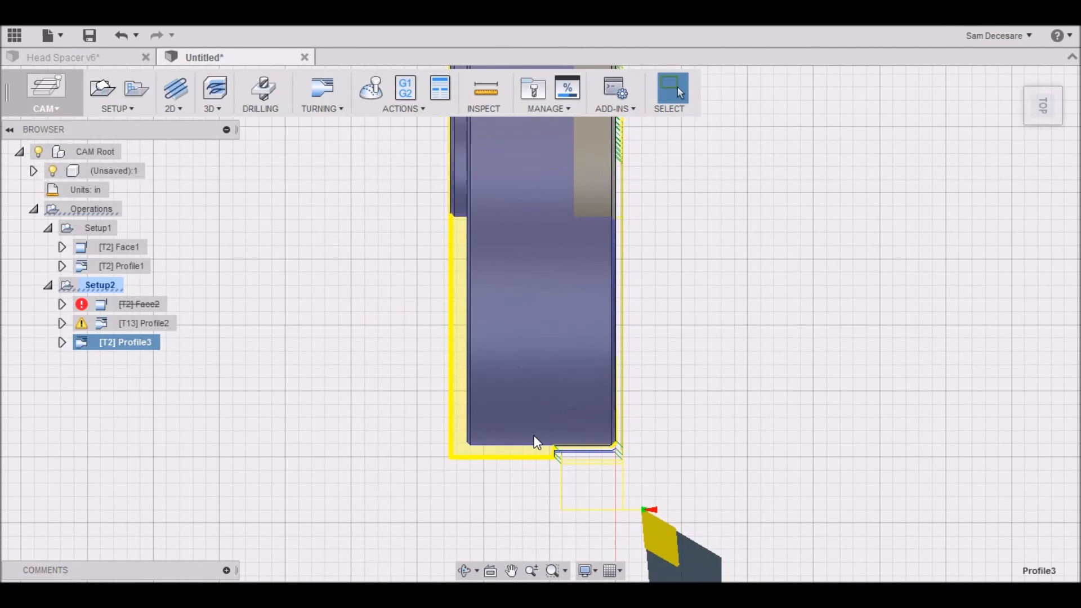
Edit Profile3's passes: finish feedrate 0.005 in, maximum roughing stepdown 0.01 in and roughing overlap 0.005 in.
right_click(131, 342)
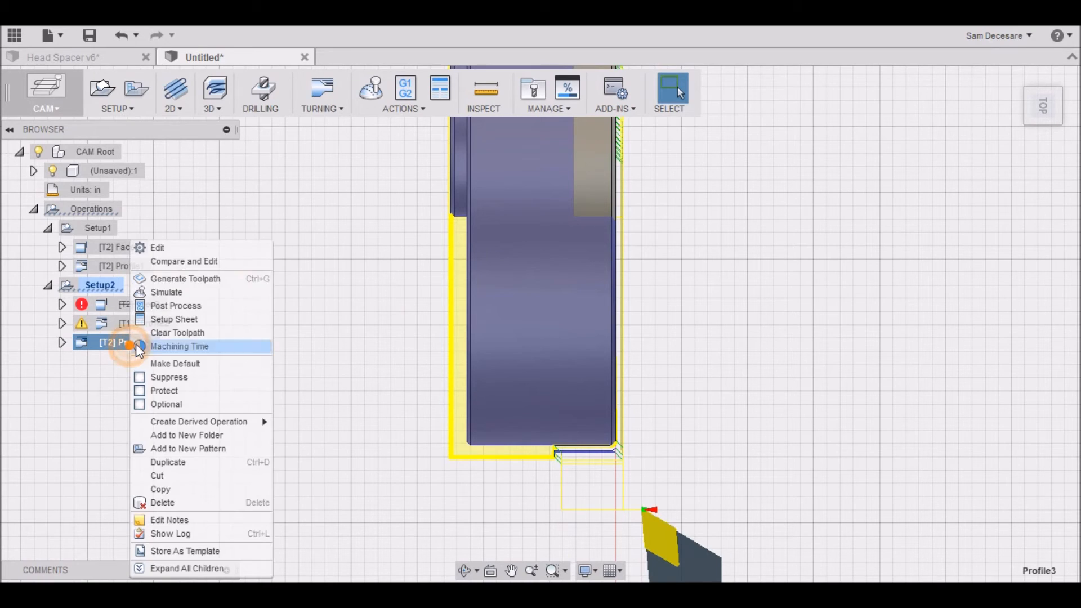
left_click(178, 246)
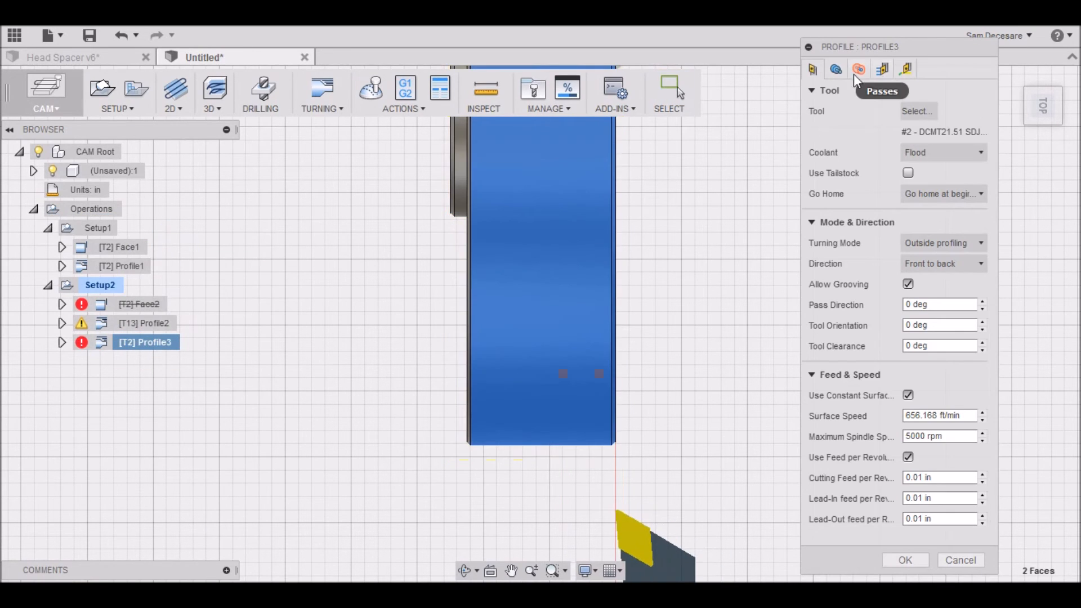
left_click(882, 69)
left_click(948, 215)
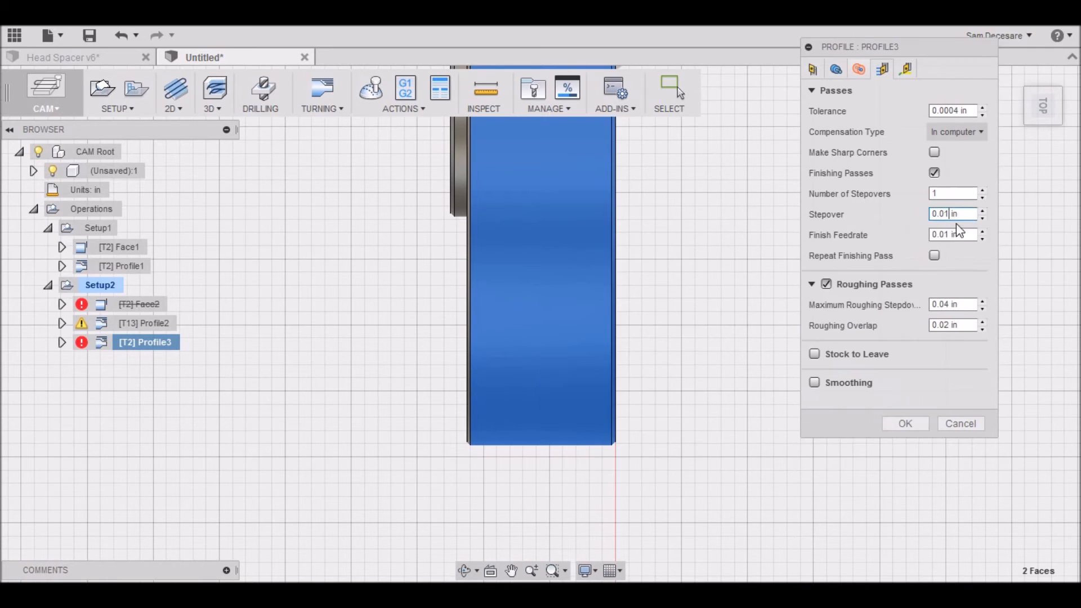
left_click(946, 234)
type("05")
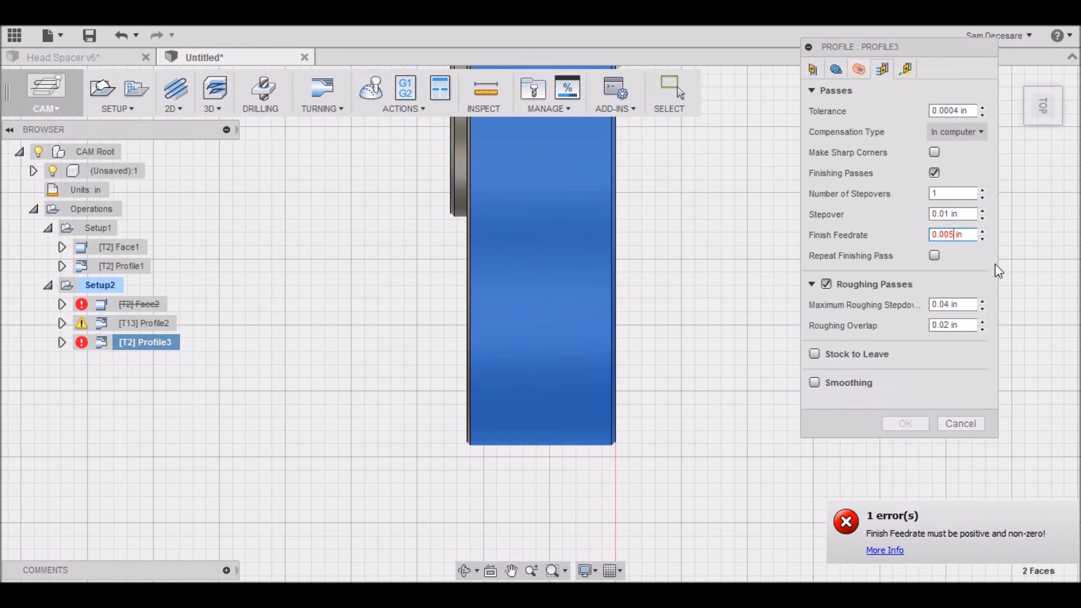
left_click(947, 304)
left_click(947, 324)
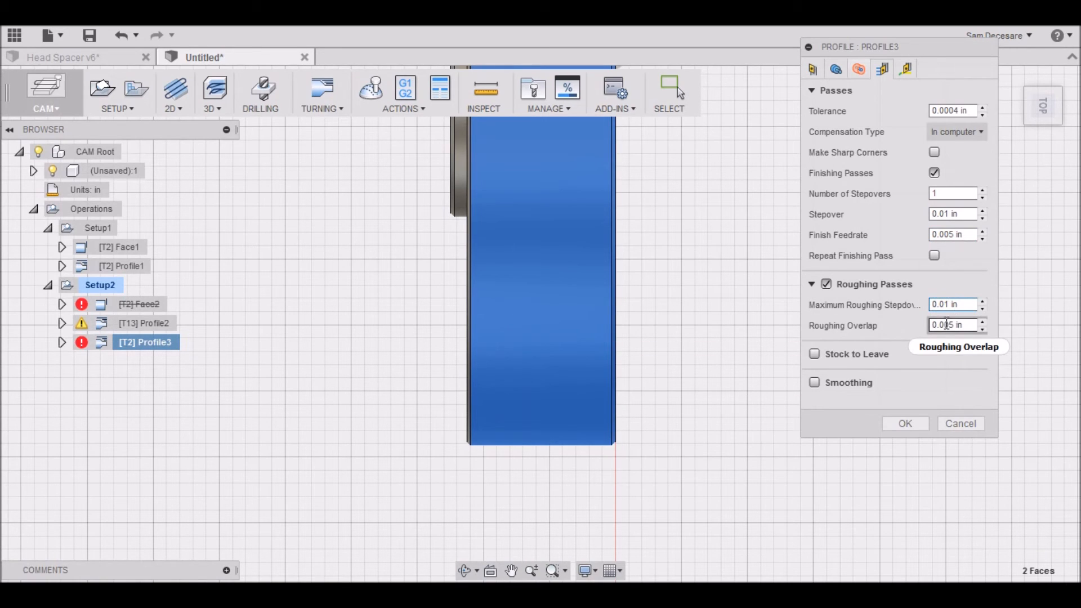
left_click(917, 424)
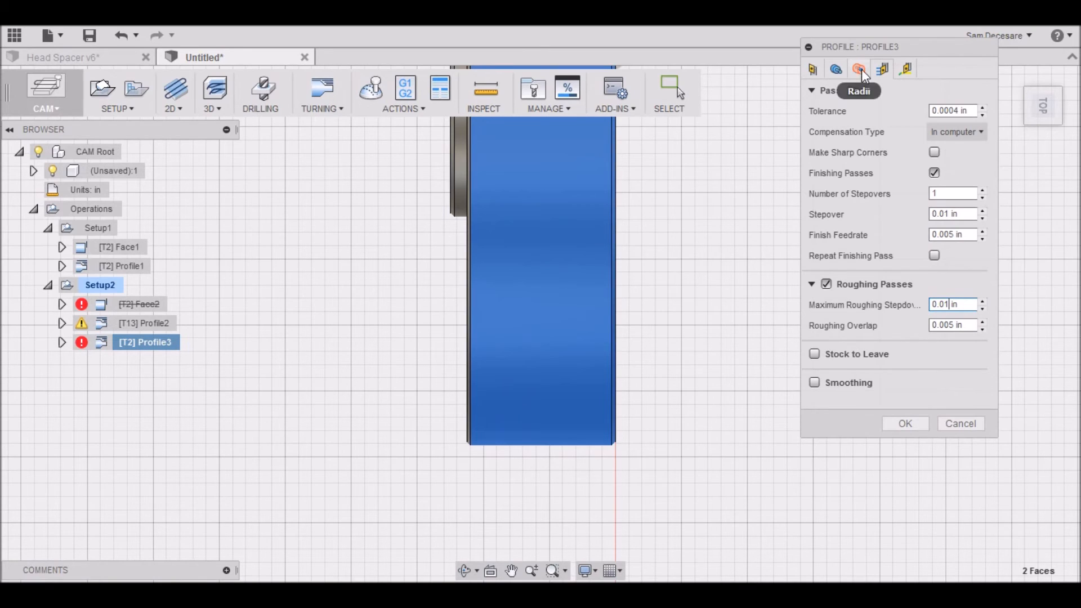
Enable Rest Machining from previous operations for Profile3, adjust its Backside Stock Offset, and regenerate the toolpath.
left_click(838, 71)
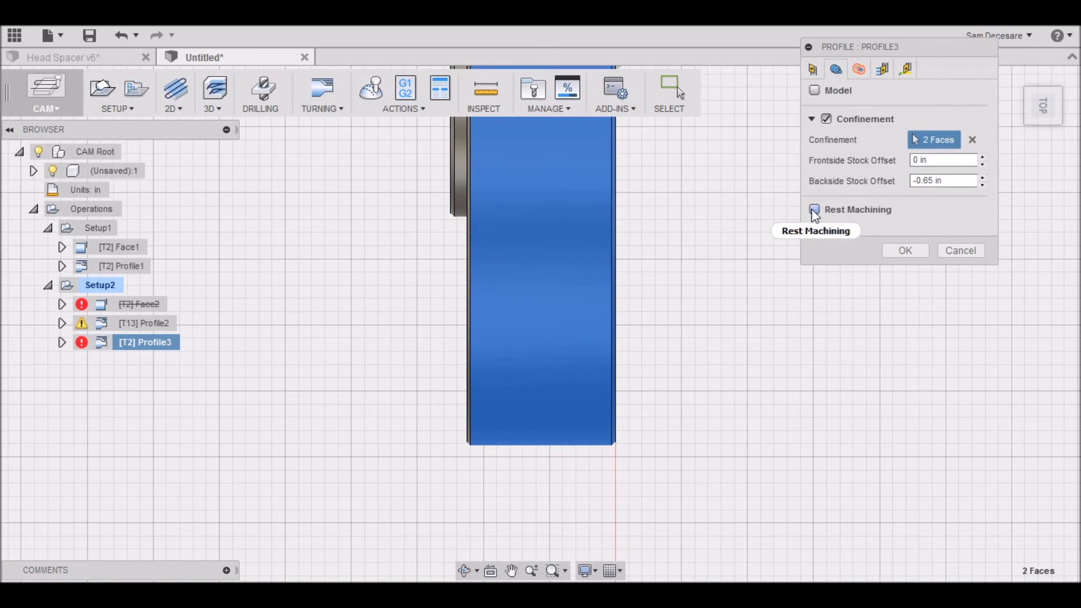
left_click(813, 209)
left_click(813, 72)
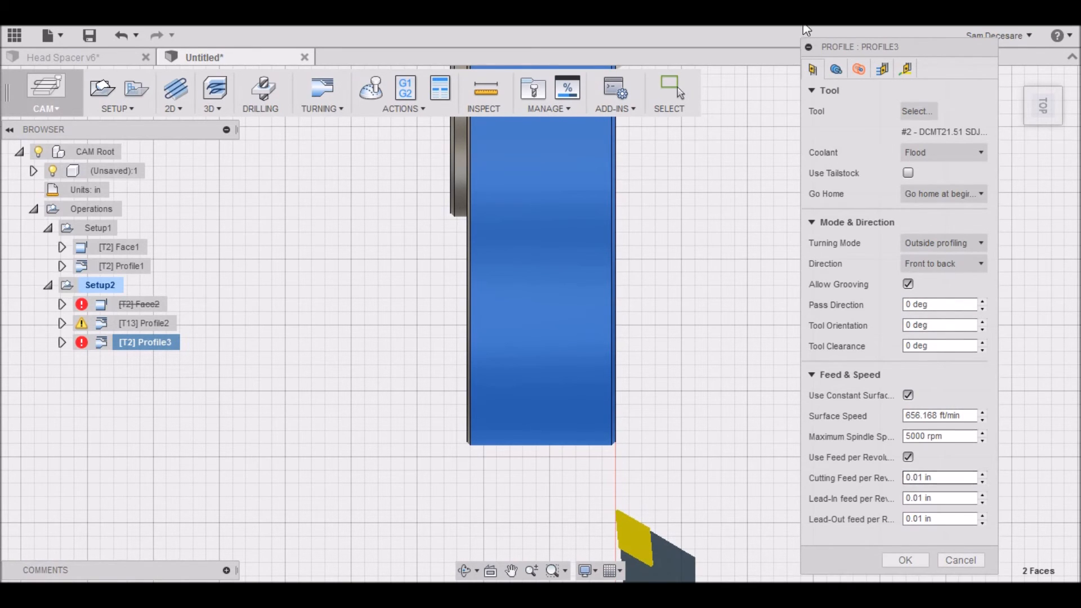
left_click(836, 70)
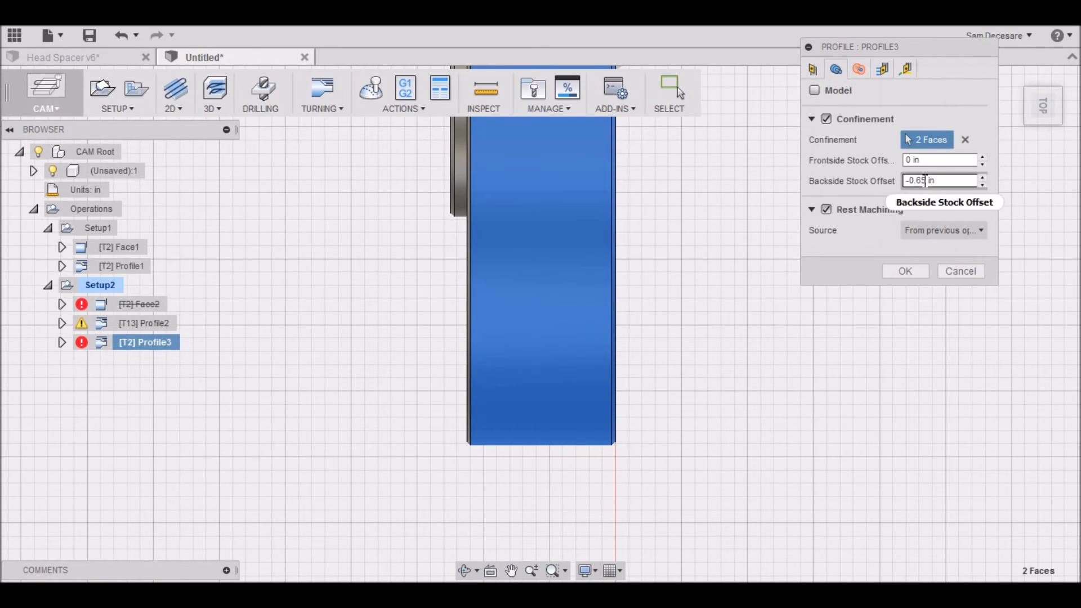
left_click(923, 181)
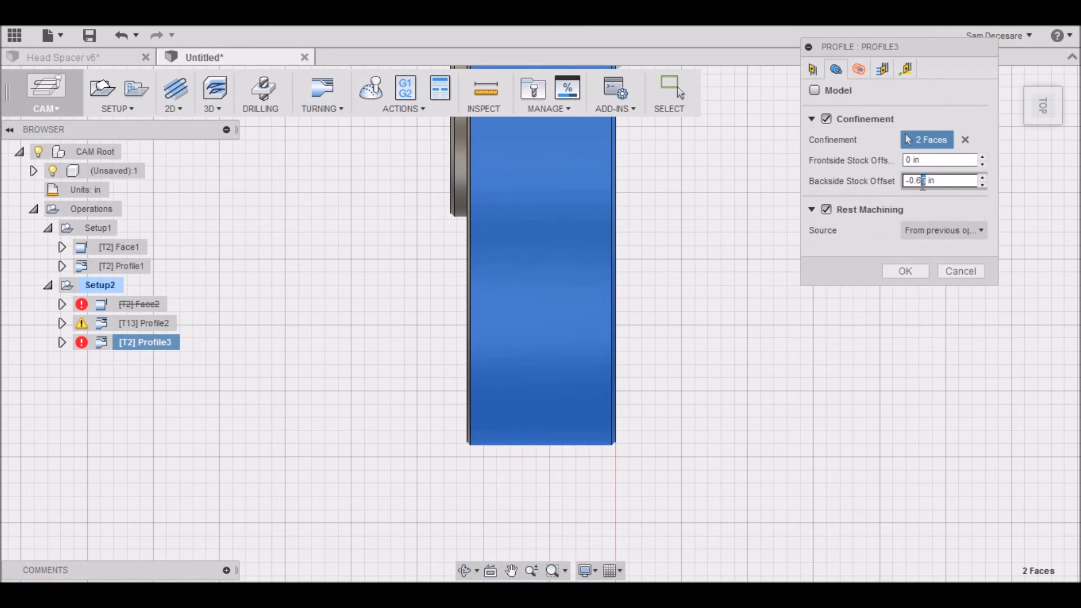
left_click(905, 271)
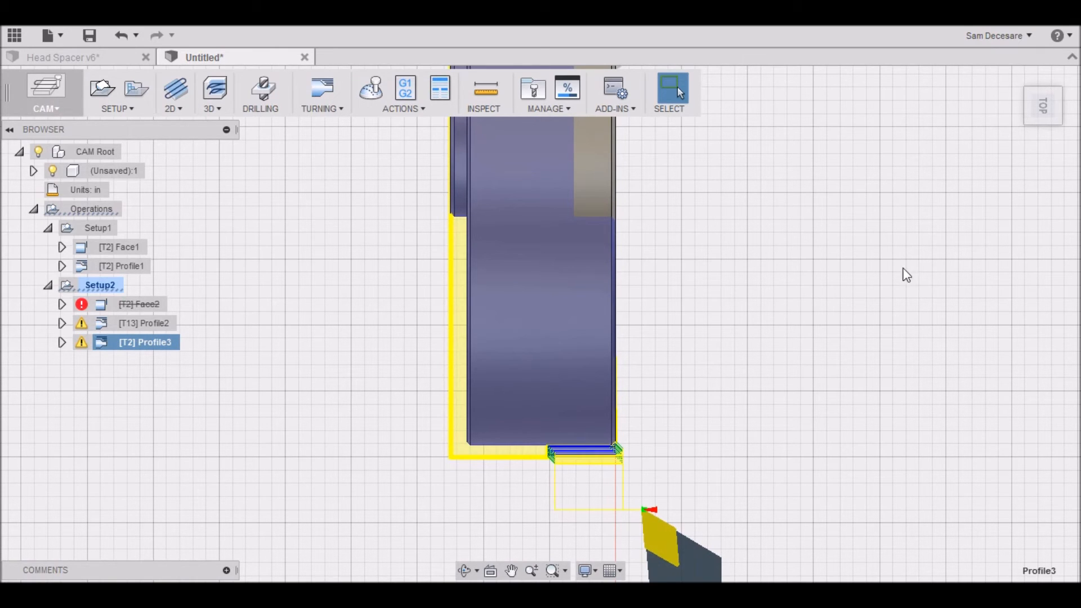
Check the regenerated Profile3 passes and move Profile3 ahead of Profile2 in Setup2's operation order.
scroll(560, 495, "up", 5)
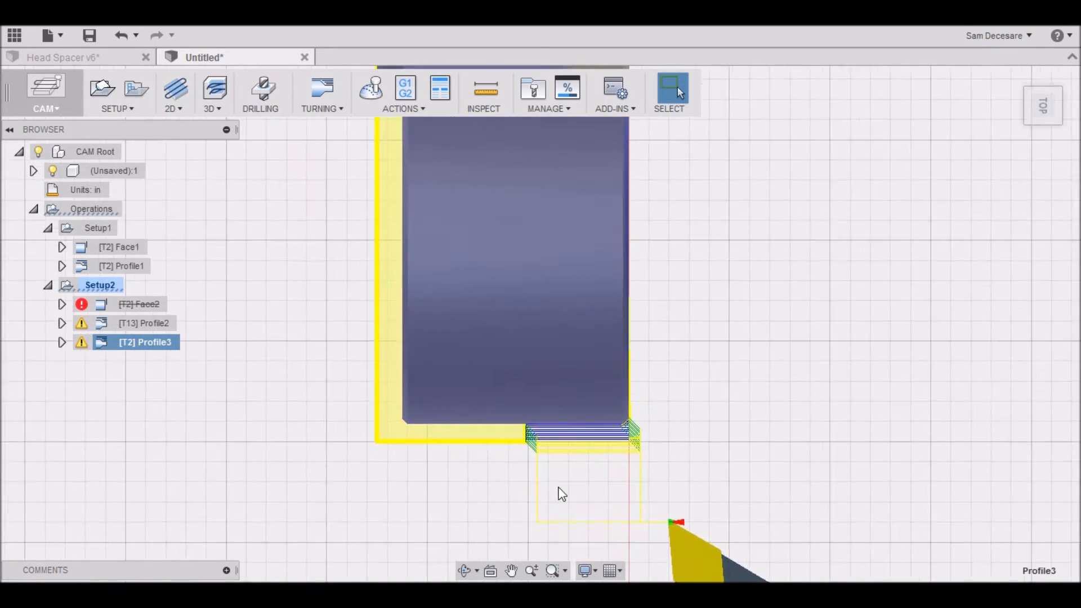
scroll(541, 395, "down", 5)
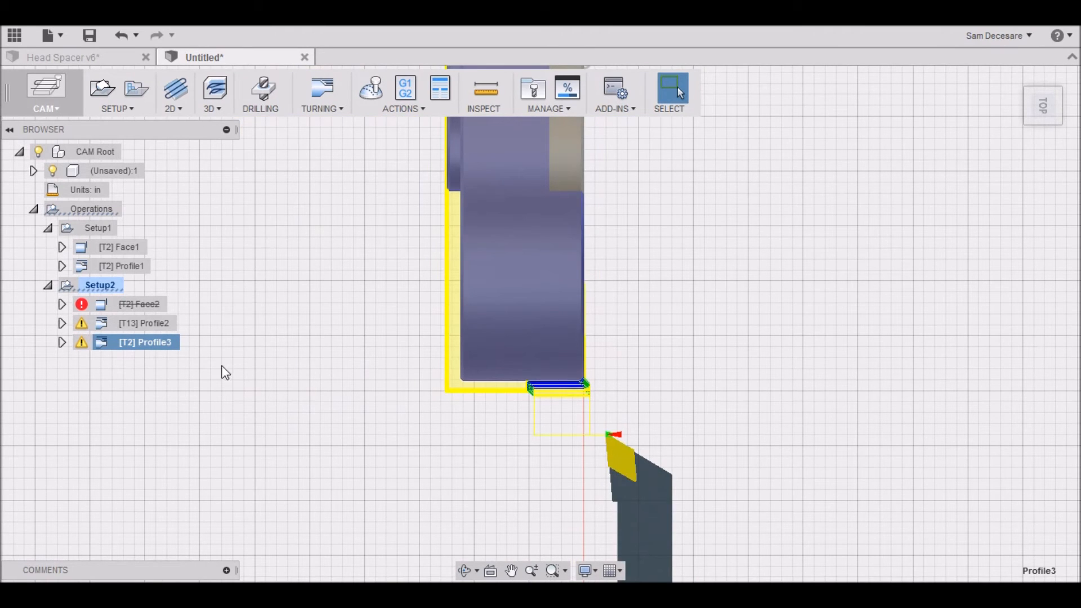
left_click_drag(158, 348, 174, 316)
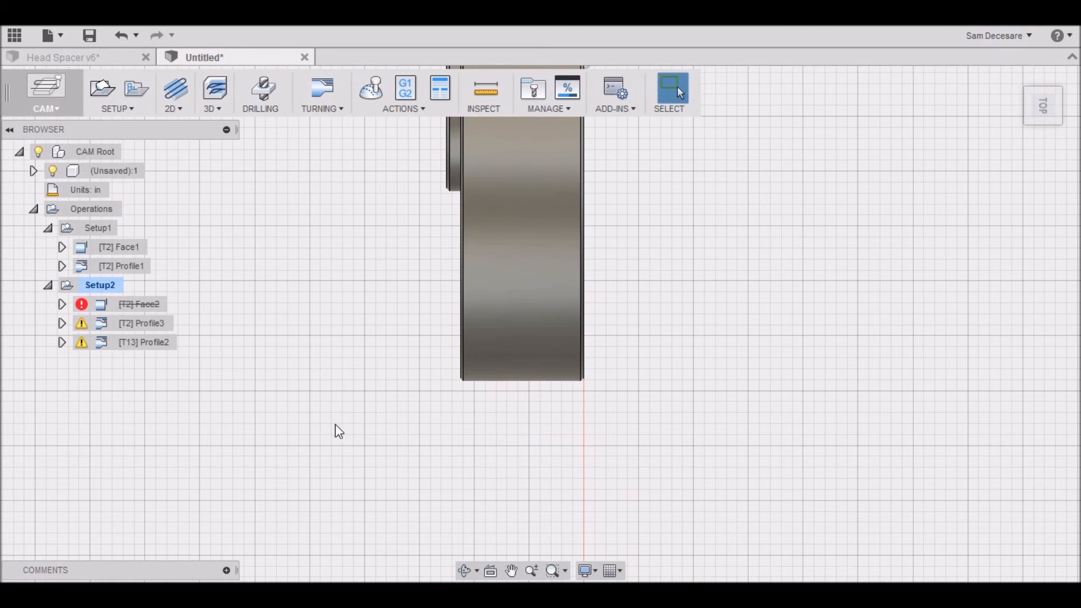
Show the disc's recessed back side in perspective and open the Post Process settings for Setup1.
scroll(335, 430, "down", 3)
scroll(356, 449, "down", 2)
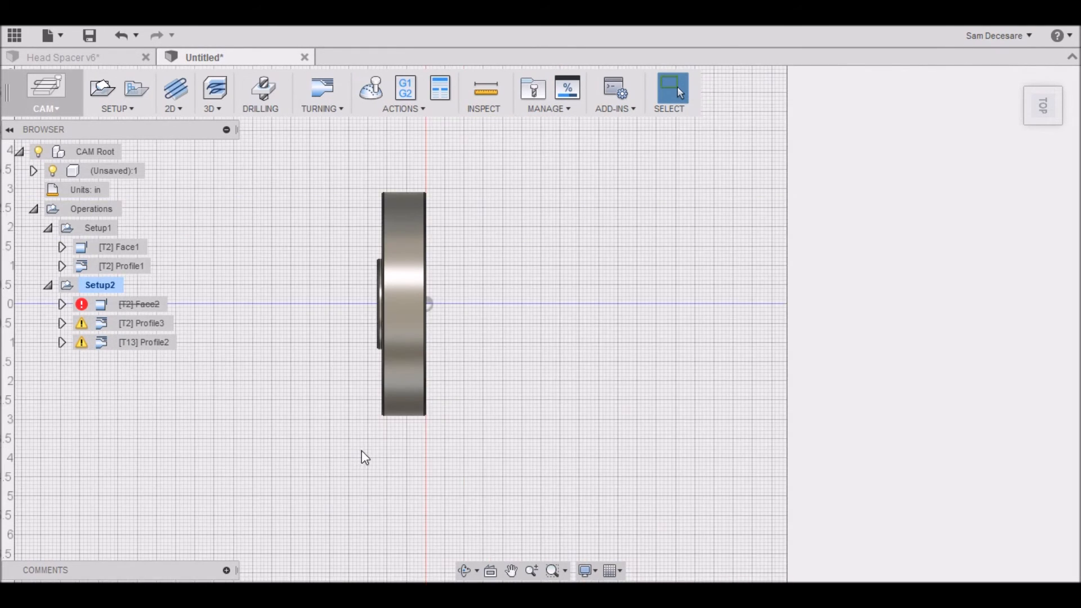
scroll(378, 450, "up", 2)
left_click(1016, 77)
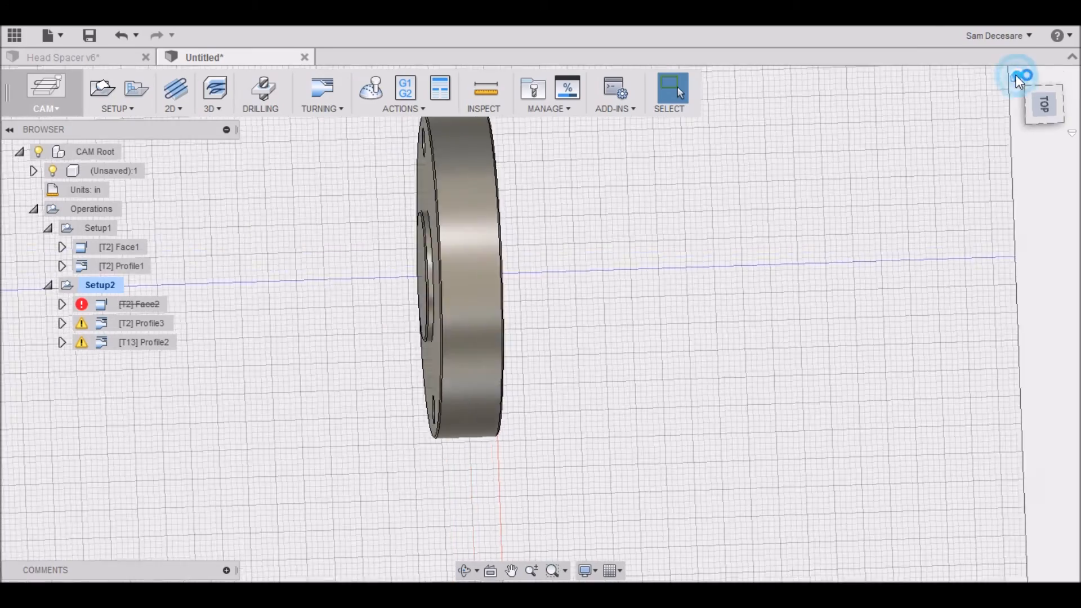
left_click_drag(1048, 116, 929, 95)
left_click_drag(994, 127, 974, 142)
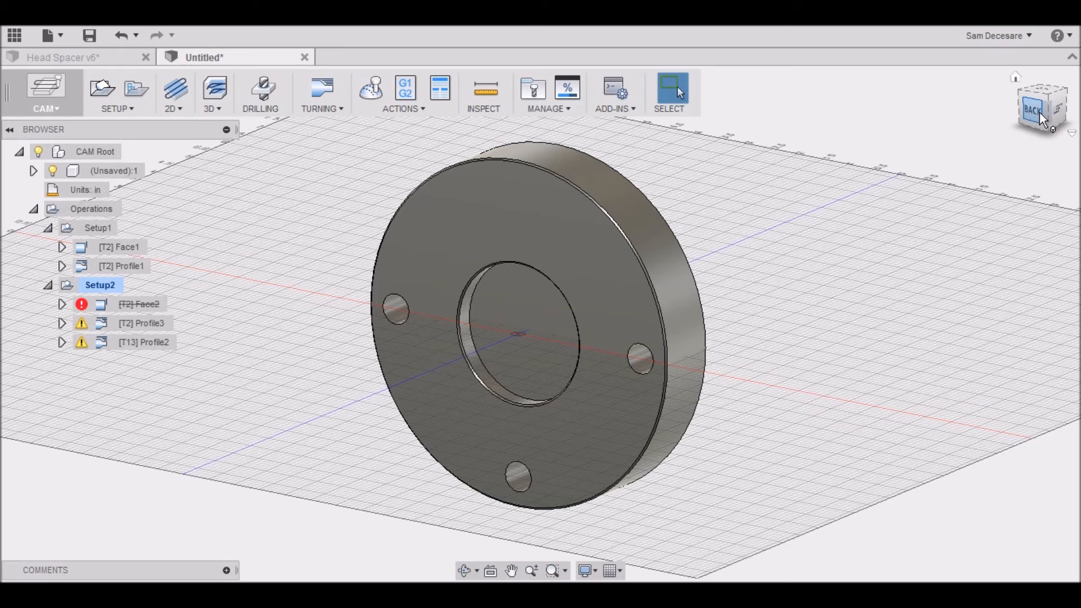
left_click(88, 229)
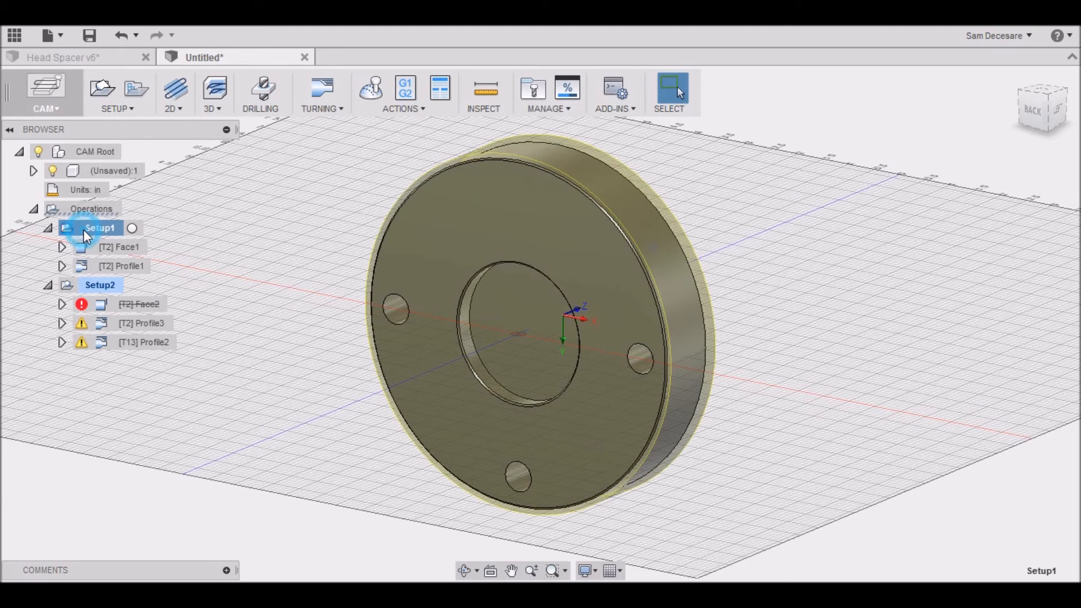
right_click(88, 232)
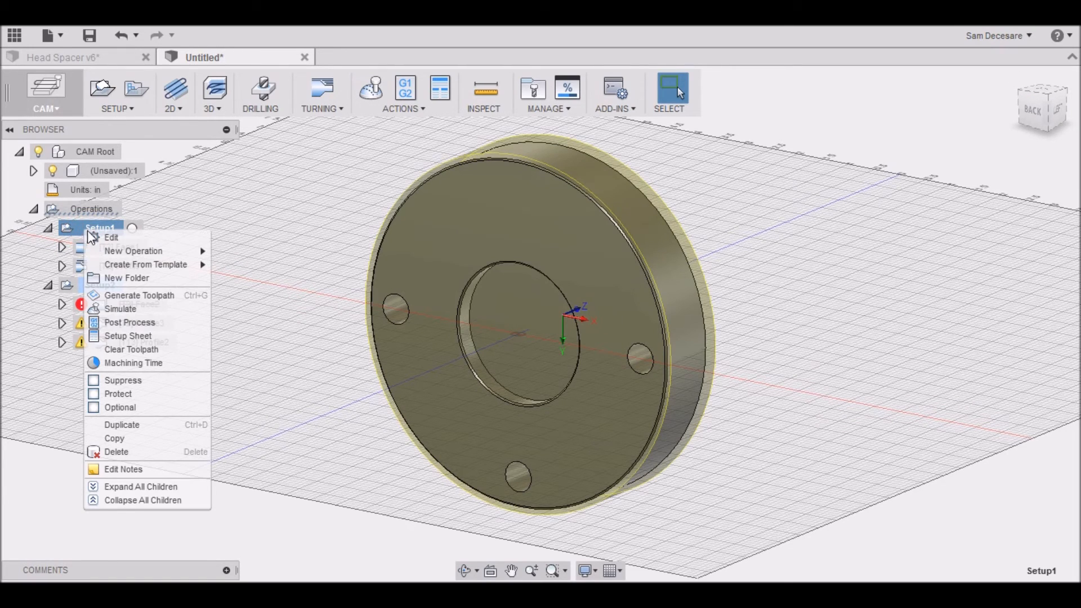
left_click(123, 322)
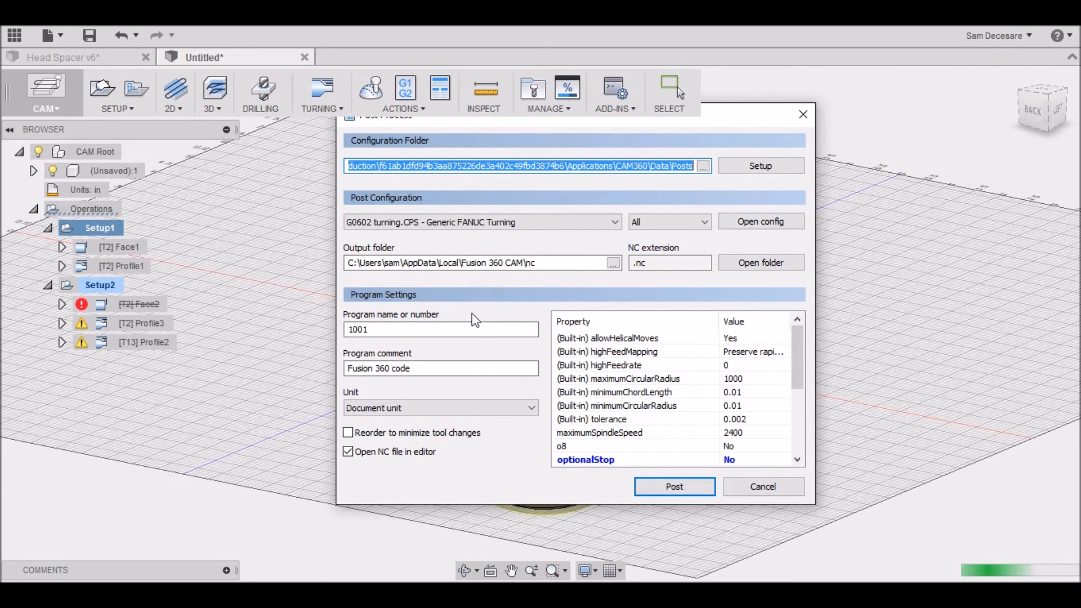
Filter the post configurations to Turning, choose G0602 turning.CPS - Generic FANUC Turning, and review its properties.
left_click(705, 221)
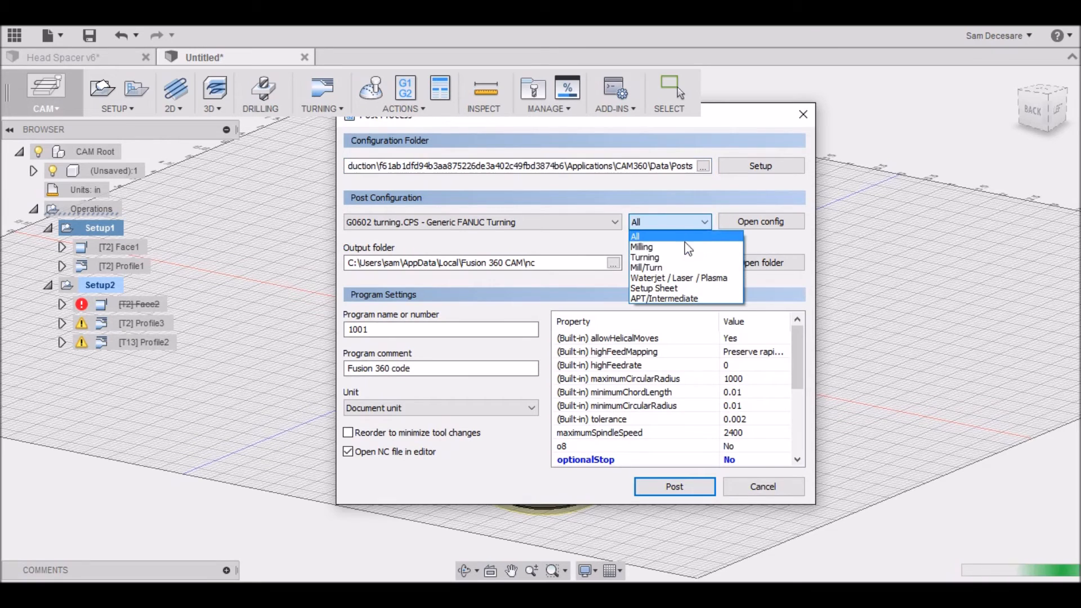
left_click(658, 253)
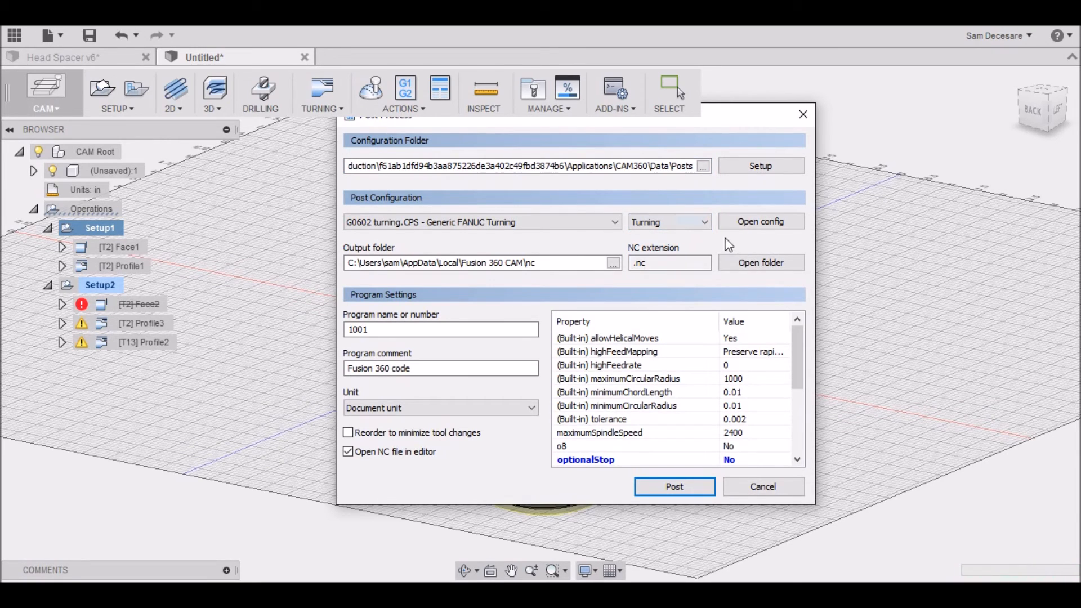
left_click(620, 220)
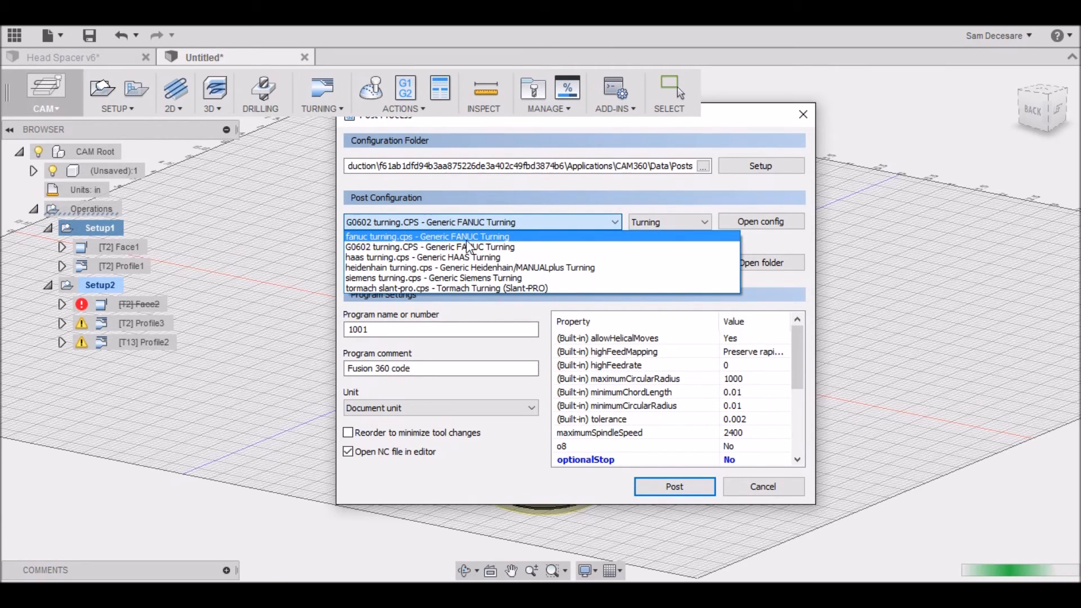
left_click(495, 250)
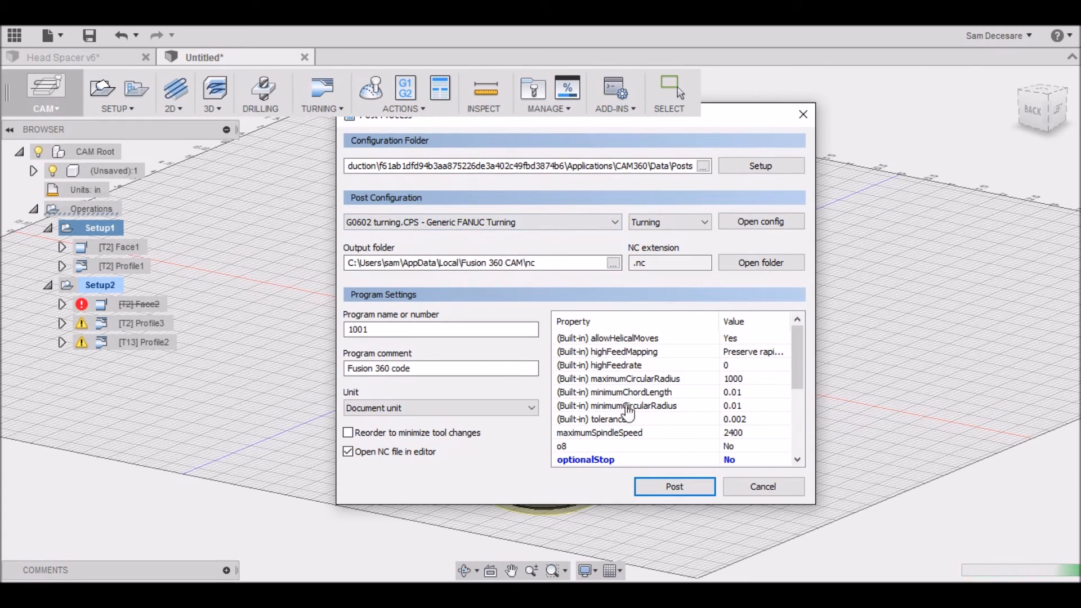
left_click_drag(797, 346, 796, 378)
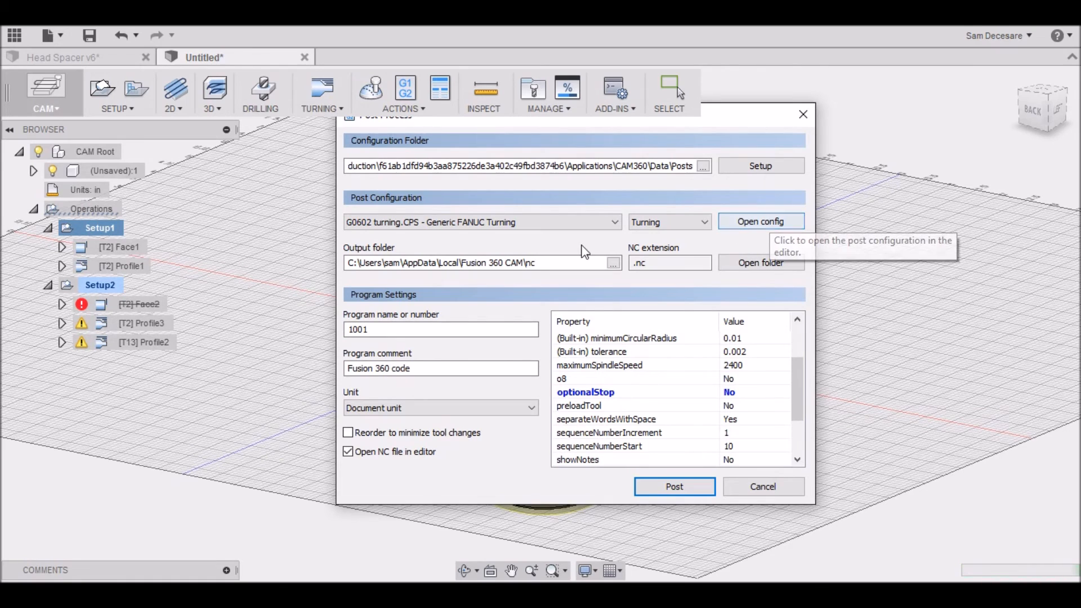
Open the G0602 turning.CPS post configuration in the code editor and review its user-defined properties and output format definitions.
left_click(763, 223)
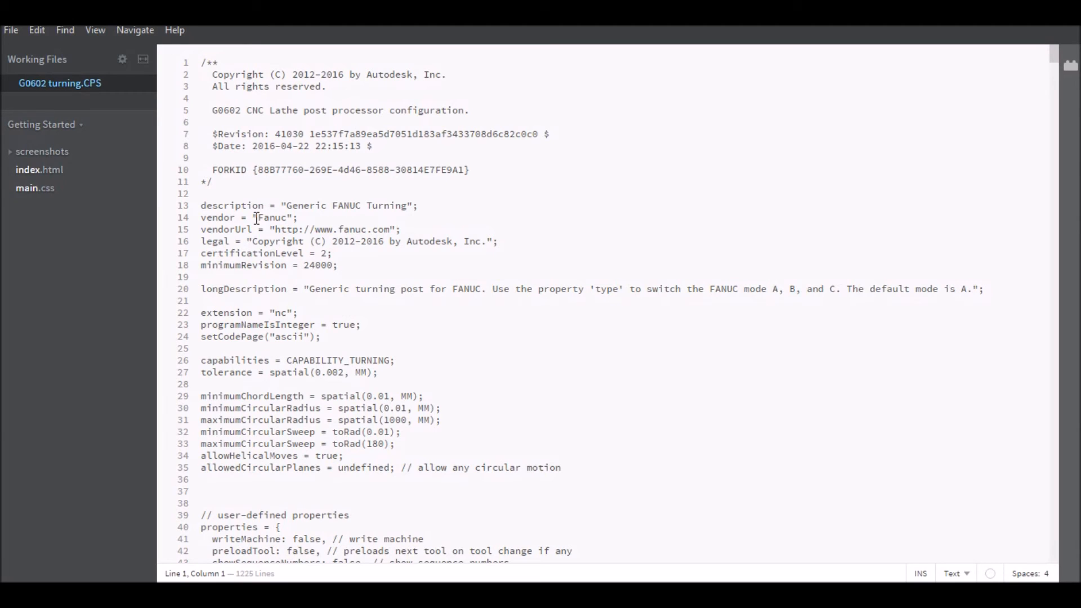
scroll(250, 321, "down", 5)
scroll(252, 321, "up", 5)
scroll(319, 403, "down", 5)
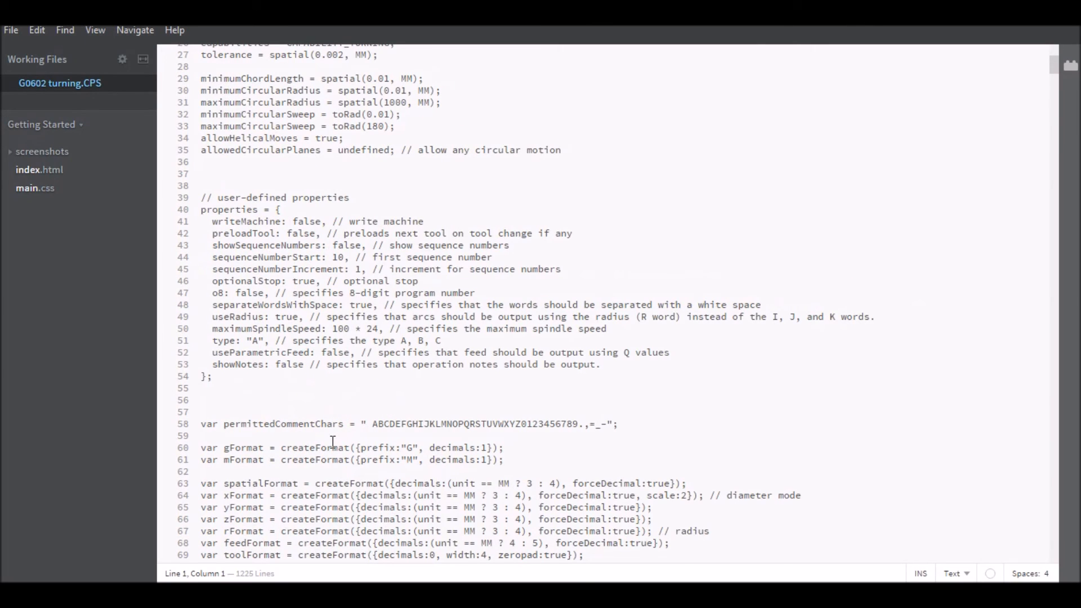
scroll(334, 440, "down", 5)
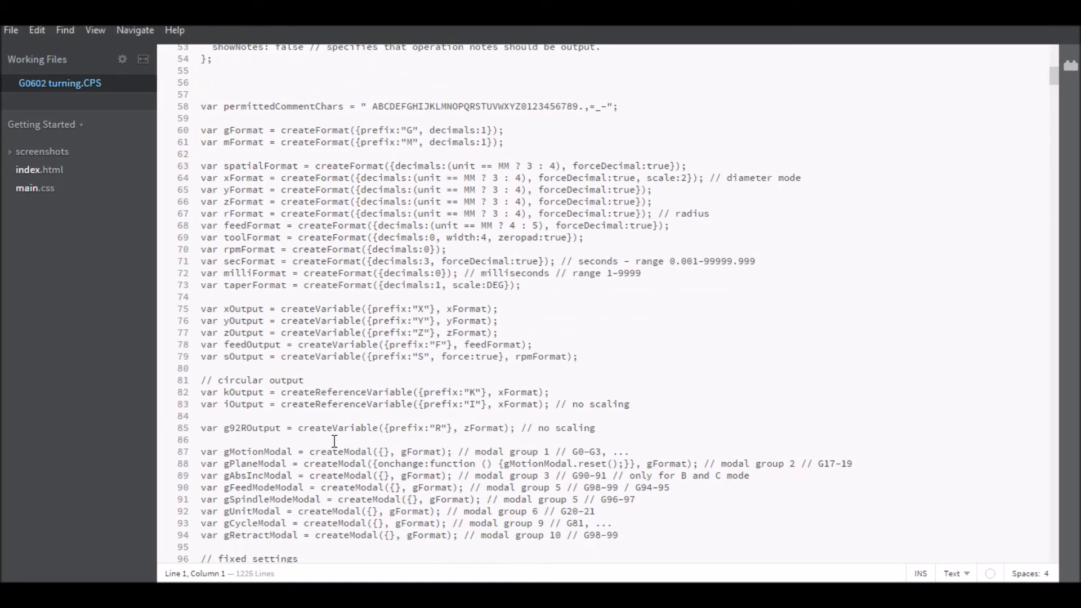
scroll(335, 441, "up", 5)
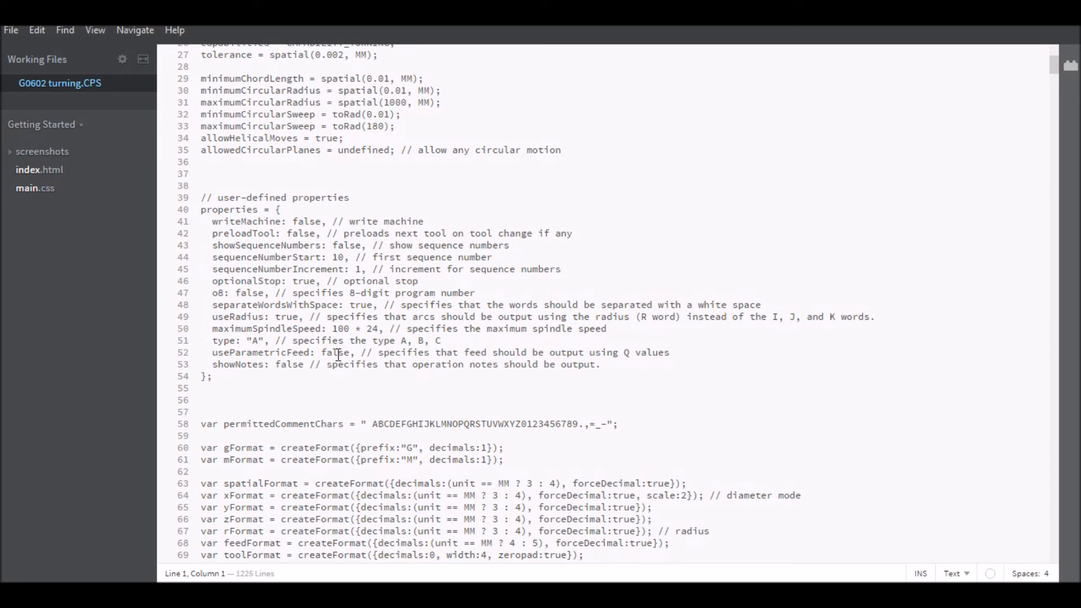
scroll(535, 434, "down", 7)
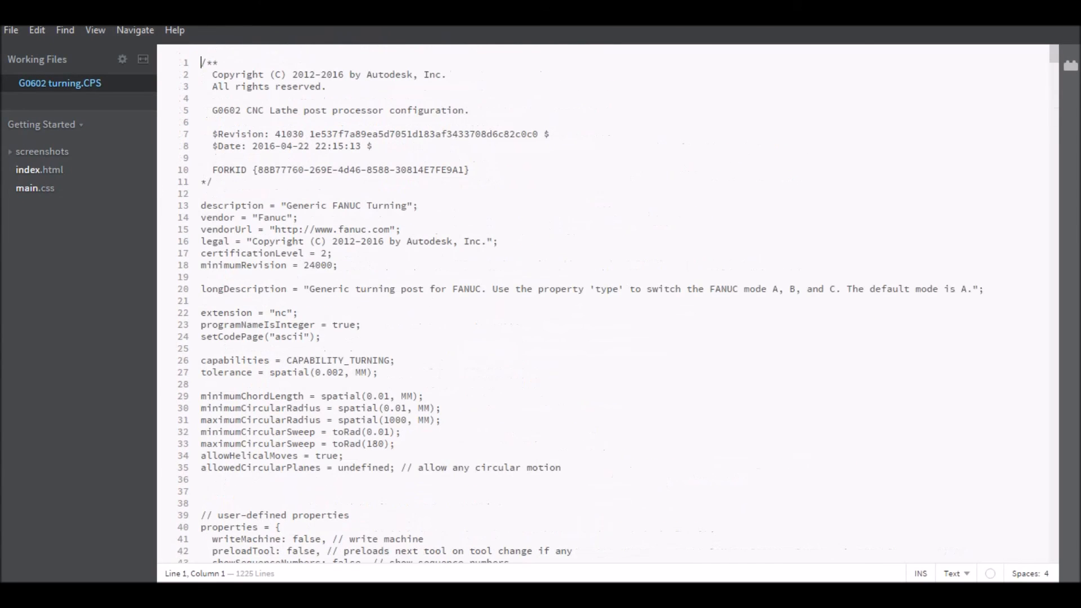
Look up G0602 turning.CPS in the Posts folder through the Save As dialog, leaving the dialog without saving.
left_click(11, 30)
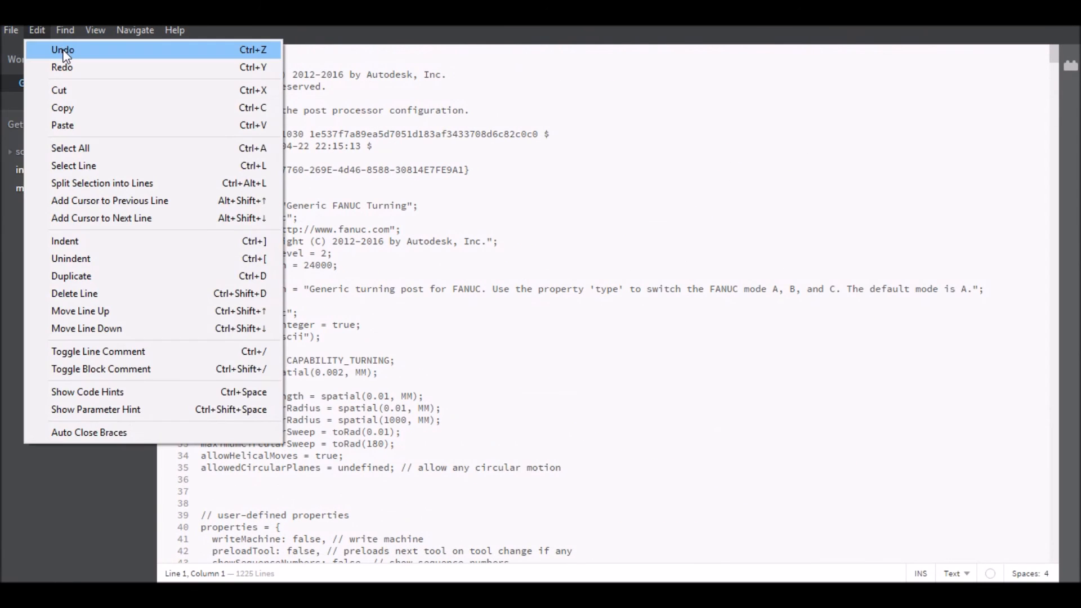
left_click(33, 178)
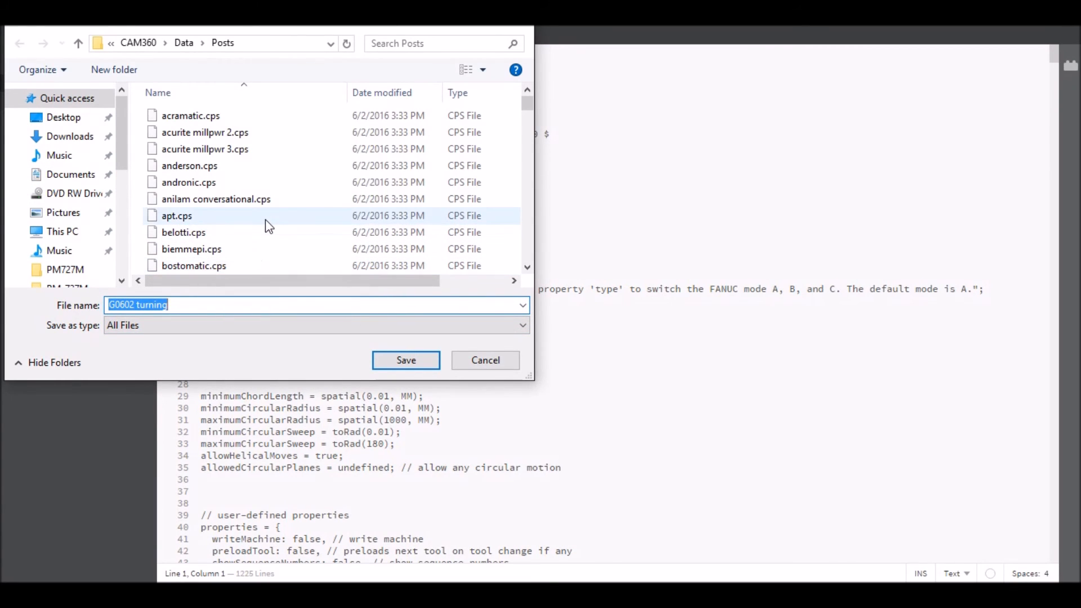
scroll(266, 228, "down", 4)
scroll(265, 226, "down", 7)
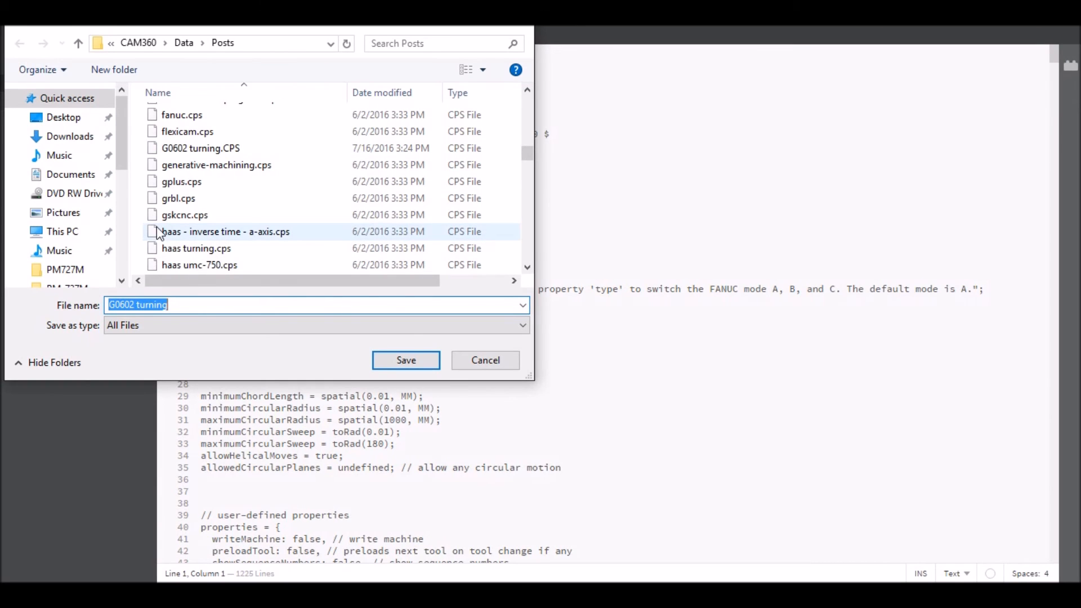
left_click(485, 363)
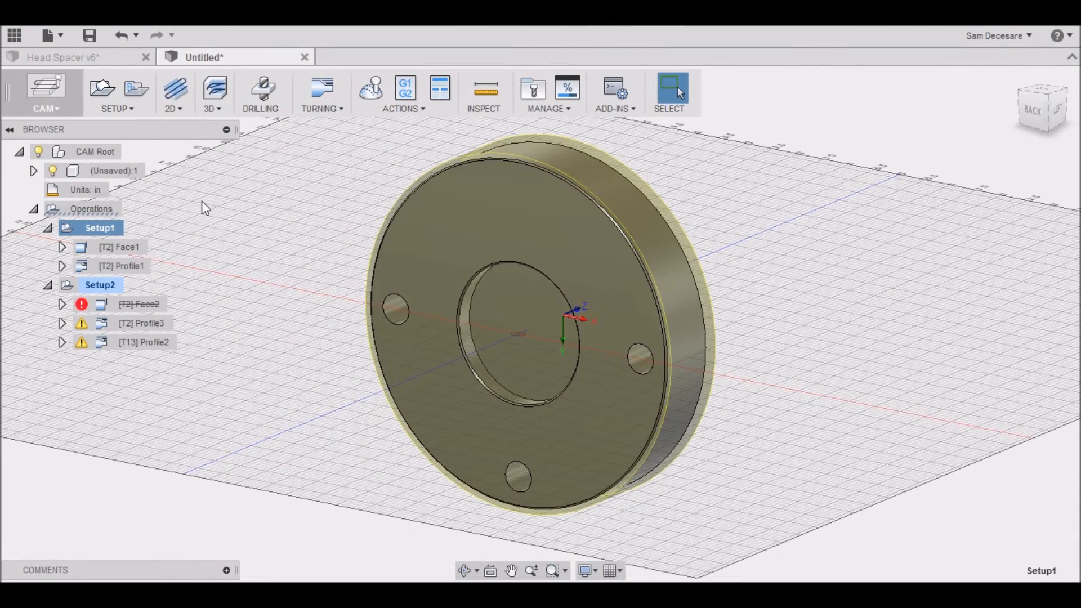
In Fusion 360, post-process Setup1 with G0602 turning.CPS and save the program as 1001, replacing the existing NC file.
left_click(406, 88)
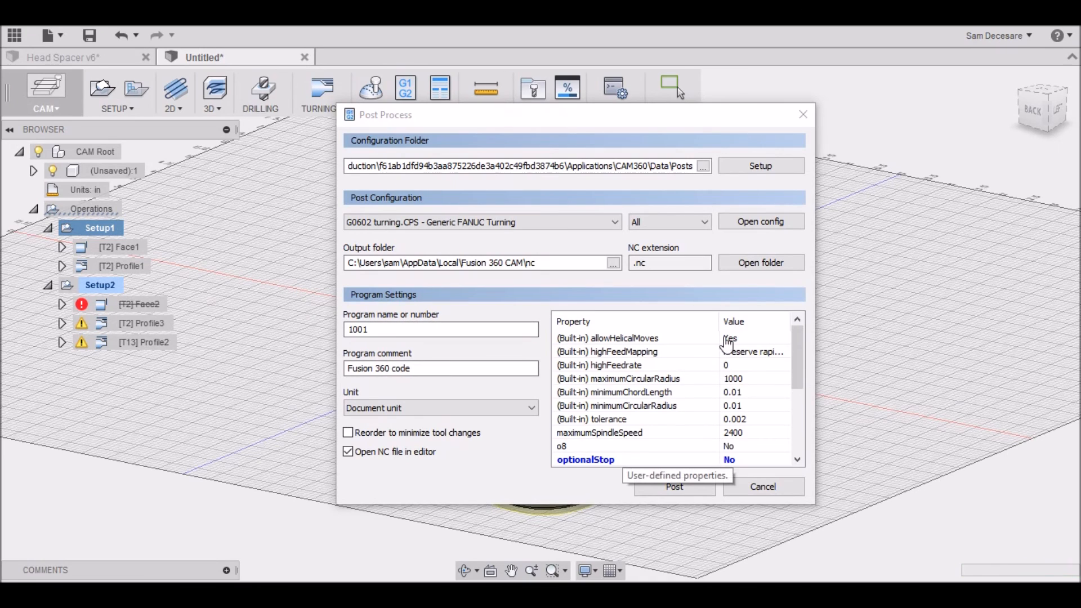
scroll(714, 434, "down", 1)
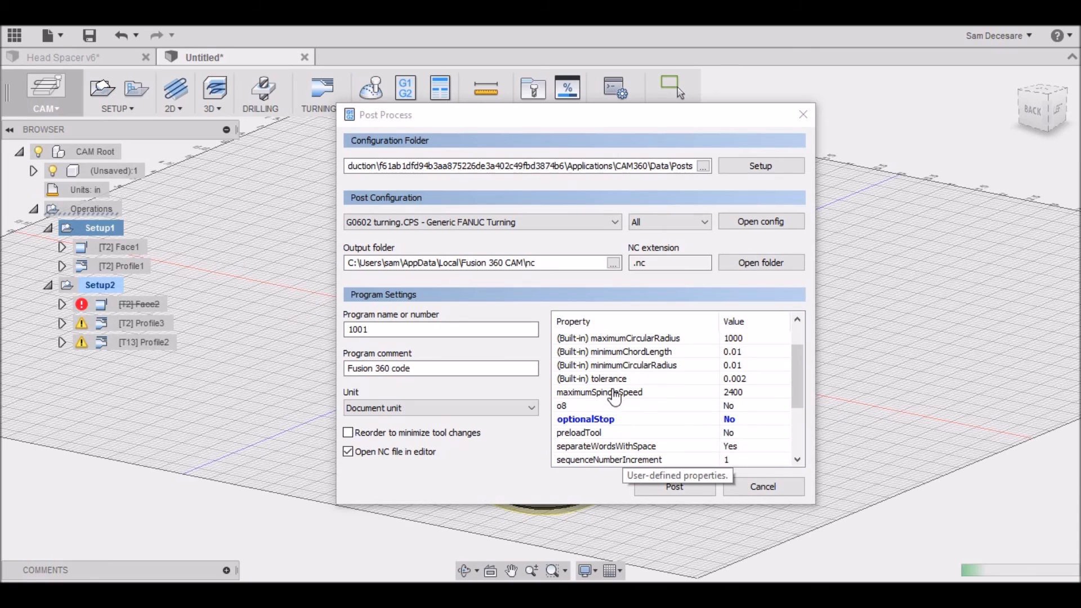
scroll(614, 366, "up", 1)
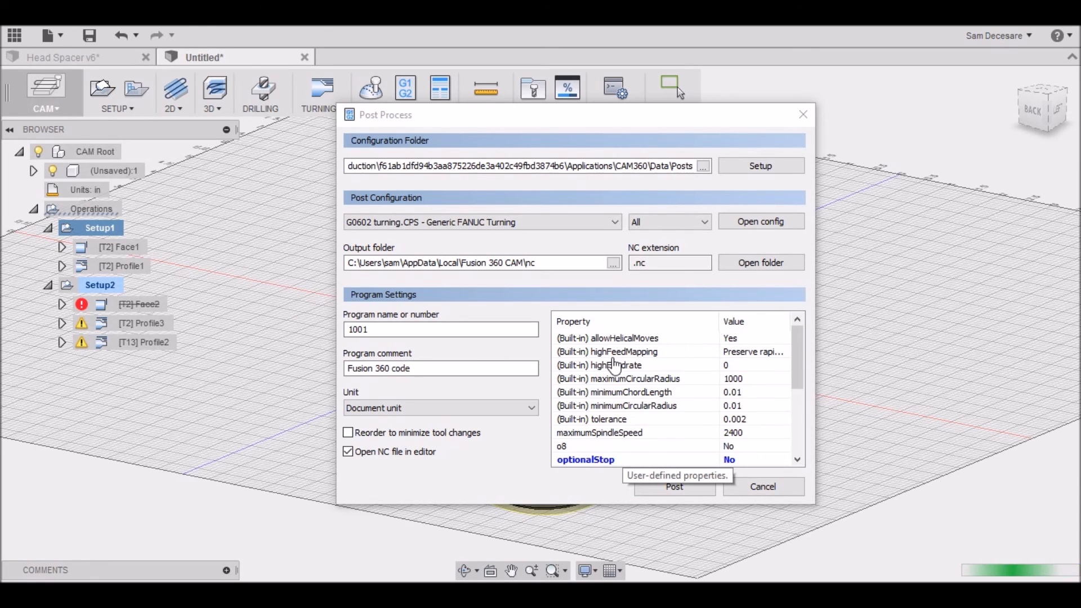
scroll(619, 382, "down", 2)
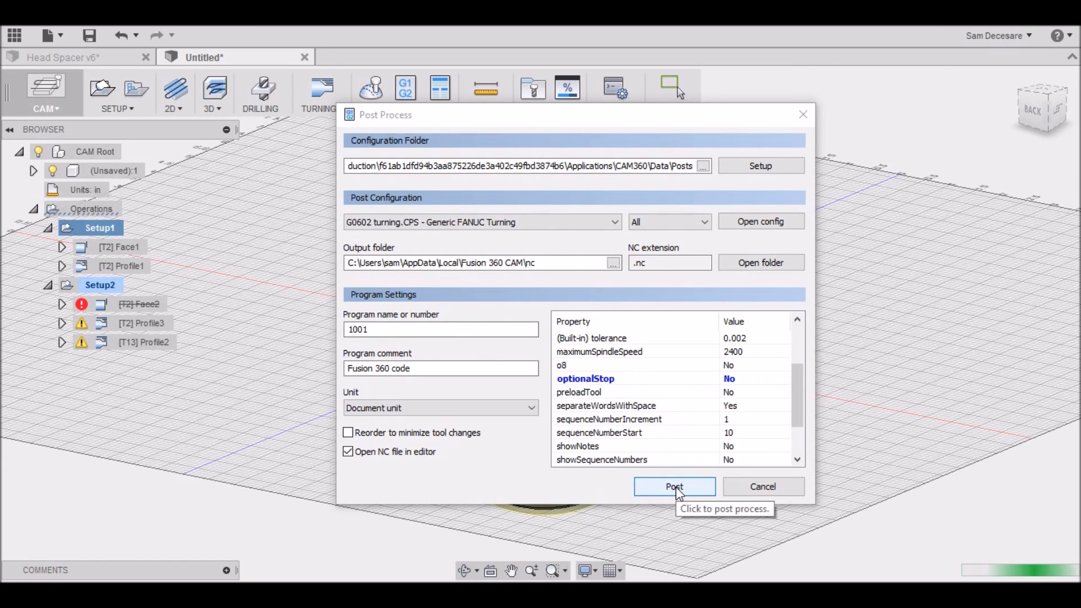
left_click(657, 487)
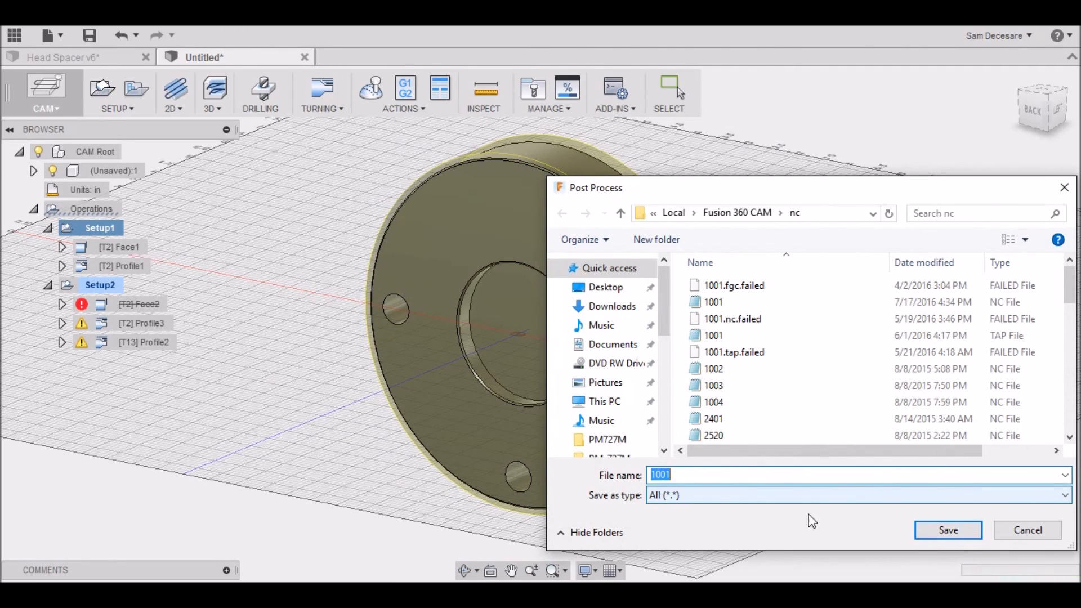
left_click(947, 530)
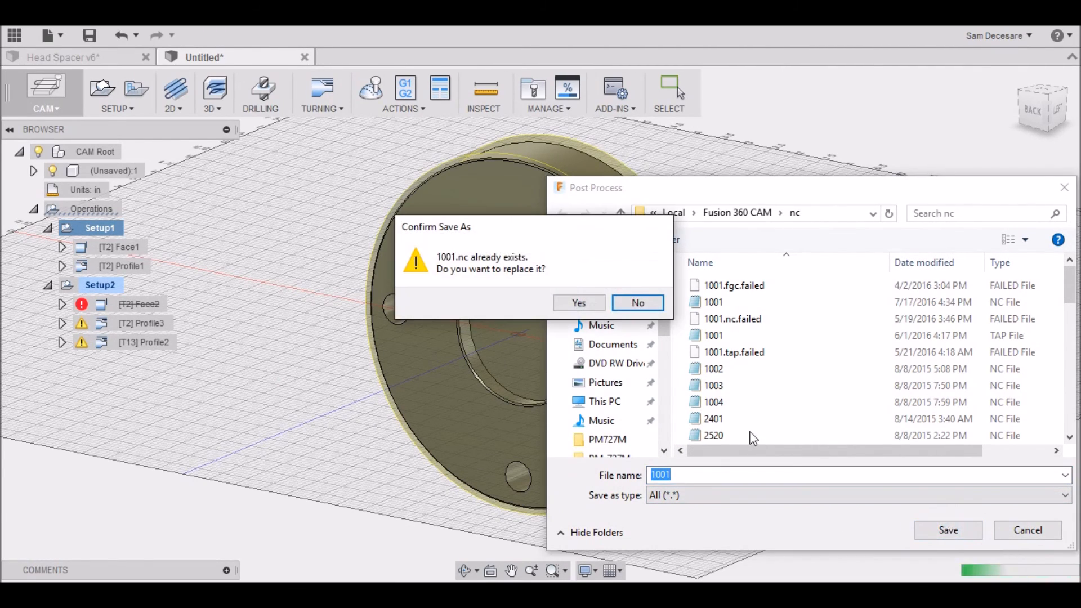
left_click(582, 304)
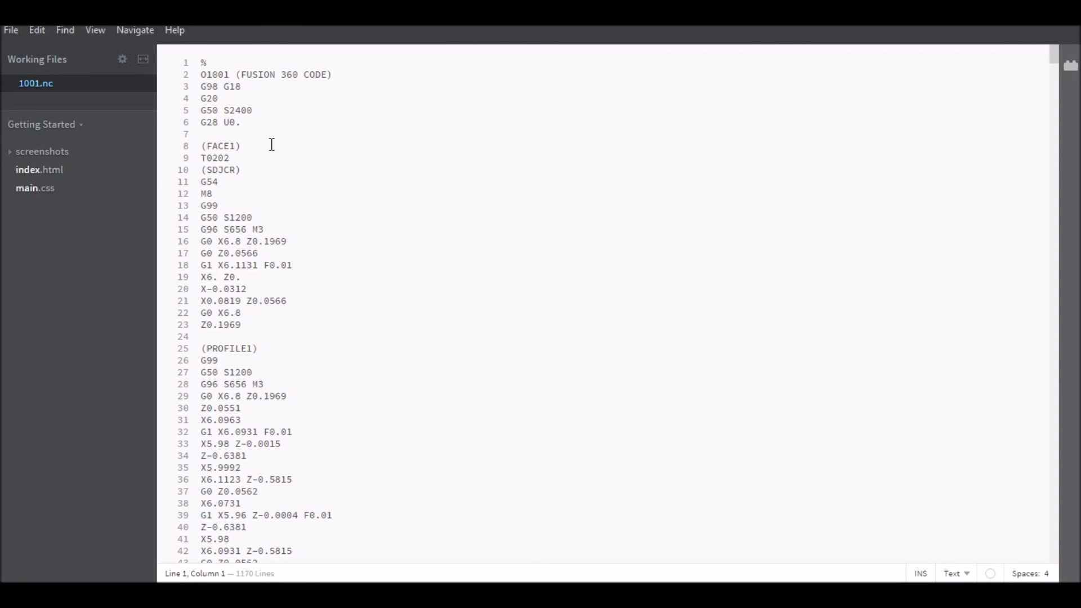
Replace the G28 U0. W0. return move near the end of 1001.nc with G0 Z2.0.
scroll(265, 217, "down", 20)
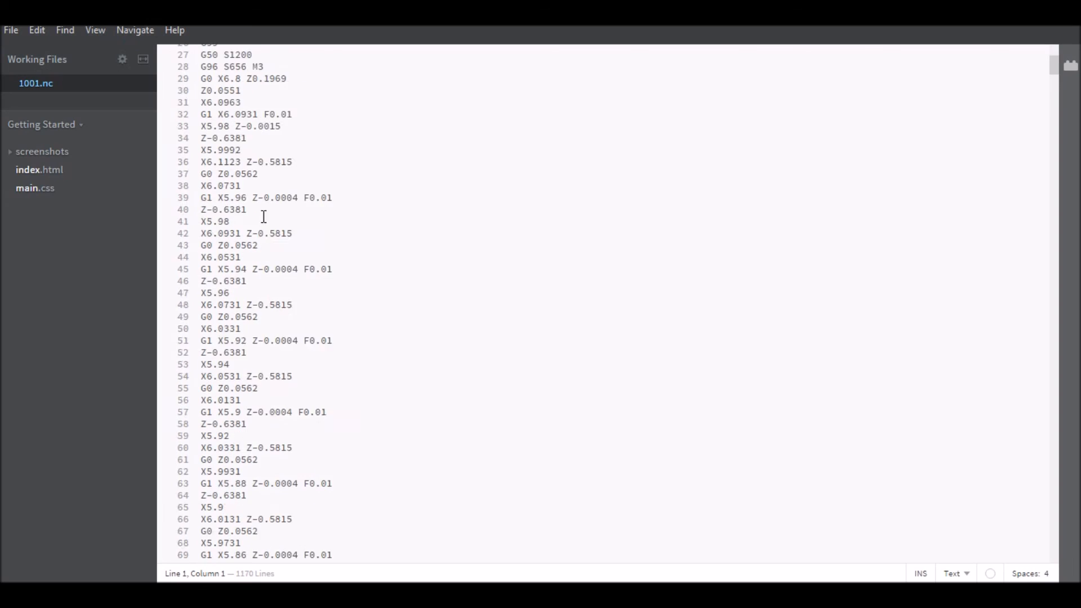
scroll(624, 389, "down", 20)
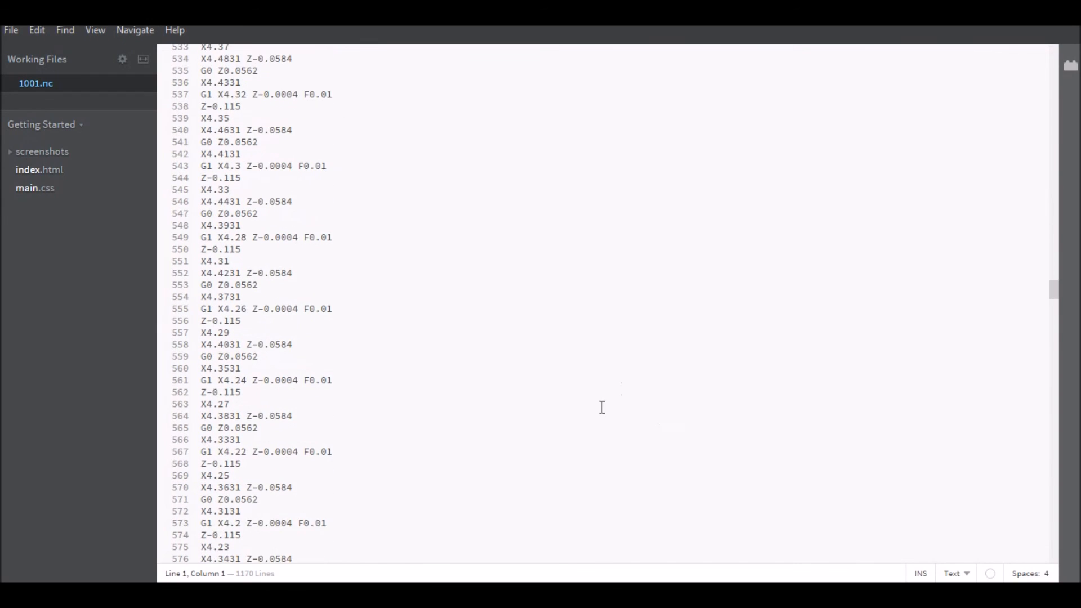
scroll(593, 440, "down", 20)
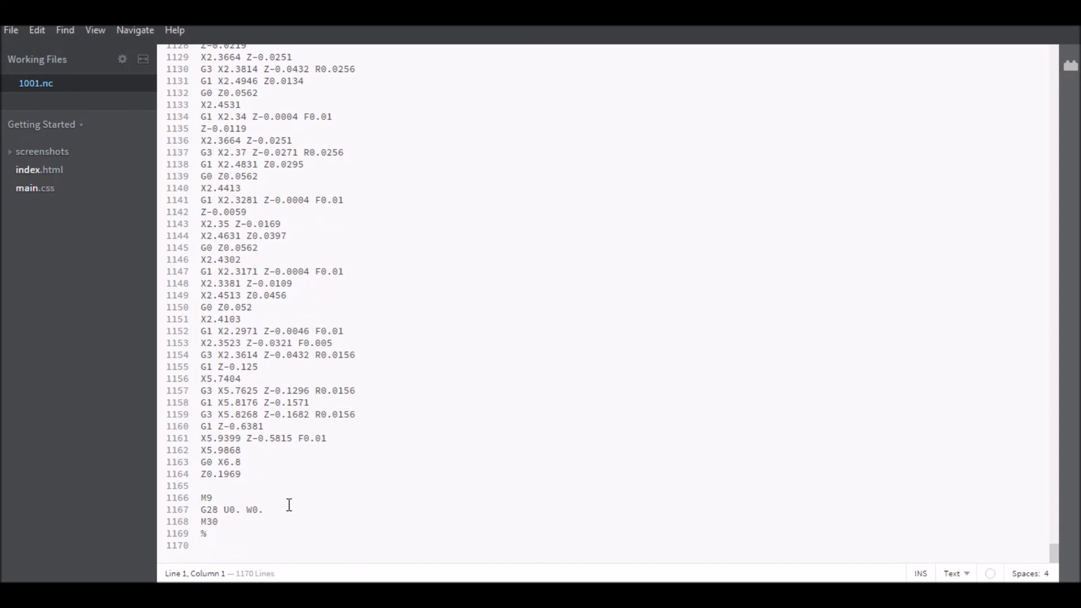
left_click_drag(265, 510, 201, 510)
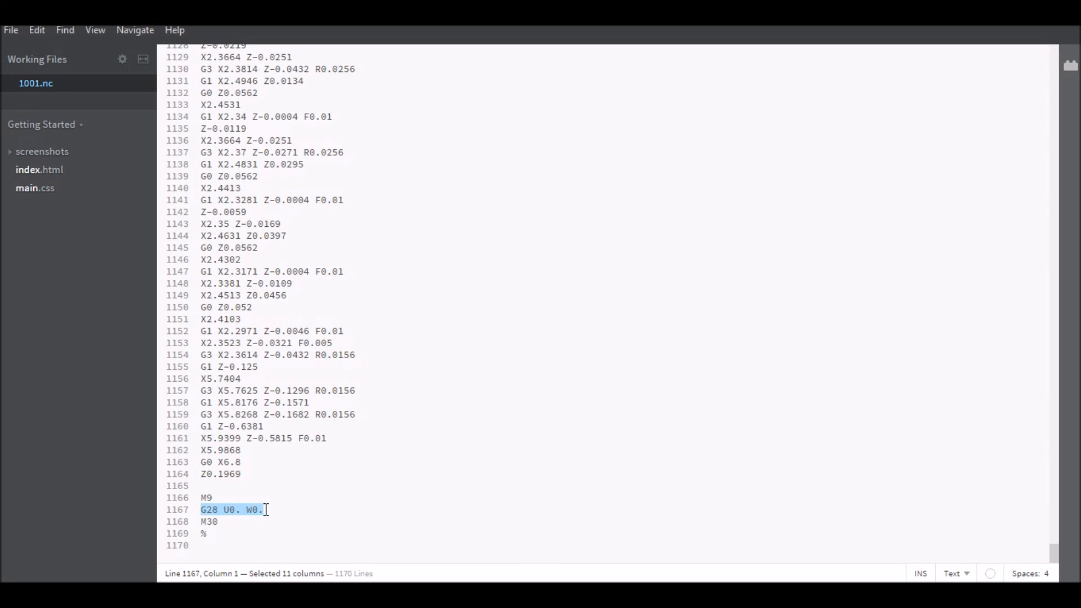
left_click_drag(266, 510, 210, 513)
type("0 Z2.0")
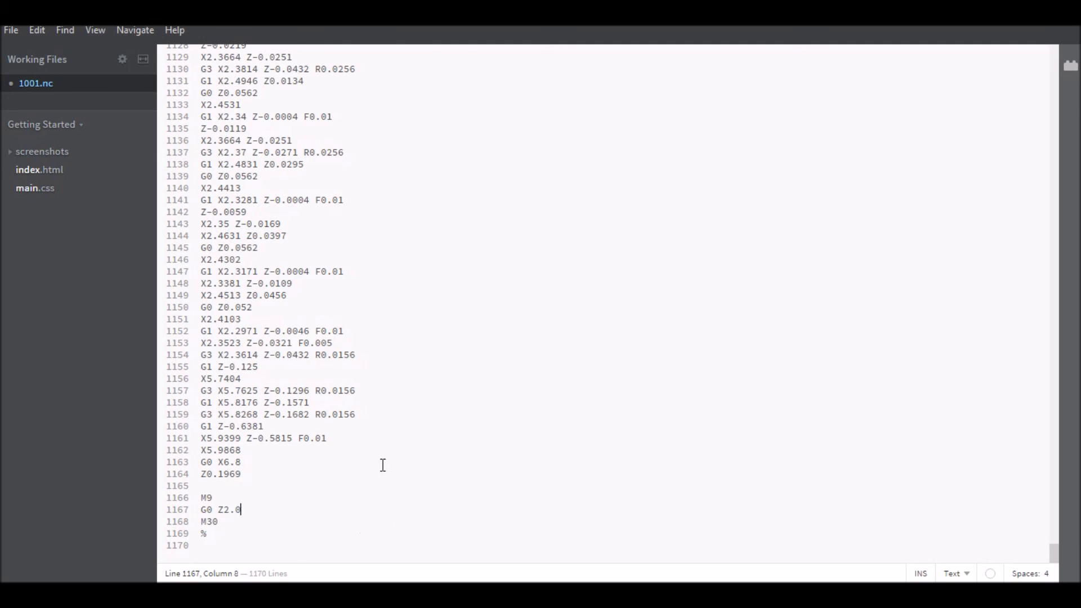
Replace the G28 U0. command on line 6 of the program header with G95 and save 1001.nc.
scroll(387, 472, "up", 20)
scroll(304, 275, "up", 20)
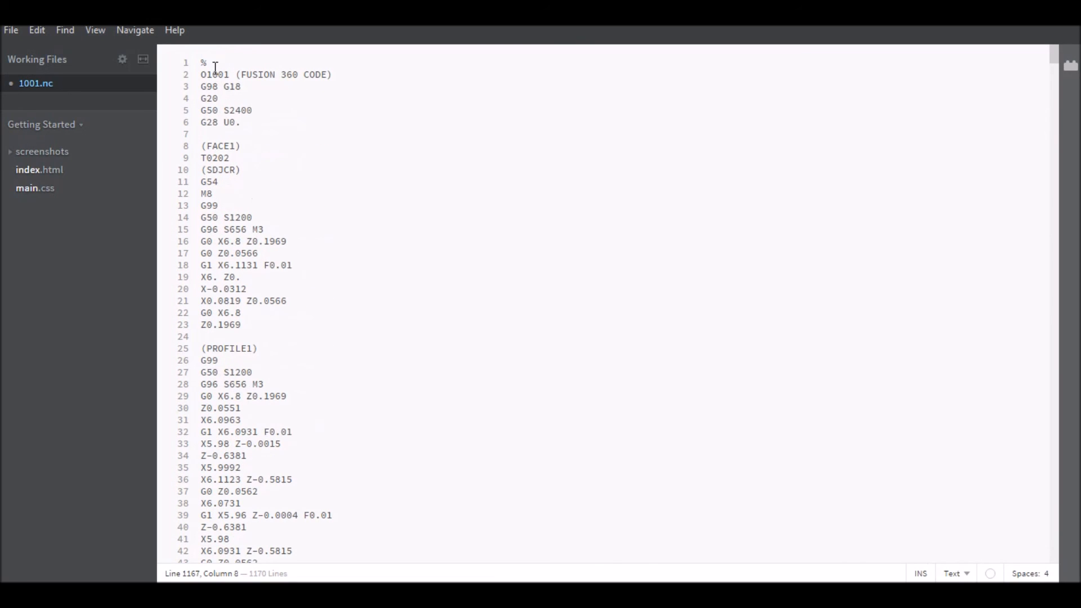
left_click_drag(241, 123, 208, 124)
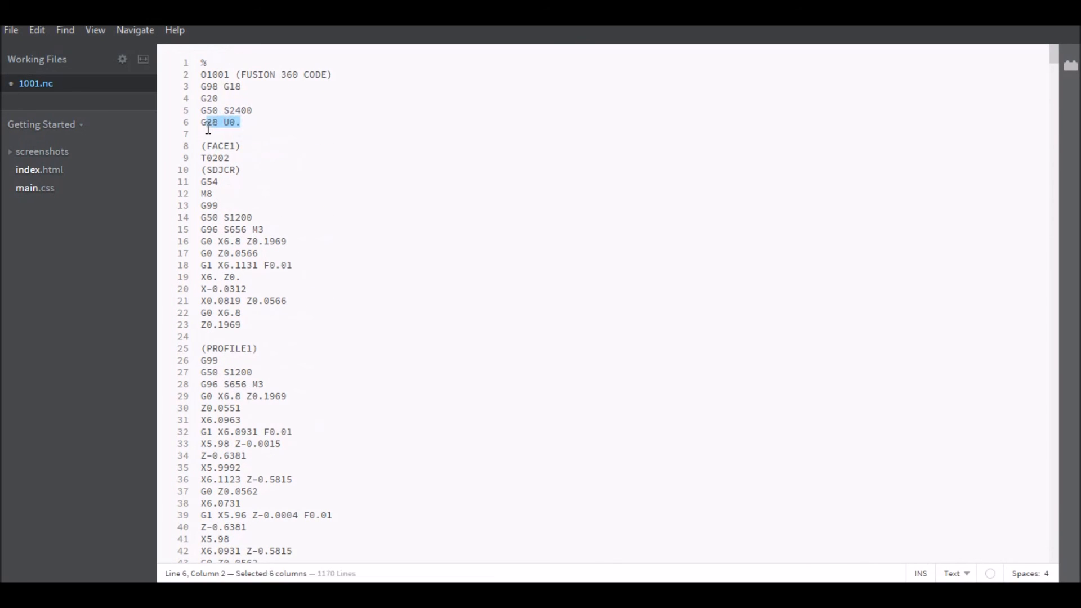
type("05")
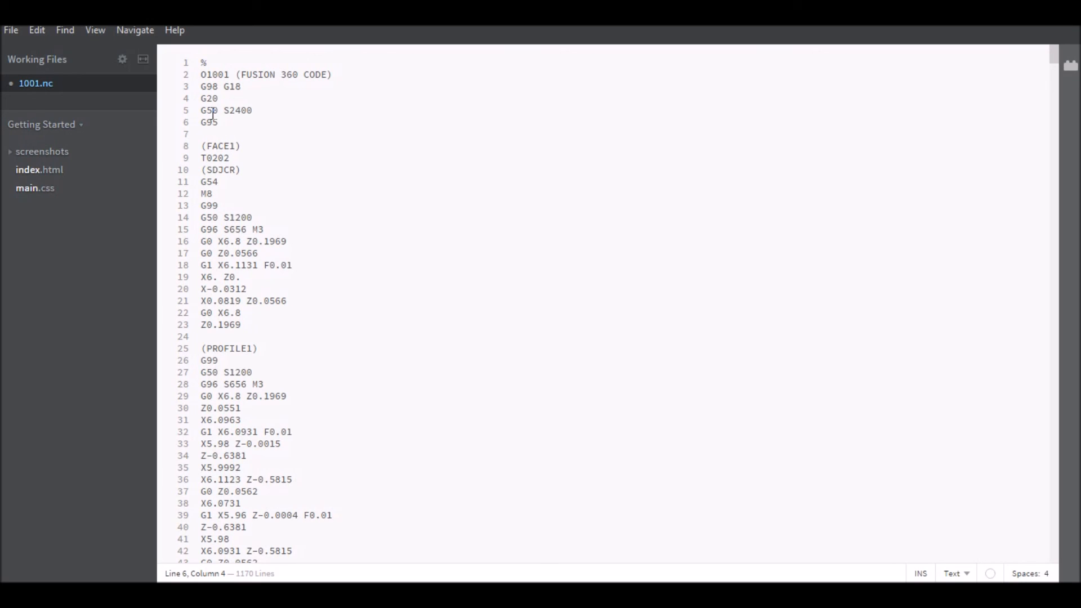
scroll(218, 124, "down", 5)
scroll(231, 127, "up", 5)
left_click(9, 32)
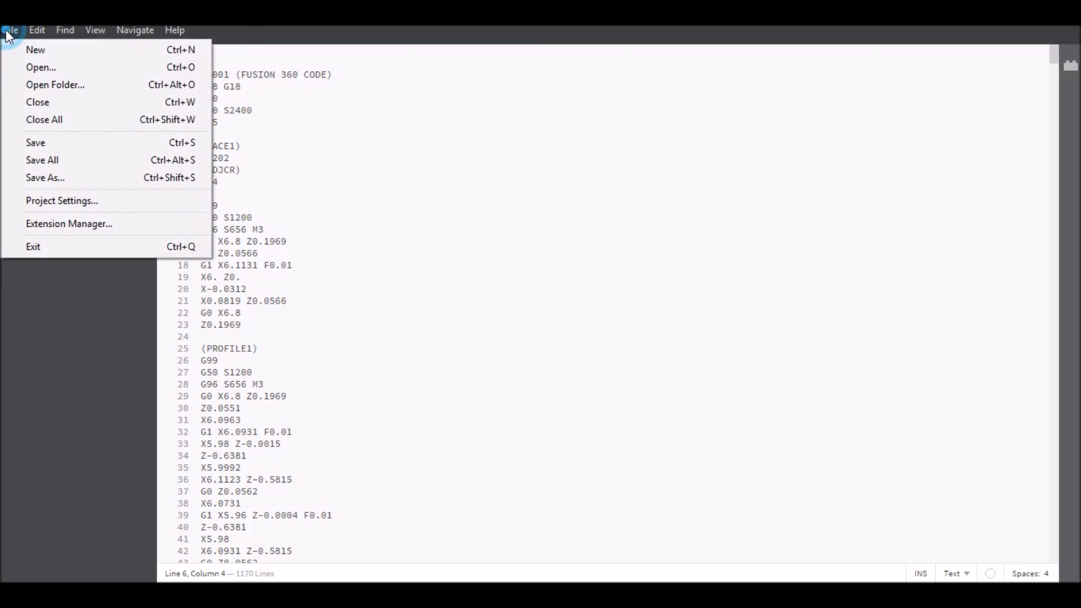
left_click(54, 148)
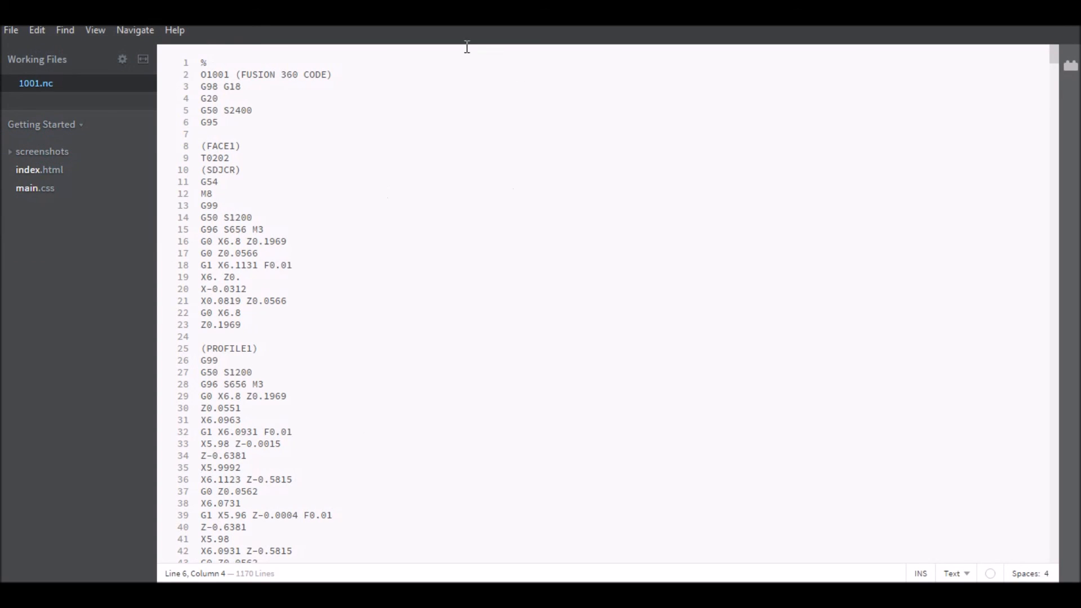